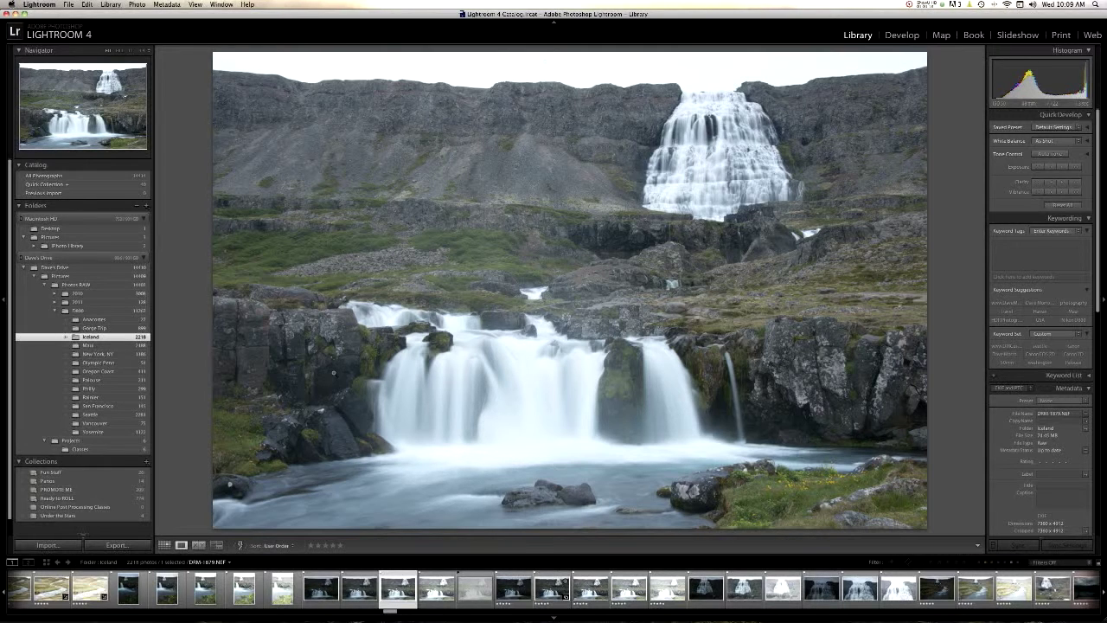
# Browse the bracketed waterfall exposures and open DRM-1879.NEF in the Develop module.
pyautogui.press('Right')
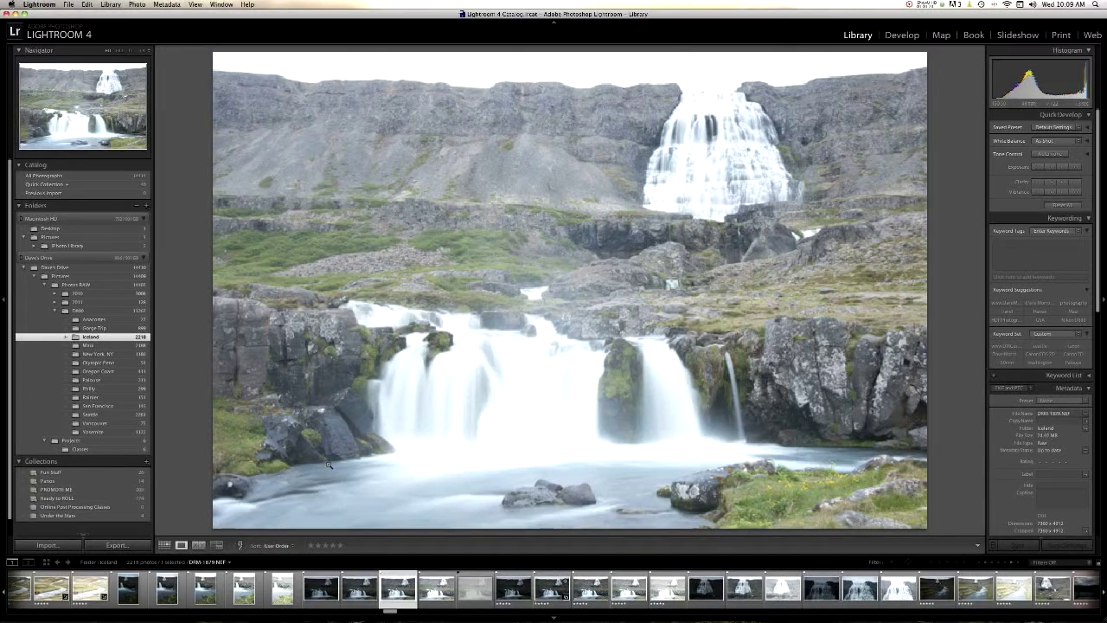
pyautogui.press('Right')
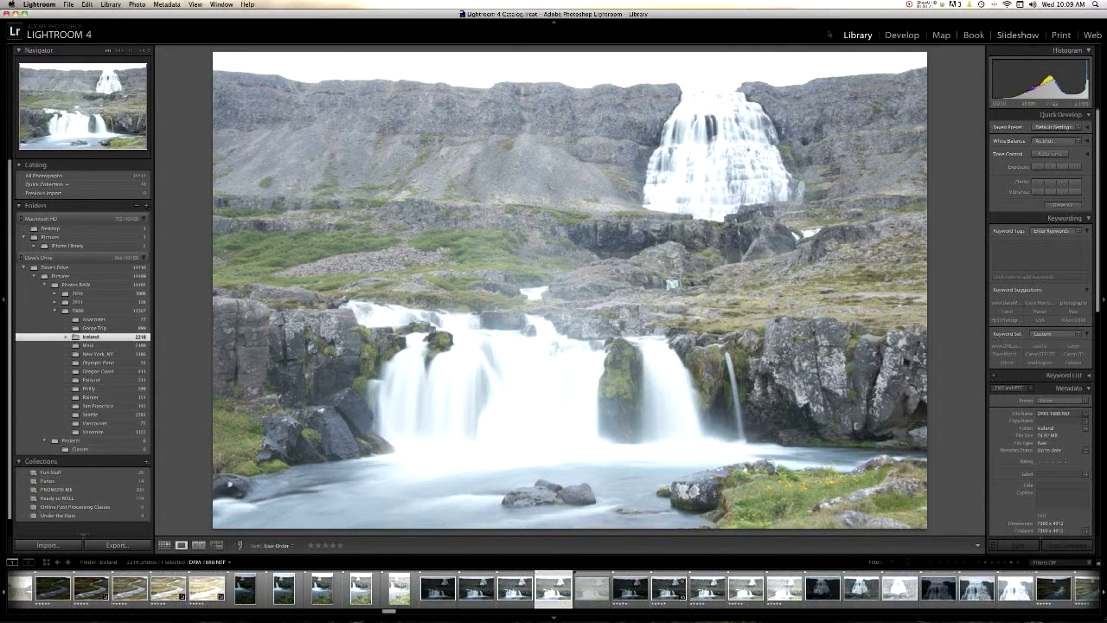
pyautogui.click(476, 591)
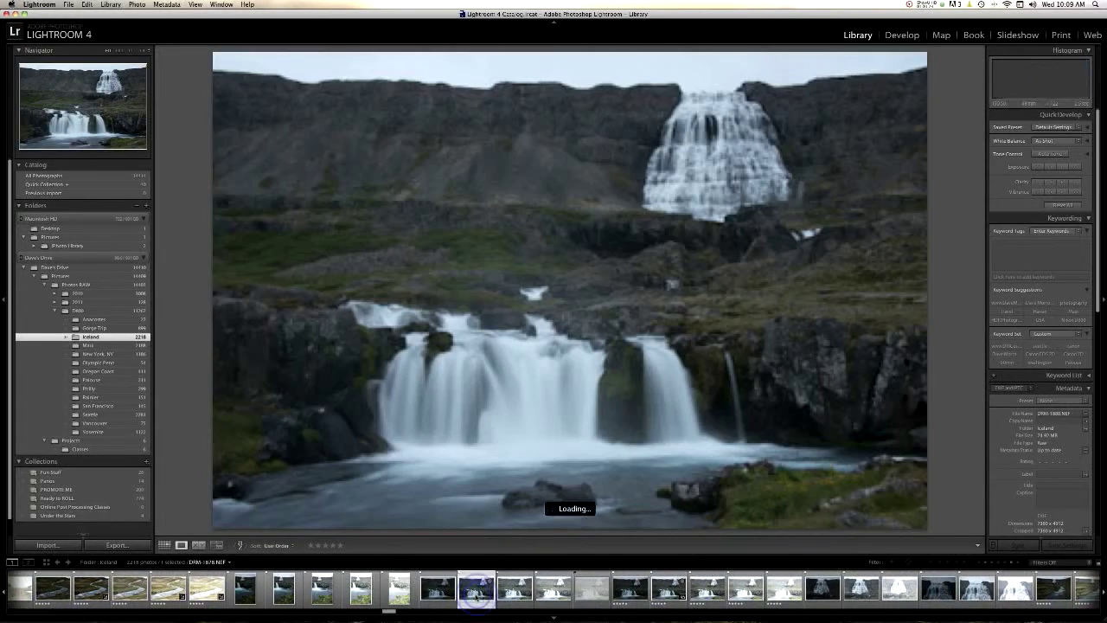
pyautogui.click(512, 597)
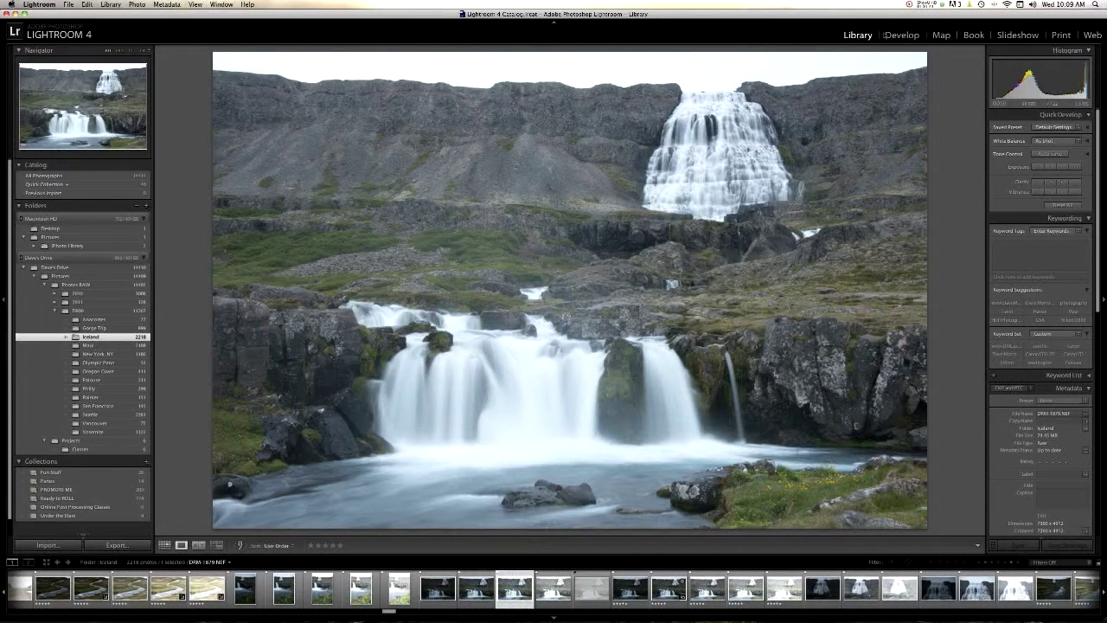
pyautogui.click(899, 37)
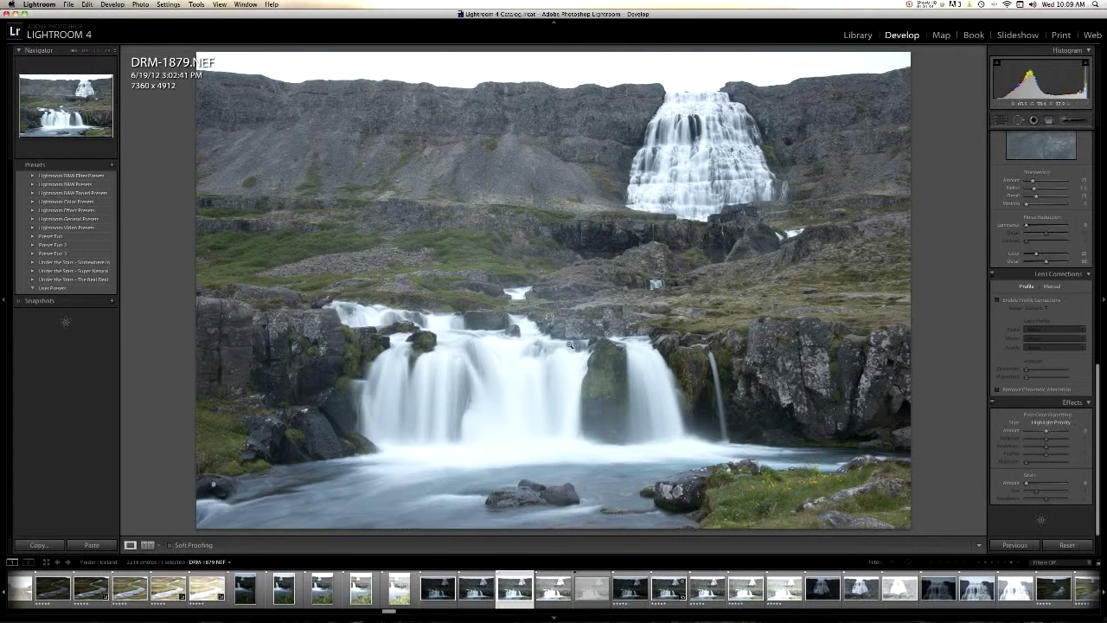
# Compare the dark and bright exposures from DRM-1877 to DRM-1881, ending on DRM-1879.NEF.
pyautogui.click(440, 586)
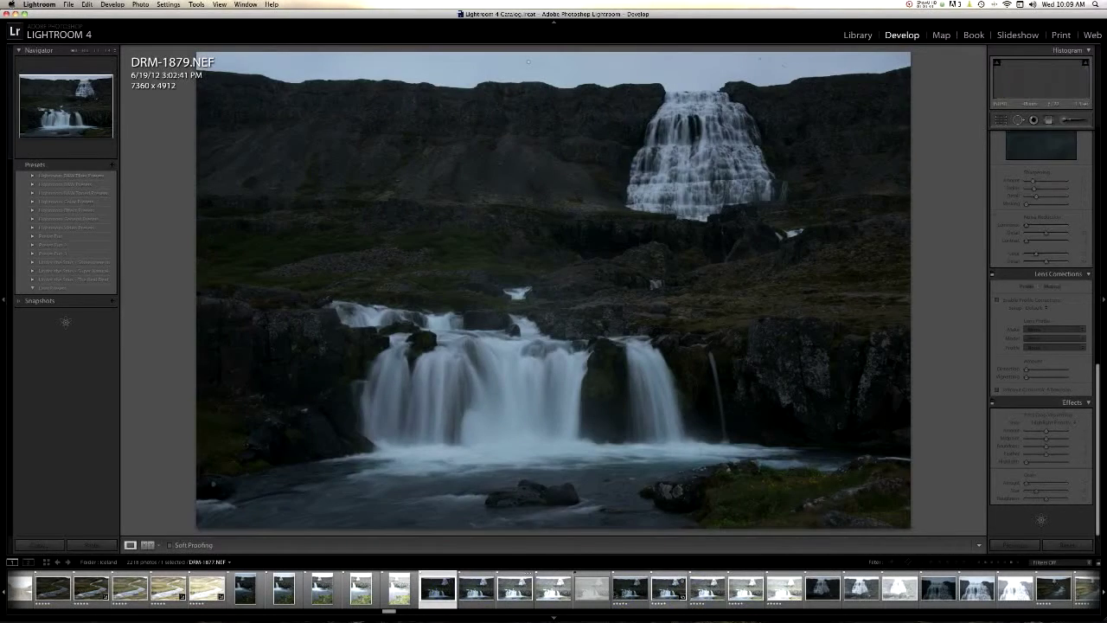
pyautogui.click(593, 590)
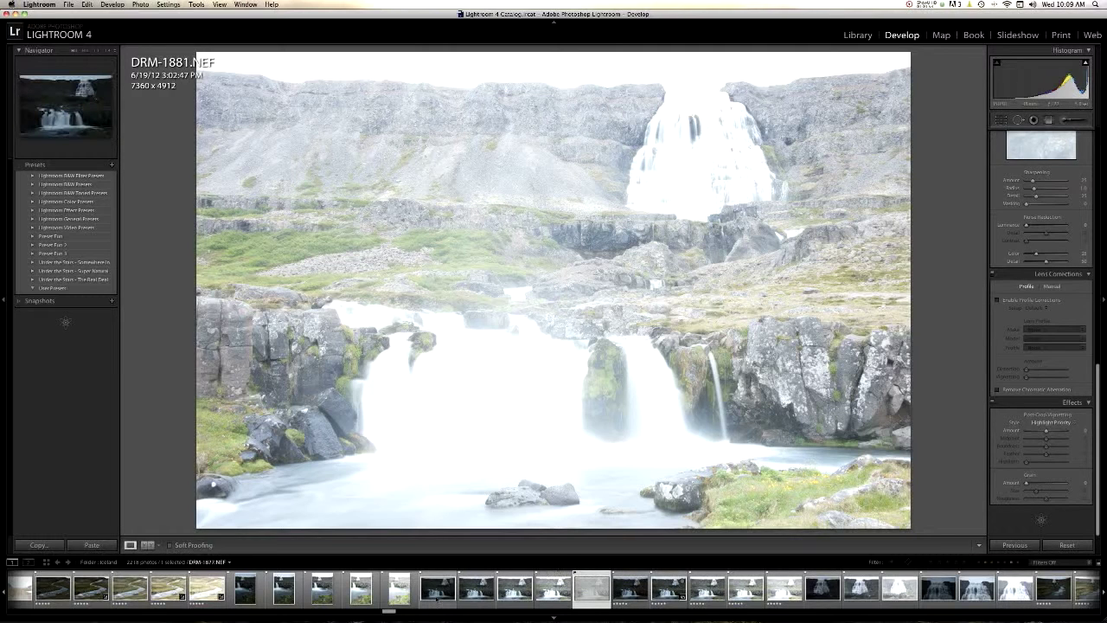
pyautogui.click(438, 588)
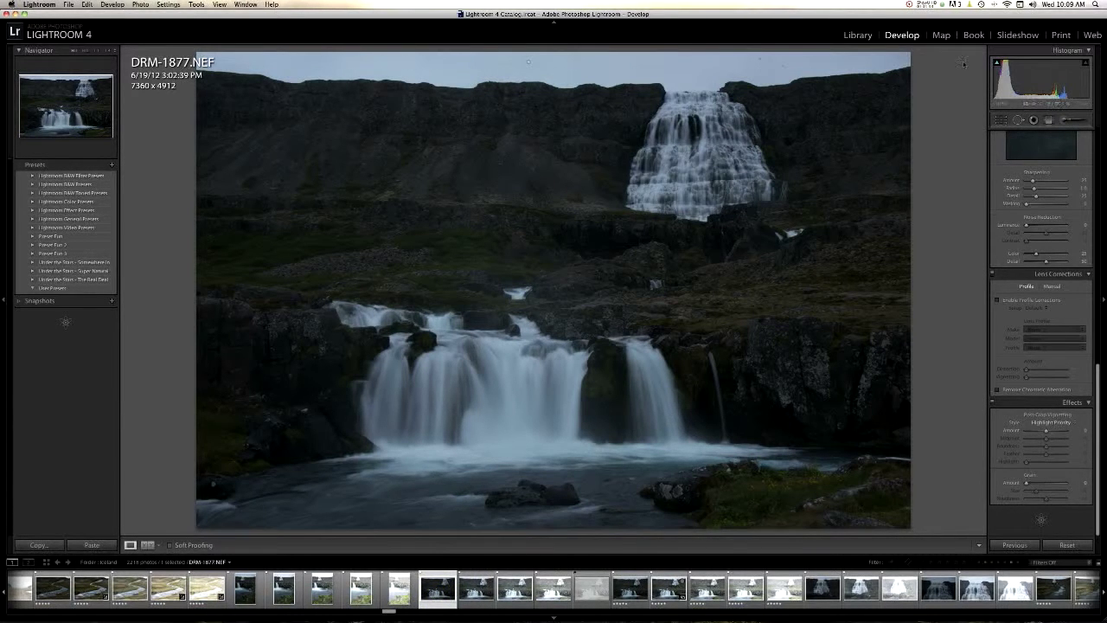
pyautogui.click(547, 592)
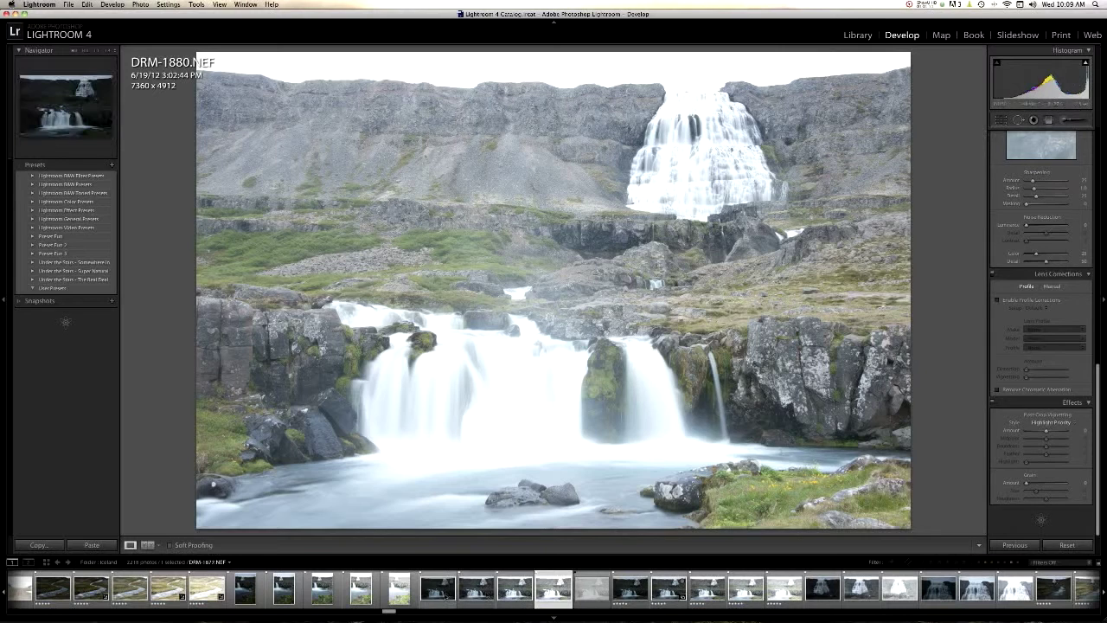
pyautogui.click(438, 588)
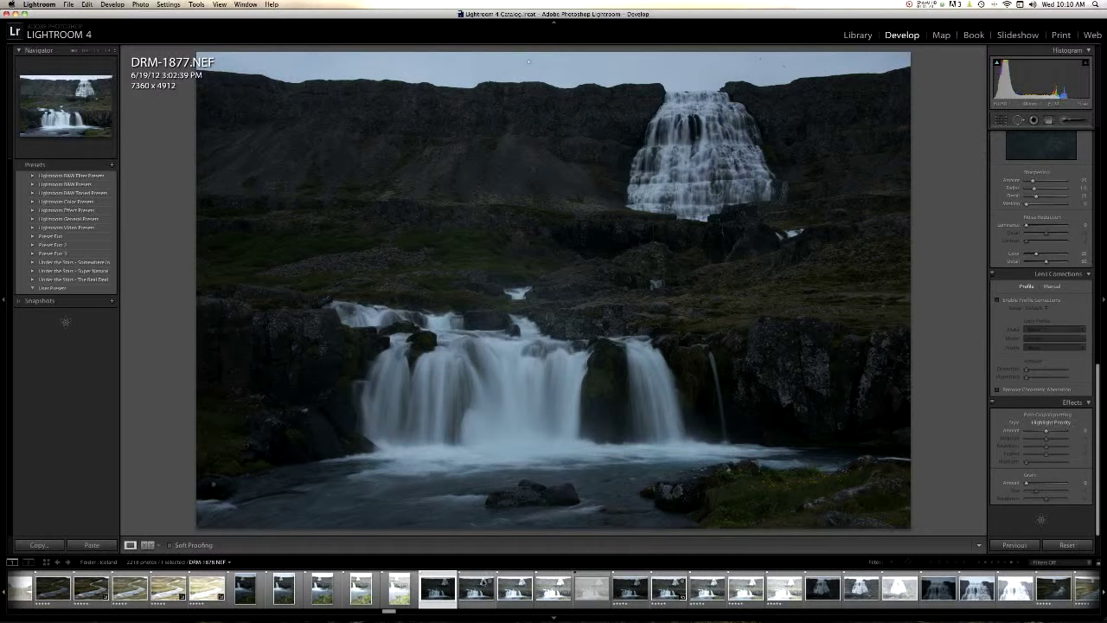
pyautogui.click(492, 583)
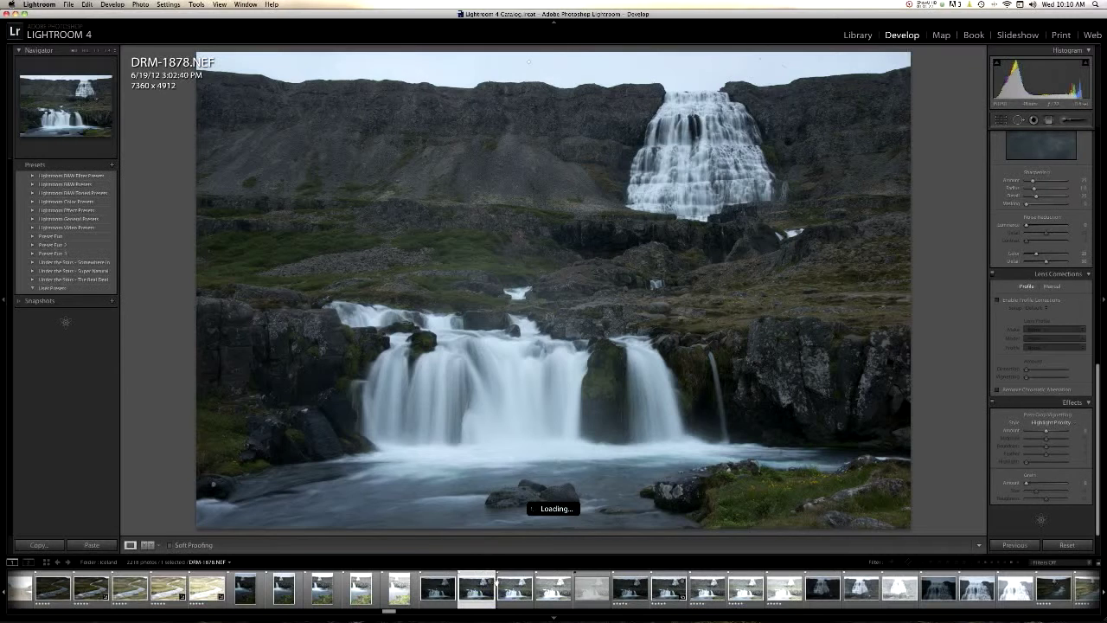
pyautogui.click(503, 587)
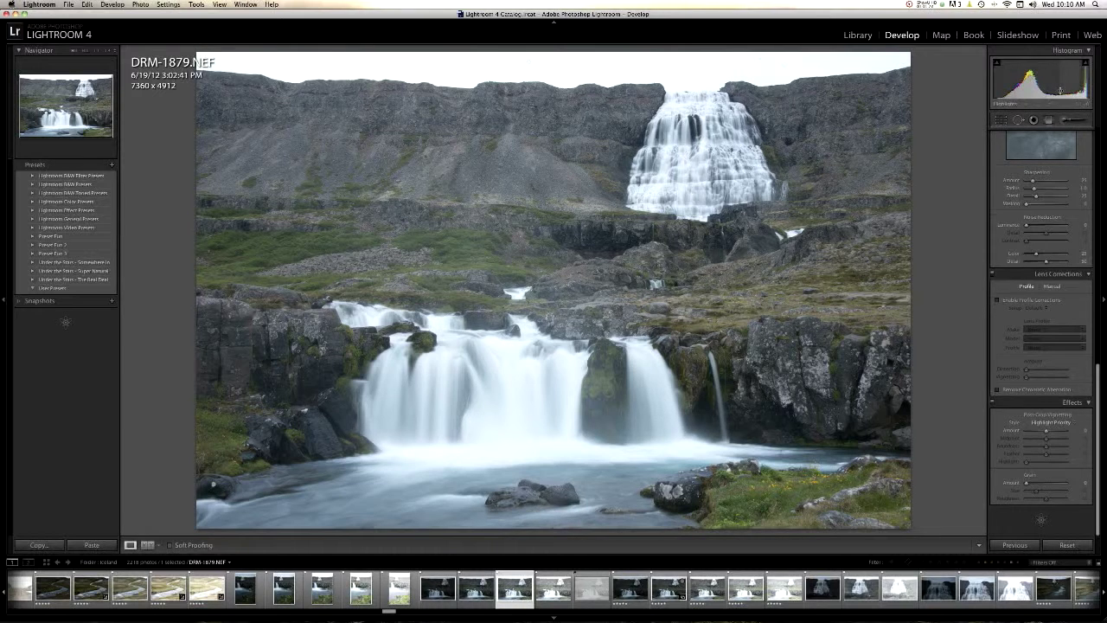
# Warm the white balance of DRM-1879.NEF slightly and raise its clarity to +10 with slightly lowered blacks.
pyautogui.scroll(10, 1010, 188)
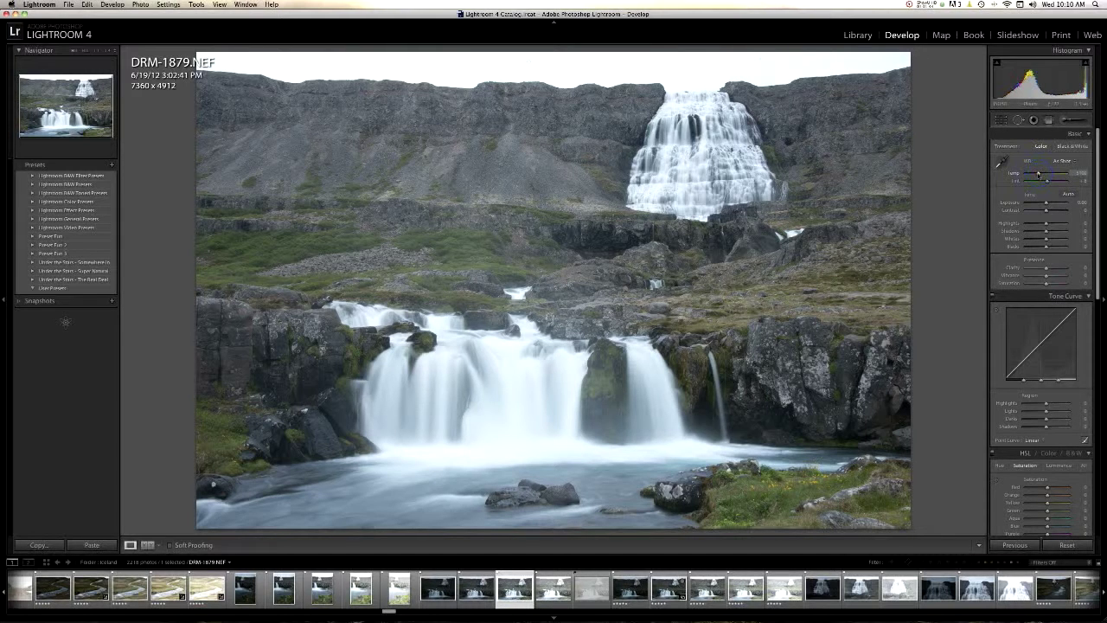
pyautogui.moveTo(1038, 174); pyautogui.dragTo(1039, 174)
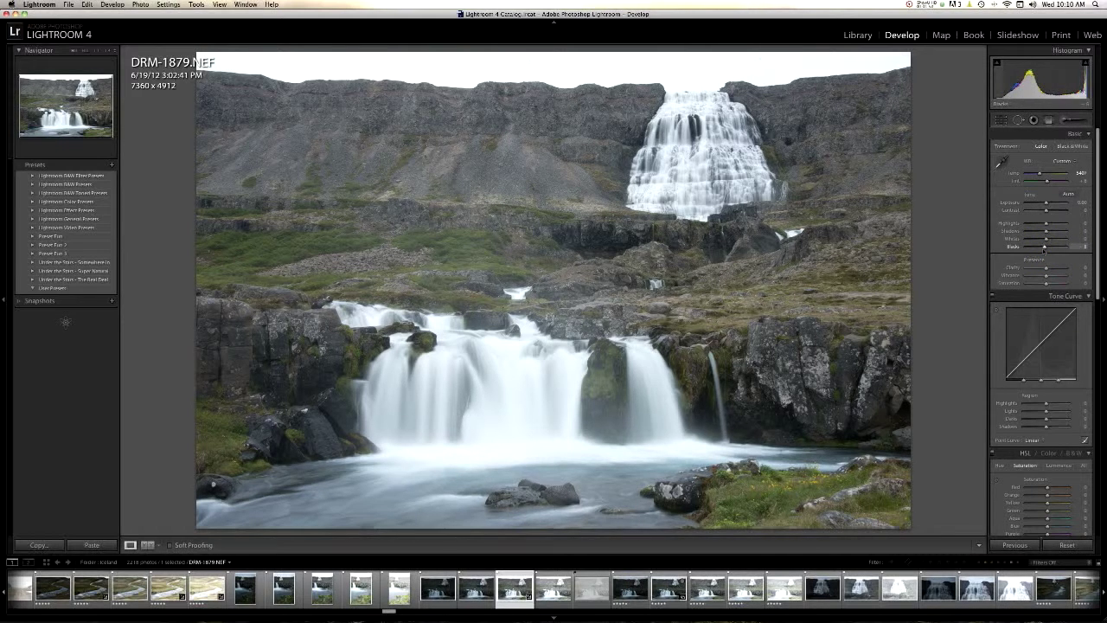
pyautogui.moveTo(1046, 268); pyautogui.dragTo(1048, 270)
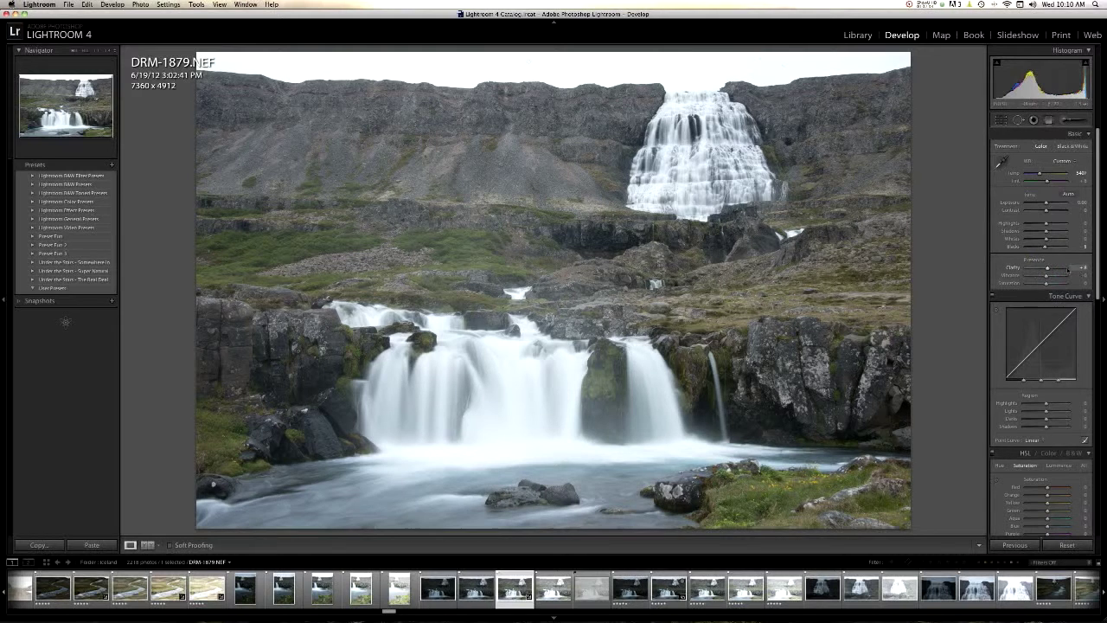
pyautogui.moveTo(1062, 271); pyautogui.dragTo(1057, 273)
pyautogui.click(1048, 270)
# Lower the yellow luminance to -22 and increase the sharpening amount on DRM-1879.NEF.
pyautogui.scroll(-4, 1099, 346)
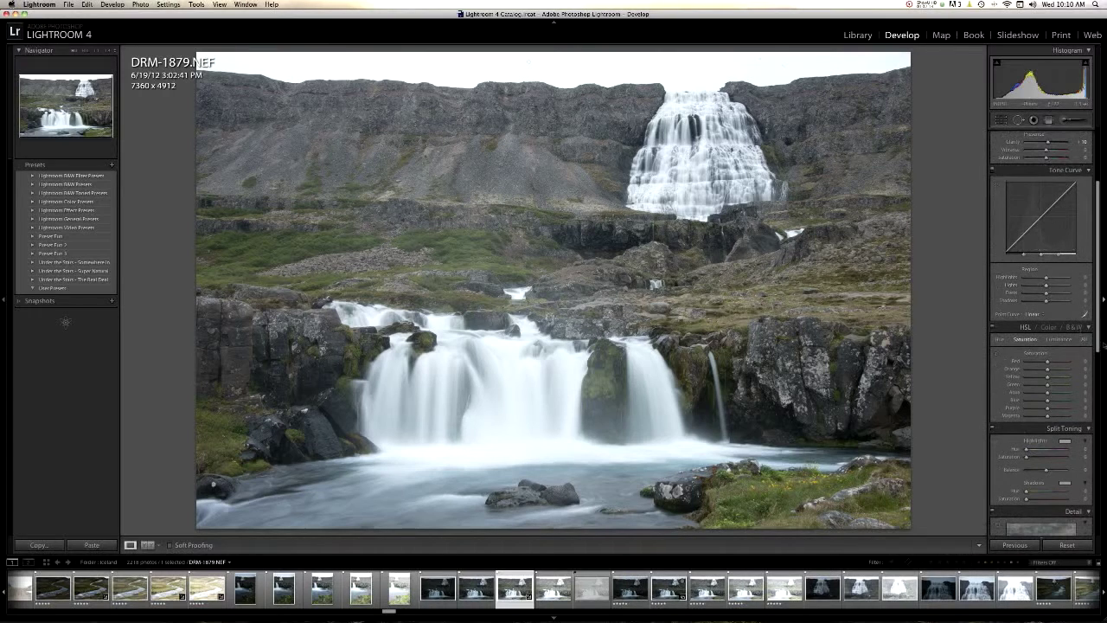
pyautogui.click(1042, 380)
pyautogui.click(1057, 339)
pyautogui.click(1041, 377)
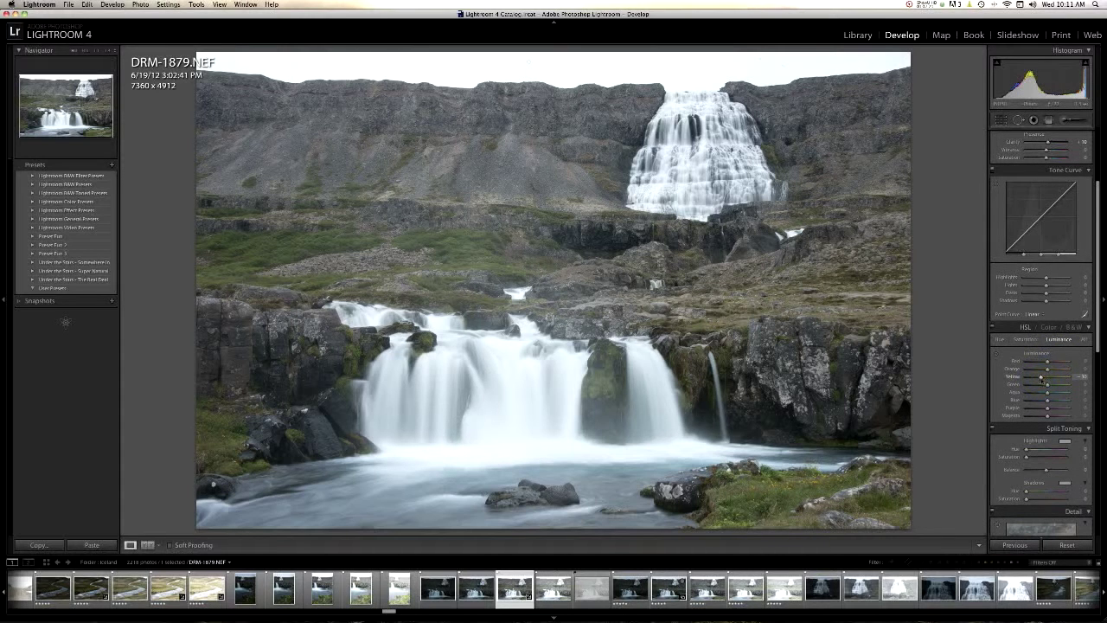
pyautogui.moveTo(1041, 377); pyautogui.dragTo(1042, 377)
pyautogui.scroll(-6, 1034, 407)
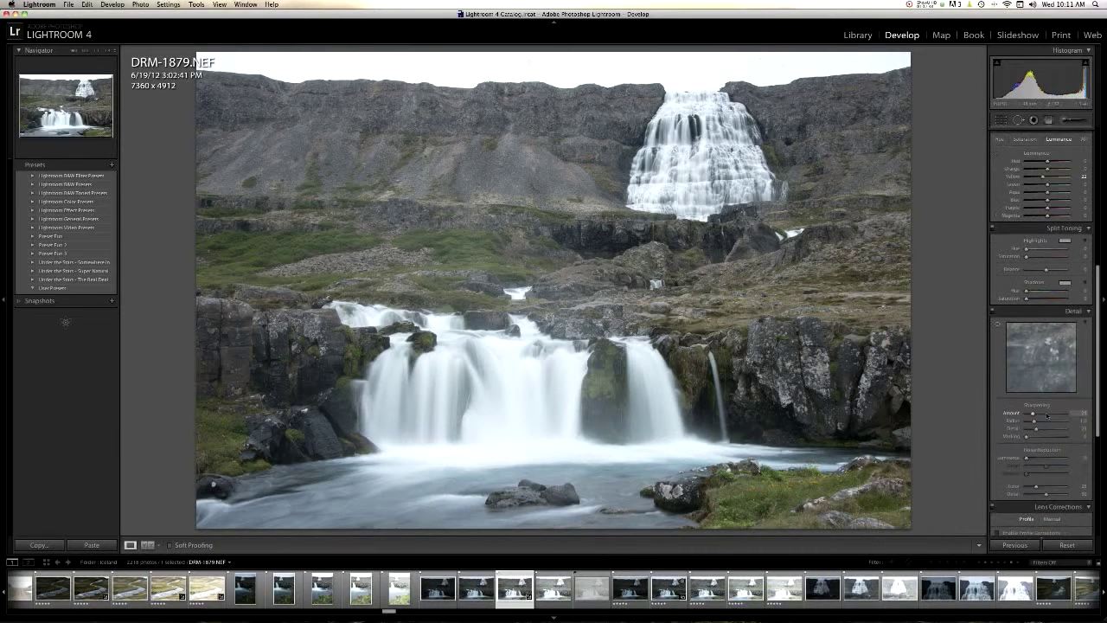
pyautogui.moveTo(1033, 416); pyautogui.dragTo(1039, 417)
# Preview the lens profile corrections, turn them back off, and enable Remove Chromatic Aberration.
pyautogui.scroll(-5, 1038, 416)
pyautogui.click(996, 328)
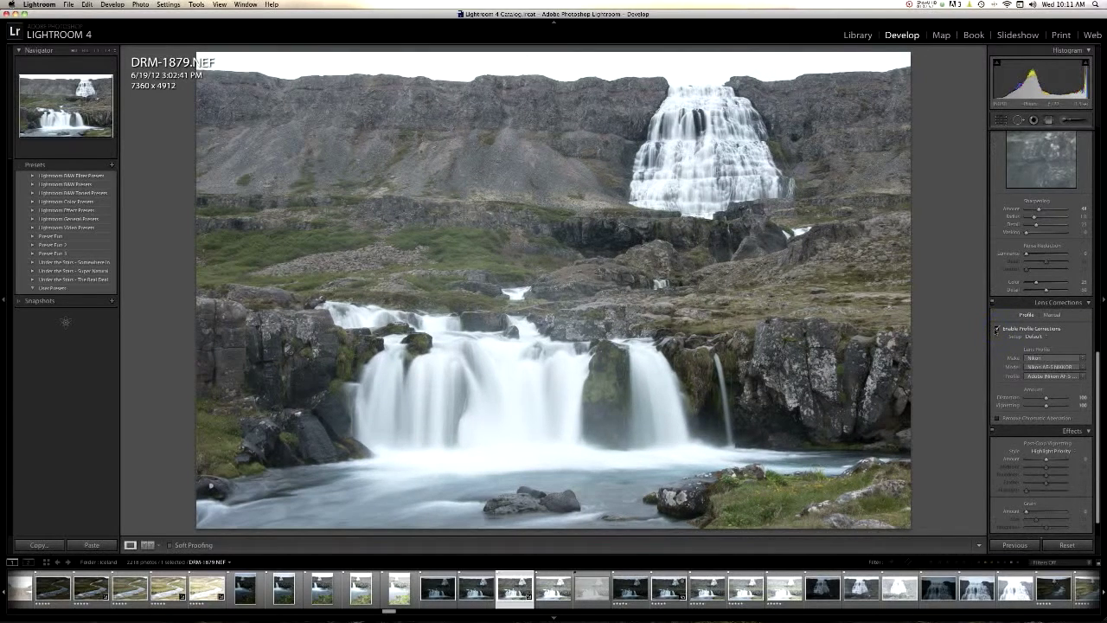
pyautogui.click(997, 329)
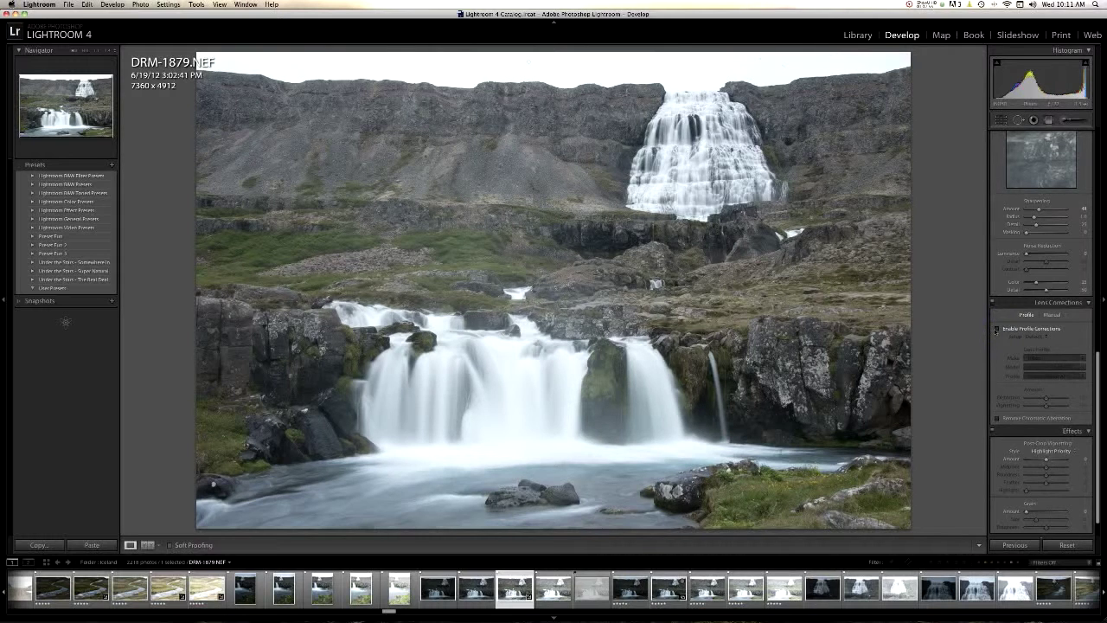
pyautogui.click(996, 418)
pyautogui.scroll(-1, 1002, 426)
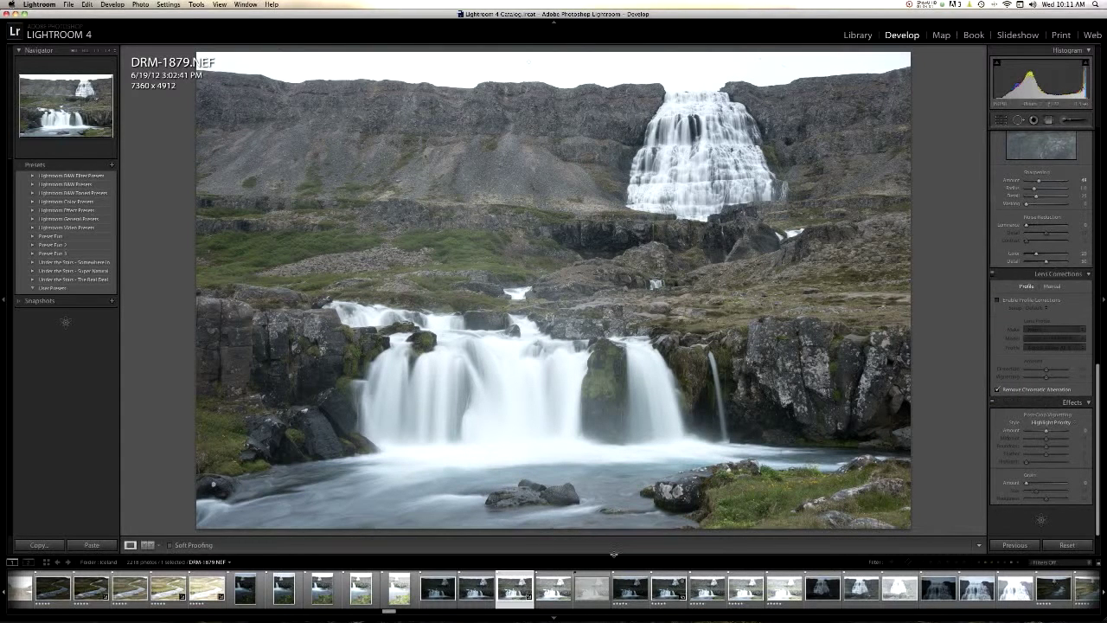
# Select exposures DRM-1877 to DRM-1880 and synchronize all develop settings from DRM-1879 to them.
pyautogui.keyDown('super'); pyautogui.click(553, 588); pyautogui.keyUp('super')
pyautogui.keyDown('super'); pyautogui.click(556, 590); pyautogui.keyUp('super')
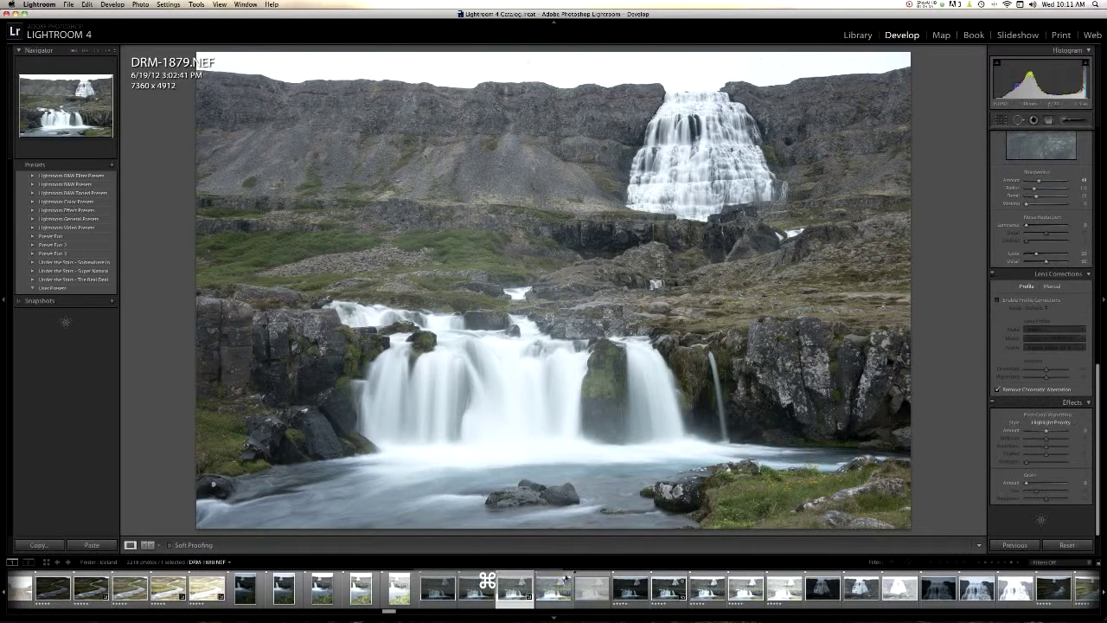
pyautogui.keyDown('super'); pyautogui.click(477, 576); pyautogui.keyUp('super')
pyautogui.keyDown('super'); pyautogui.click(437, 584); pyautogui.keyUp('super')
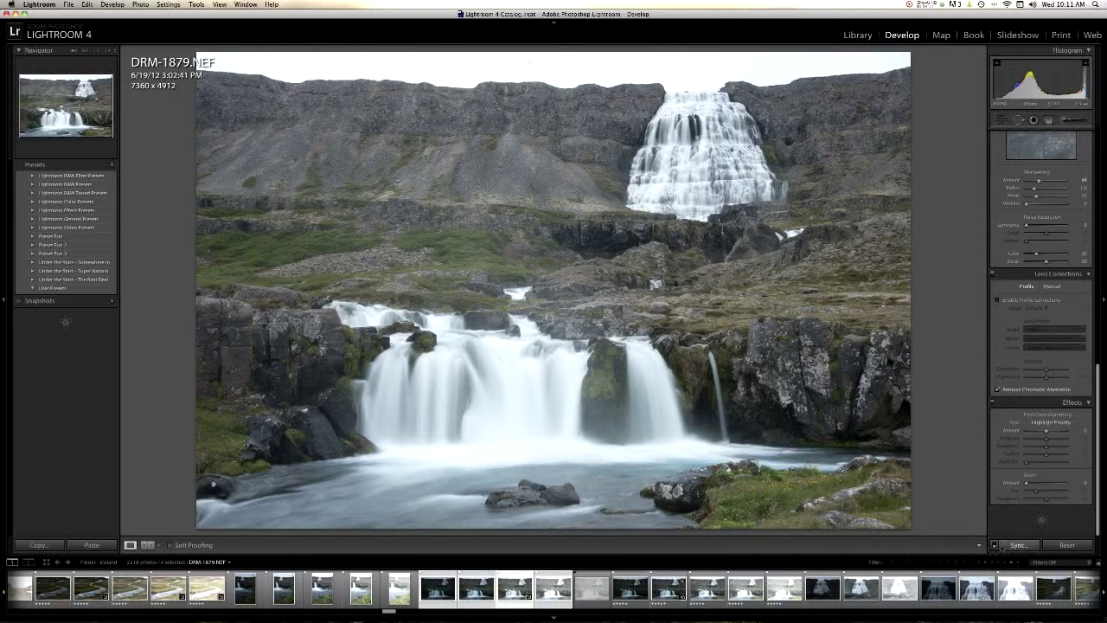
pyautogui.click(1019, 545)
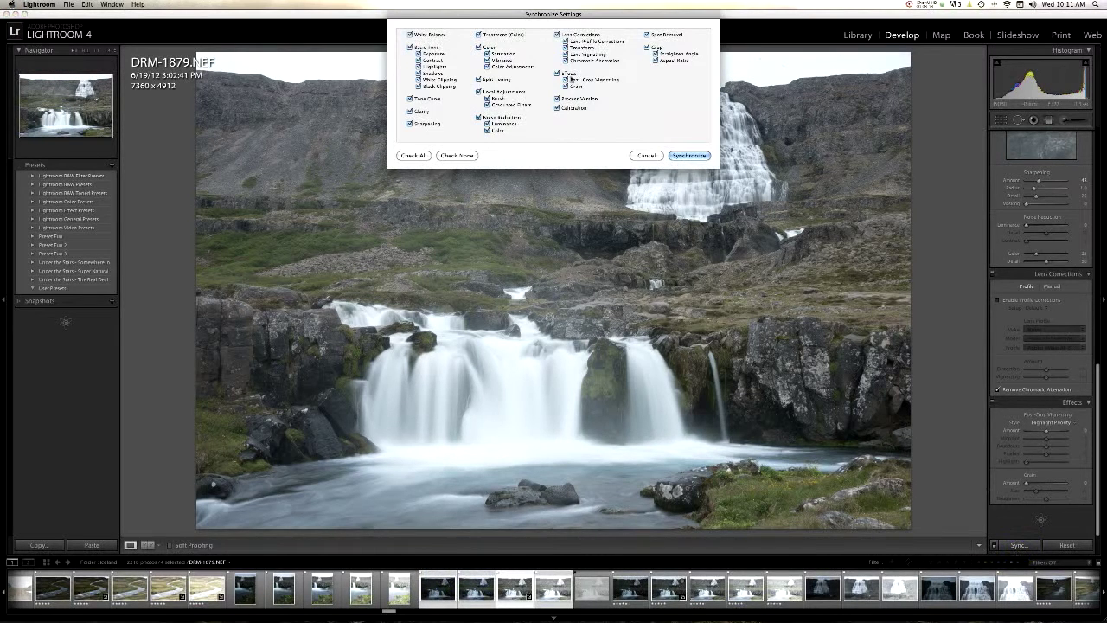
pyautogui.click(412, 155)
pyautogui.click(698, 157)
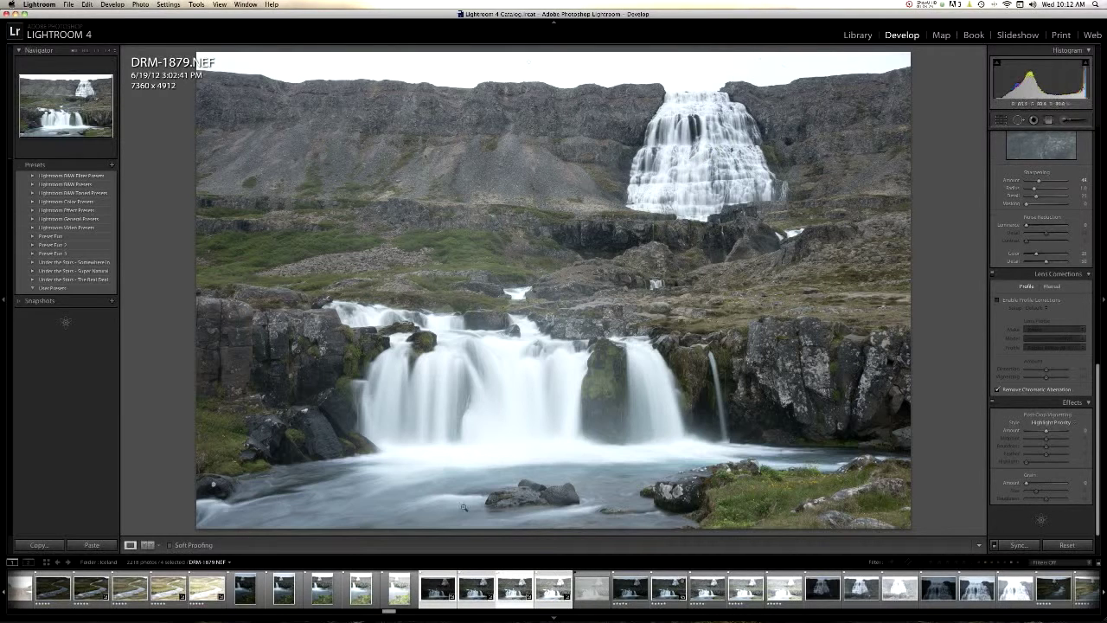
# Open the export settings for the four selected waterfall exposures.
pyautogui.rightClick(508, 595)
pyautogui.moveTo(526, 575)
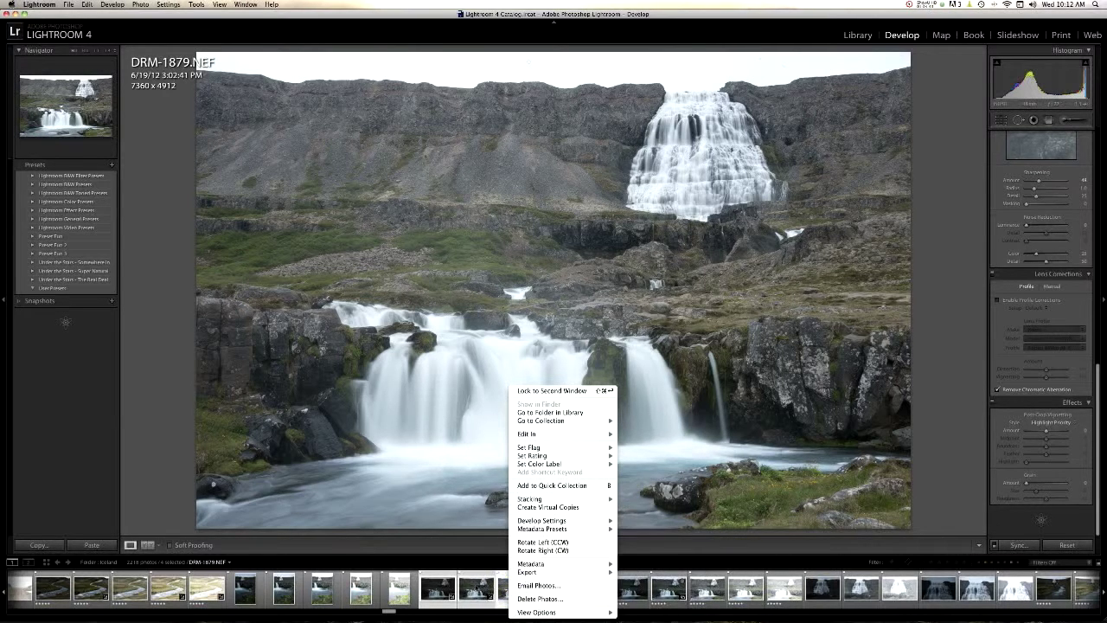
pyautogui.rightClick(480, 588)
pyautogui.moveTo(493, 576)
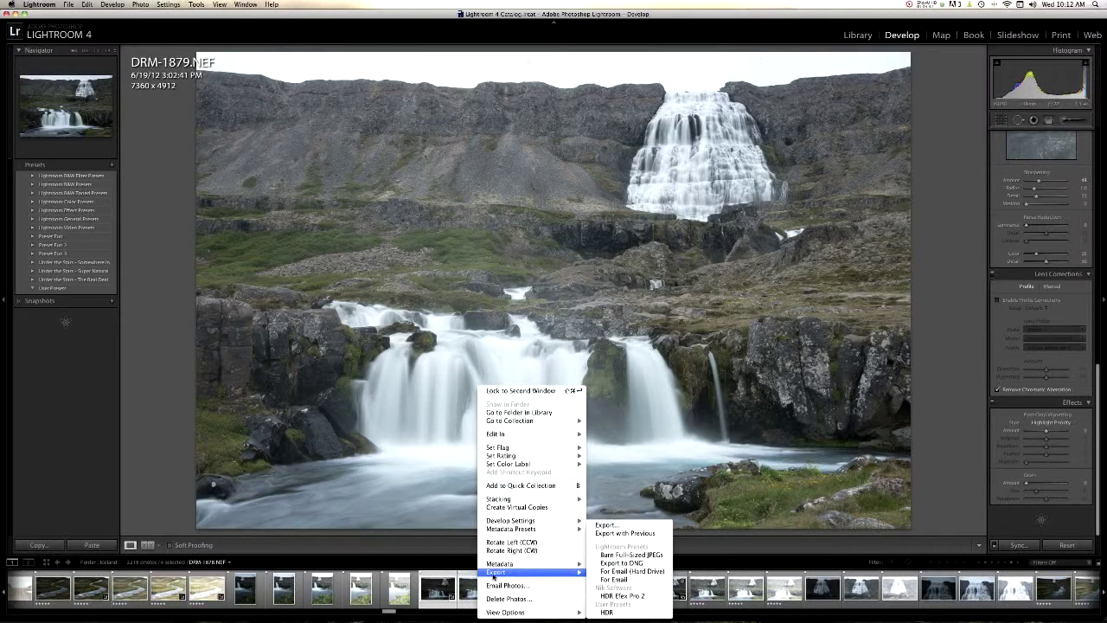
pyautogui.click(606, 525)
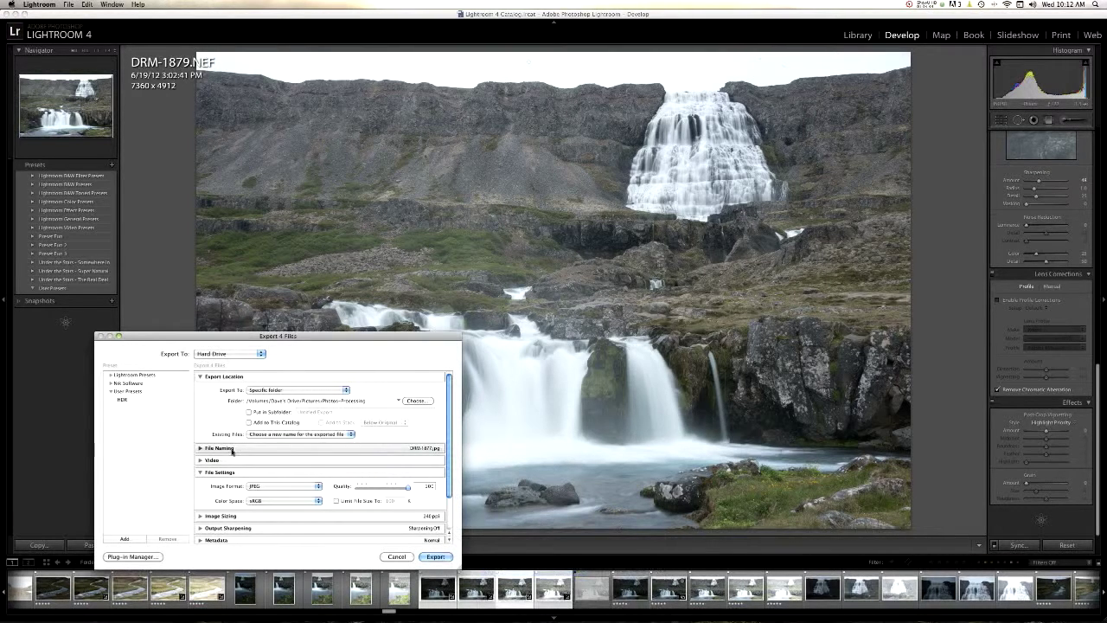
# Turn off the watermark and export the four files as sRGB JPEGs at quality 100 to the Photos-Processing folder.
pyautogui.scroll(-2, 236, 462)
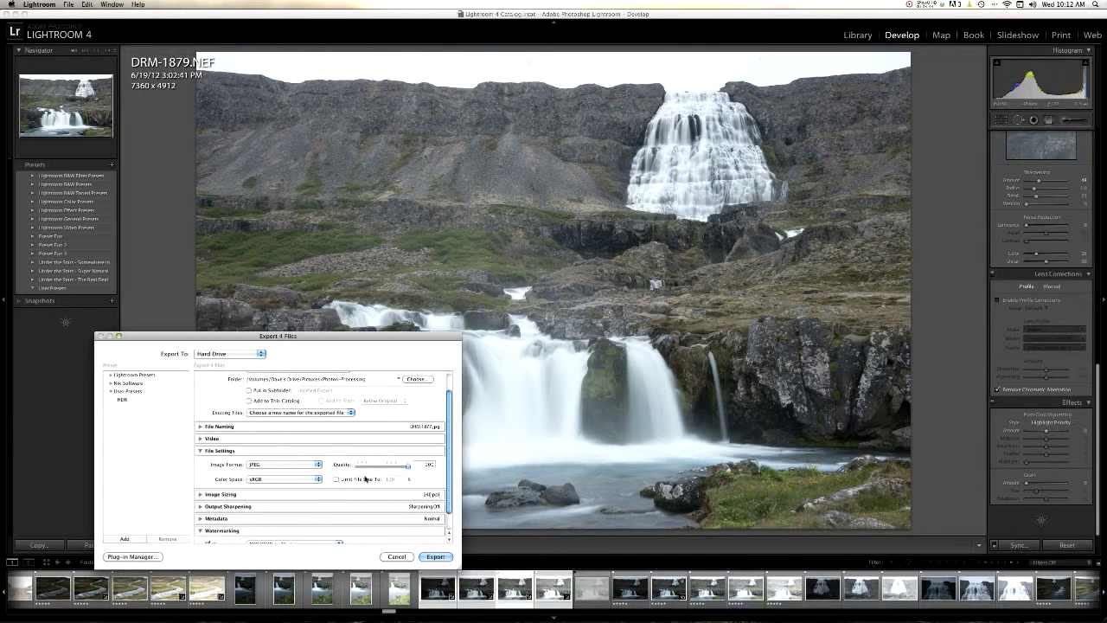
pyautogui.scroll(-2, 365, 478)
pyautogui.click(208, 523)
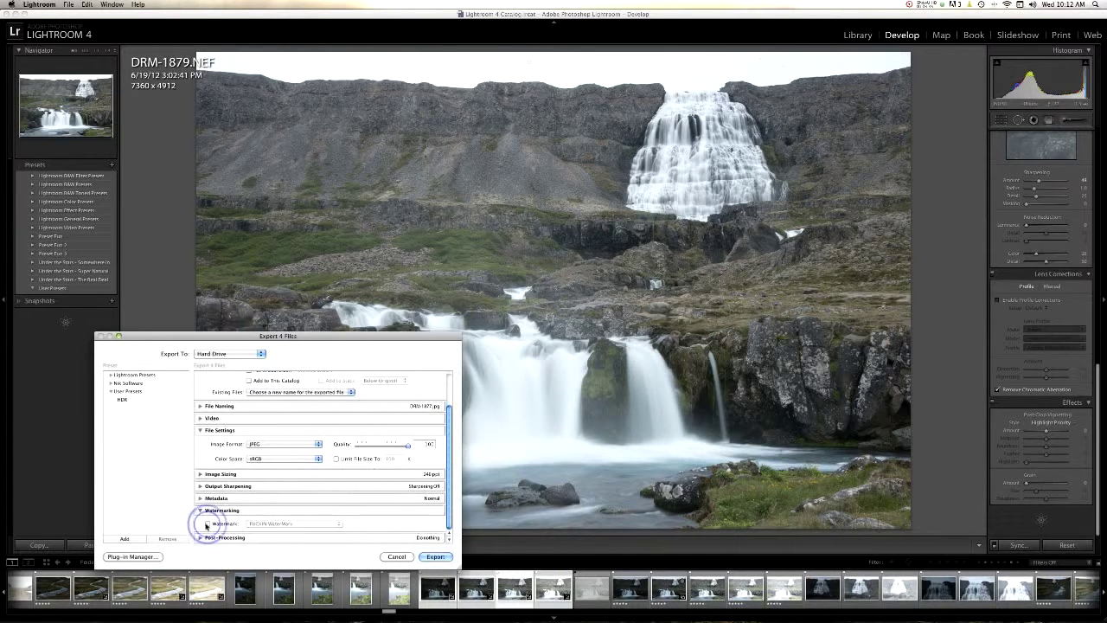
pyautogui.scroll(5, 206, 523)
pyautogui.click(435, 556)
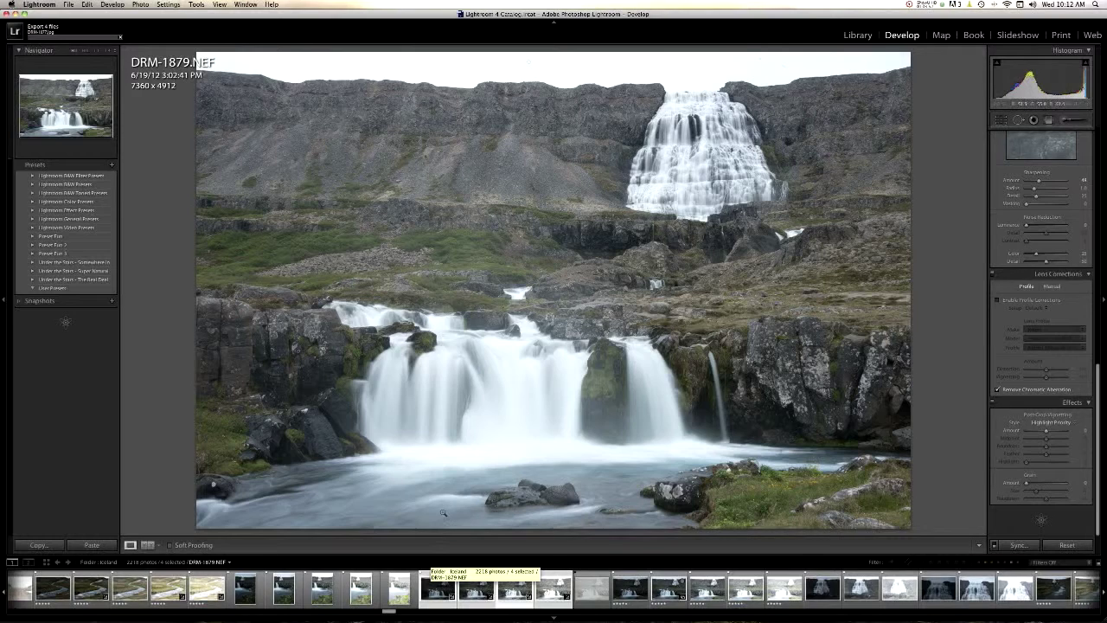
# Switch to Adobe Bridge and select the exported JPEGs DRM-1877 to DRM-1880 in Photos-Processing.
pyautogui.press('super+Tab')
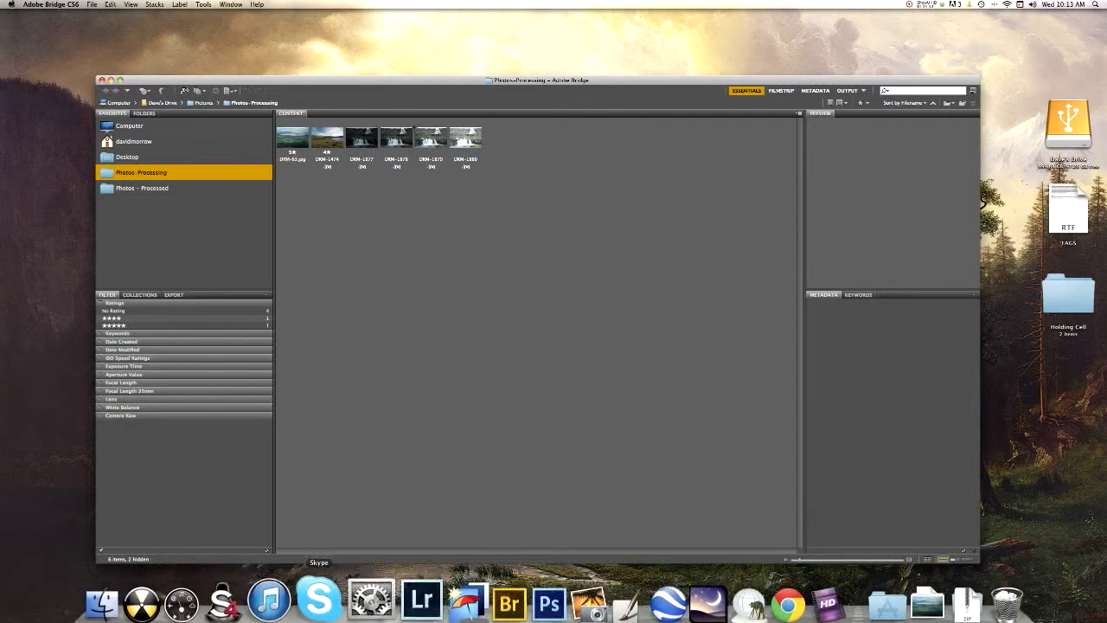
pyautogui.moveTo(482, 169); pyautogui.dragTo(362, 150)
# Switch to Finder and open the Photos-Processing folder containing the exported JPEGs.
pyautogui.moveTo(279, 616)
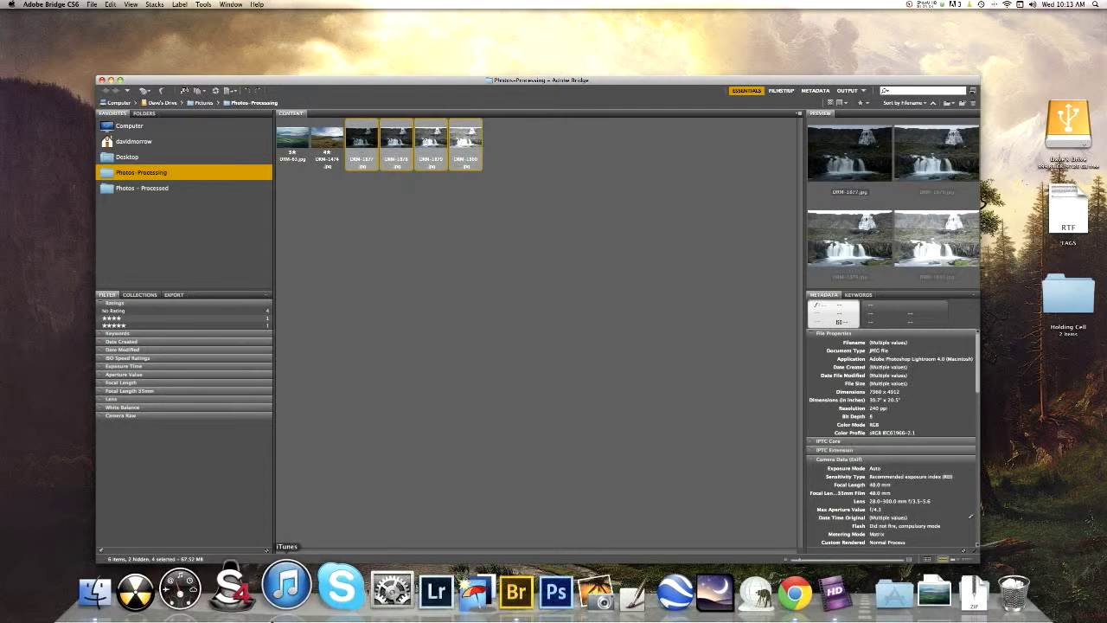
pyautogui.click(137, 595)
pyautogui.click(135, 595)
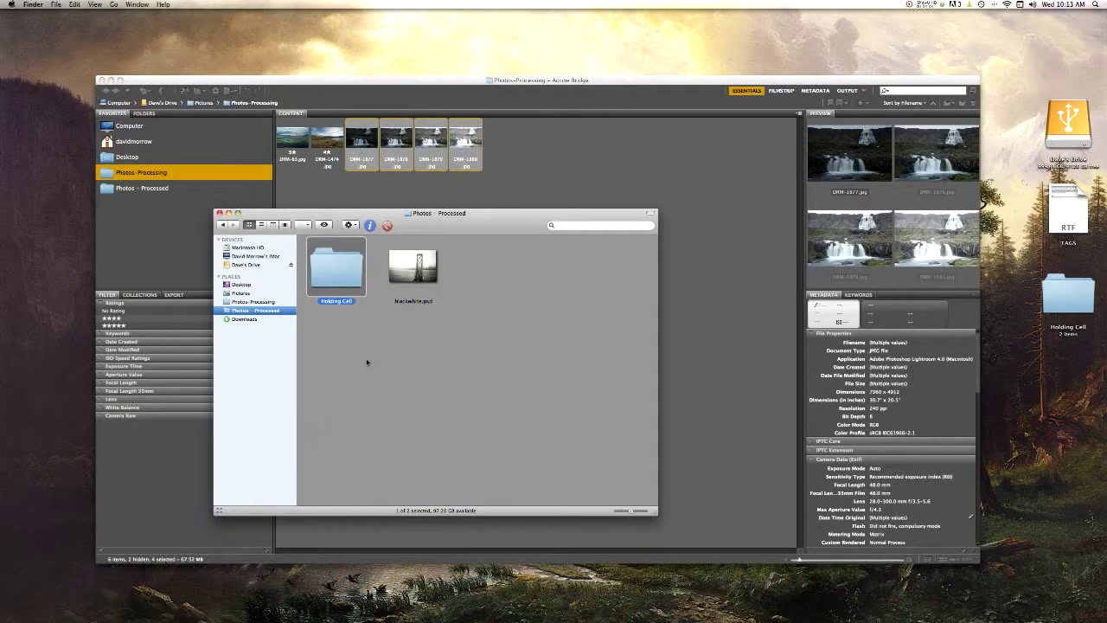
pyautogui.click(270, 309)
pyautogui.click(265, 301)
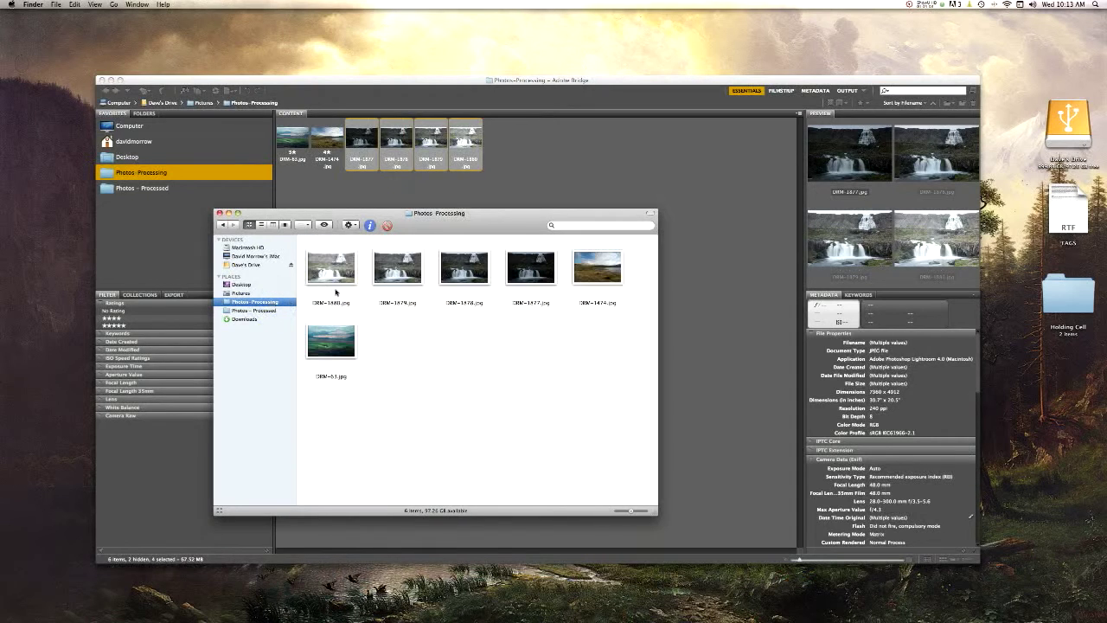
# Load DRM-1877.jpg to DRM-1880.jpg into Photomatix Pro for HDR merging and preprocess them without alignment, ghost removal or noise reduction.
pyautogui.click(320, 246)
pyautogui.moveTo(320, 245); pyautogui.dragTo(446, 585)
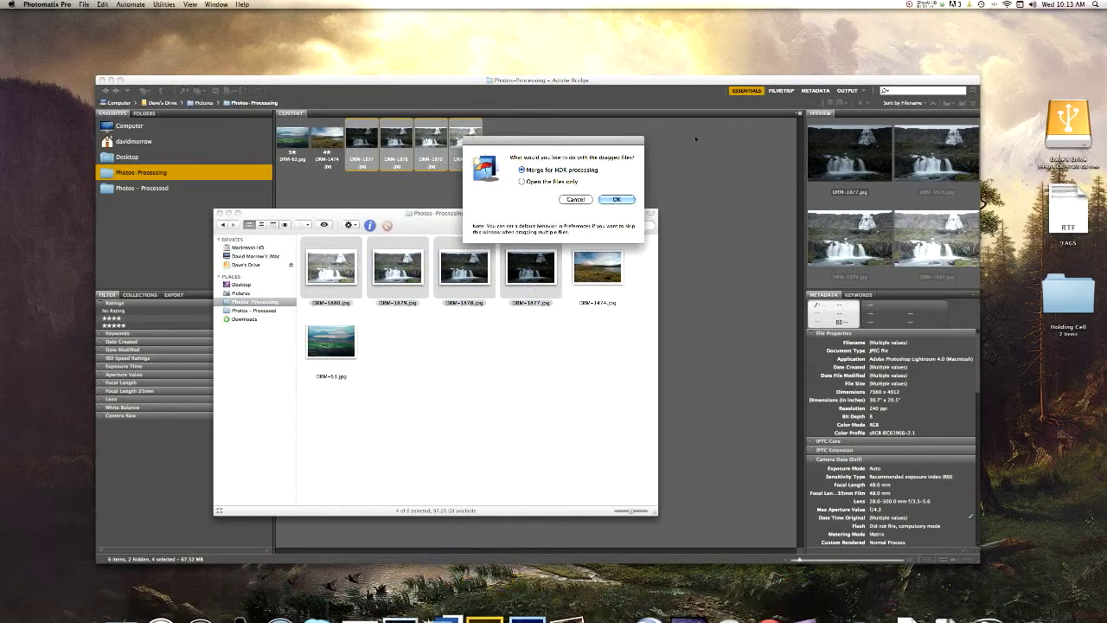
pyautogui.click(604, 201)
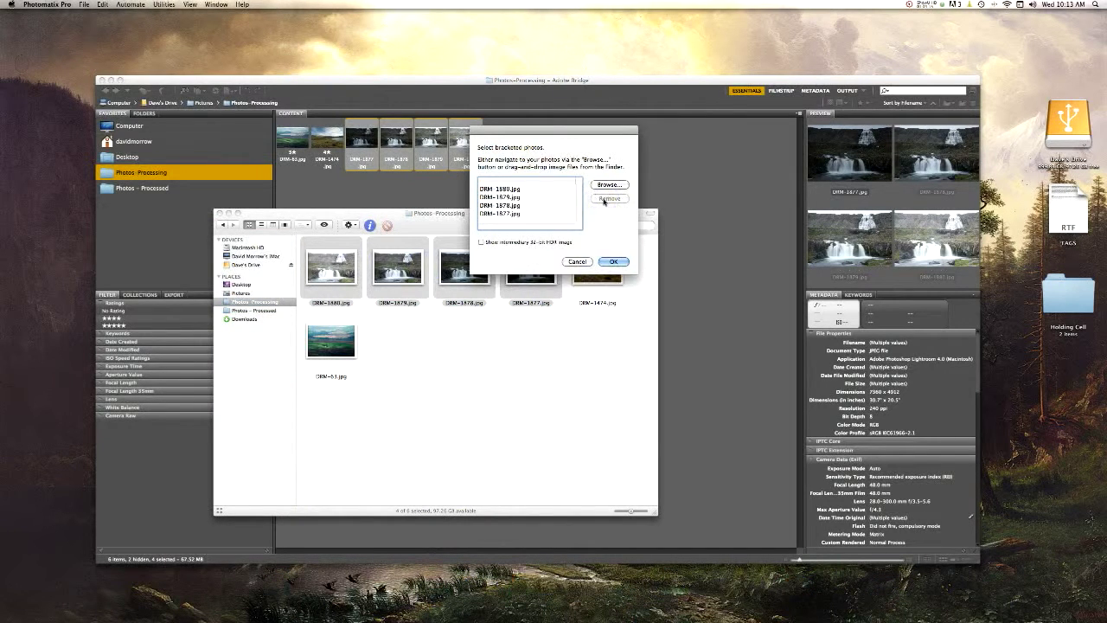
pyautogui.click(616, 262)
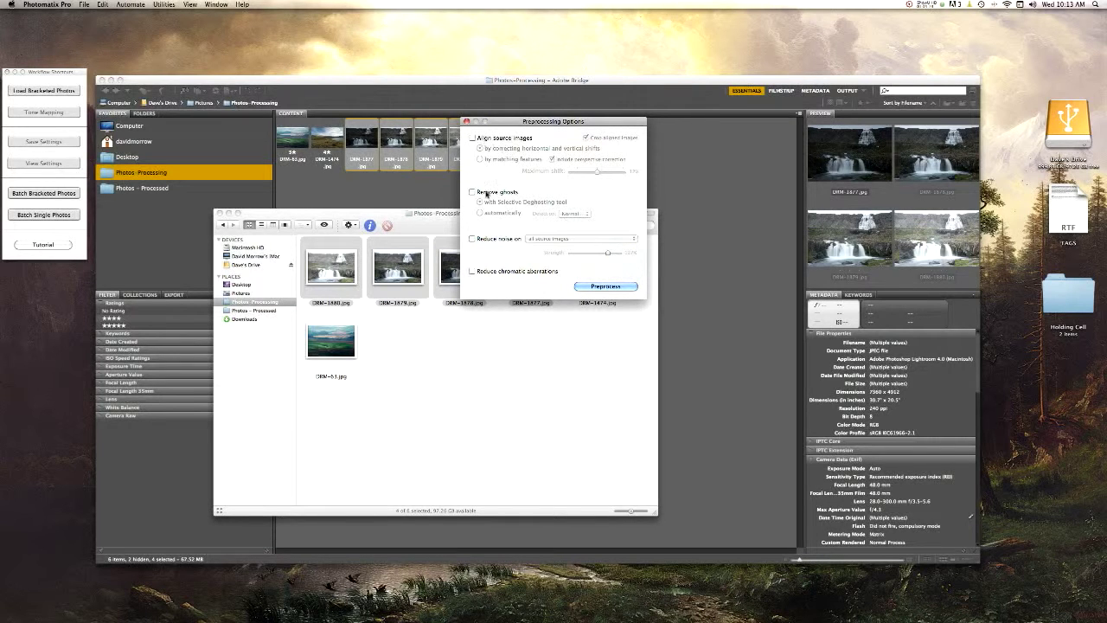
pyautogui.click(591, 288)
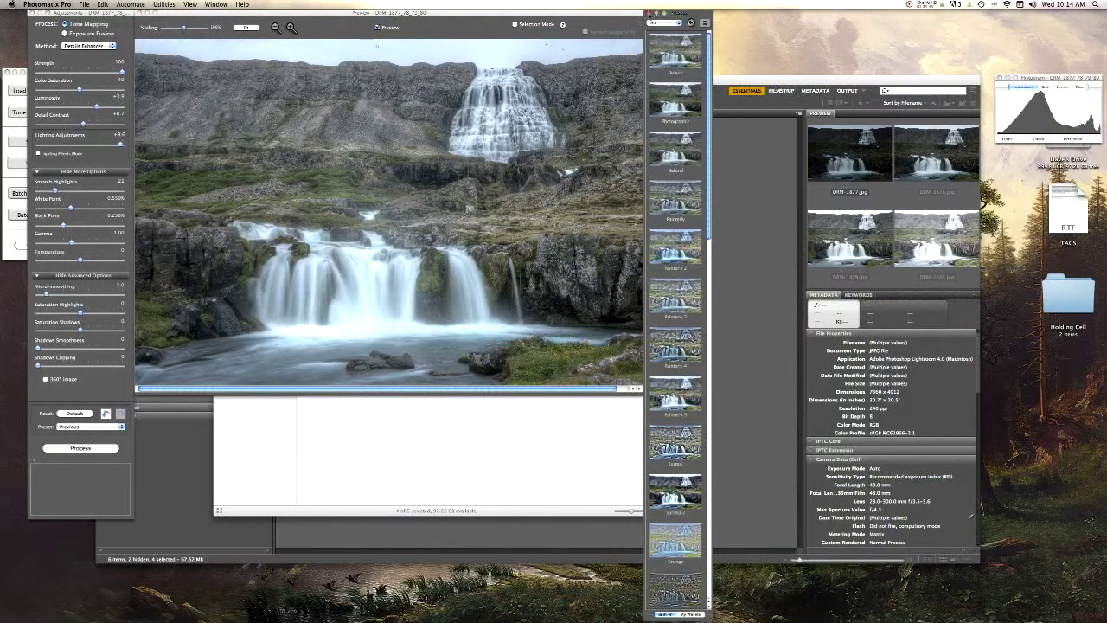
# Close the preset thumbnails, fit the preview to the available space and reset the tone-mapping settings to their defaults.
pyautogui.click(649, 14)
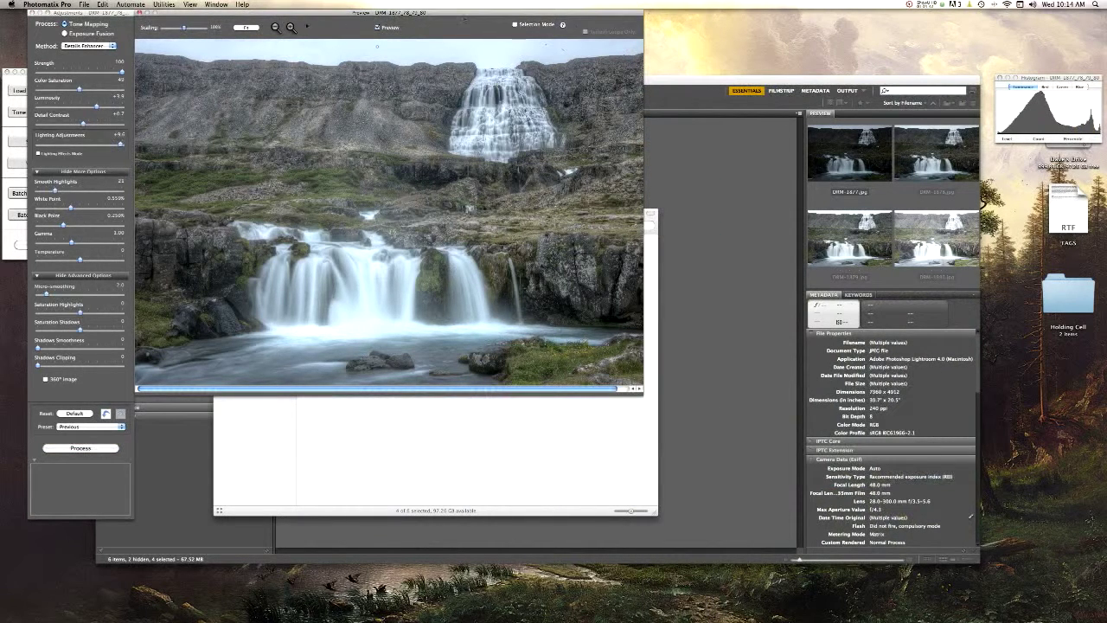
pyautogui.click(246, 28)
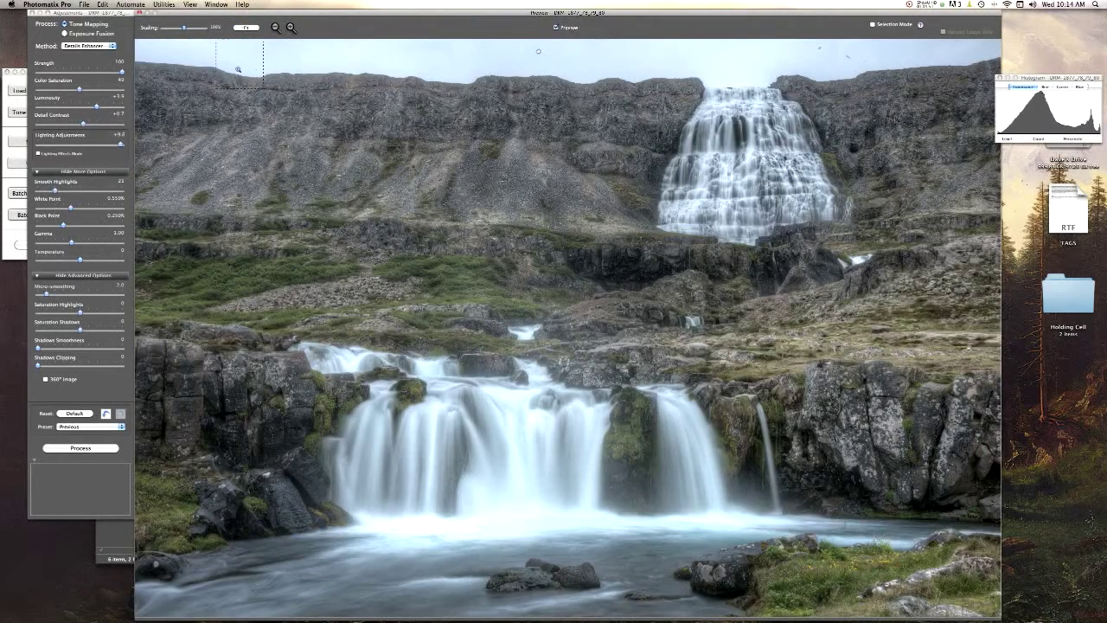
pyautogui.click(74, 413)
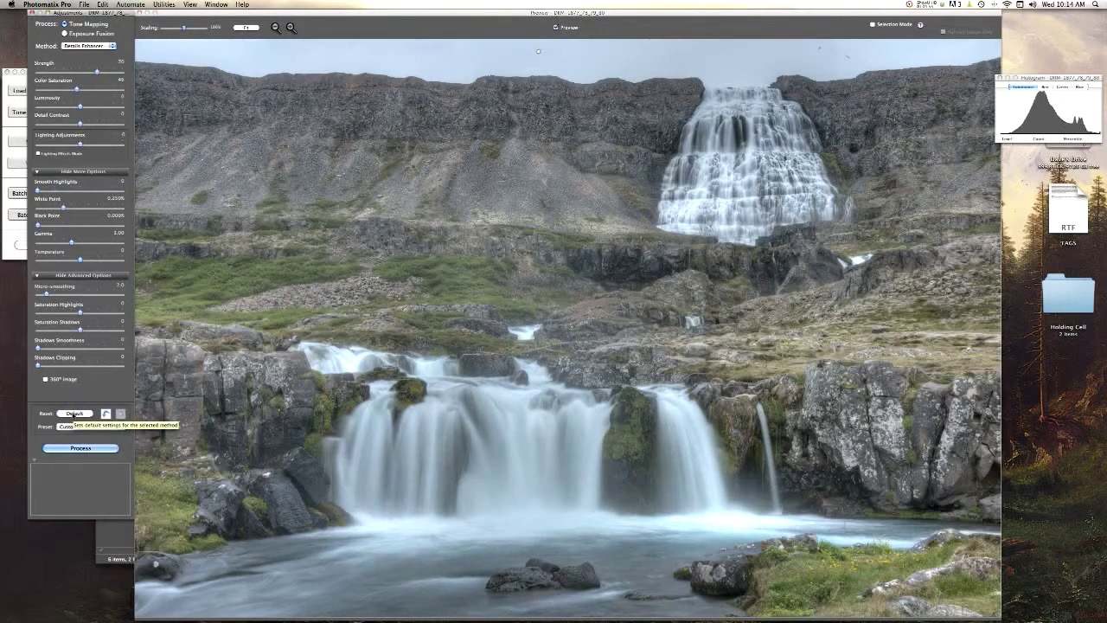
pyautogui.moveTo(1068, 81); pyautogui.dragTo(1069, 69)
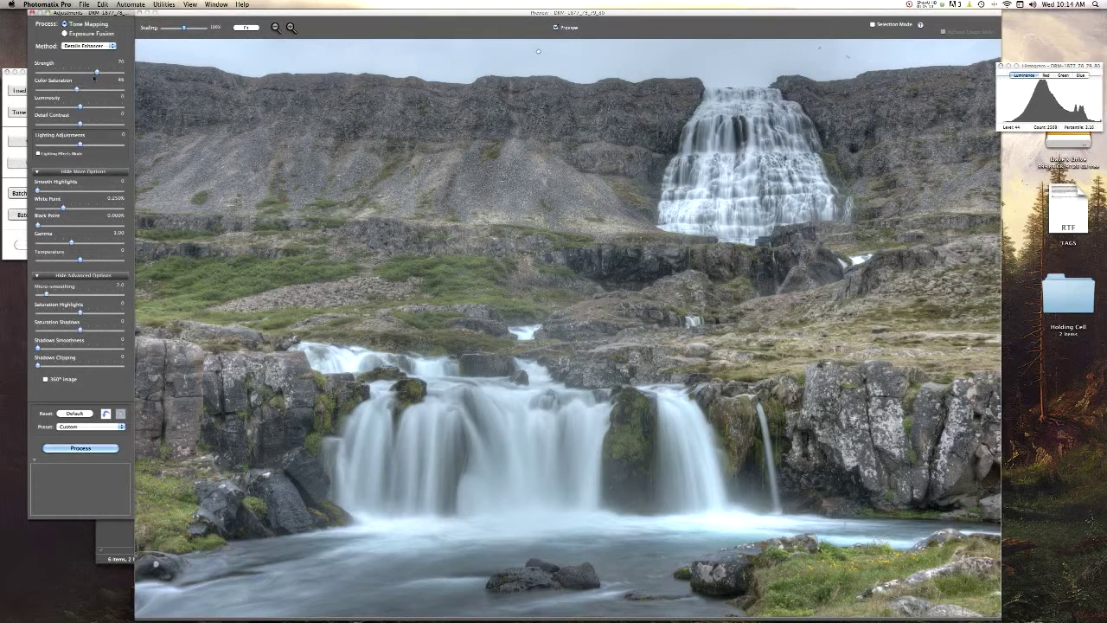
# Set the tone-mapping Strength to 100 and raise the White Point and Black Point for more global contrast.
pyautogui.moveTo(96, 74)
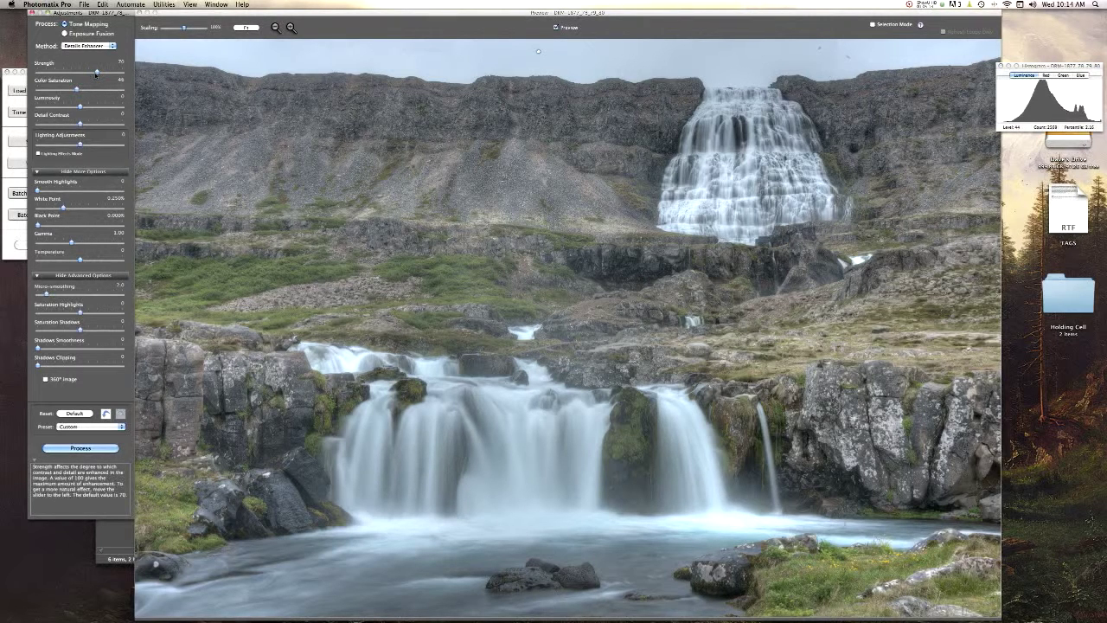
pyautogui.moveTo(96, 75); pyautogui.dragTo(124, 74)
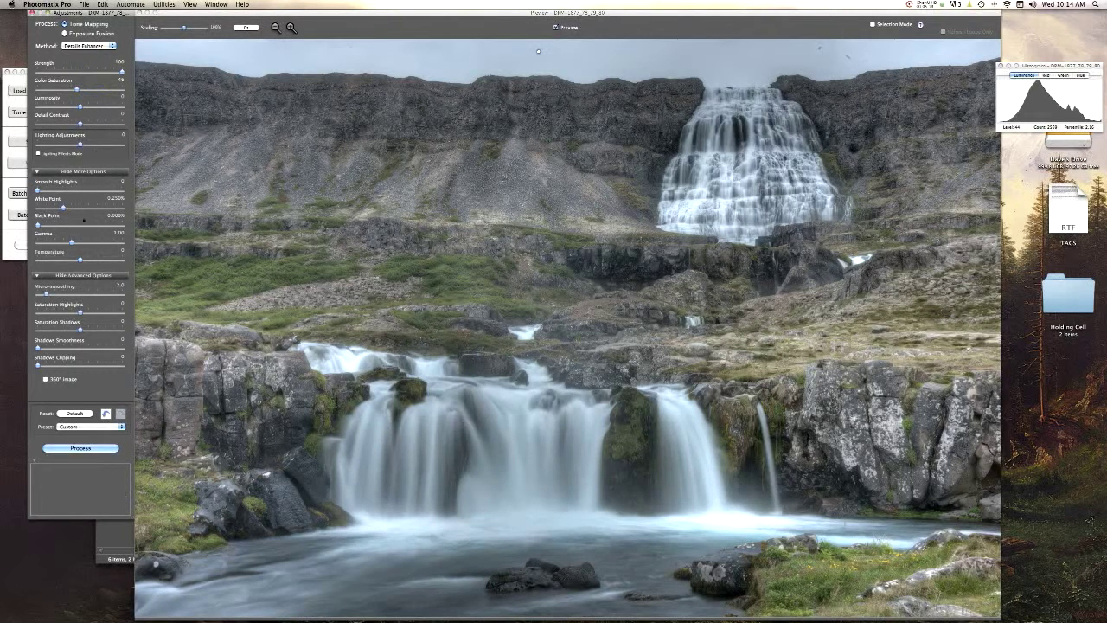
pyautogui.moveTo(37, 225); pyautogui.dragTo(84, 208)
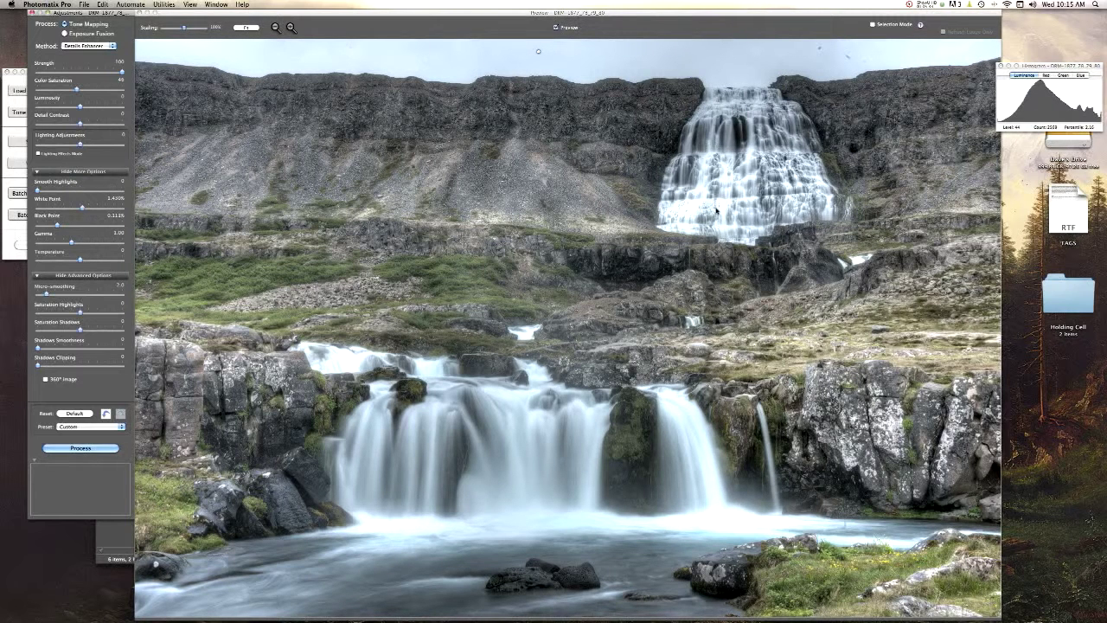
pyautogui.moveTo(82, 229)
pyautogui.moveTo(57, 227); pyautogui.dragTo(50, 227)
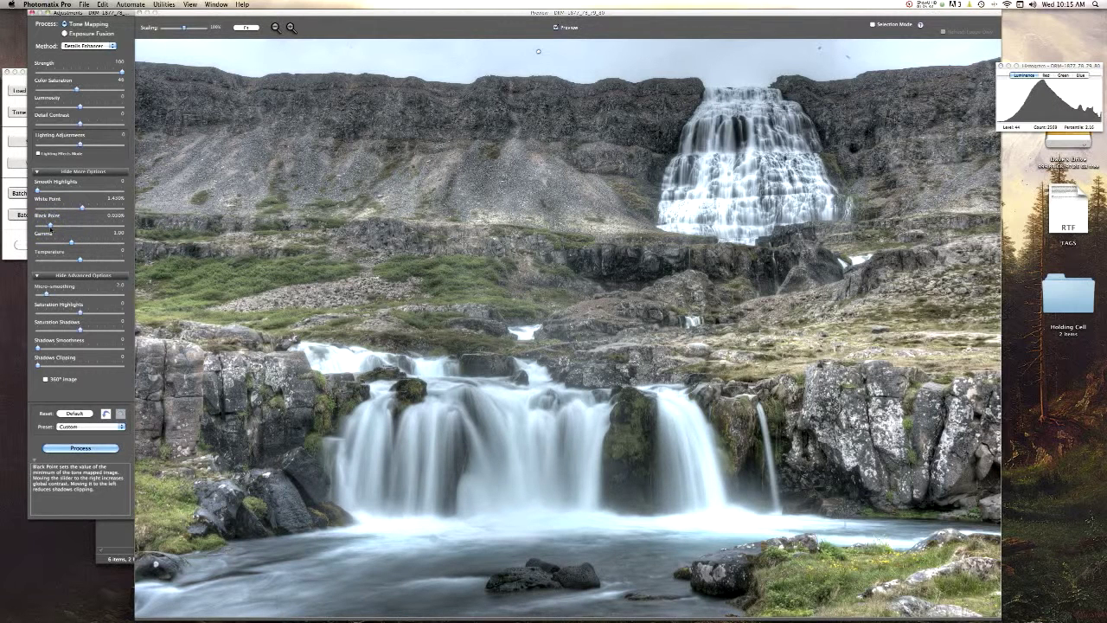
# Compare different Lighting Adjustments strengths and set the value to about +1.4.
pyautogui.moveTo(80, 144); pyautogui.dragTo(106, 146)
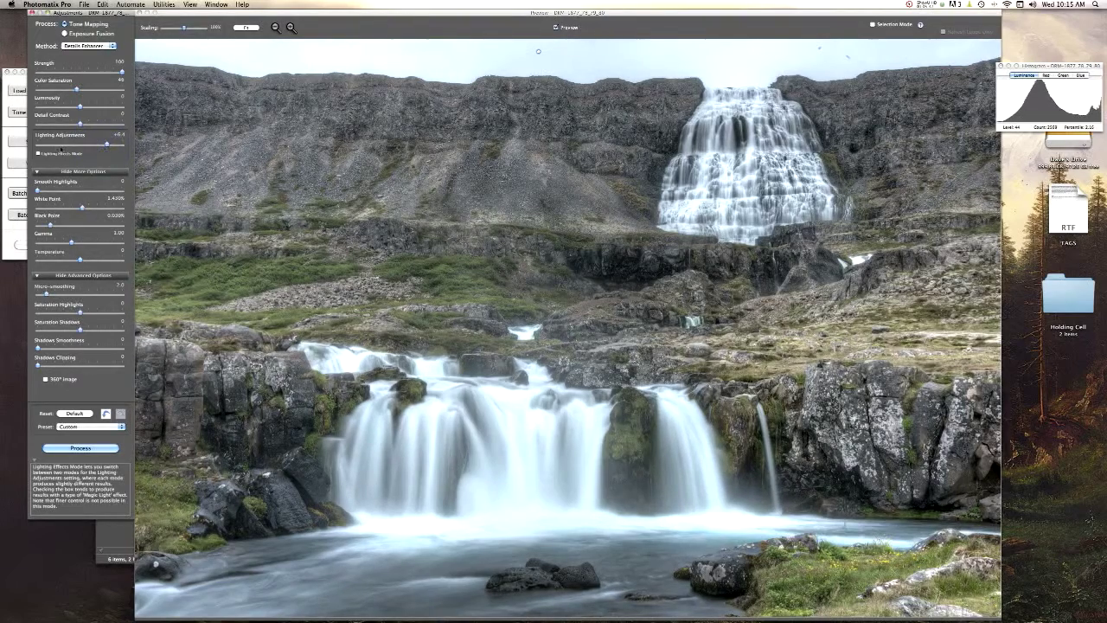
pyautogui.click(63, 145)
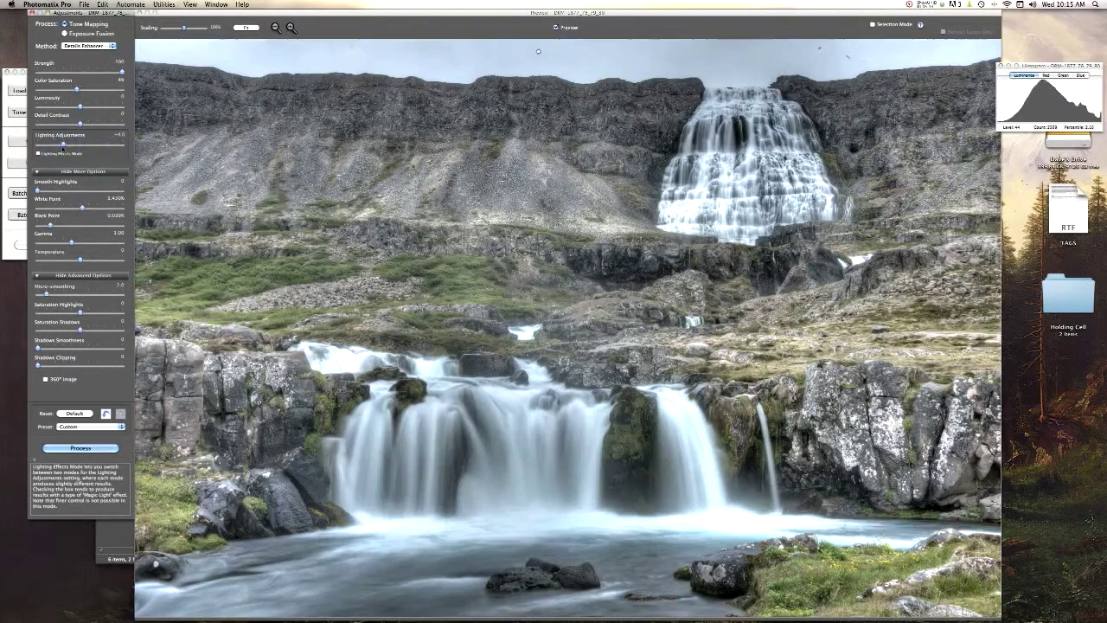
pyautogui.click(107, 146)
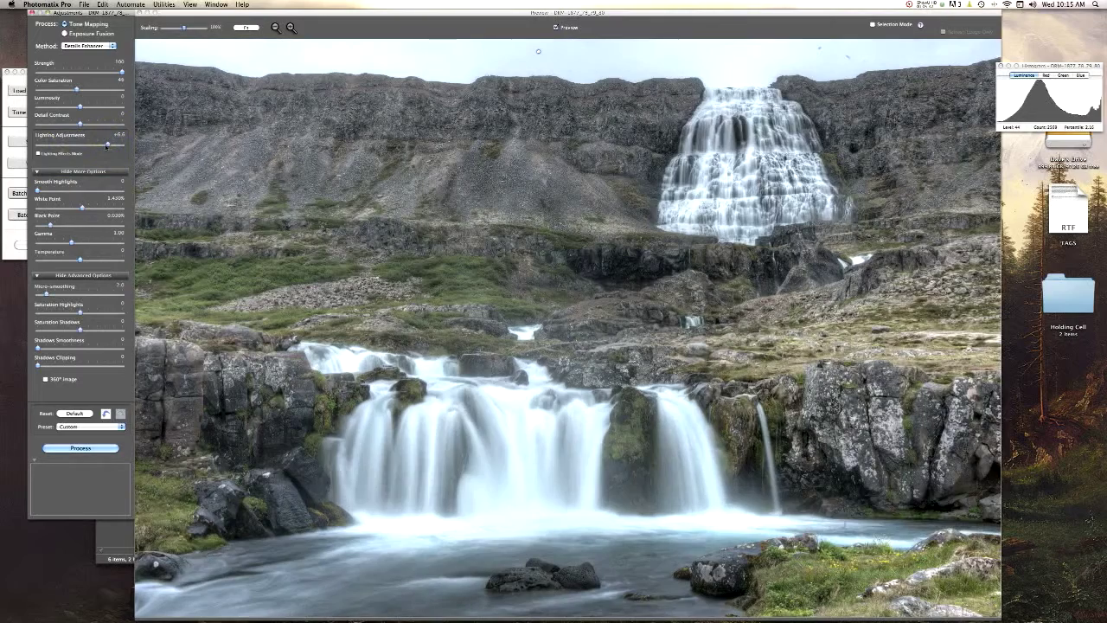
pyautogui.moveTo(108, 146); pyautogui.dragTo(102, 146)
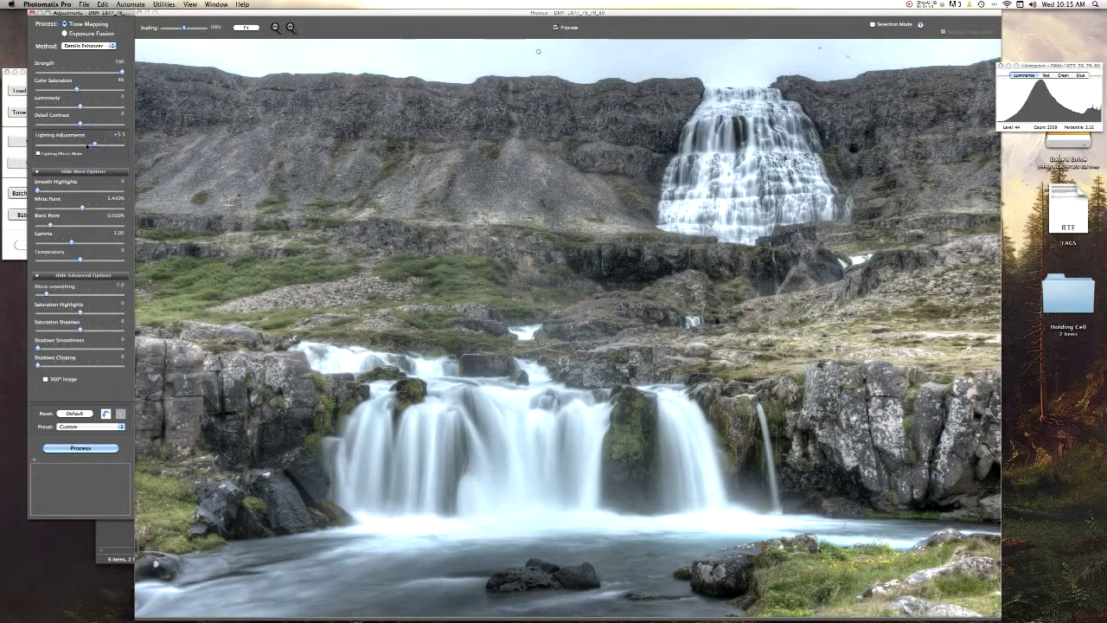
pyautogui.click(85, 145)
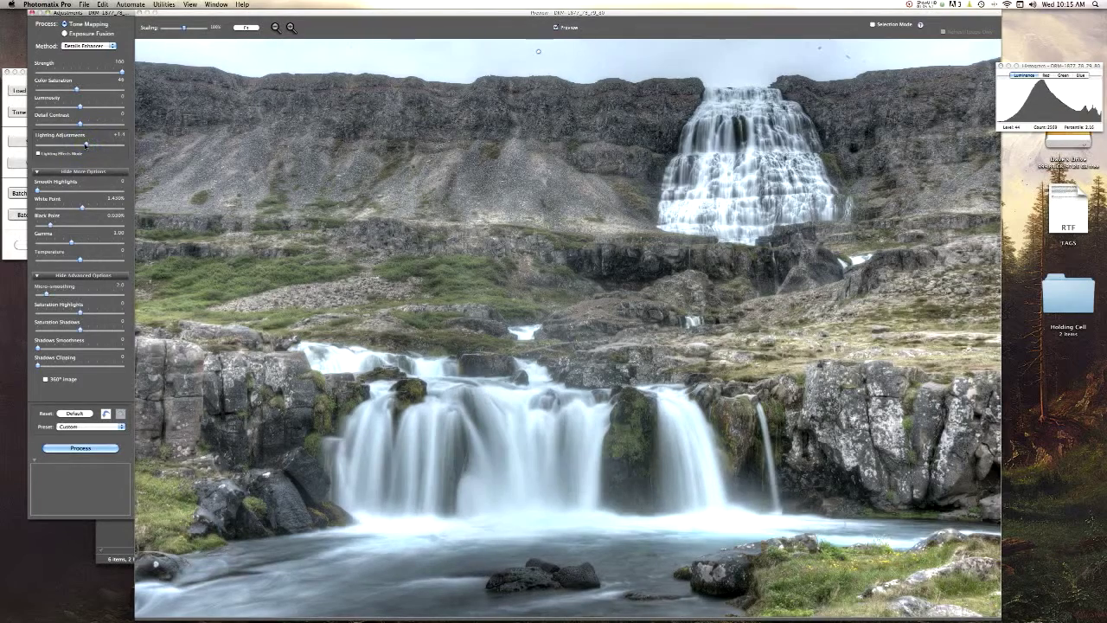
# Set Detail Contrast to about +3.2 and Luminosity to about +4.7.
pyautogui.click(93, 124)
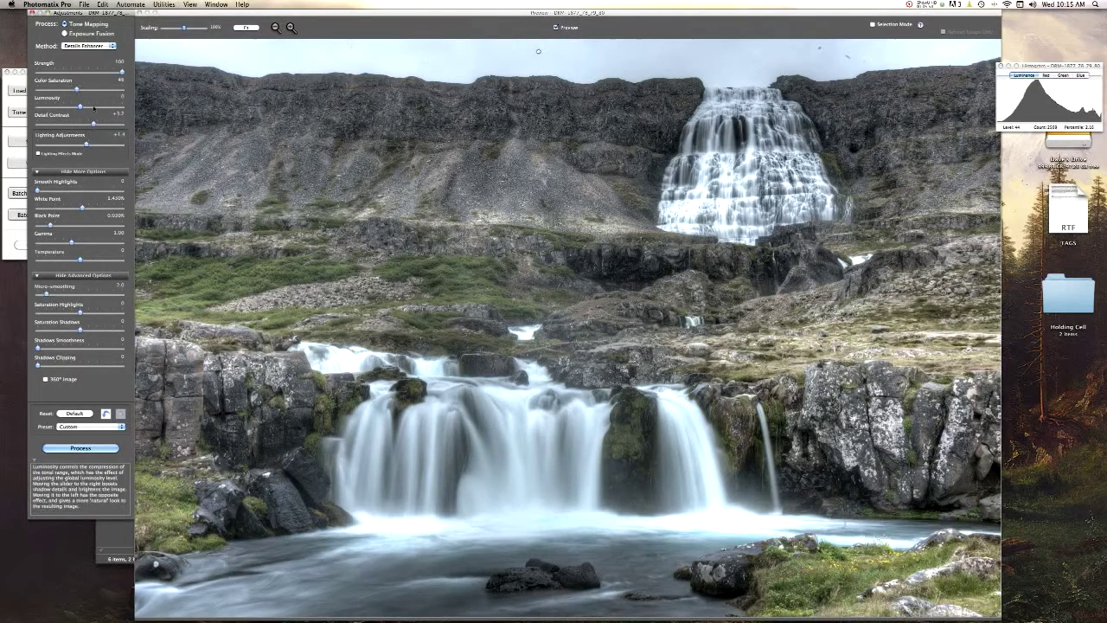
pyautogui.click(88, 107)
pyautogui.click(95, 108)
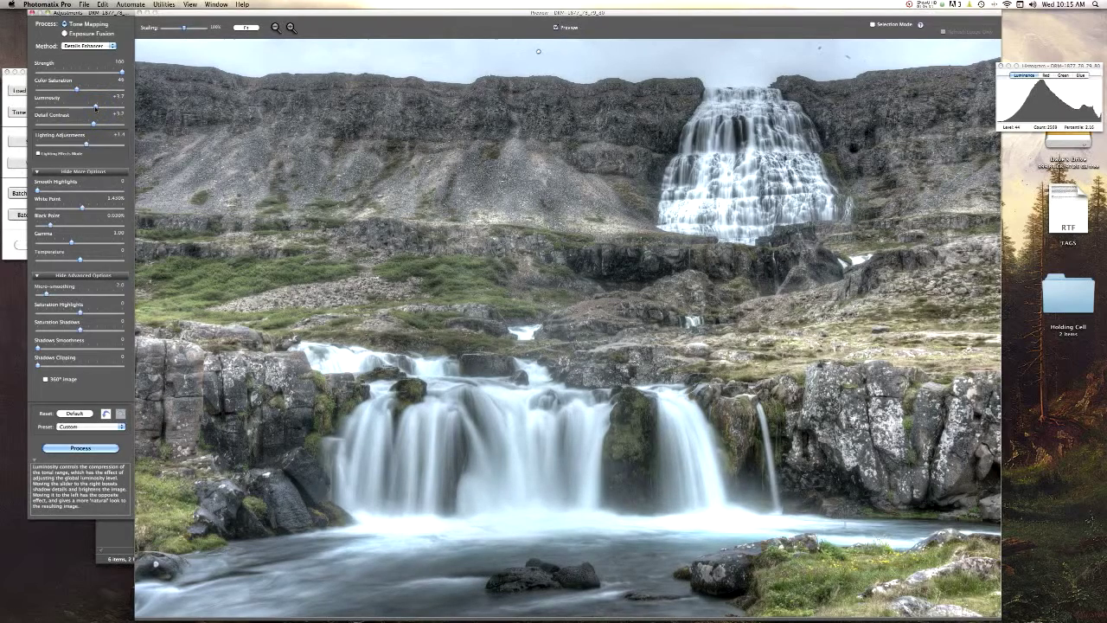
pyautogui.moveTo(95, 106); pyautogui.dragTo(100, 106)
# Set Color Saturation to 52 and raise the Black Point to about 0.06%.
pyautogui.moveTo(76, 89); pyautogui.dragTo(83, 90)
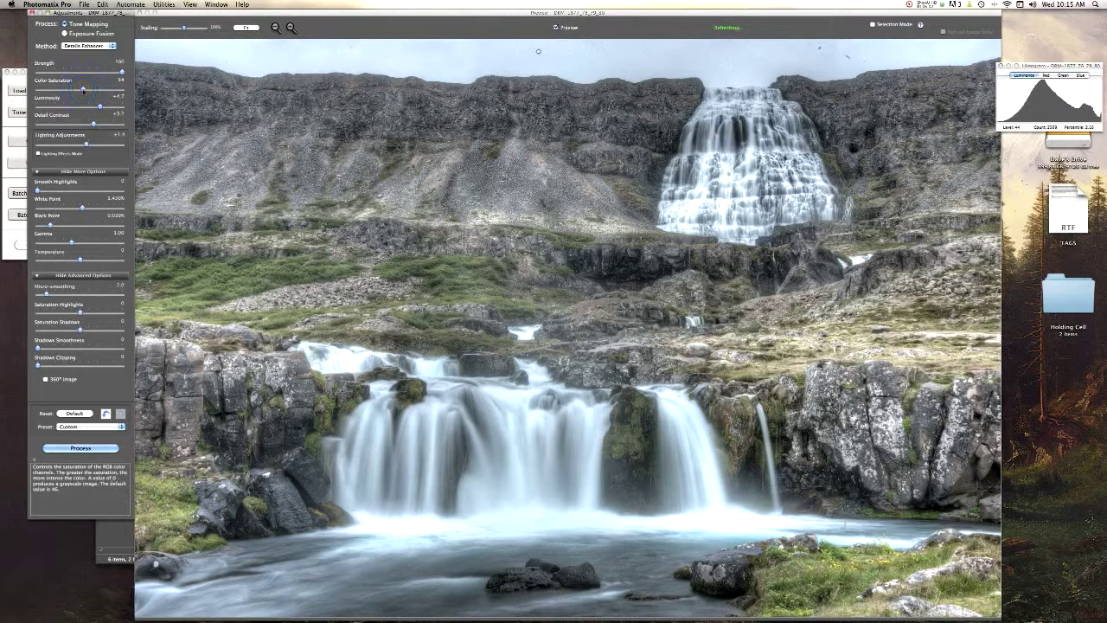
pyautogui.moveTo(83, 90); pyautogui.dragTo(81, 90)
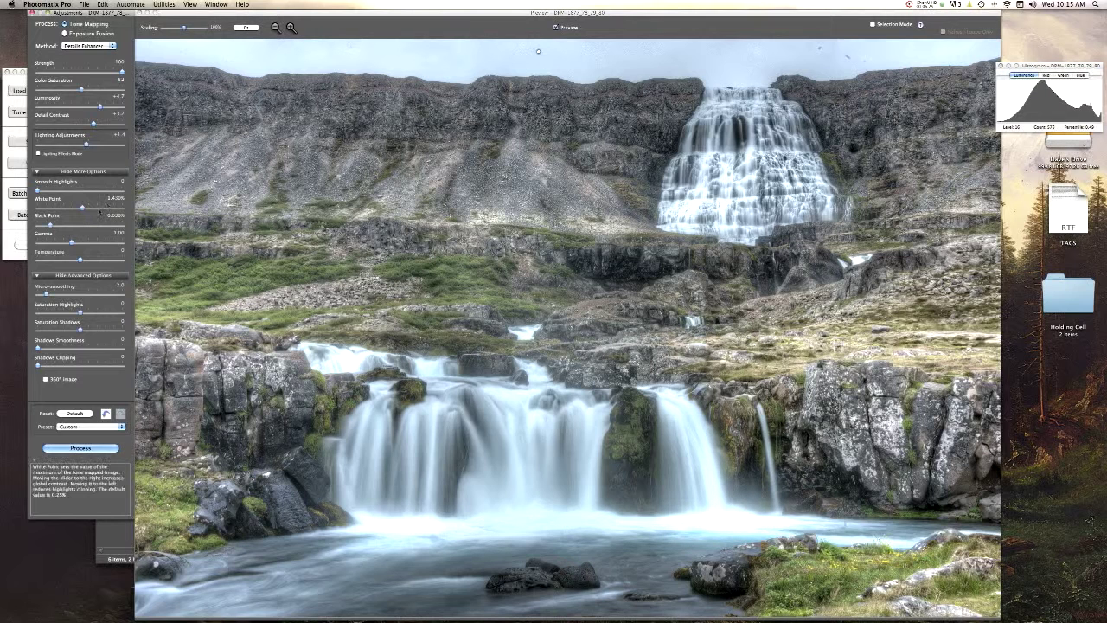
pyautogui.moveTo(51, 226)
pyautogui.moveTo(50, 226); pyautogui.dragTo(47, 225)
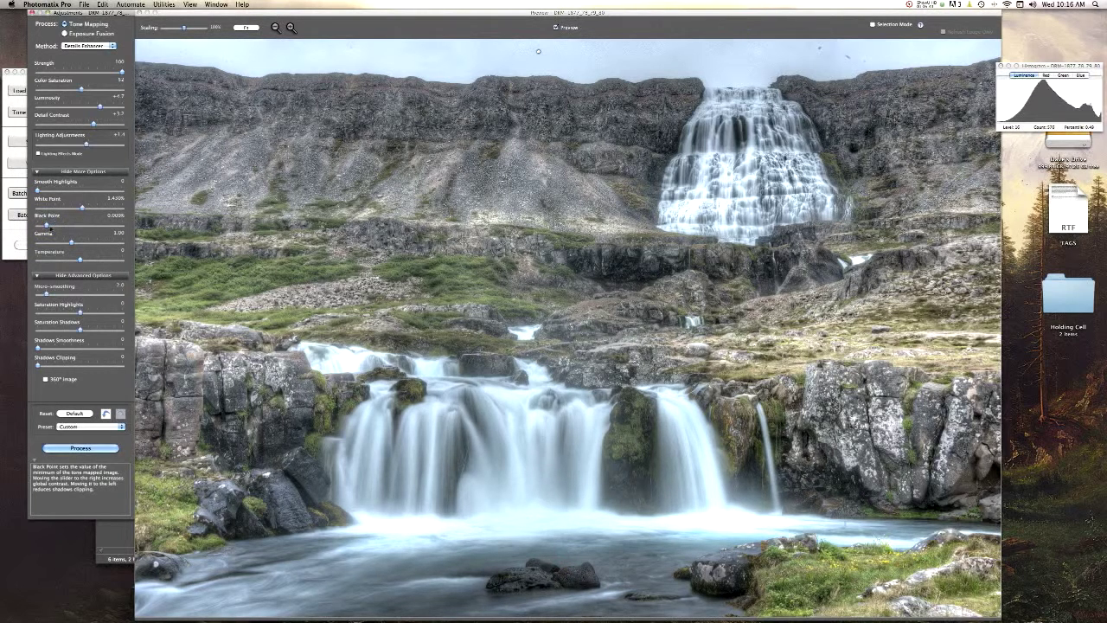
pyautogui.click(54, 226)
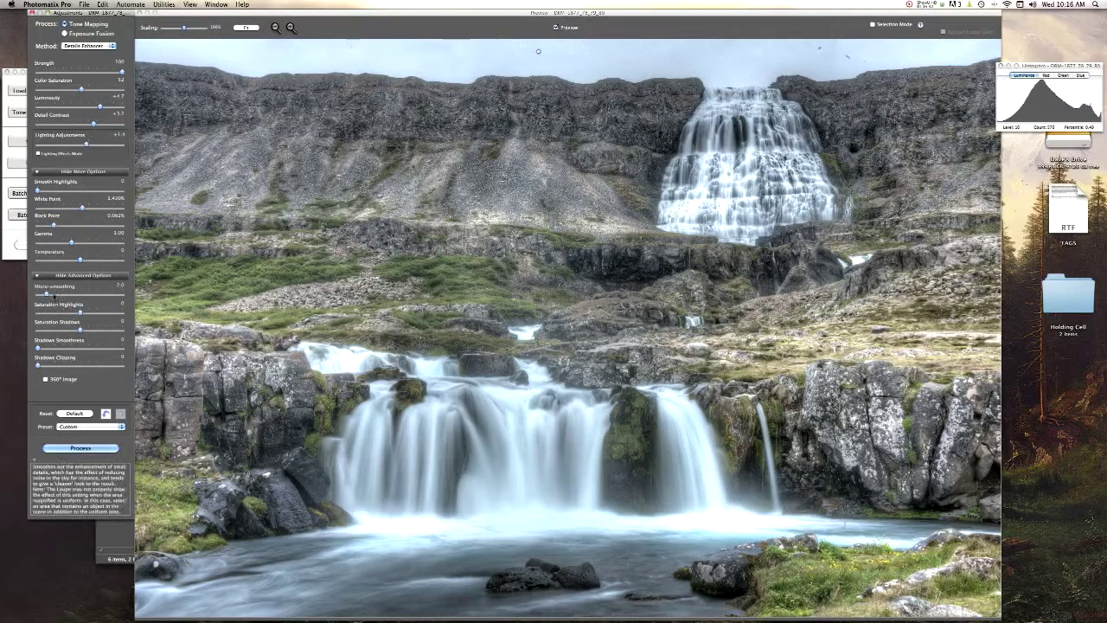
# Process the merged waterfall image with the current Details Enhancer tone-mapping settings.
pyautogui.click(76, 449)
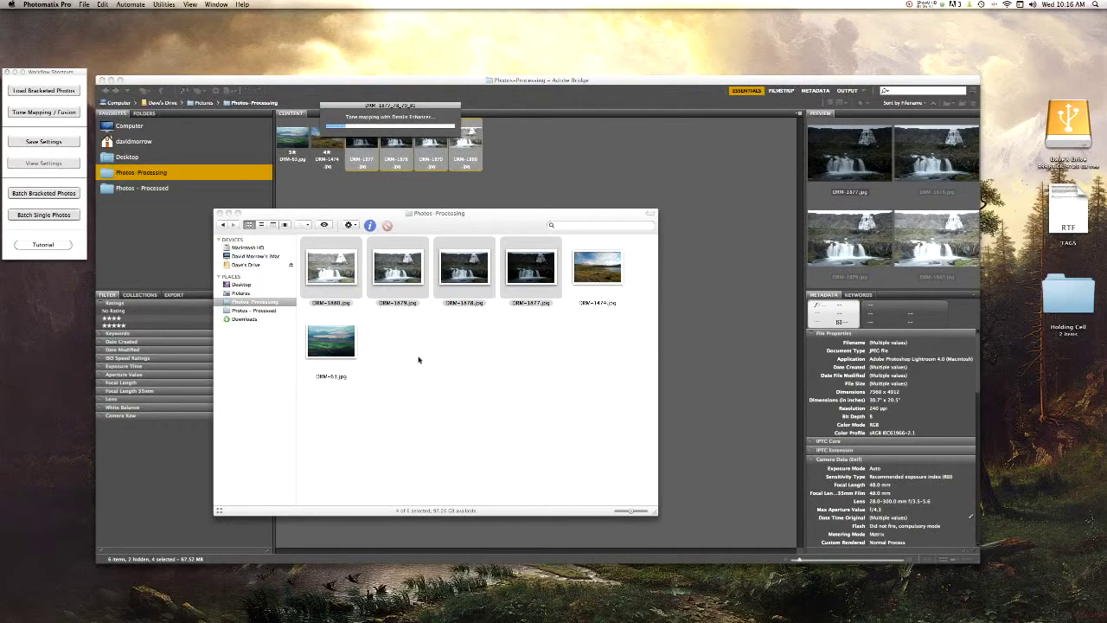
pyautogui.press('super+period')
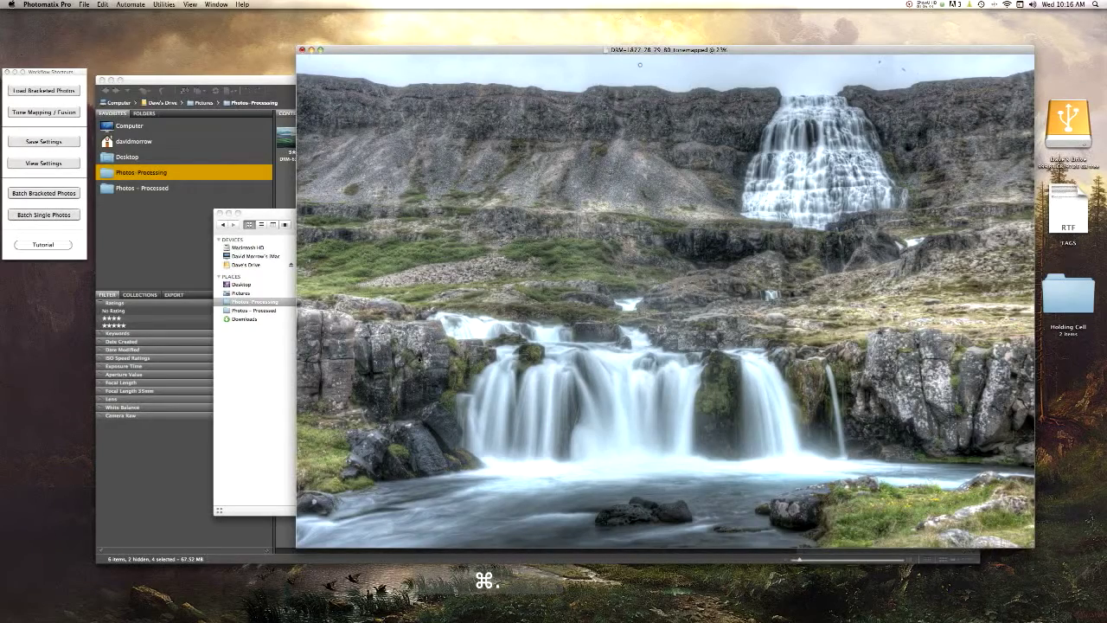
pyautogui.moveTo(770, 49)
pyautogui.mouseDown()
pyautogui.moveTo(559, 44)
pyautogui.moveTo(774, 54)
pyautogui.mouseUp()
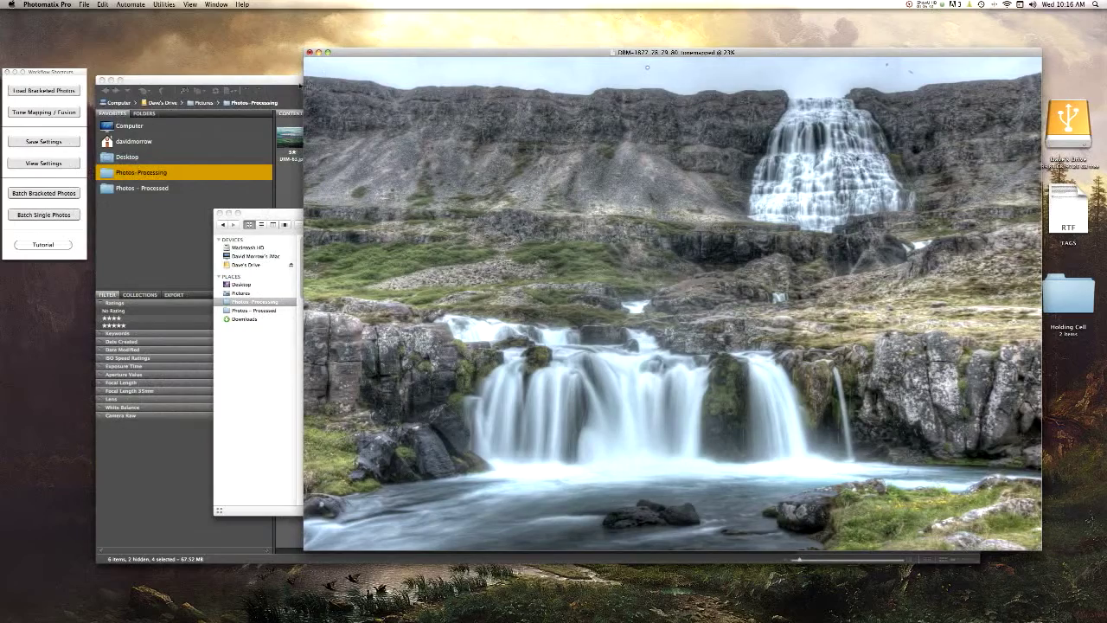
# Close the Bridge and Finder windows behind the tone-mapped image and place the image window in the middle of the desktop.
pyautogui.moveTo(603, 616)
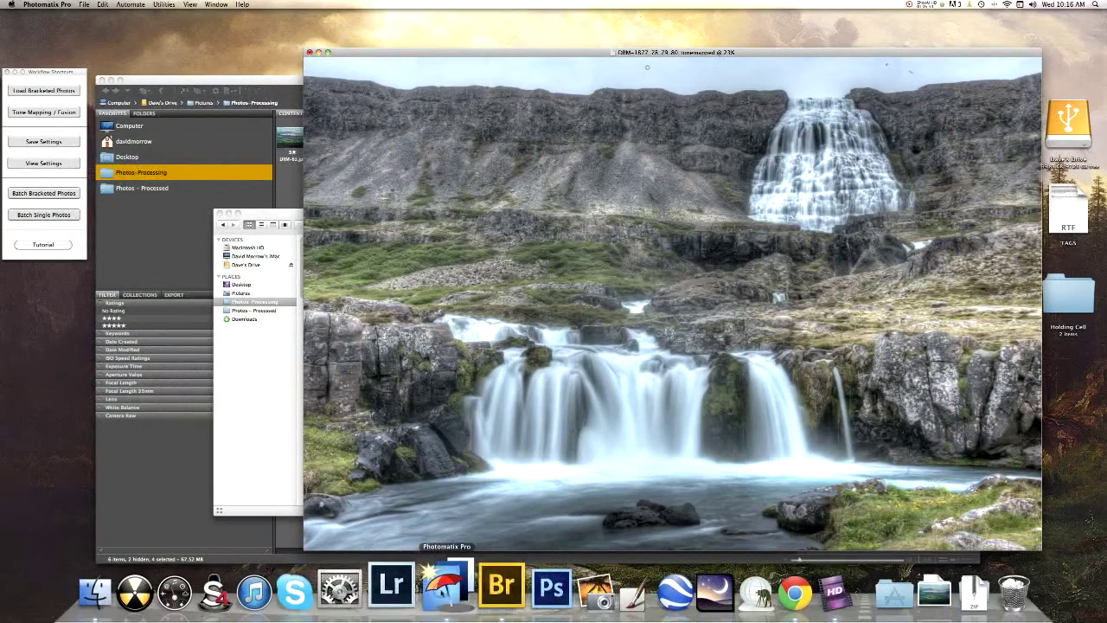
pyautogui.moveTo(789, 57); pyautogui.dragTo(672, 184)
pyautogui.click(101, 80)
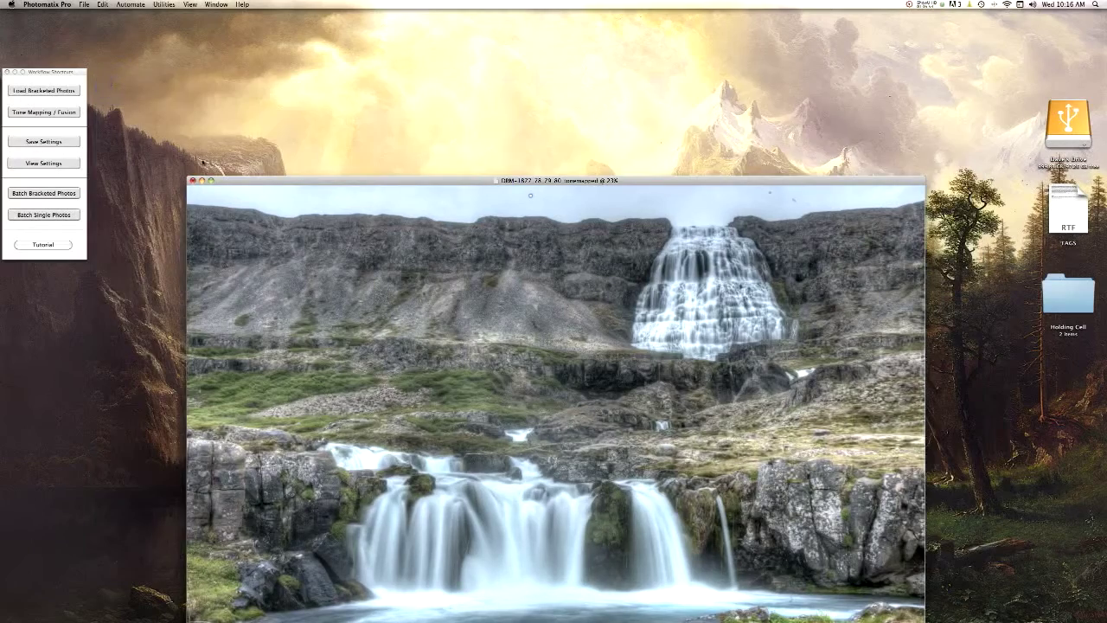
pyautogui.moveTo(264, 182); pyautogui.dragTo(266, 364)
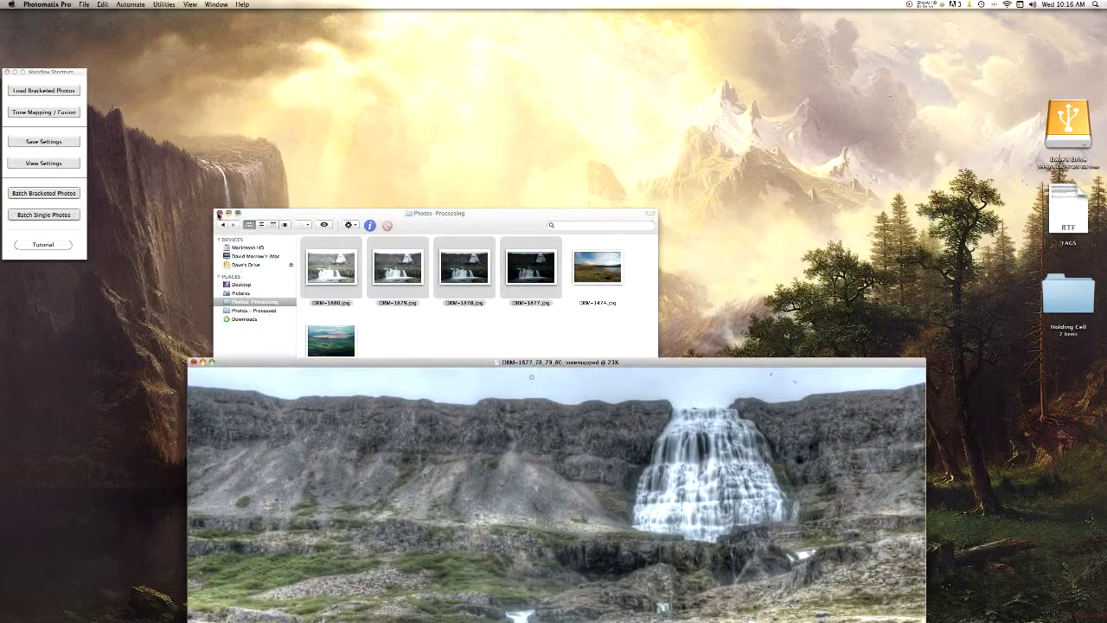
pyautogui.click(219, 213)
pyautogui.moveTo(379, 369); pyautogui.dragTo(372, 75)
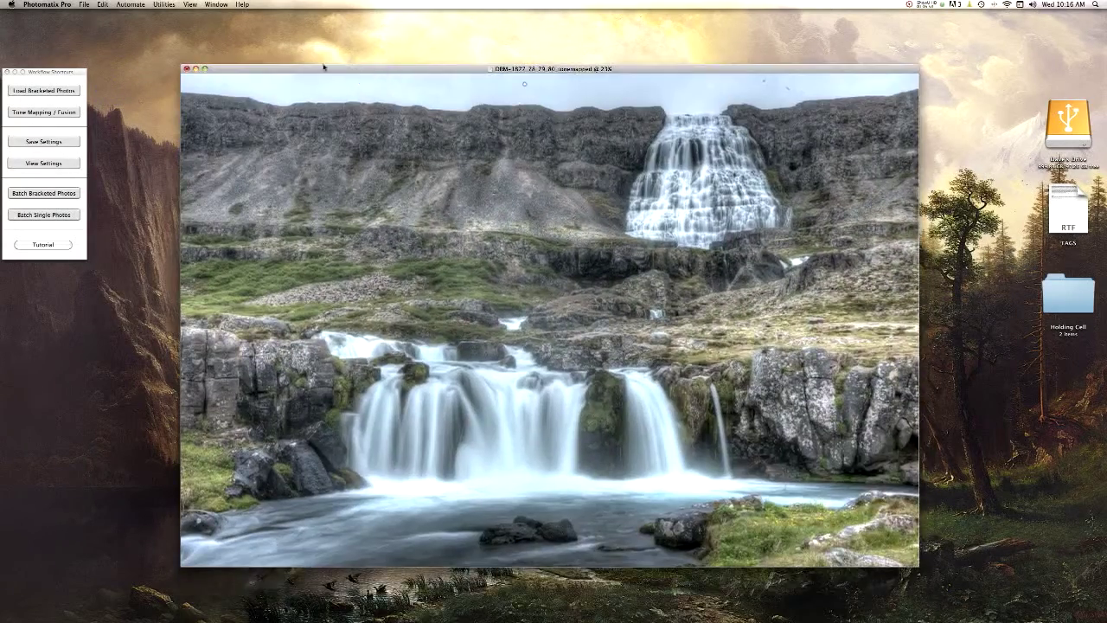
pyautogui.click(181, 16)
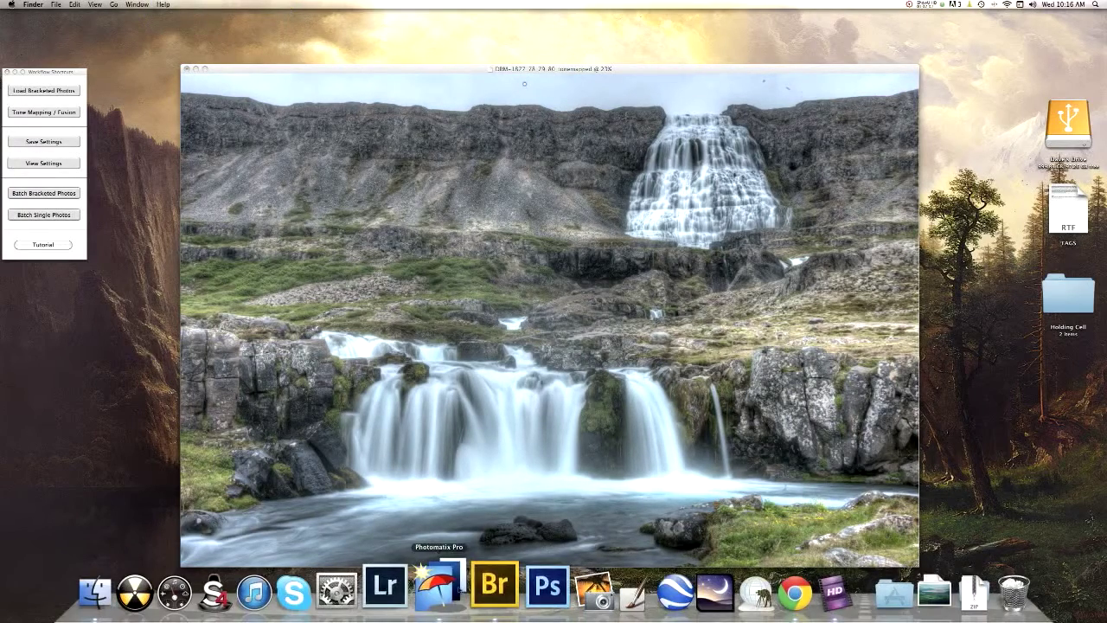
# Switch back to Photomatix Pro and apply Medium Sharpening to the tone-mapped image with Finishing Touch.
pyautogui.click(435, 583)
pyautogui.click(163, 5)
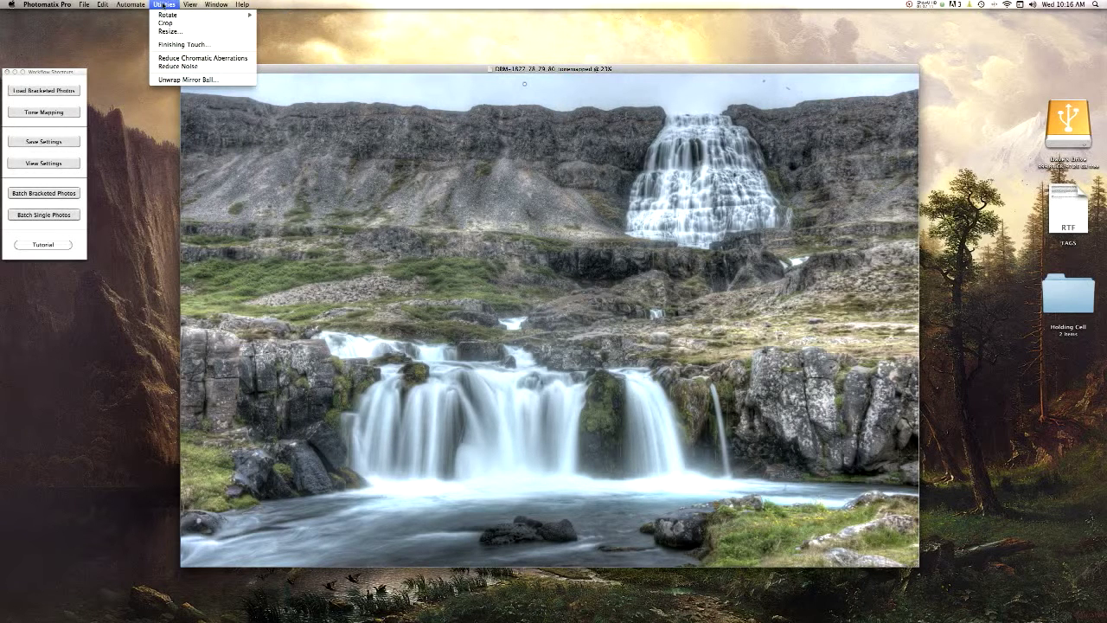
pyautogui.click(177, 44)
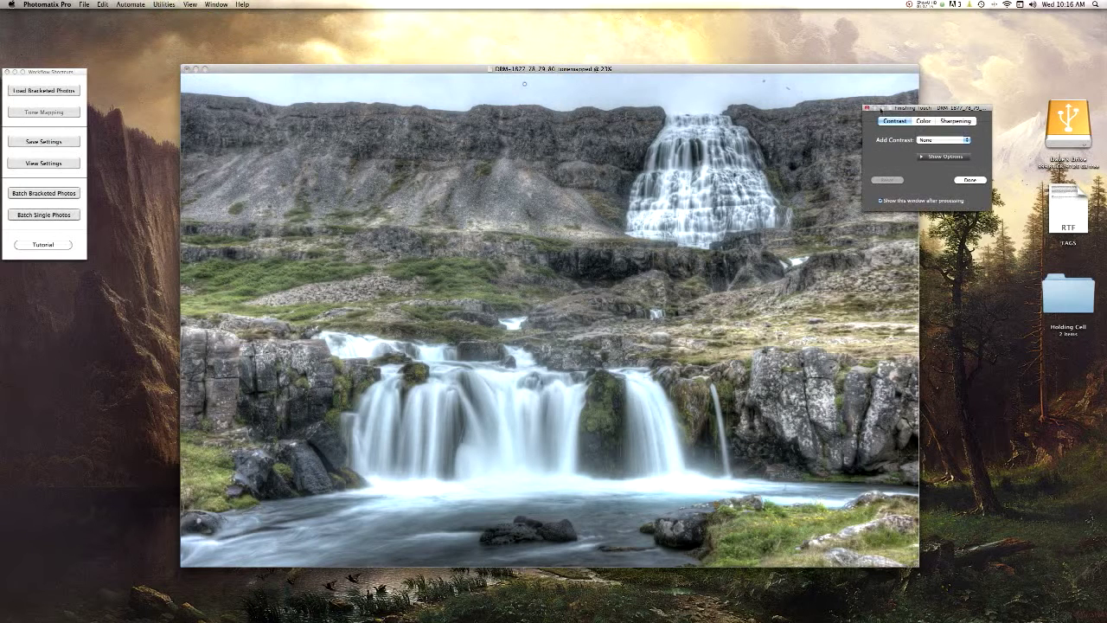
pyautogui.click(956, 120)
pyautogui.click(951, 141)
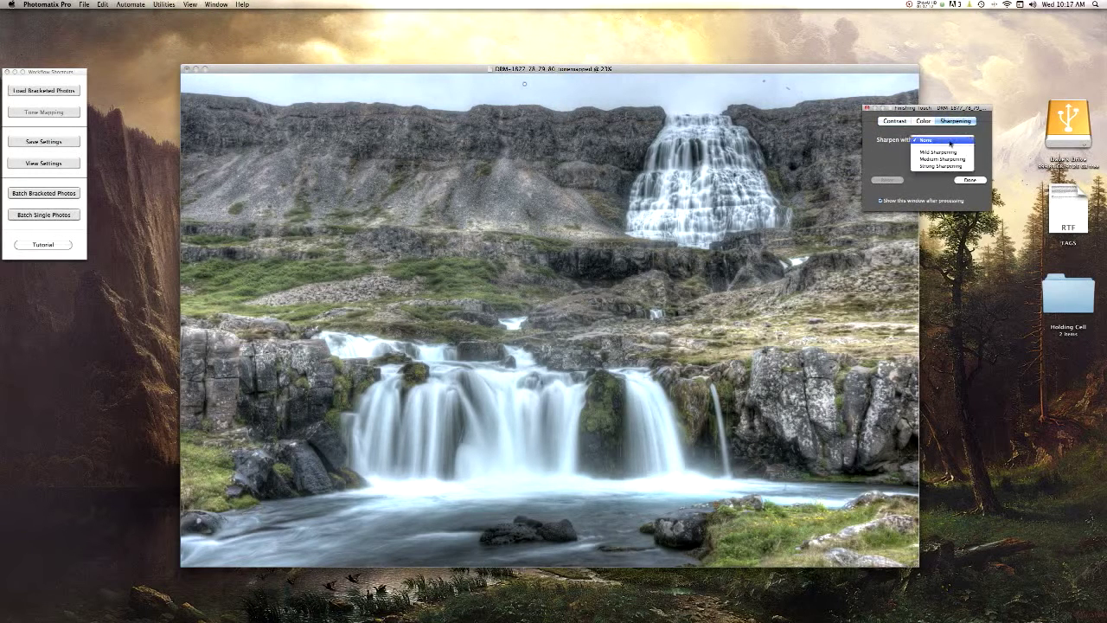
pyautogui.click(953, 159)
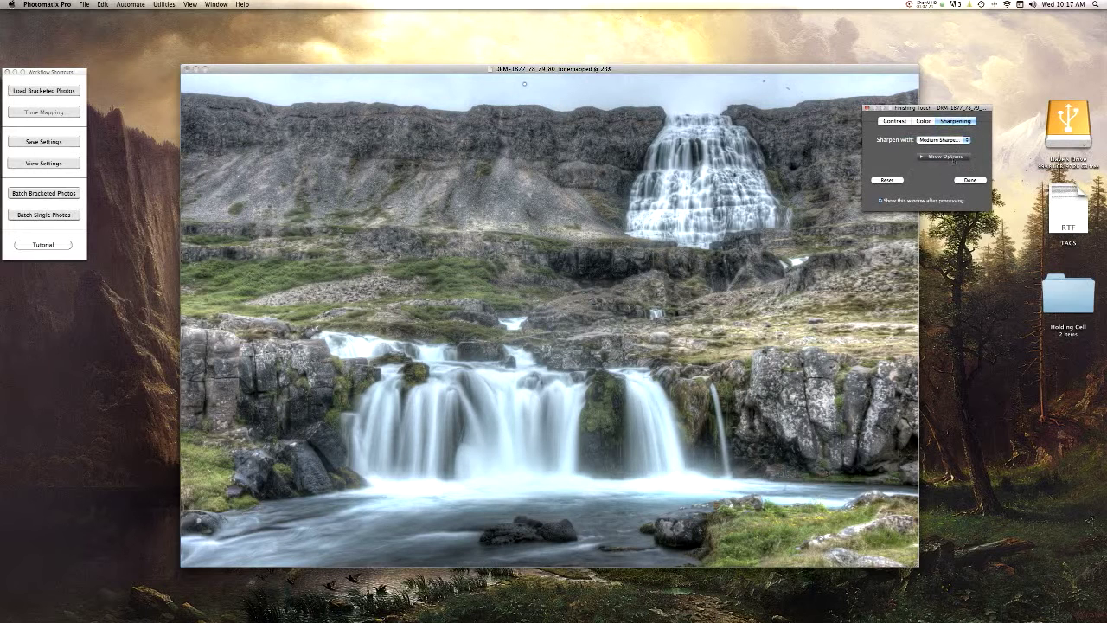
# Keep Medium Sharpening as the sharpening preset and finish the Finishing Touch adjustments.
pyautogui.click(950, 141)
pyautogui.click(949, 148)
pyautogui.click(969, 180)
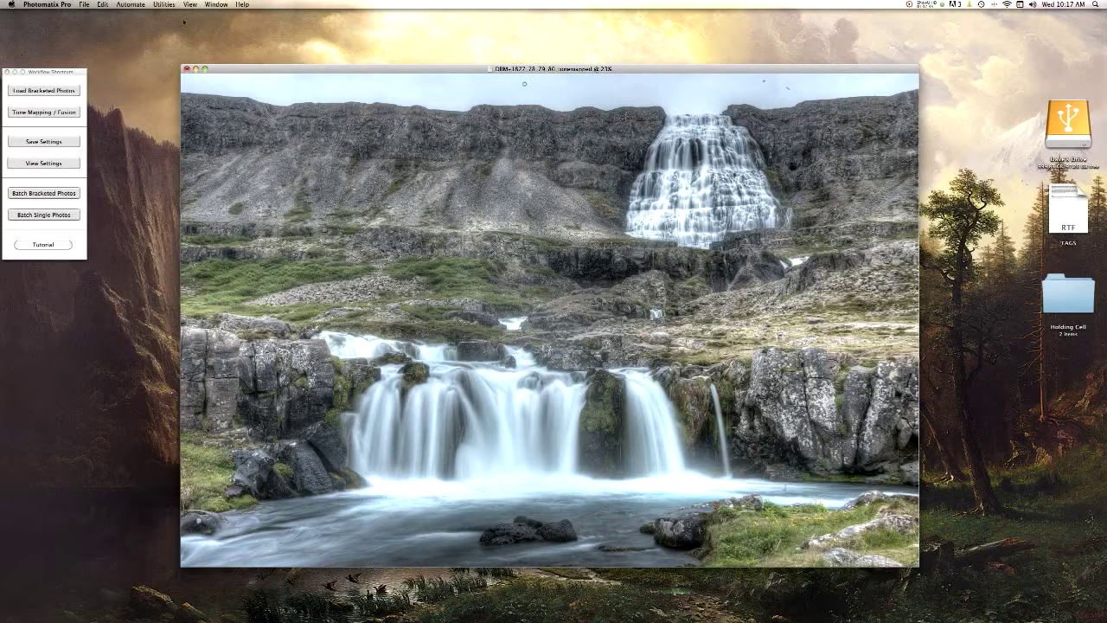
# Save the tone-mapped image as a JPEG in the Photos-Processing folder and close its window.
pyautogui.click(186, 70)
pyautogui.click(622, 203)
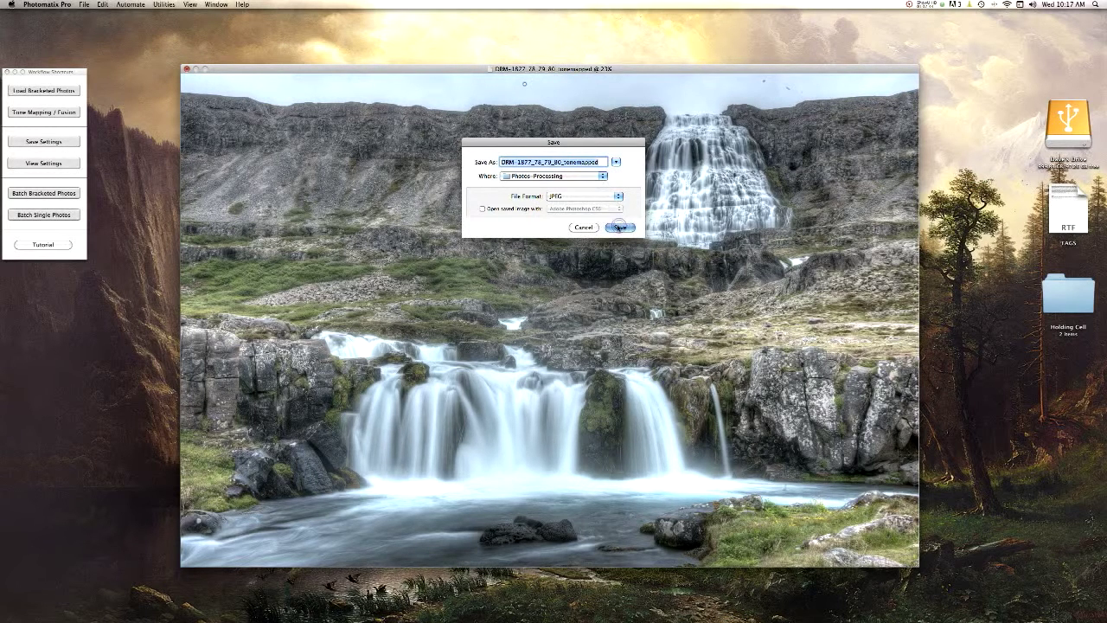
pyautogui.click(601, 198)
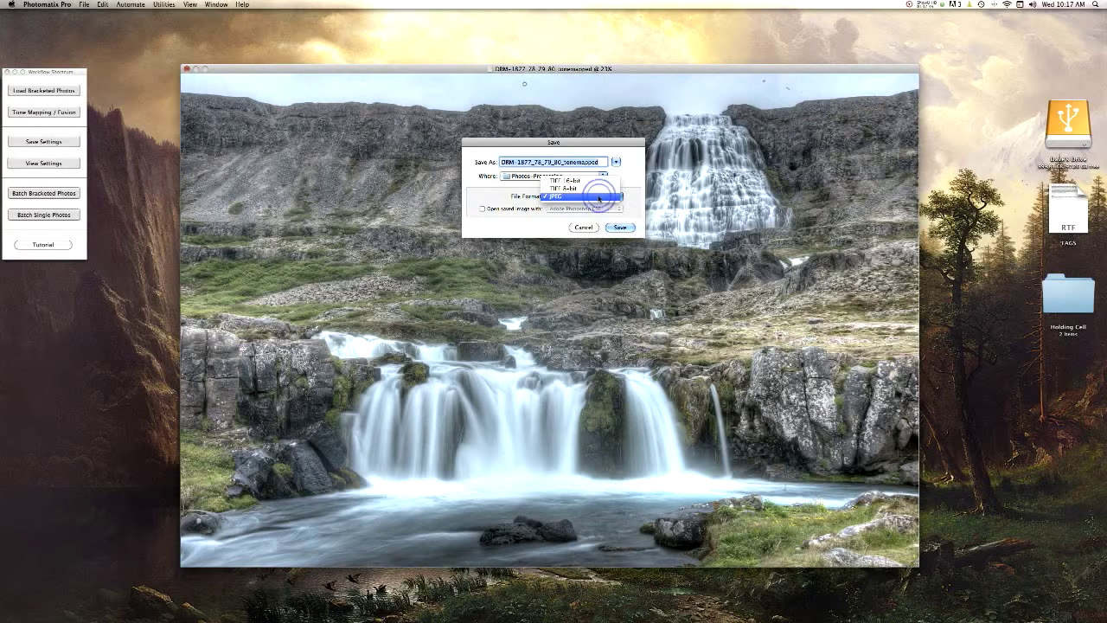
pyautogui.click(599, 198)
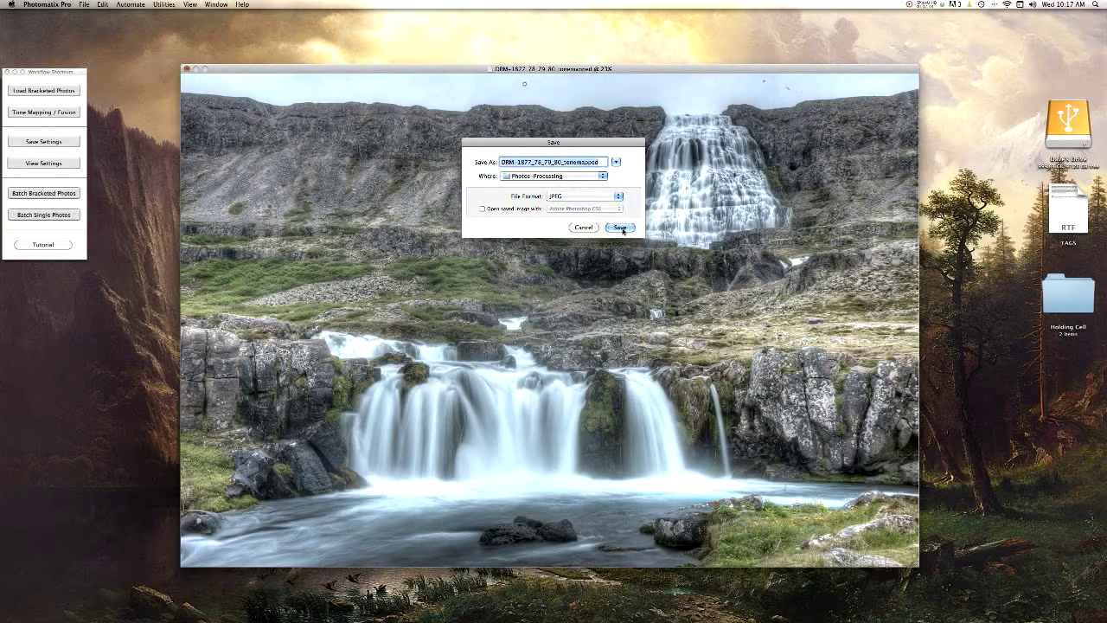
pyautogui.click(620, 227)
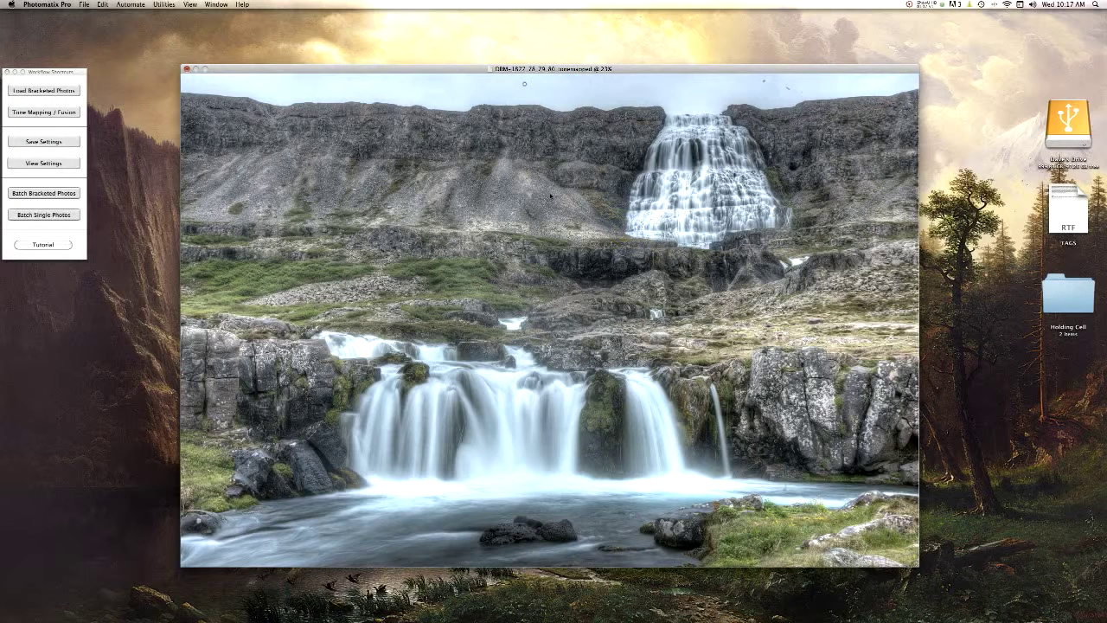
pyautogui.press('super+w')
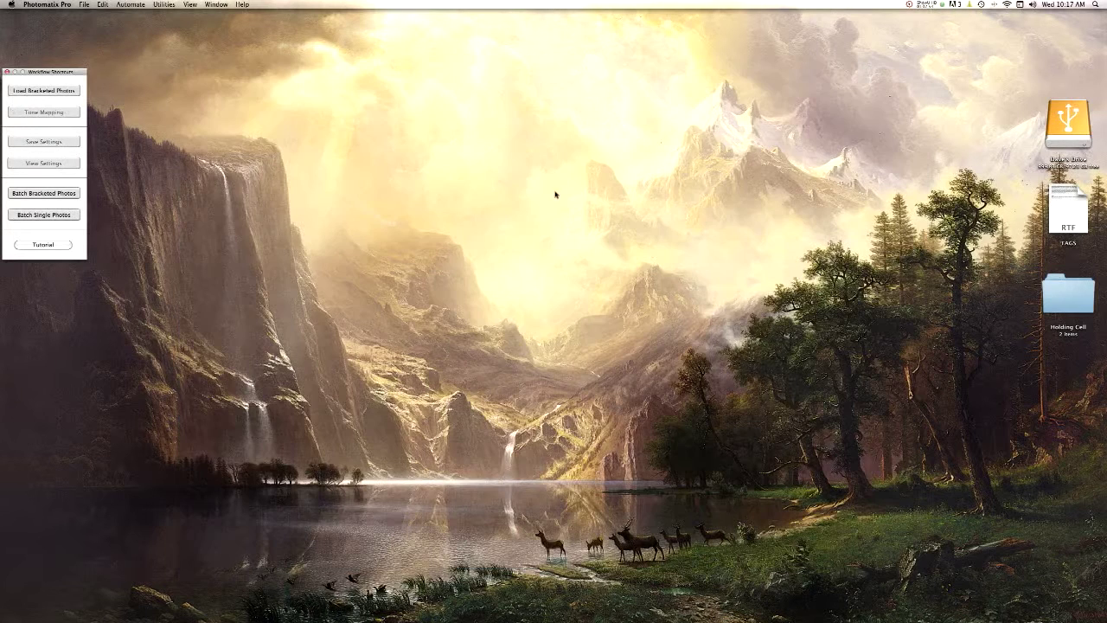
# Switch to Adobe Bridge and load the tone-mapped JPEG and the four DRM-1877 to DRM-1880 exposures into Photoshop as layers.
pyautogui.click(489, 588)
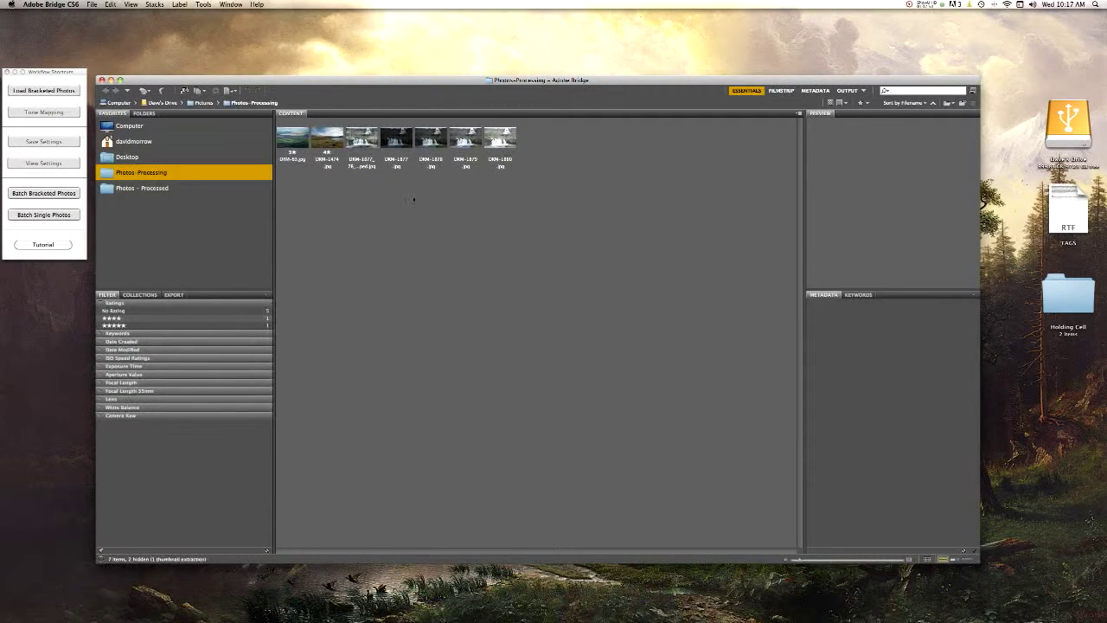
pyautogui.moveTo(360, 178); pyautogui.dragTo(509, 149)
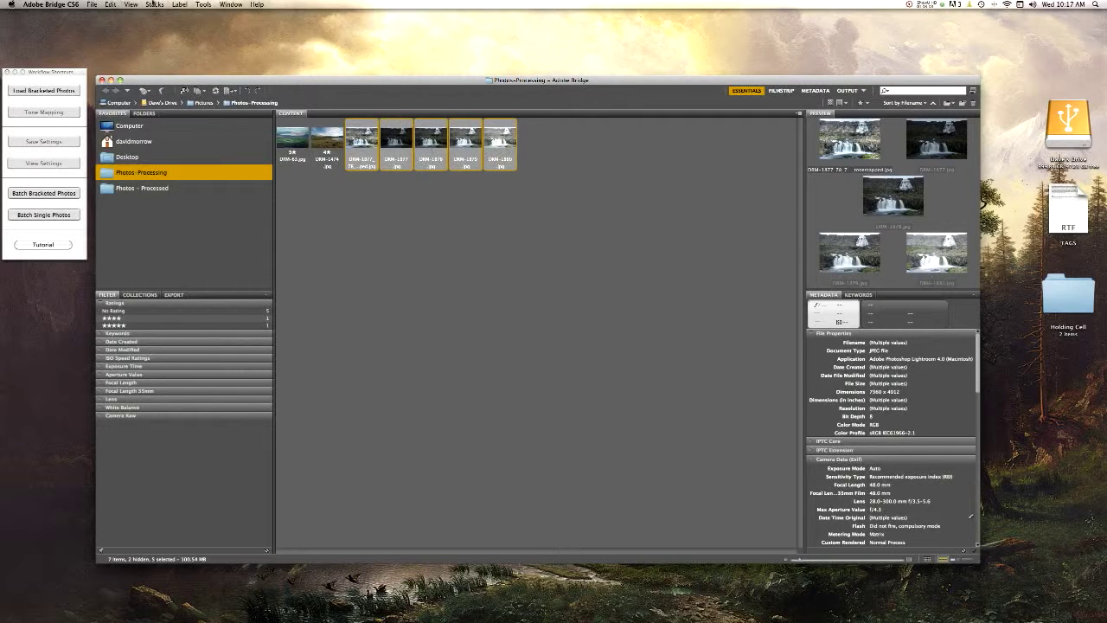
pyautogui.click(205, 5)
pyautogui.moveTo(226, 93)
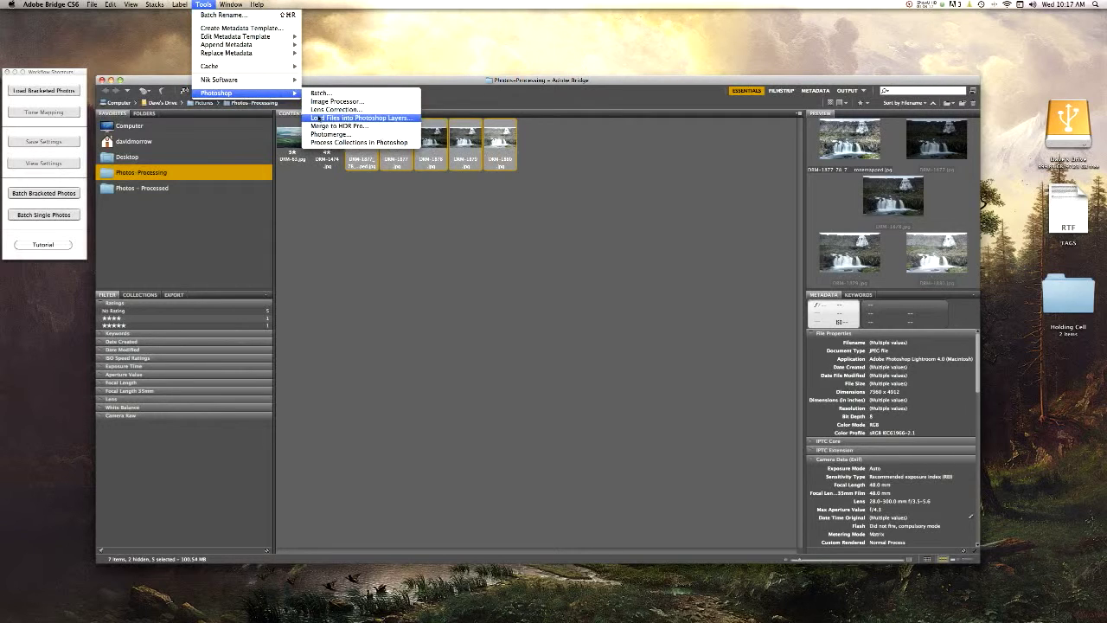
pyautogui.click(319, 118)
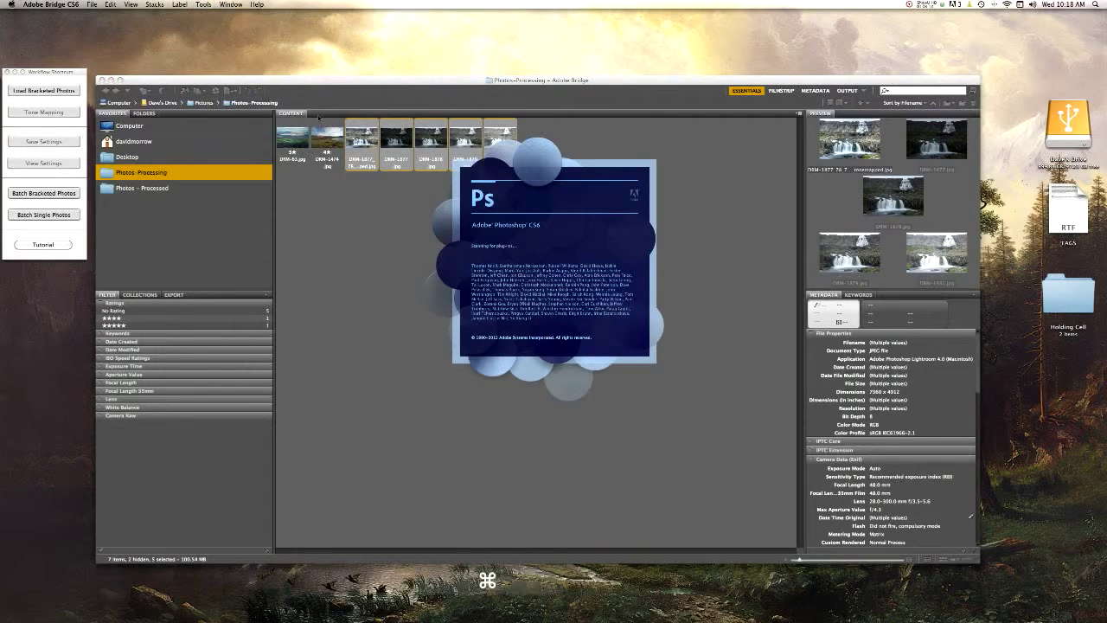
pyautogui.press('super+period')
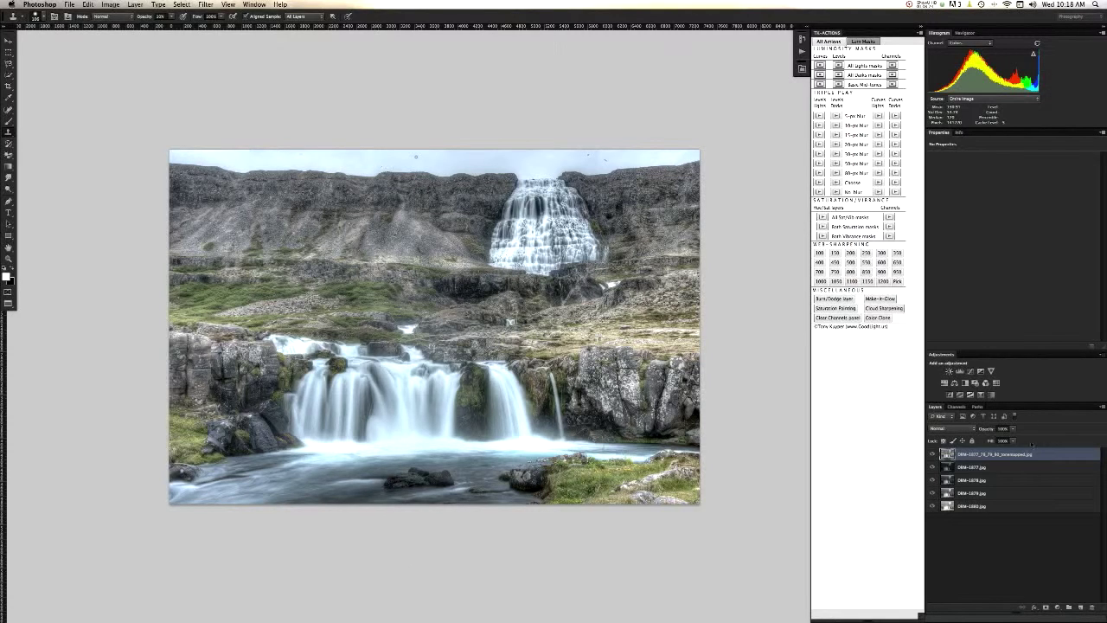
# Hide the tone-mapped and upper exposure layers one by one to inspect each exposure, and show them all again.
pyautogui.click(931, 454)
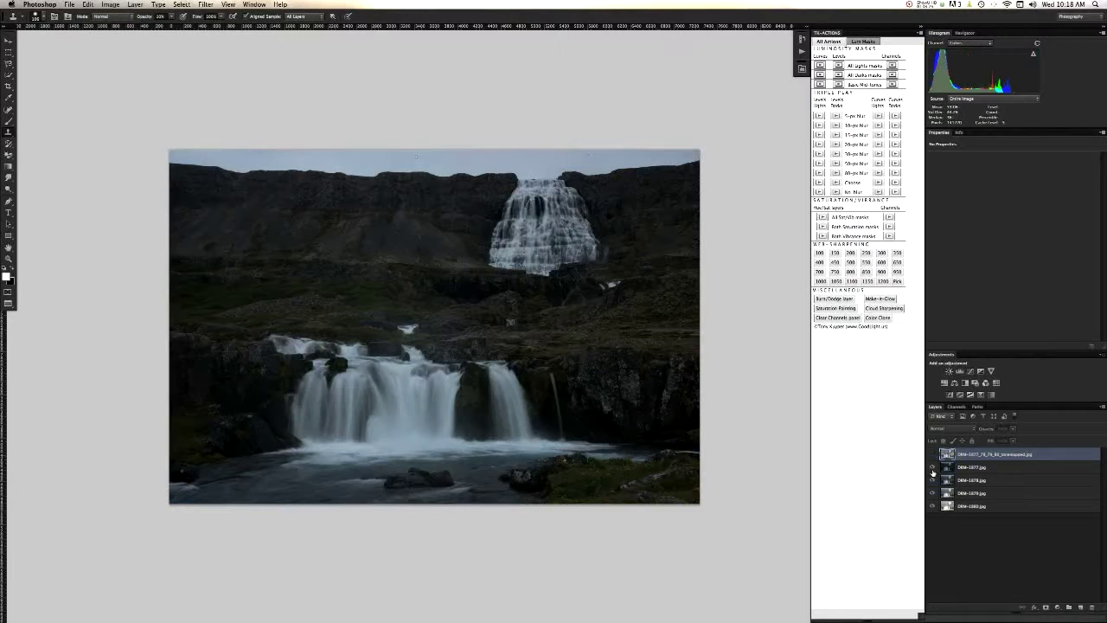
pyautogui.click(932, 467)
pyautogui.click(931, 480)
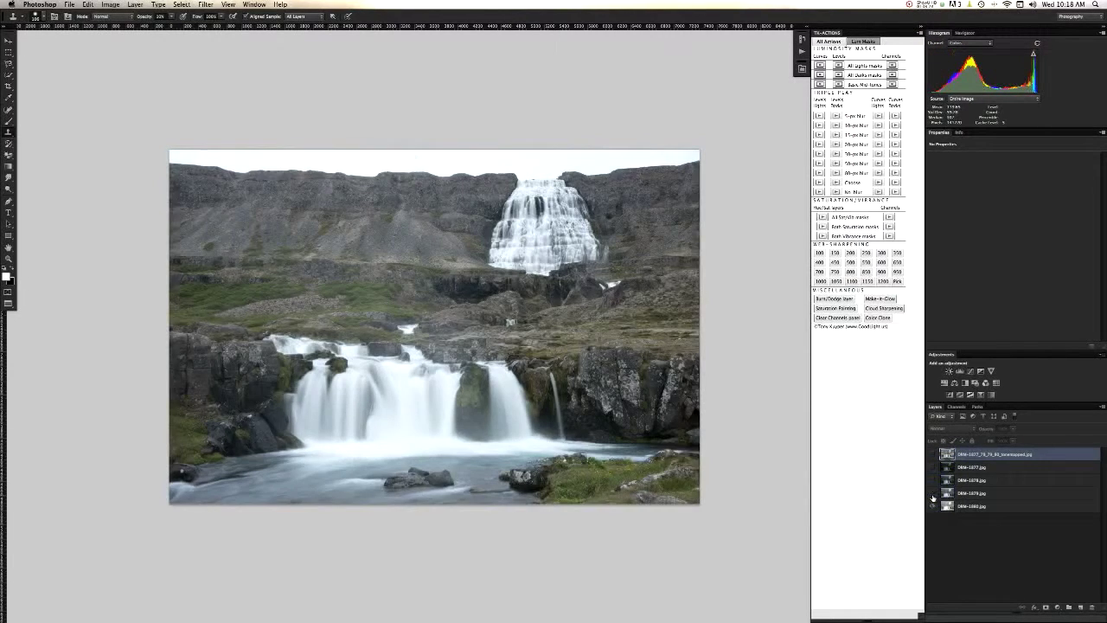
pyautogui.click(932, 493)
pyautogui.click(934, 480)
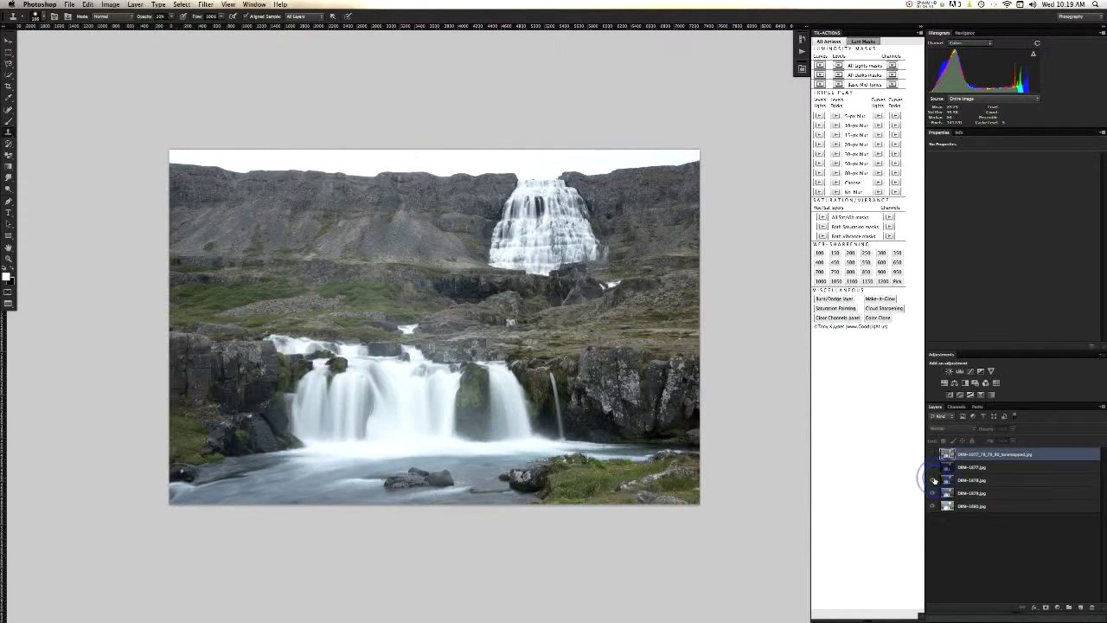
pyautogui.click(932, 468)
pyautogui.click(932, 455)
pyautogui.click(932, 454)
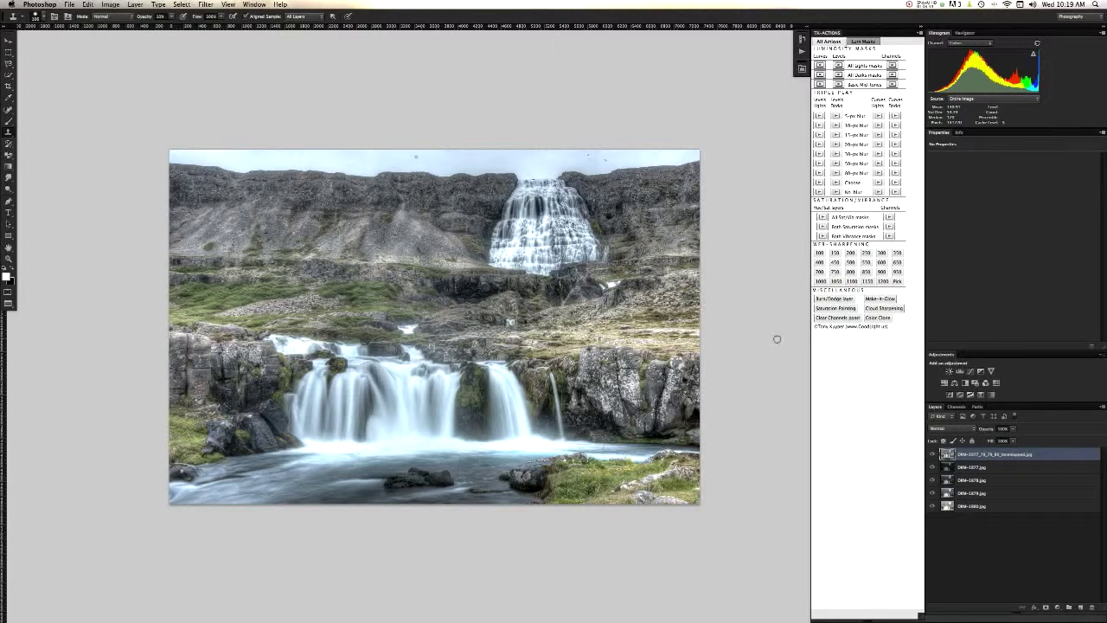
# Collapse the TK-Actions panel and add a Reveal All layer mask to the tone-mapped layer.
pyautogui.click(919, 30)
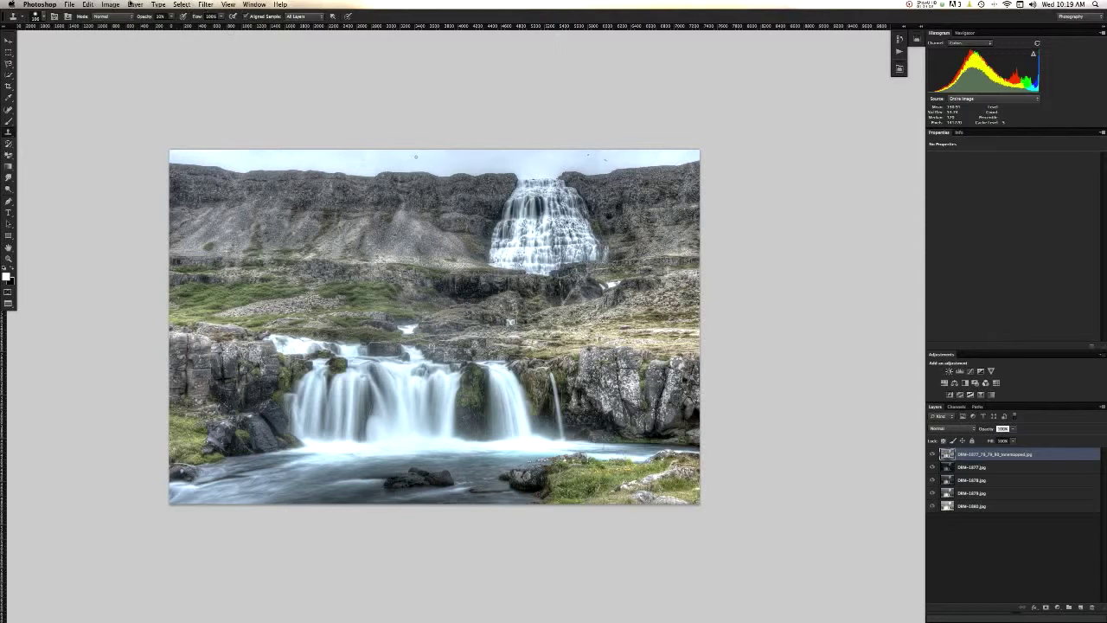
pyautogui.click(134, 4)
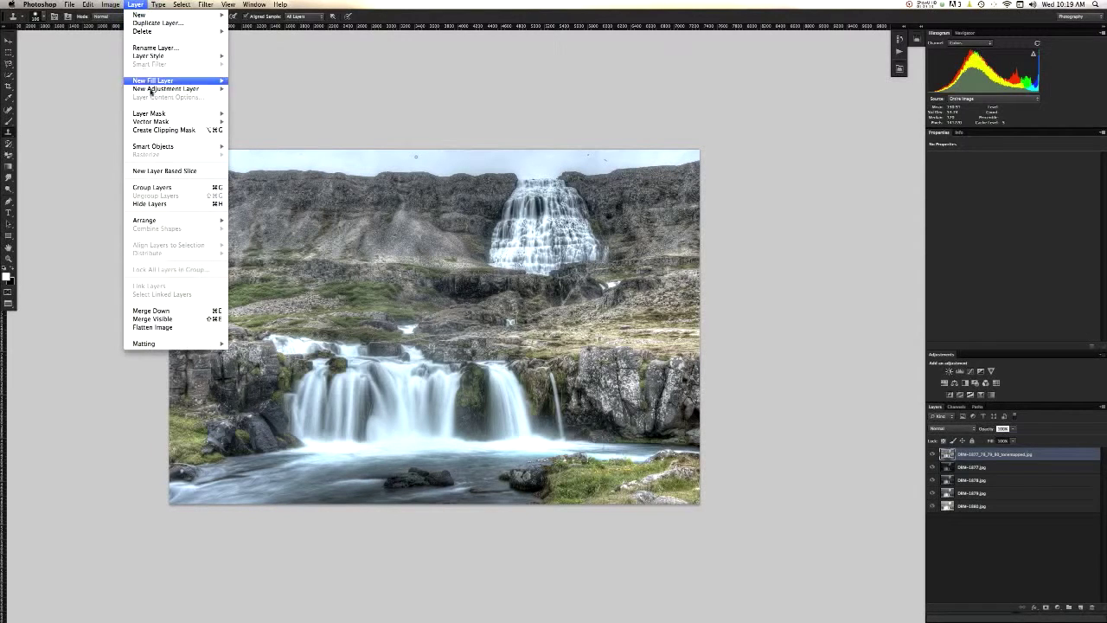
pyautogui.moveTo(164, 115)
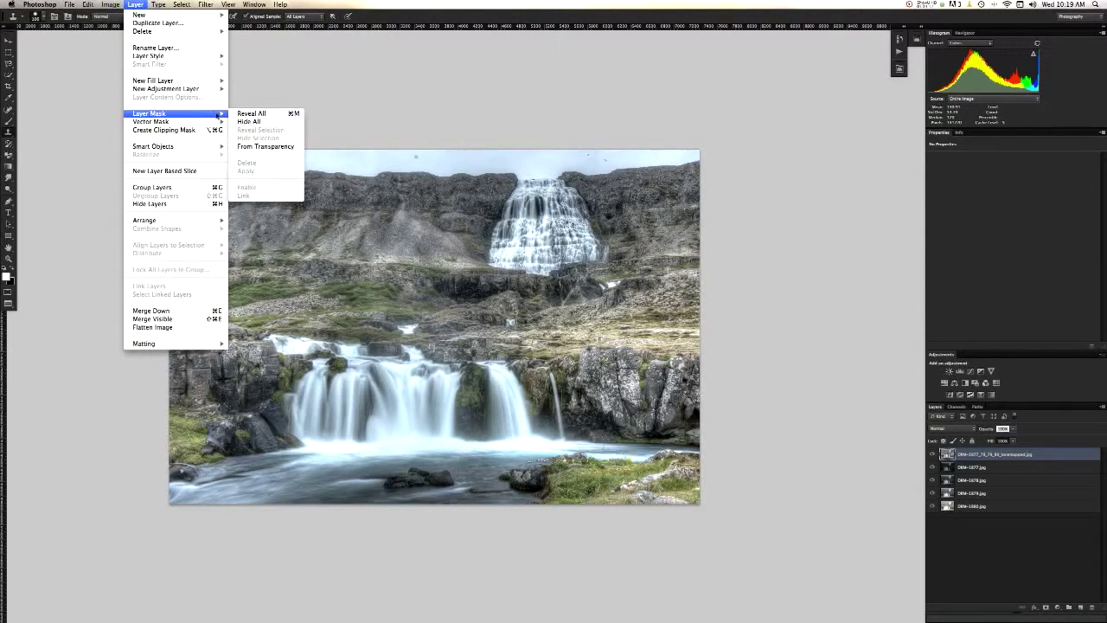
pyautogui.click(249, 114)
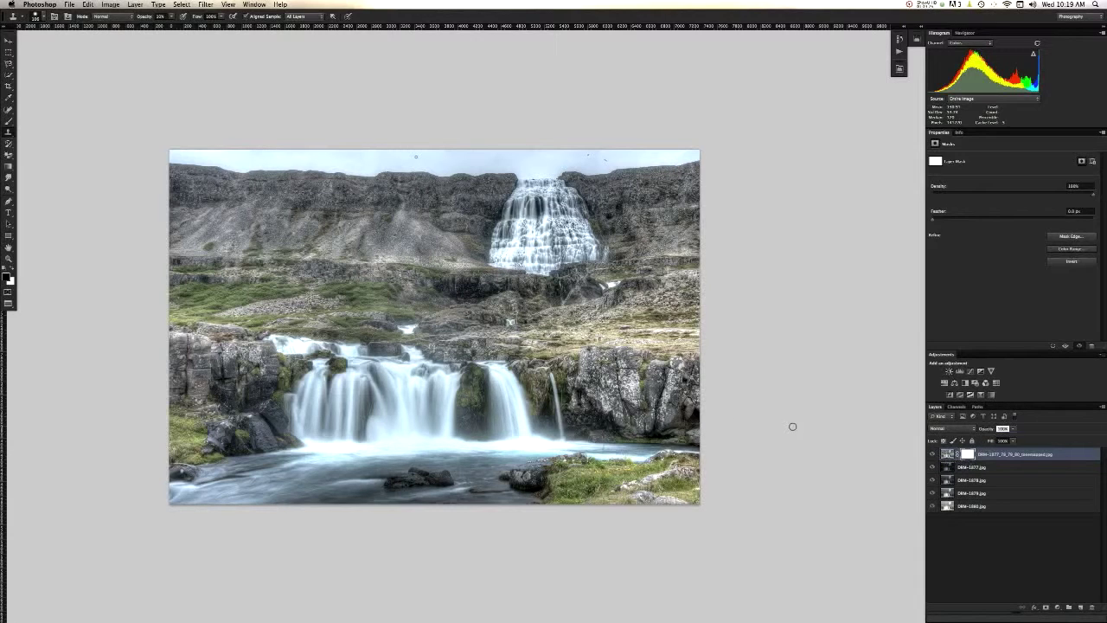
# Invert the tone-mapped layer's mask to black and invert it back to white.
pyautogui.press('super')
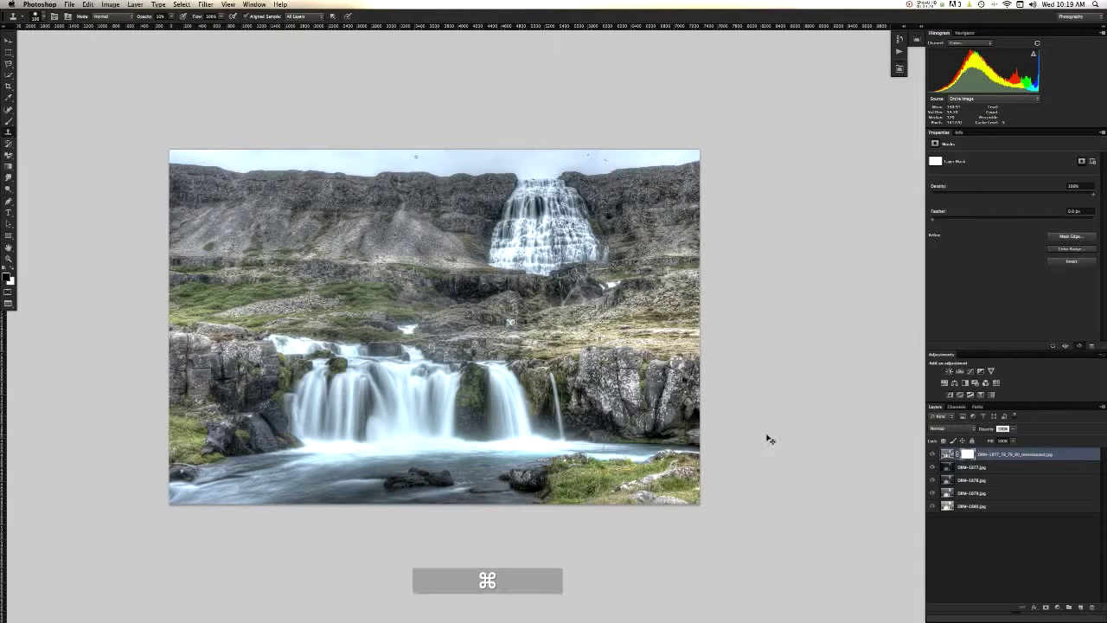
pyautogui.press('super+i')
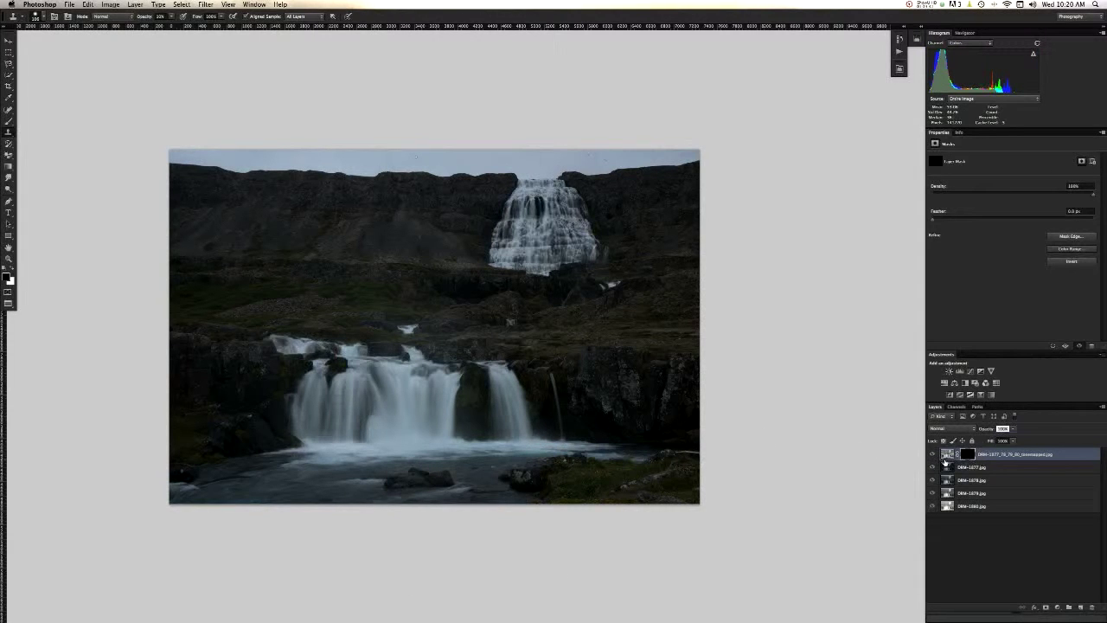
pyautogui.press('super+i')
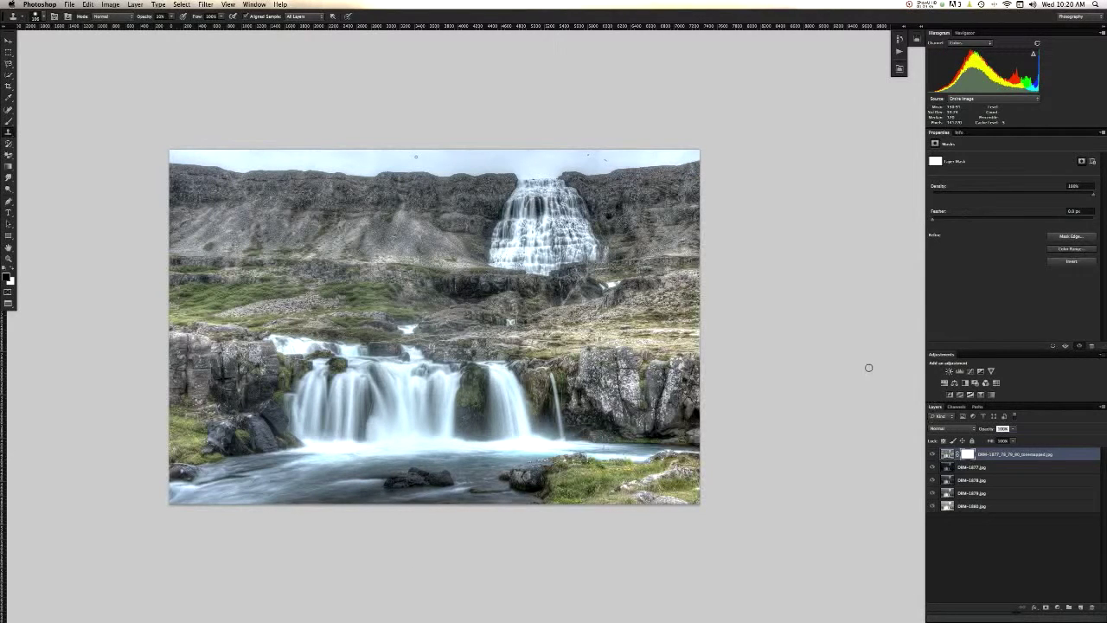
# Undo the mask changes, select the tone-mapped layer again and give it a Reveal All layer mask.
pyautogui.press('alt')
pyautogui.press('alt+super+z')
pyautogui.press('alt+super+z')
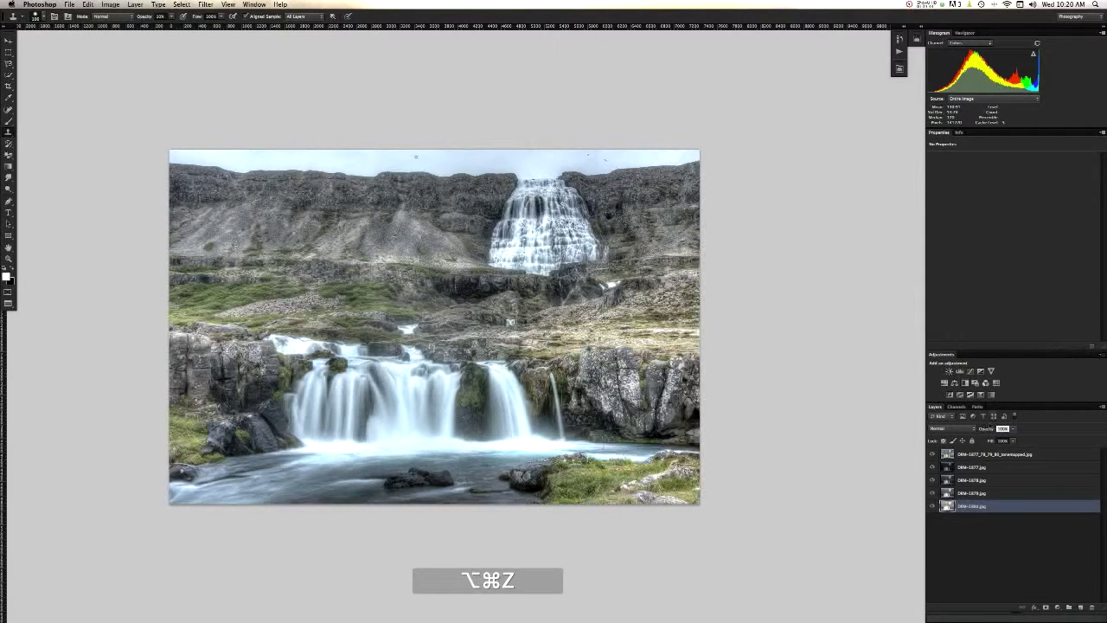
pyautogui.click(972, 462)
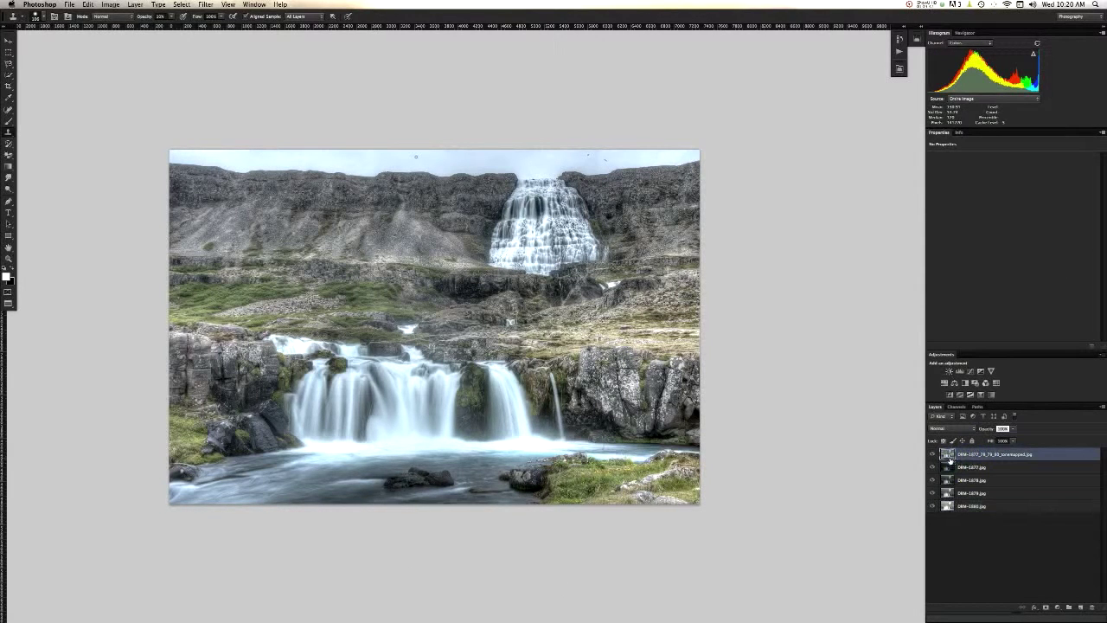
pyautogui.press('super+m')
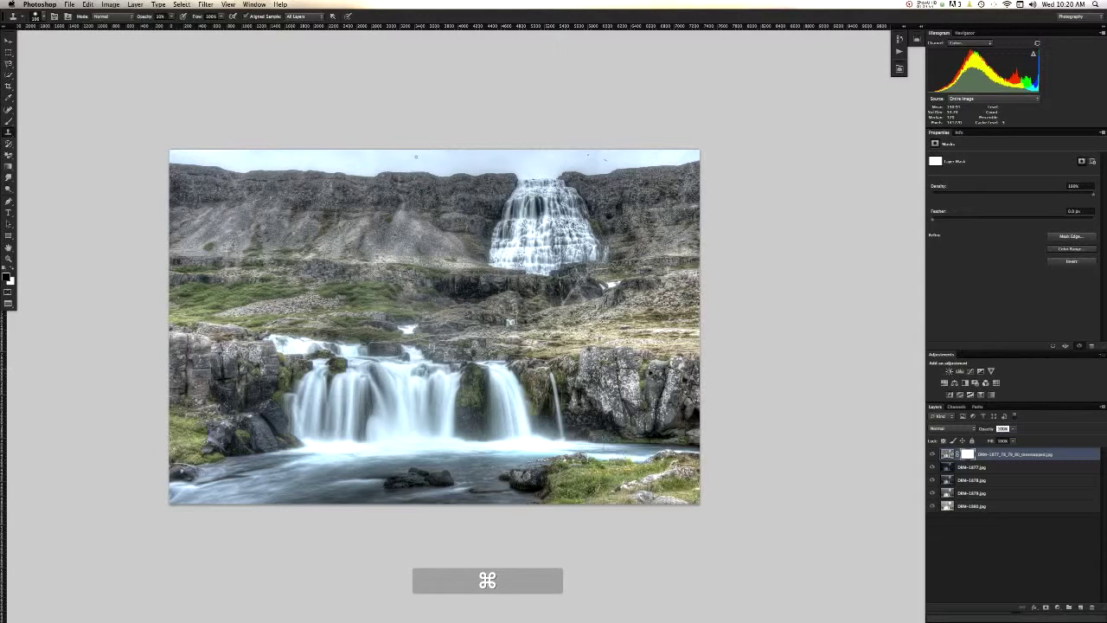
# Toggle the tone-mapped layer's visibility twice to compare it with the dark exposure beneath.
pyautogui.press('super+h')
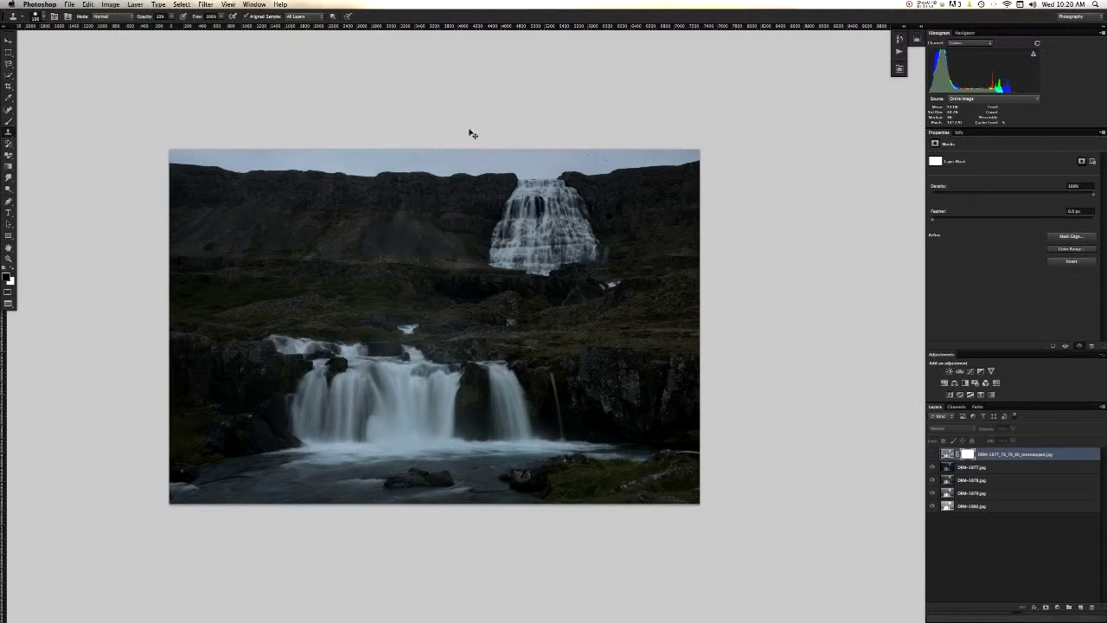
pyautogui.press('super+h')
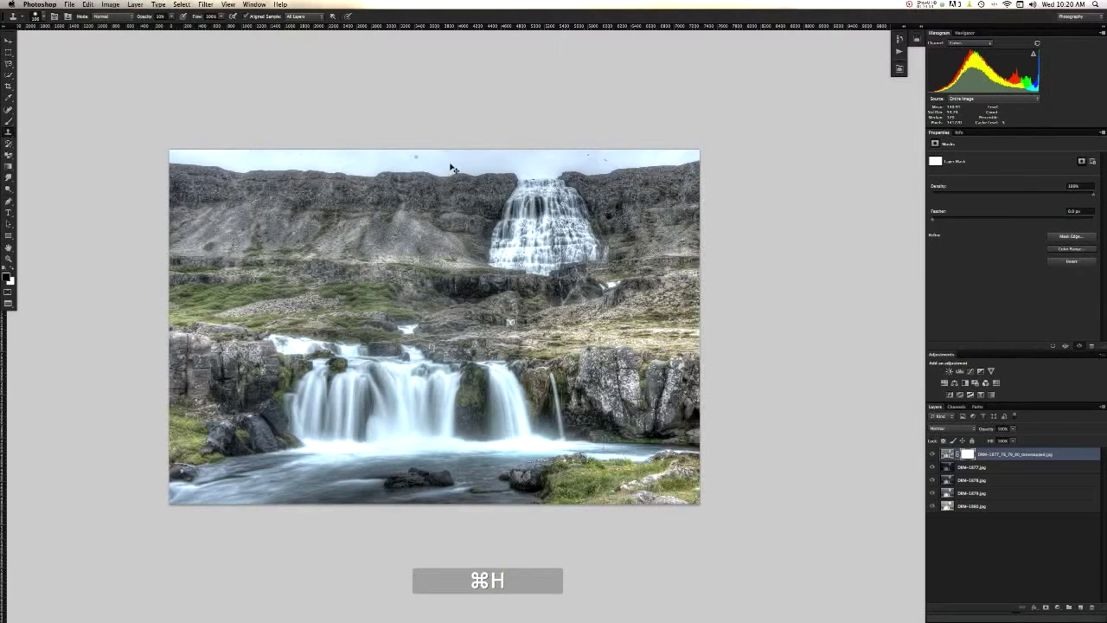
pyautogui.press('super+h')
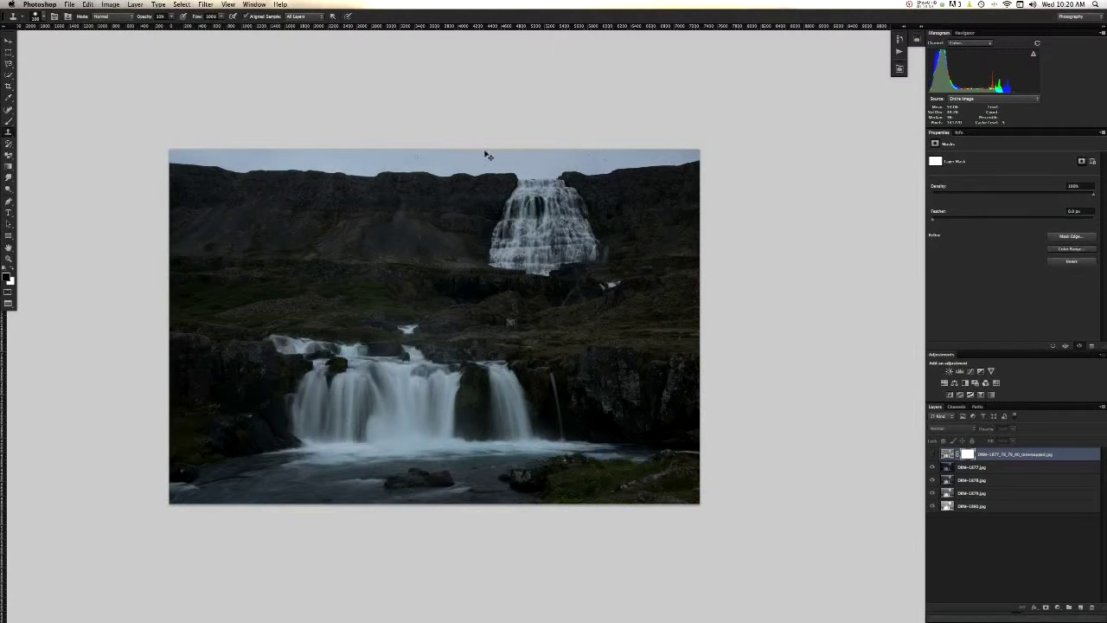
pyautogui.press('super+h')
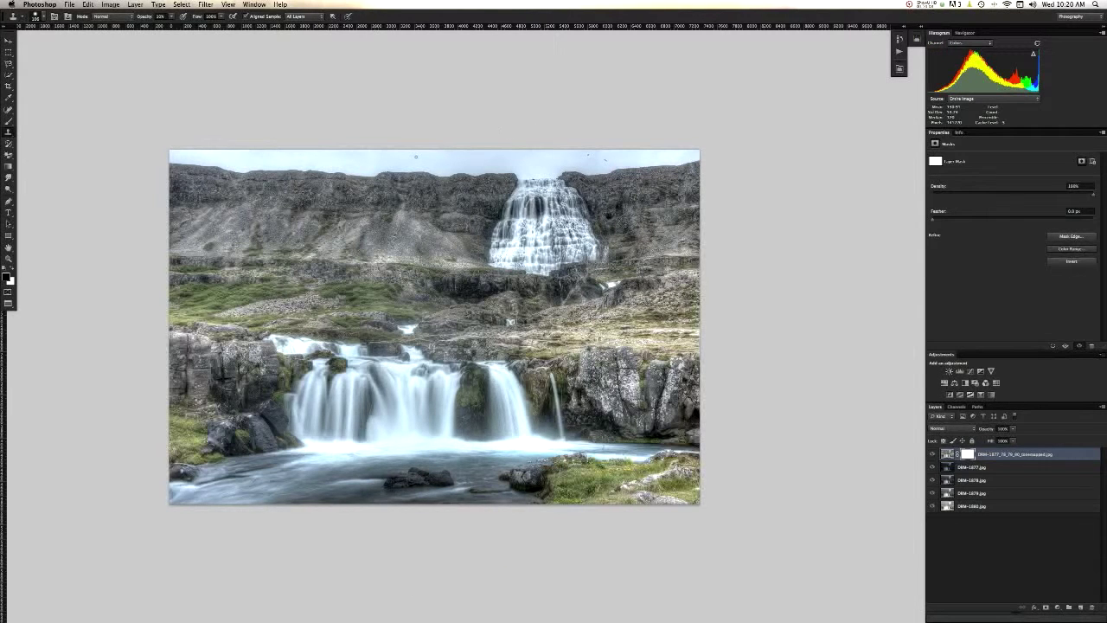
# Select the Brush tool, view its size and hardness settings, and resize the brush for painting on the tone-mapped layer's mask.
pyautogui.press('b')
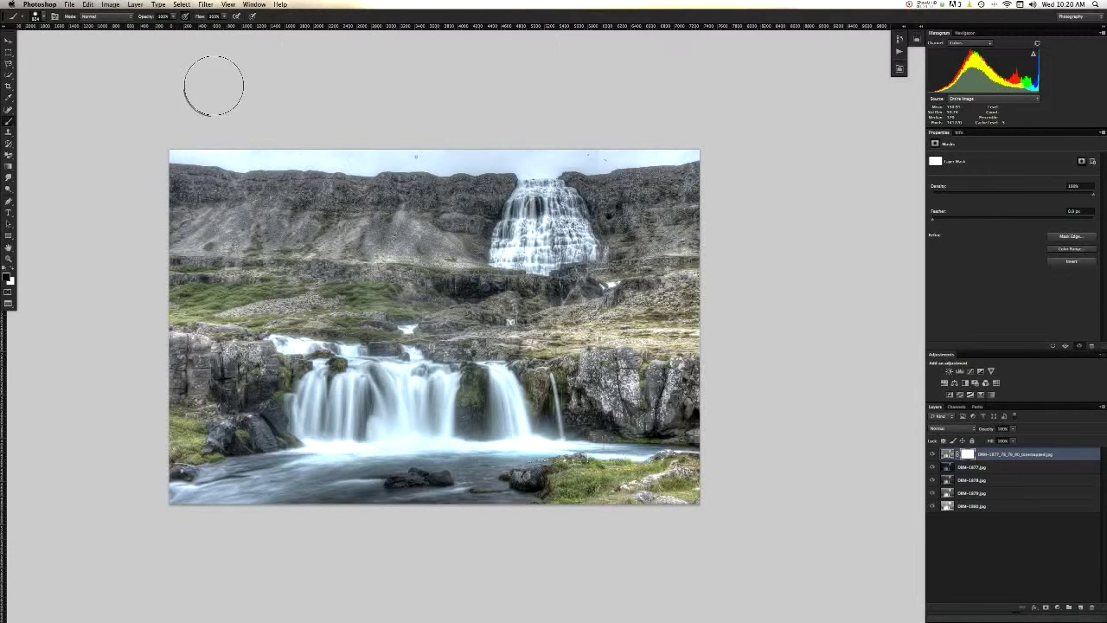
pyautogui.press('super+period')
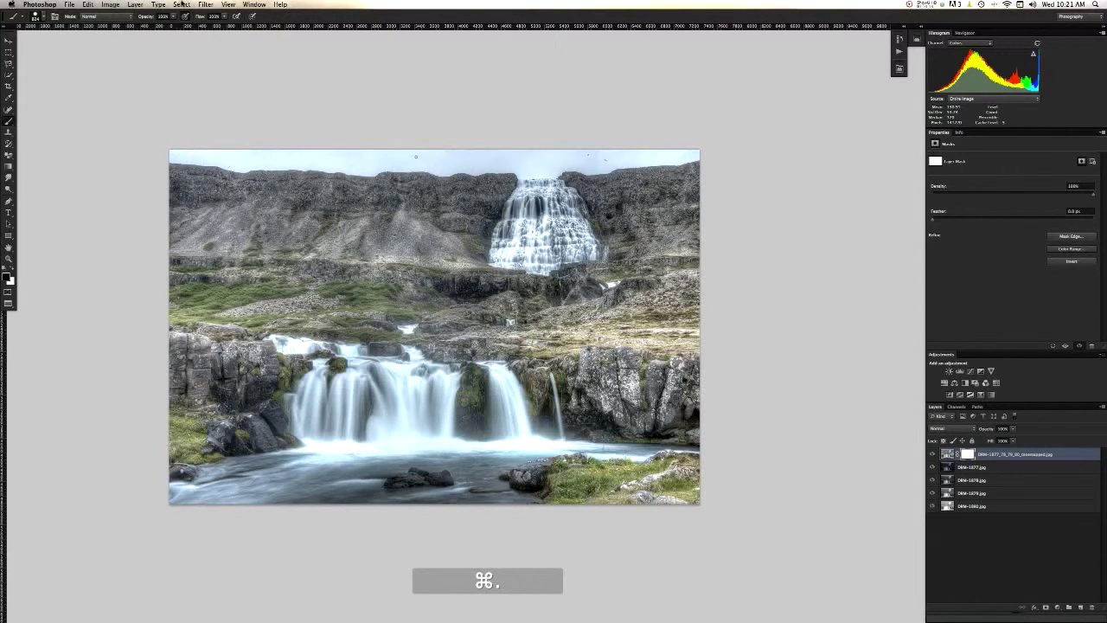
pyautogui.click(42, 17)
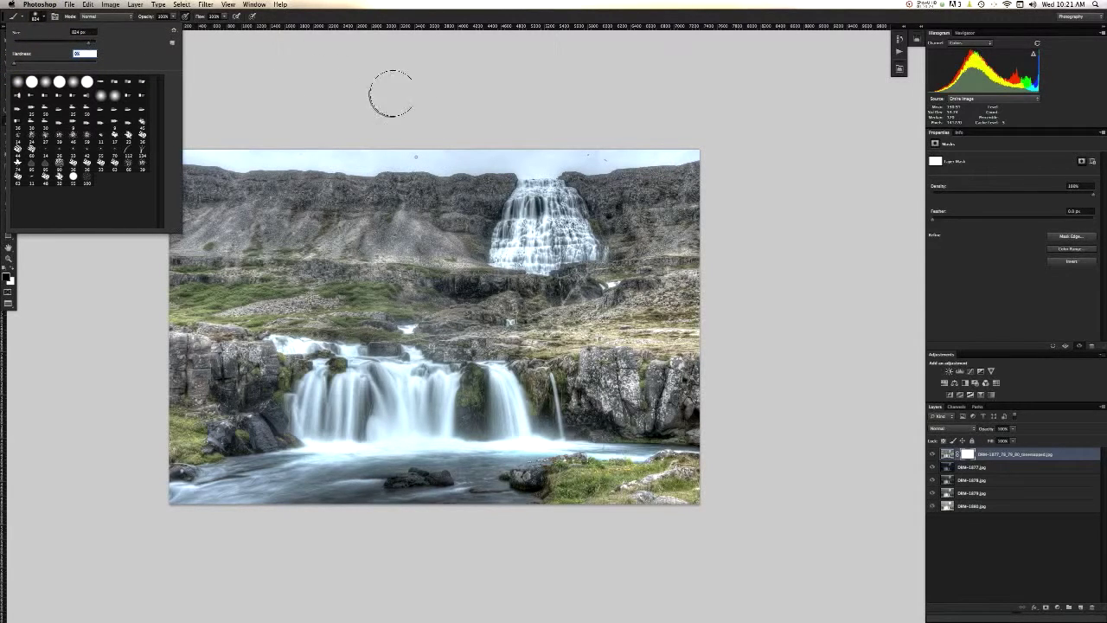
pyautogui.press(']')
pyautogui.click(512, 101)
pyautogui.press(']')
pyautogui.press(']')
pyautogui.press(']')
pyautogui.press(']')
pyautogui.press(']')
pyautogui.press(']')
pyautogui.press(']')
pyautogui.press(']')
pyautogui.press(']')
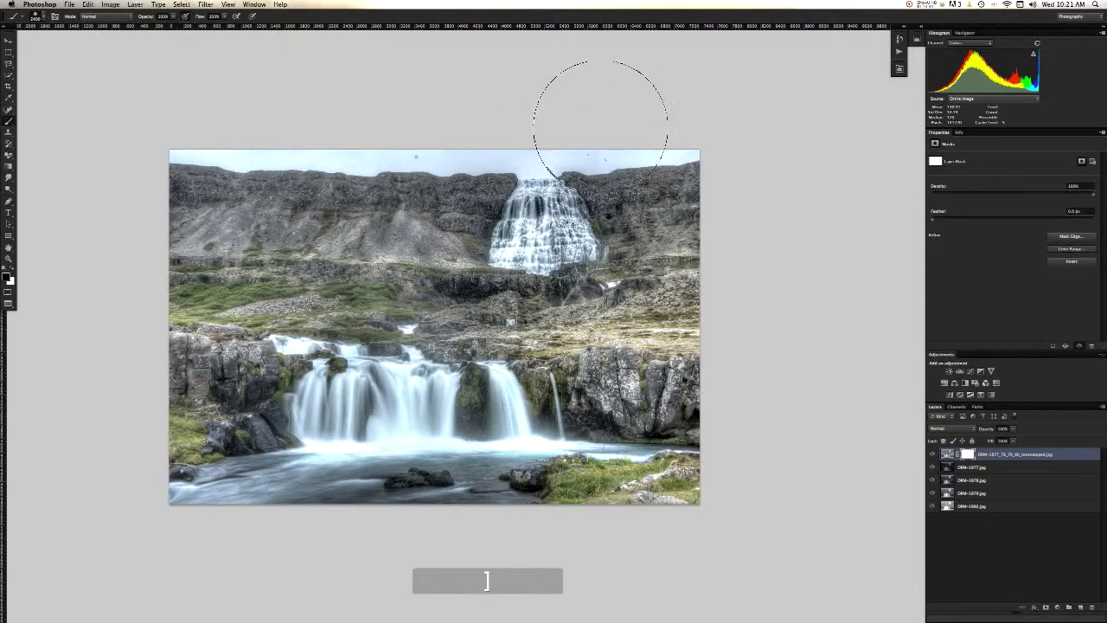
pyautogui.press('[')
pyautogui.press('[')
pyautogui.press('[')
pyautogui.press('[')
pyautogui.press('[')
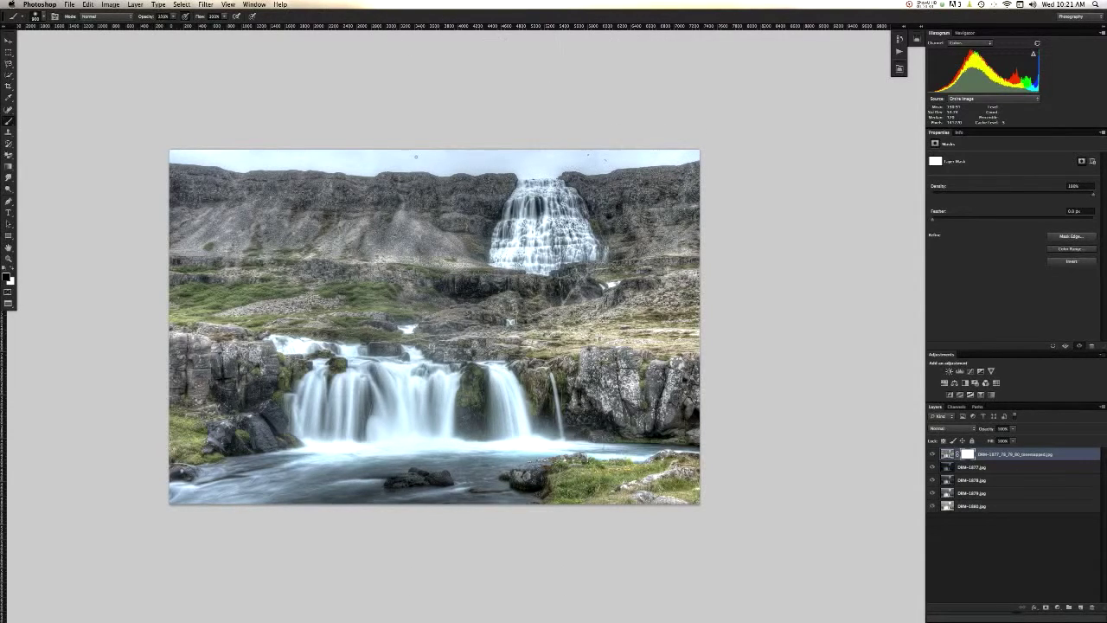
# Set the brush opacity to 10% and hide the tone-mapped layer to examine the dark DRM-1877 exposure.
pyautogui.press('1')
pyautogui.click(932, 455)
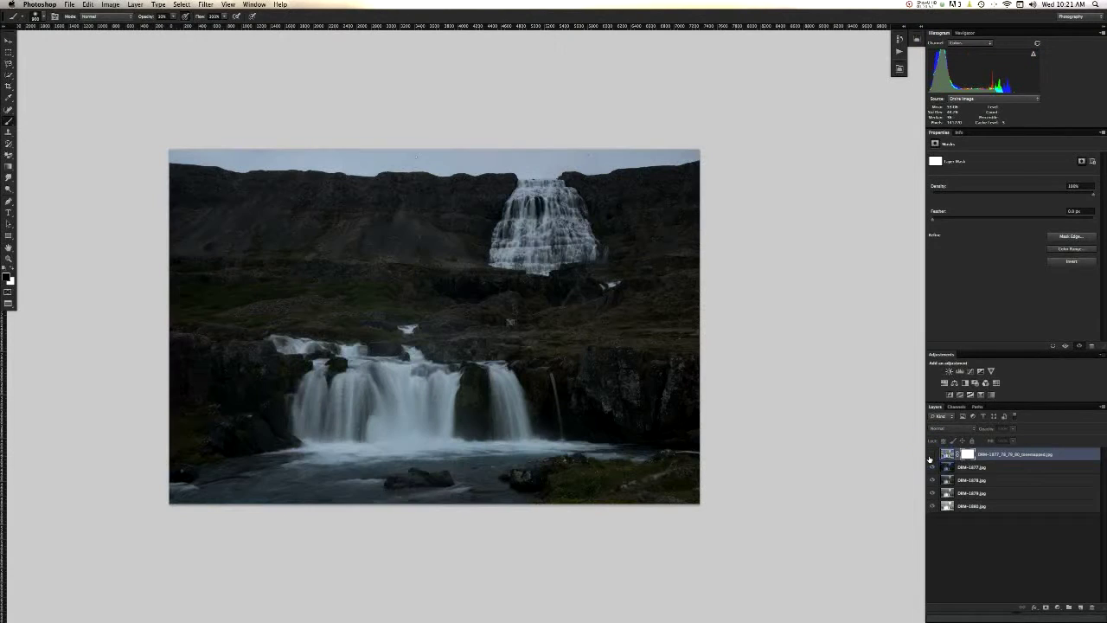
# Show the tone-mapped layer again and paint black at 10% opacity on its mask across the sky.
pyautogui.click(932, 455)
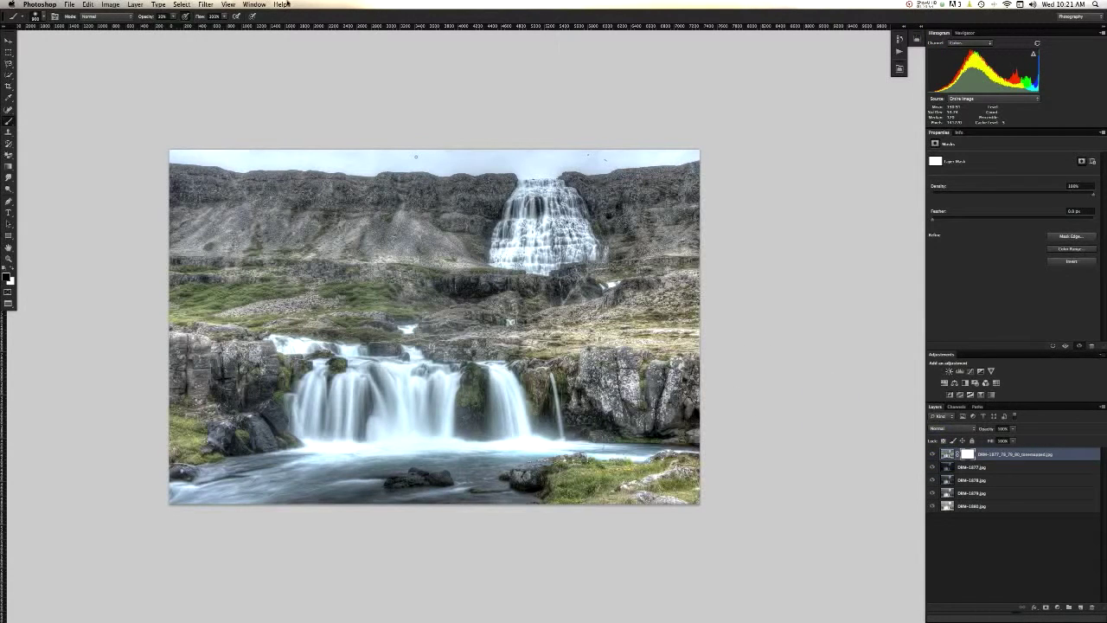
pyautogui.moveTo(595, 138); pyautogui.dragTo(470, 138)
pyautogui.moveTo(356, 142); pyautogui.dragTo(235, 151)
pyautogui.click(146, 151)
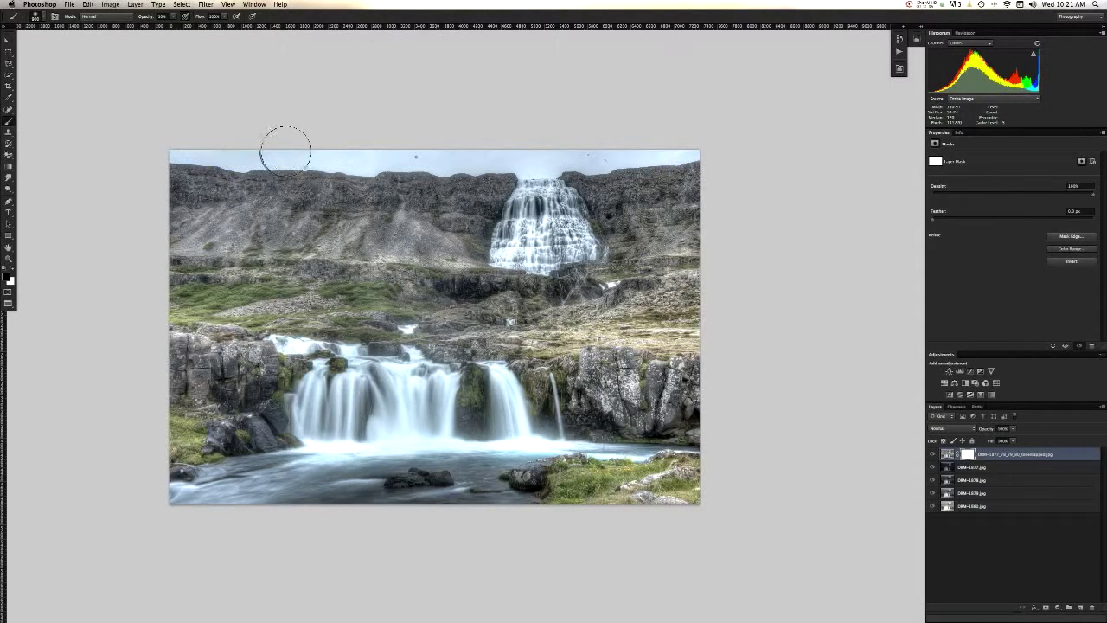
pyautogui.click(457, 145)
pyautogui.click(518, 147)
pyautogui.click(589, 149)
pyautogui.click(536, 159)
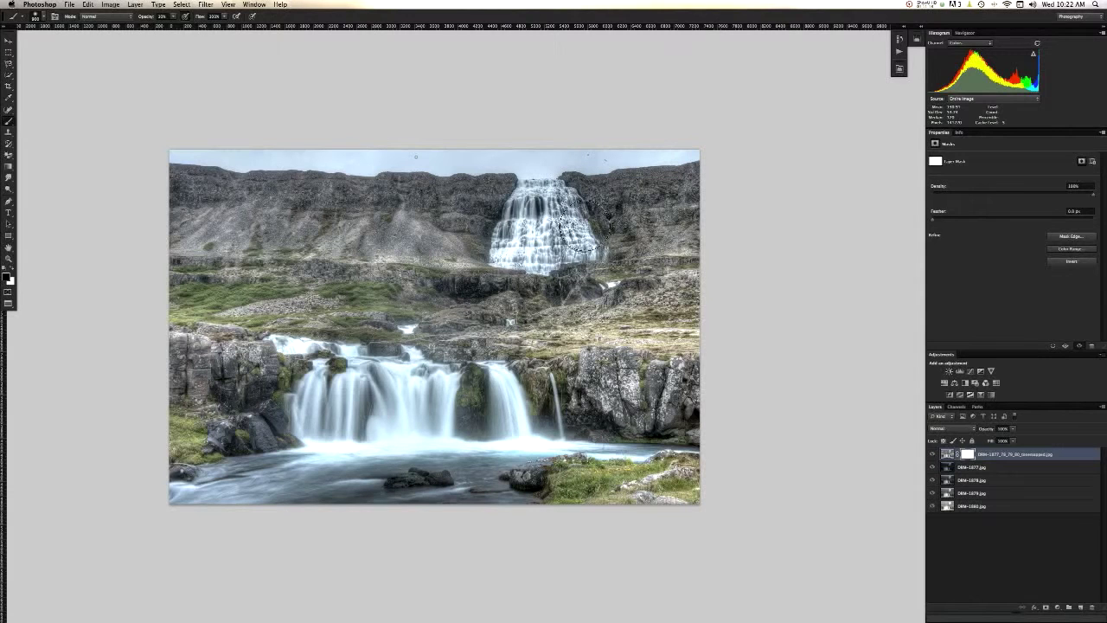
# Merge the tone-mapped layer down into DRM-1877 and add a Reveal All layer mask to the merged layer.
pyautogui.press('super')
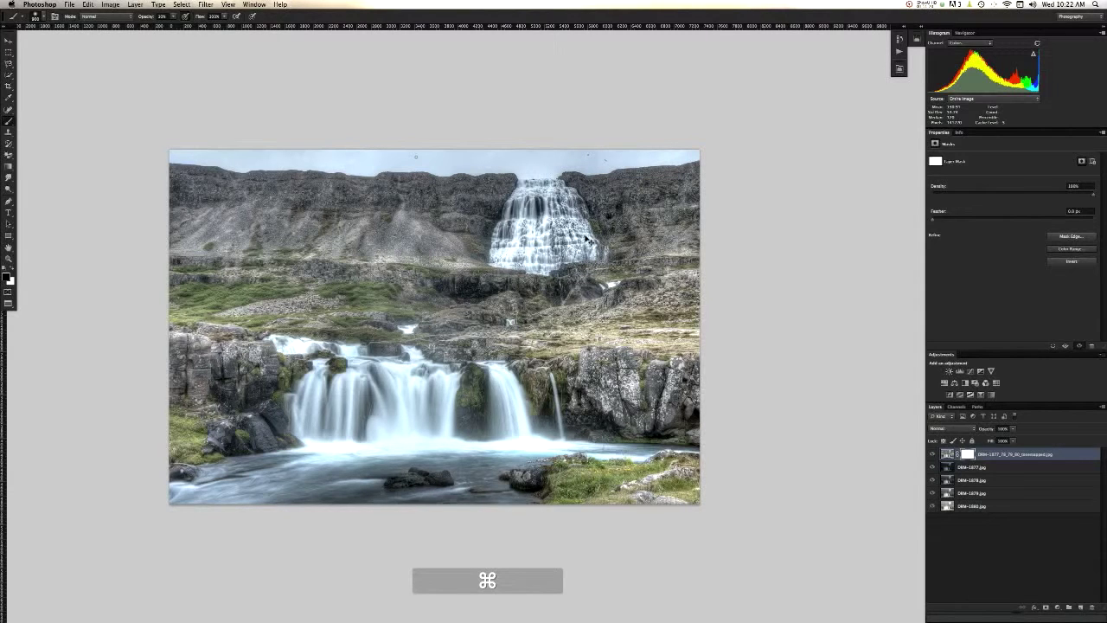
pyautogui.press('super+e')
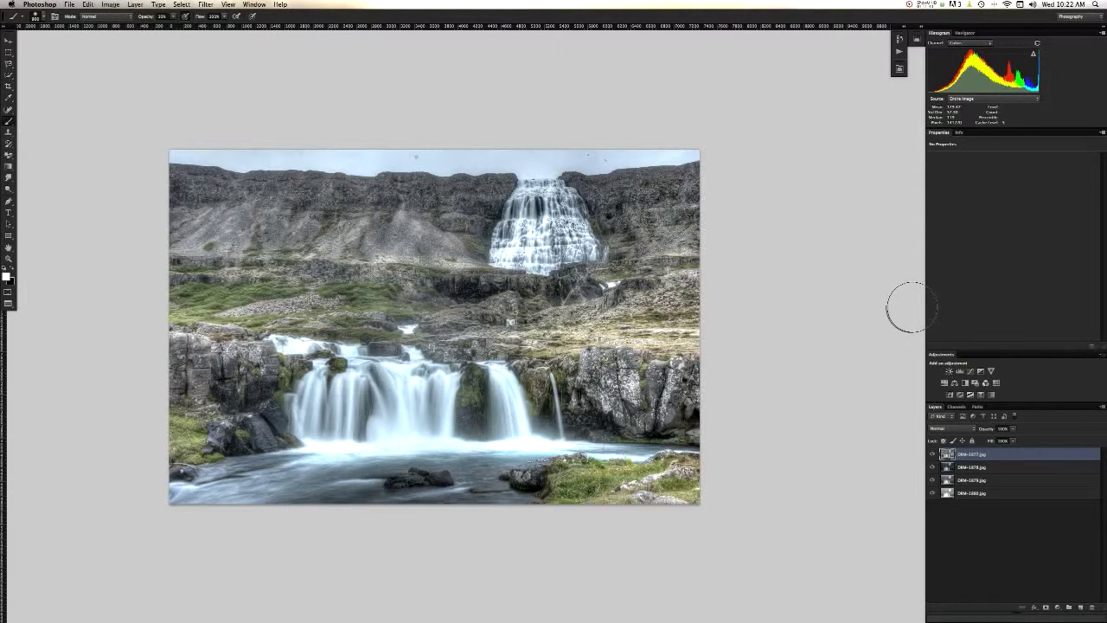
pyautogui.click(135, 5)
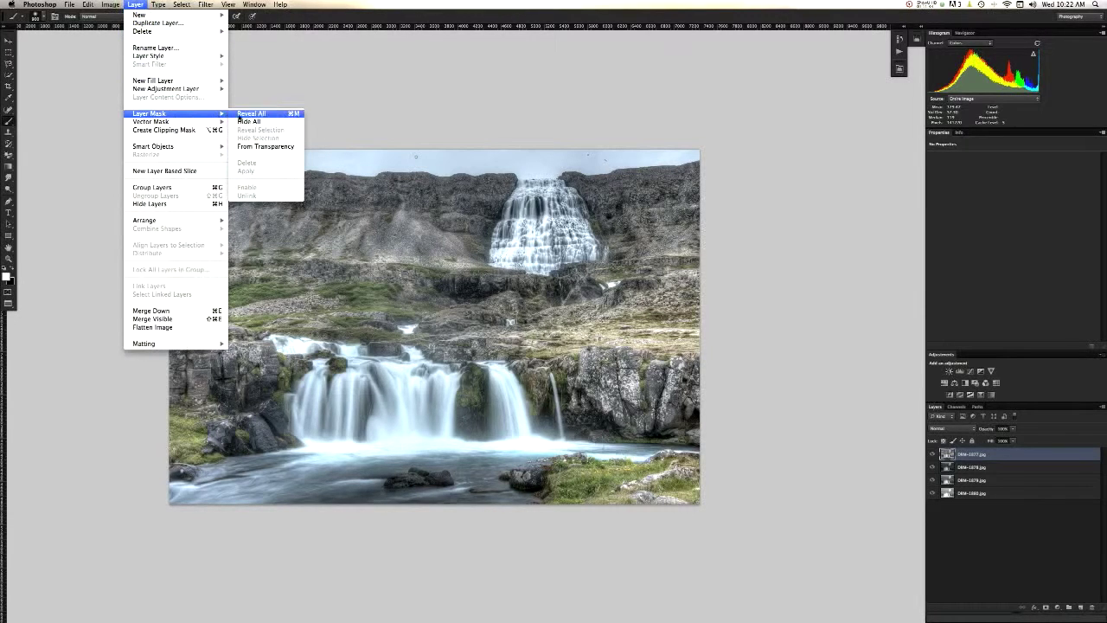
pyautogui.click(249, 114)
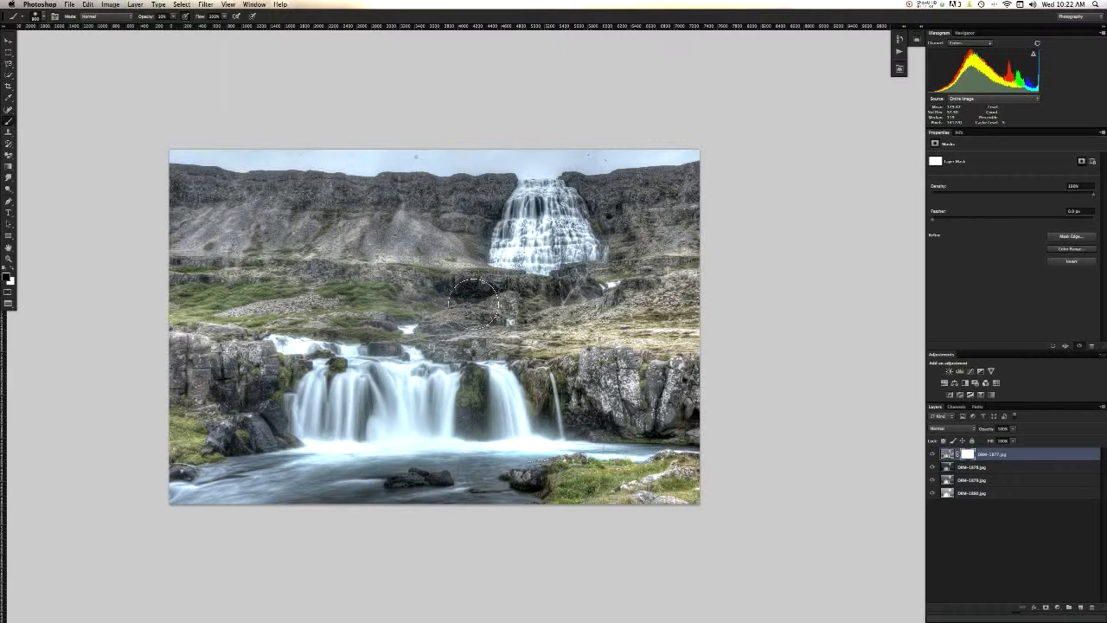
# Toggle the merged DRM-1877 layer's visibility repeatedly to compare it with the DRM-1878 exposure beneath.
pyautogui.press('super+h')
pyautogui.click(933, 455)
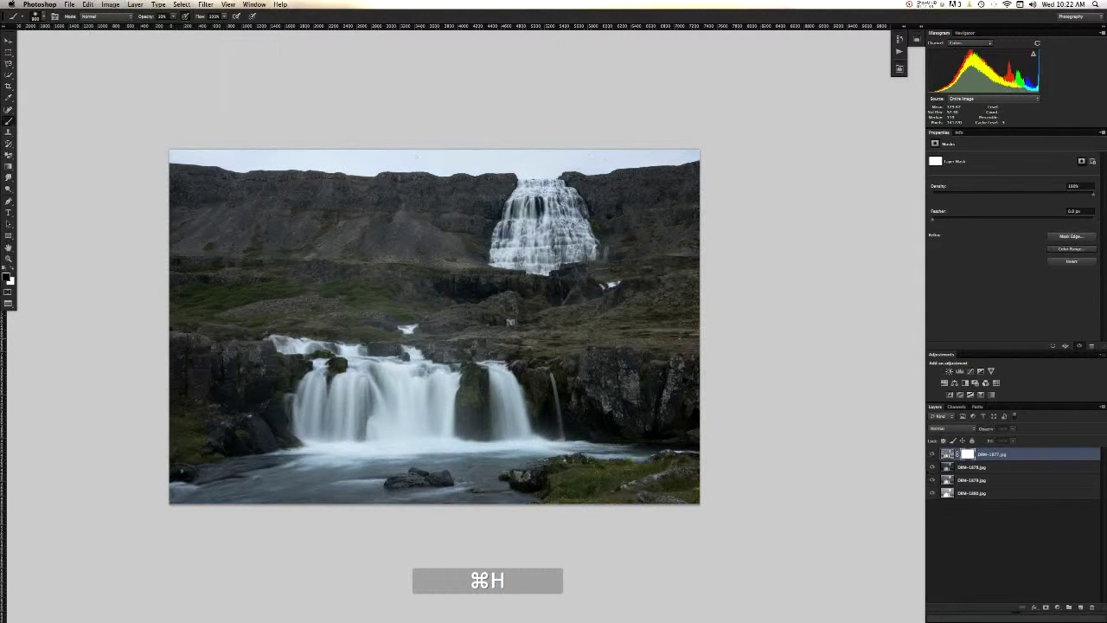
pyautogui.click(933, 455)
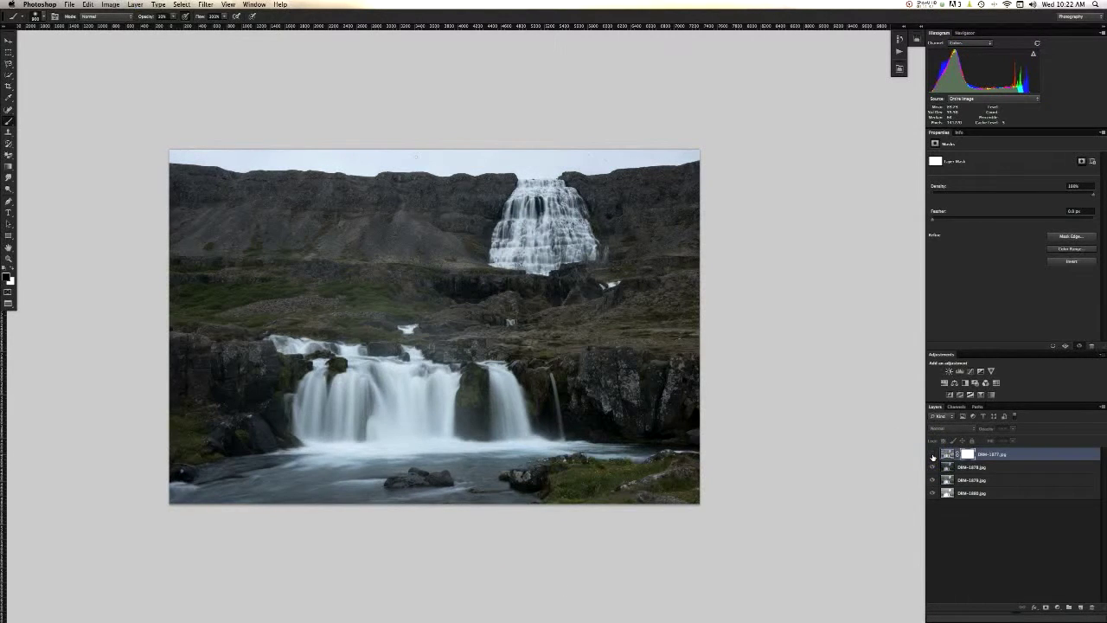
pyautogui.click(933, 455)
pyautogui.press('super+h')
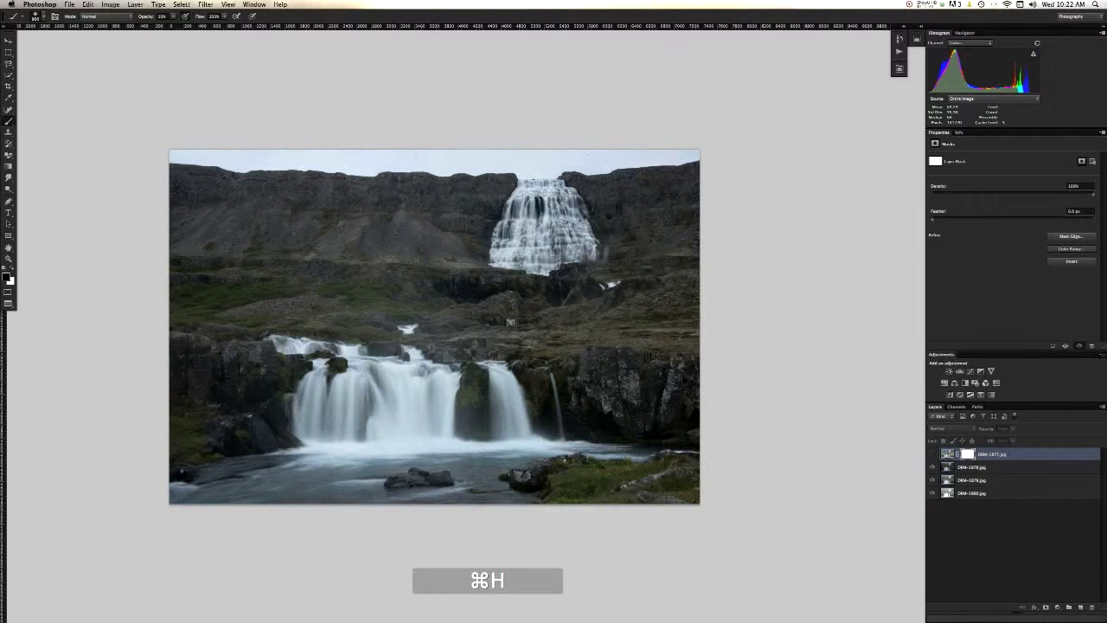
pyautogui.press('super+h')
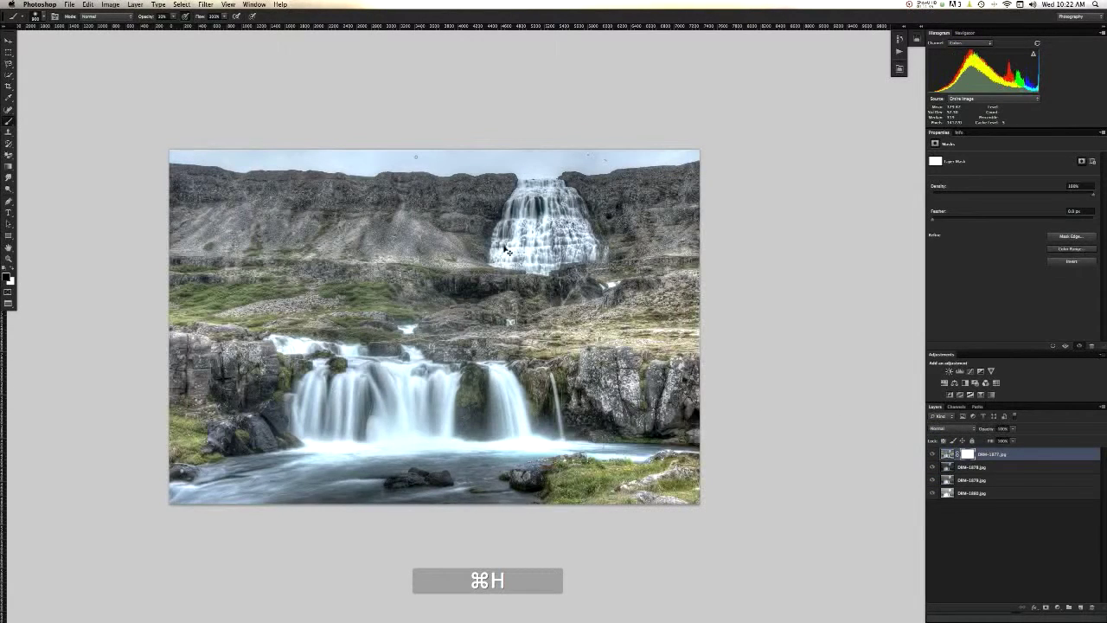
pyautogui.press('super+h')
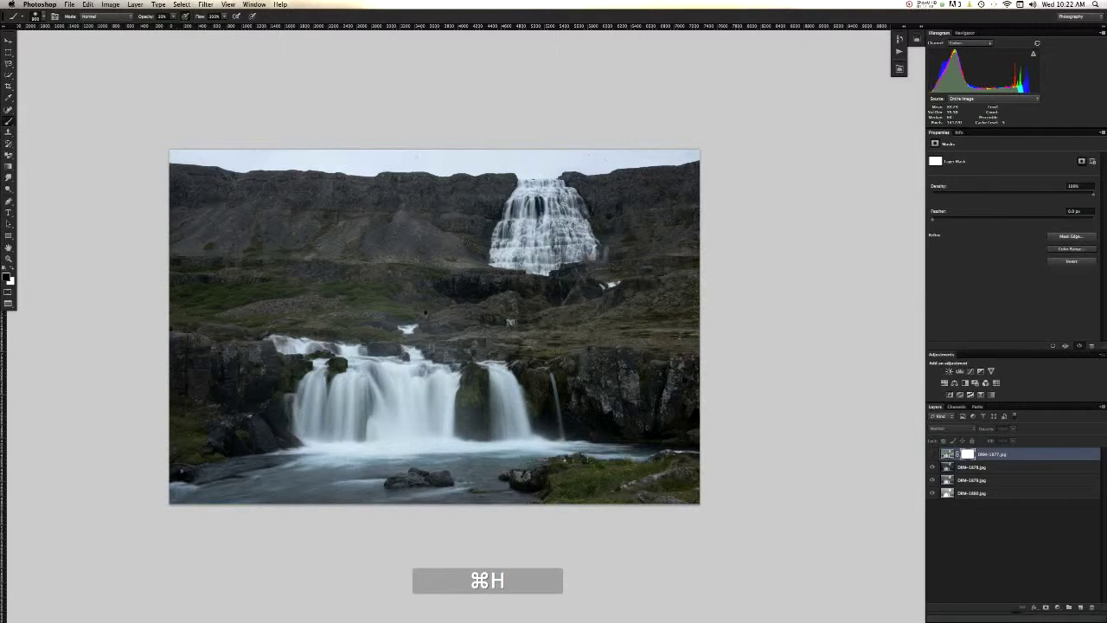
pyautogui.press('super+h')
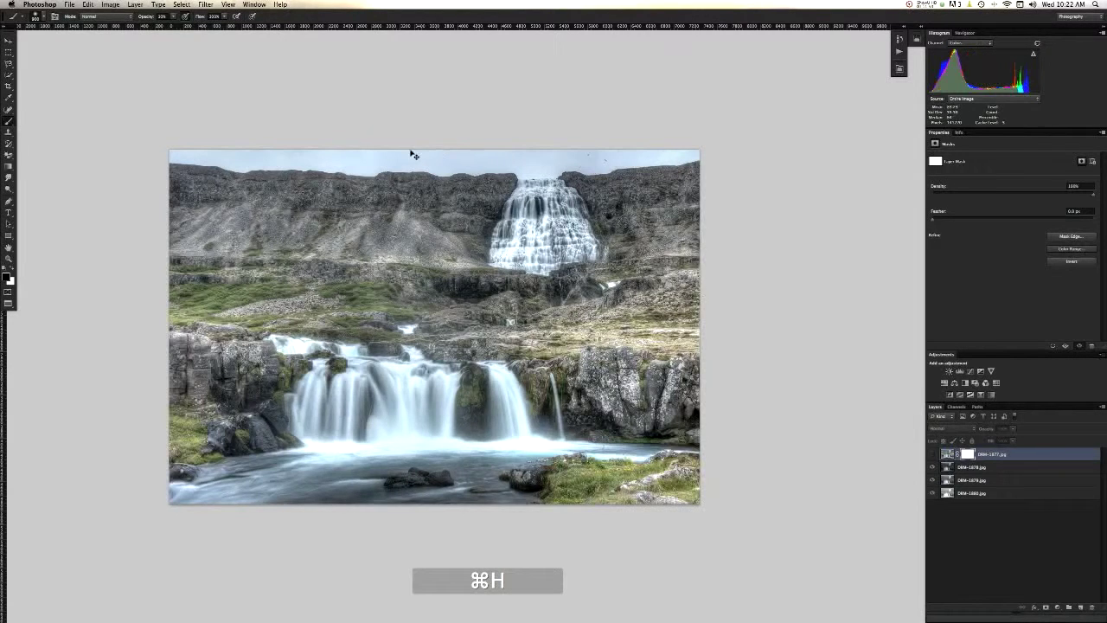
pyautogui.press('super+h')
pyautogui.press('super+h')
pyautogui.press('super+h')
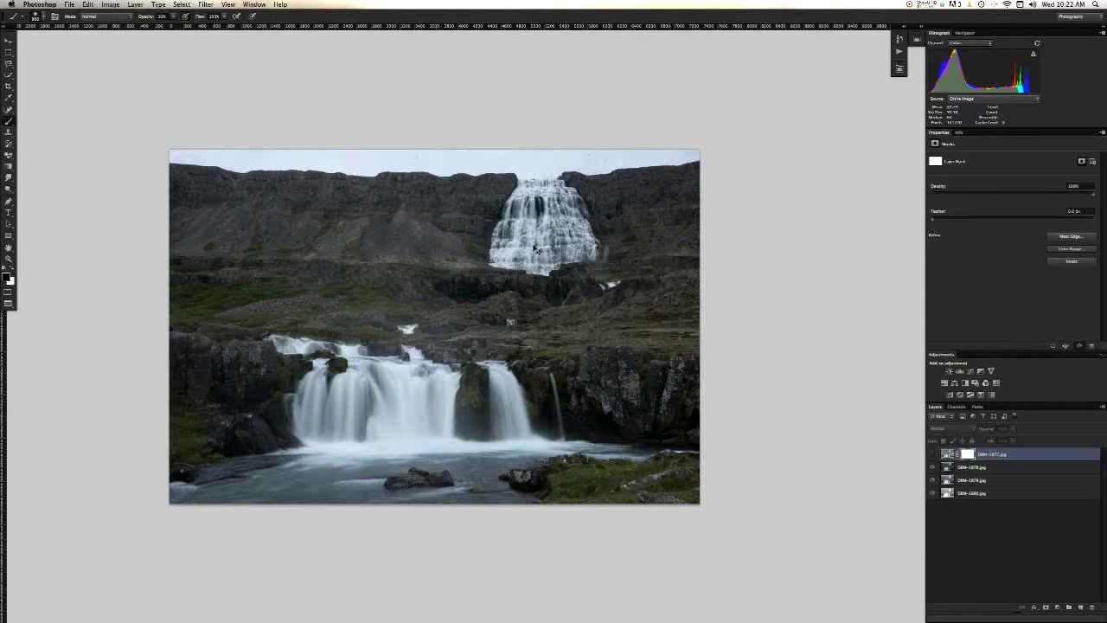
pyautogui.press('super+h')
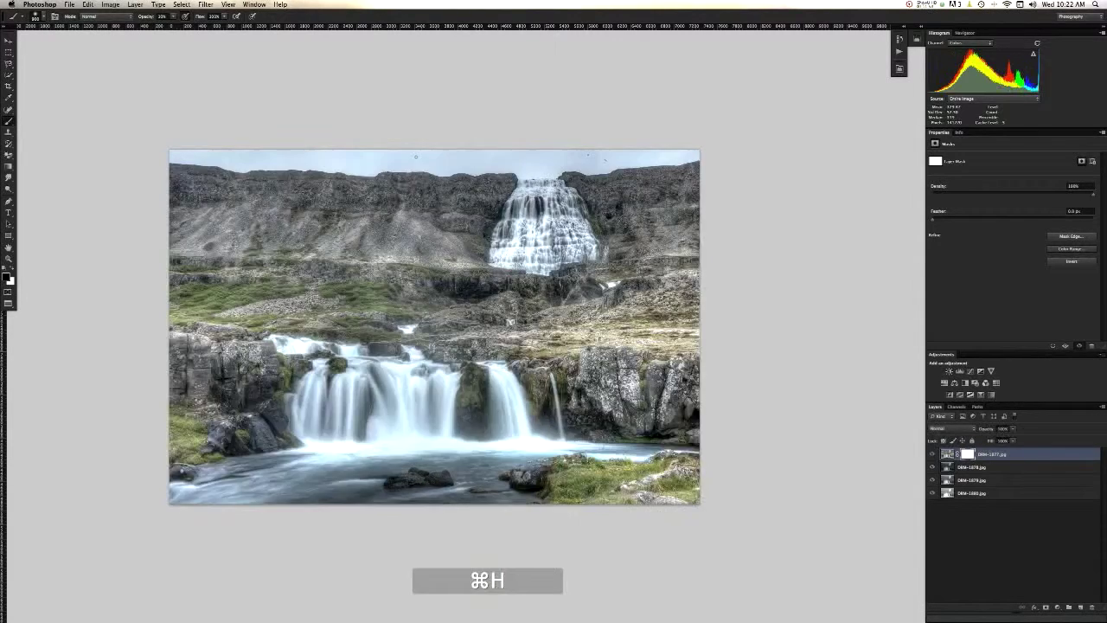
# Set the brush opacity to 10% and reset the default colours, with black as the painting colour for the mask.
pyautogui.press('1')
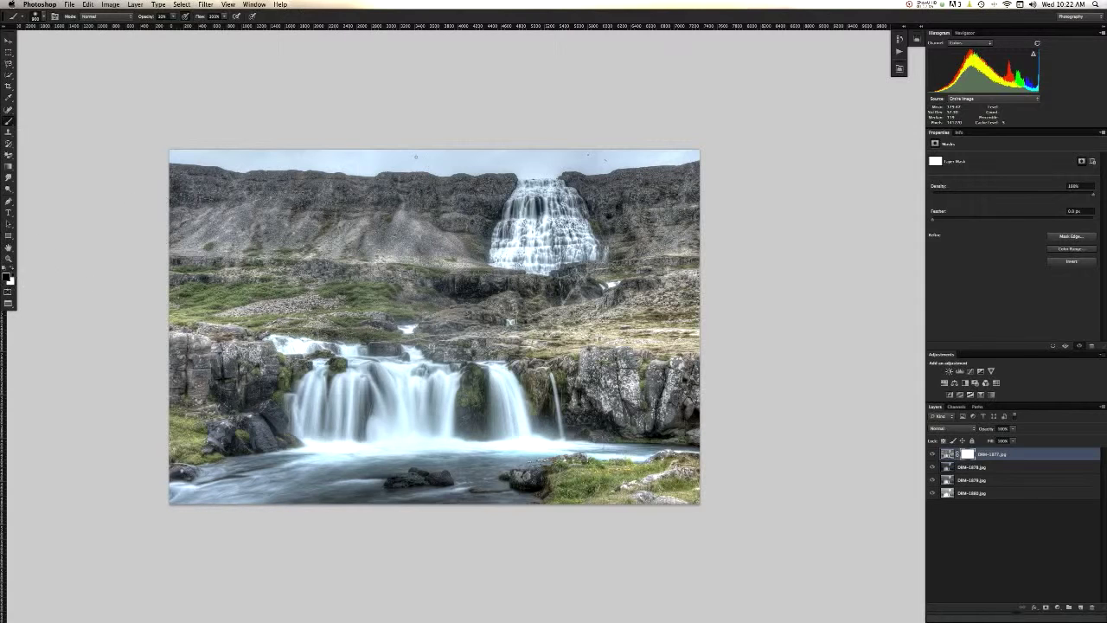
pyautogui.press('x')
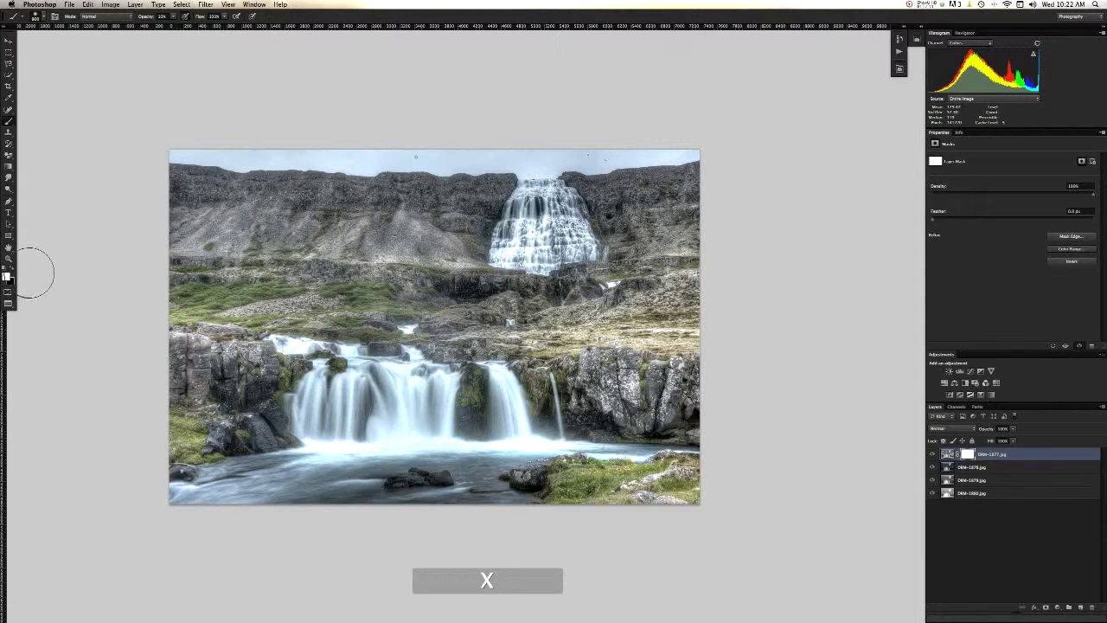
pyautogui.press('x')
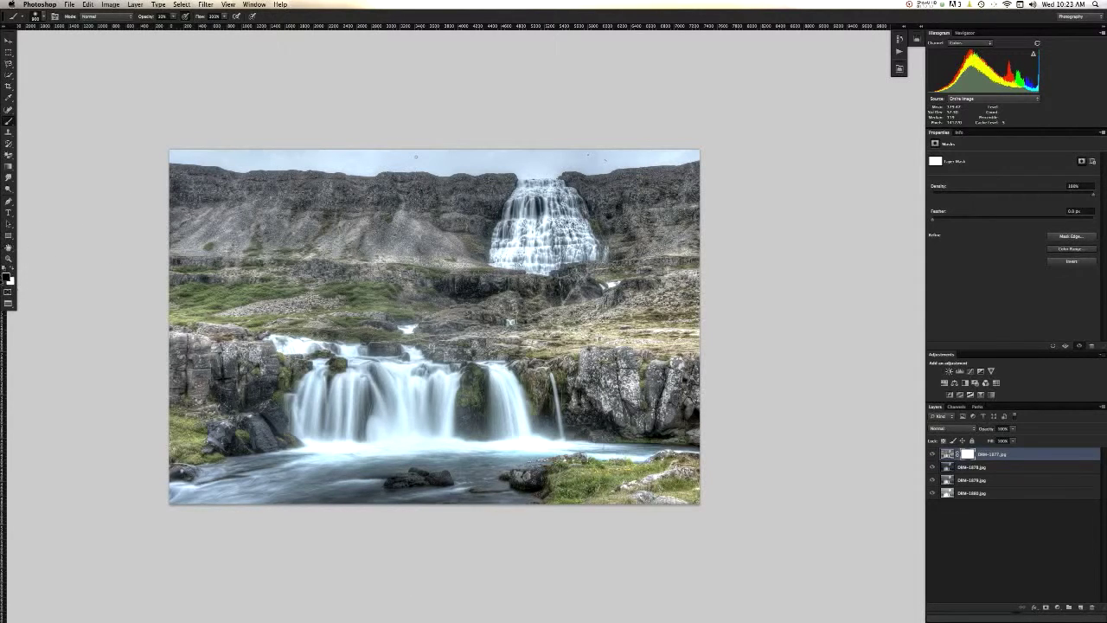
pyautogui.press('d')
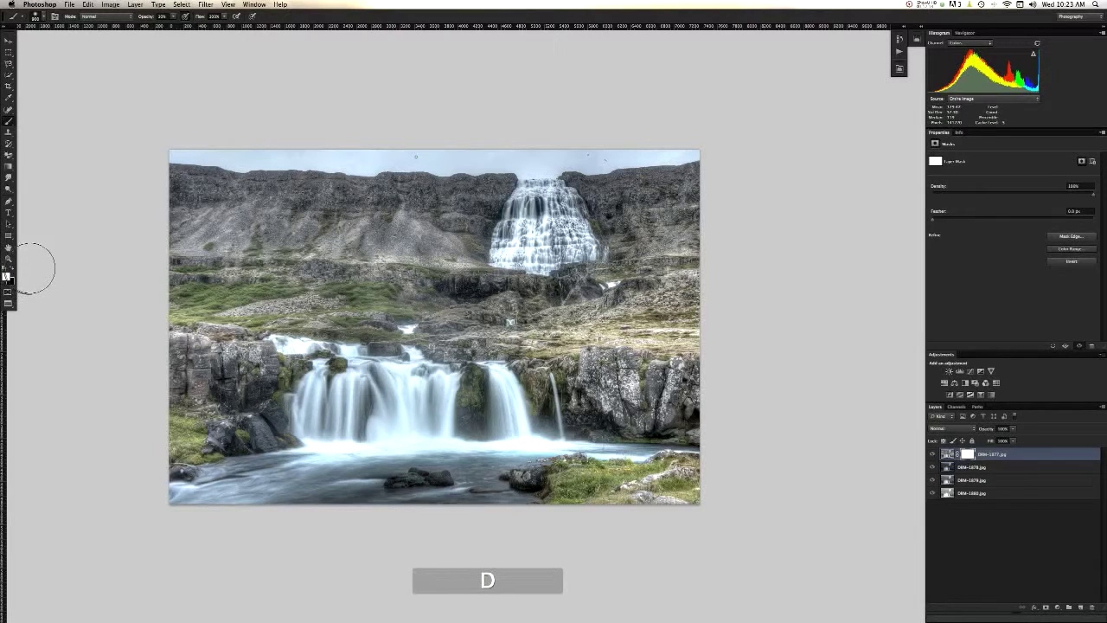
pyautogui.press('x')
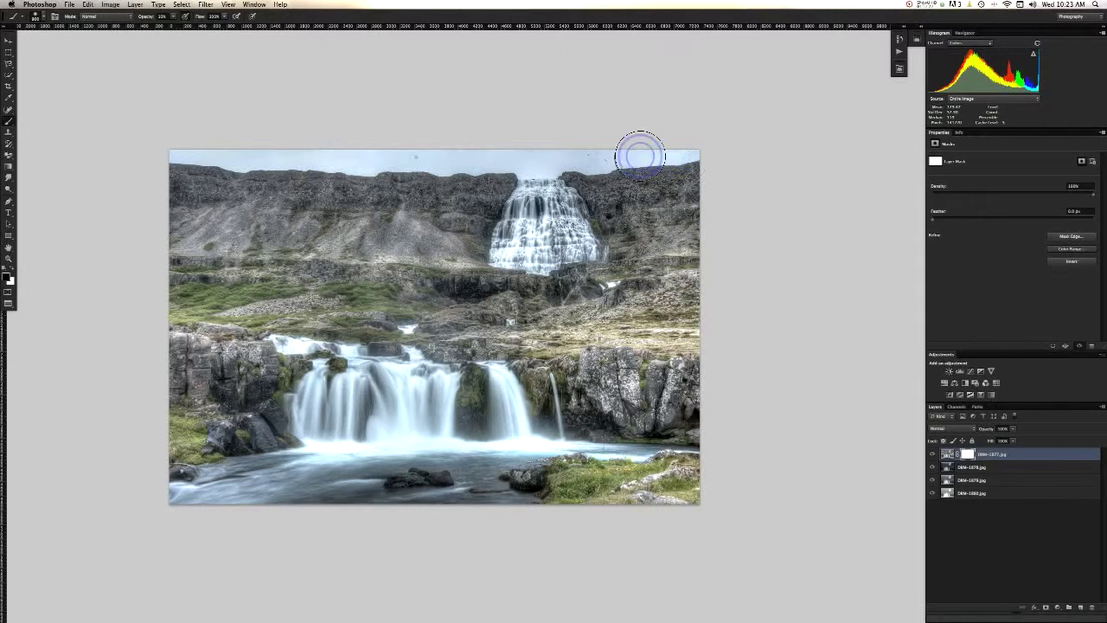
# Paint black over the sky on the DRM-1877 mask, toggling the layer's visibility to compare it with DRM-1878.
pyautogui.press('super+h')
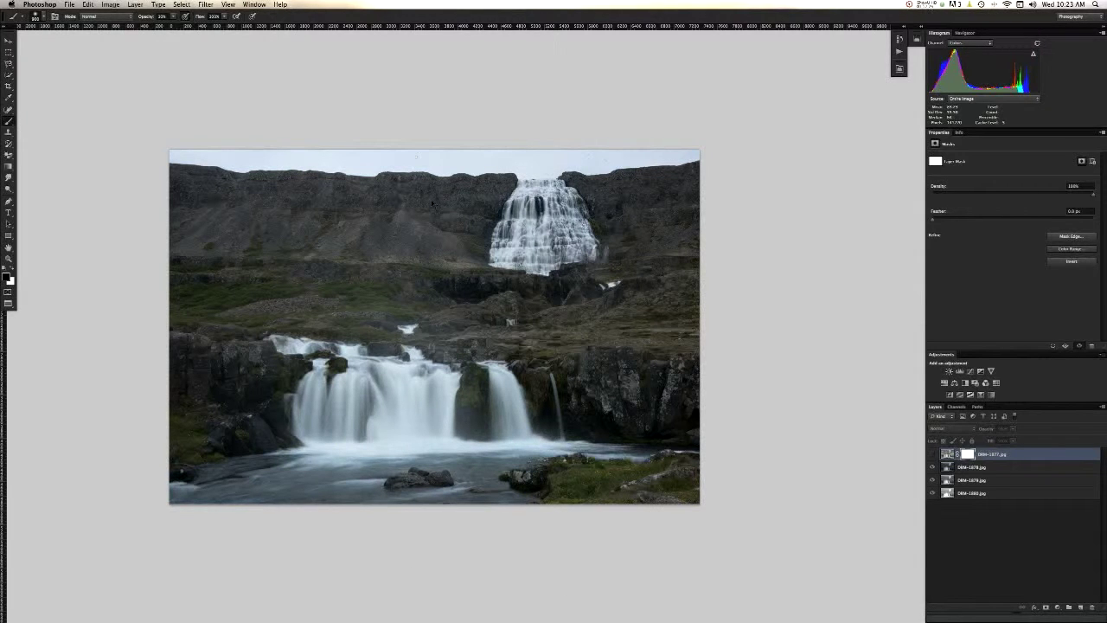
pyautogui.press('super+h')
pyautogui.press('super+h')
pyautogui.press('super+h')
pyautogui.press('super+h')
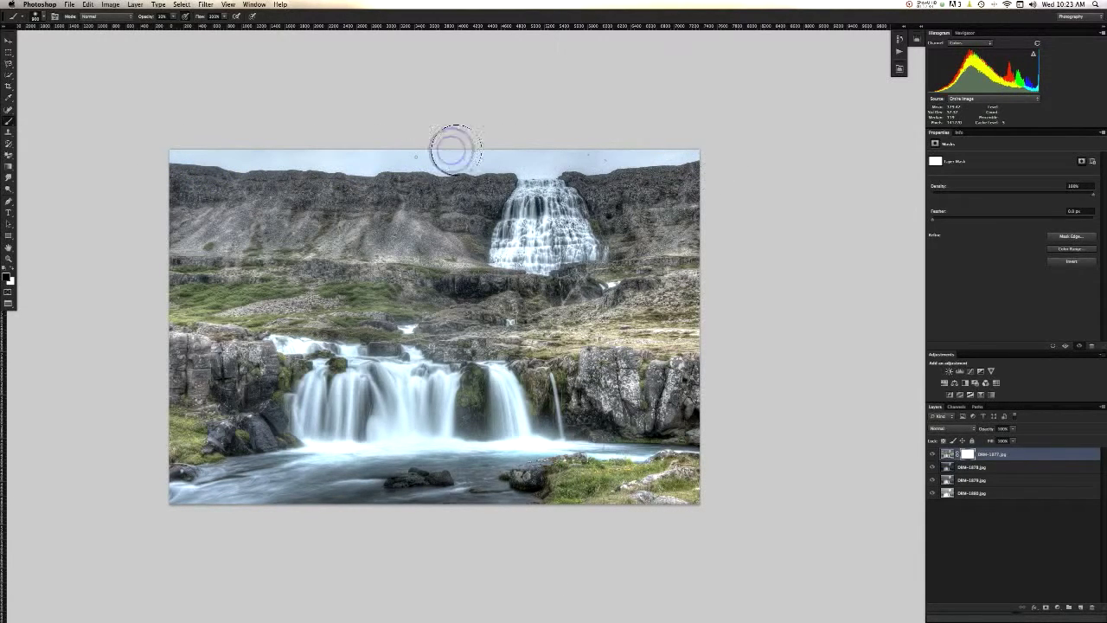
pyautogui.press('super+h')
pyautogui.press('super+h')
pyautogui.press('super+h')
pyautogui.press('super+h')
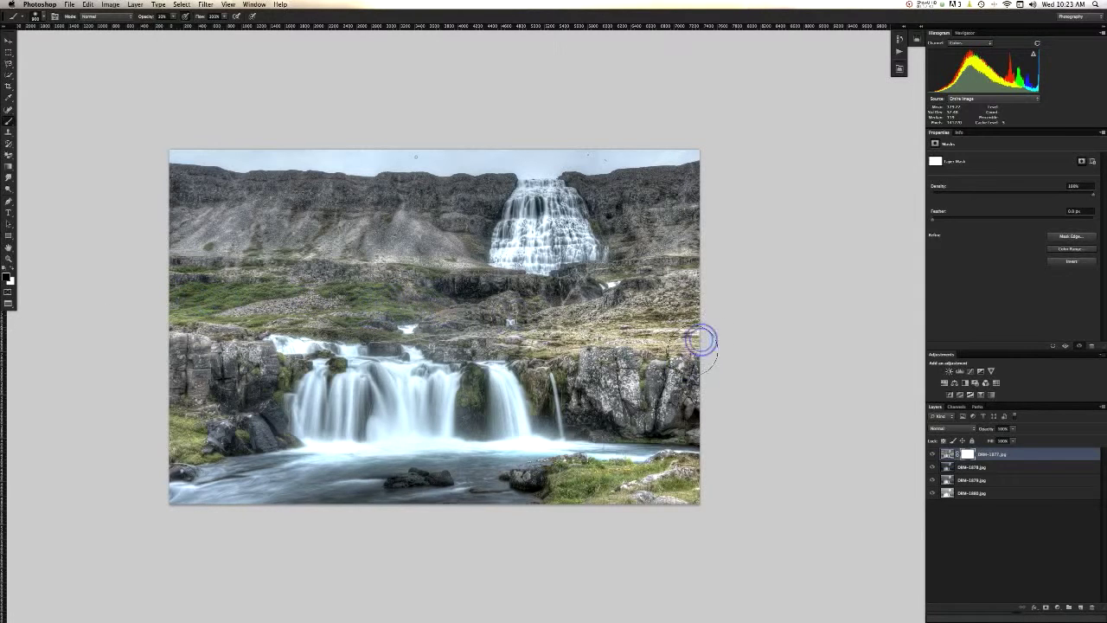
# Paint black over the hillsides and upper waterfall on the DRM-1877 mask, checking against DRM-1878 by toggling the layer's visibility.
pyautogui.press('super+h')
pyautogui.press('super+h')
pyautogui.press('super+h')
pyautogui.press('super+h')
pyautogui.press('super+h')
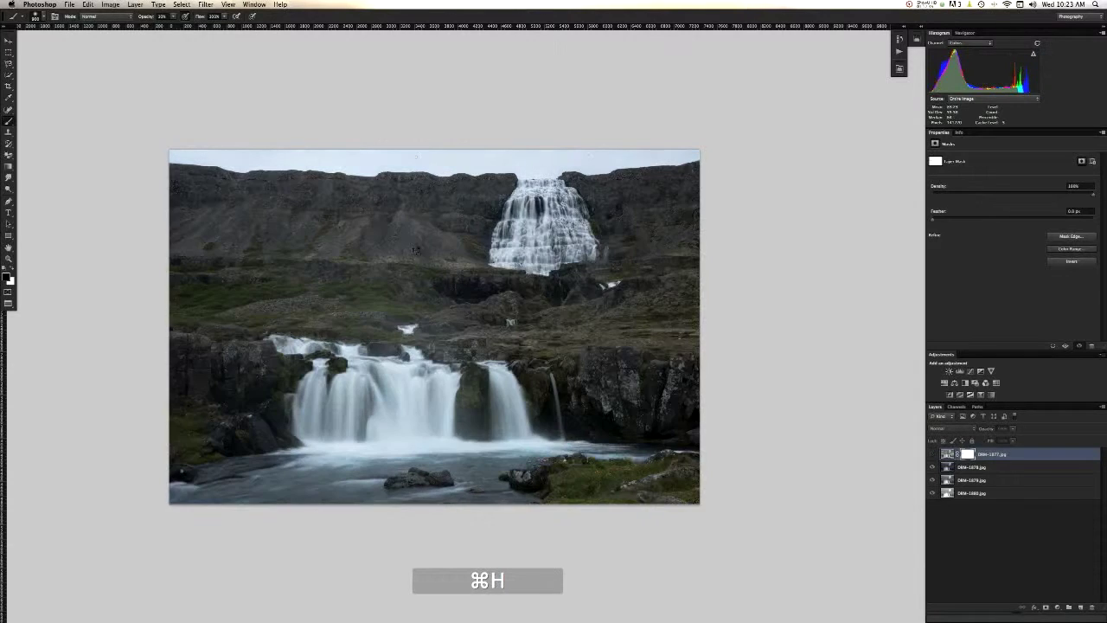
pyautogui.press('super+h')
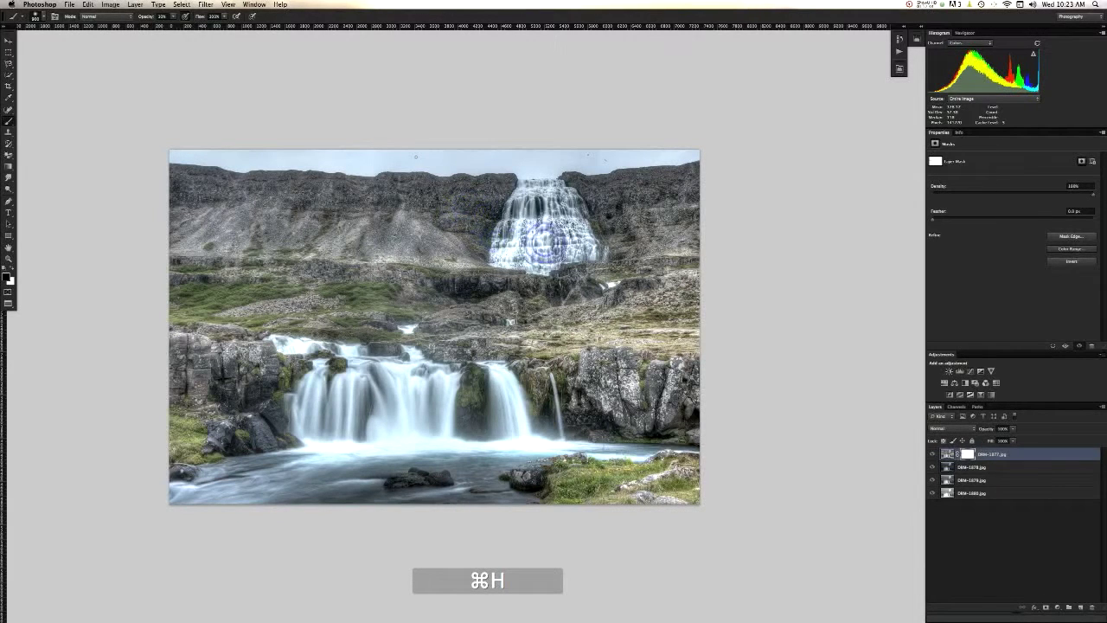
pyautogui.press('super+h')
pyautogui.press('super+h')
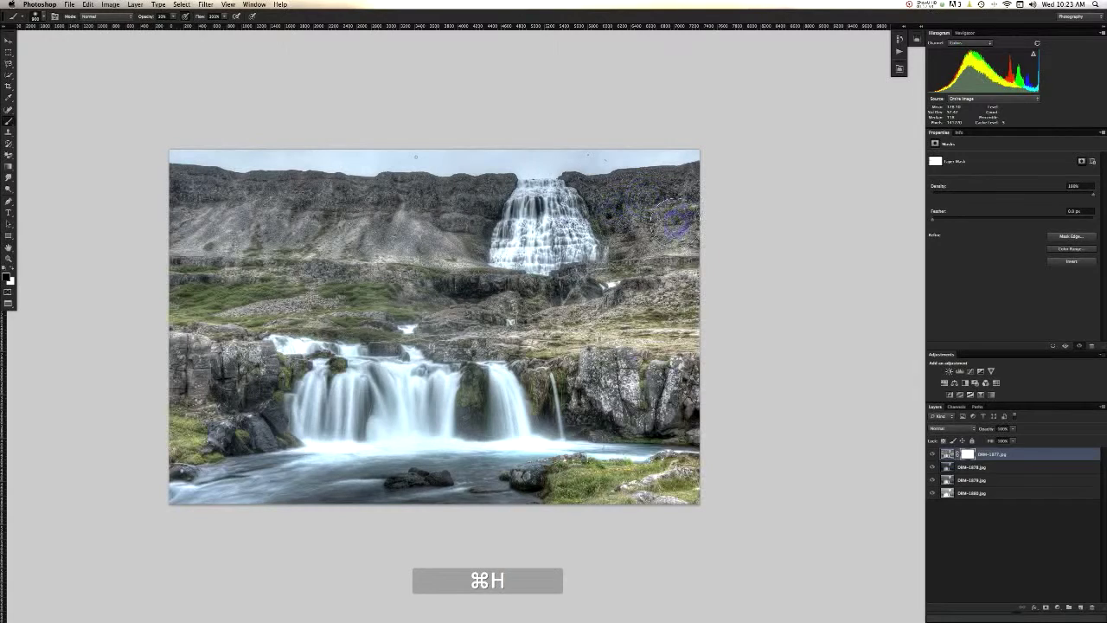
pyautogui.press('super+h')
pyautogui.press('super+h')
pyautogui.press('super+h')
pyautogui.press('super+h')
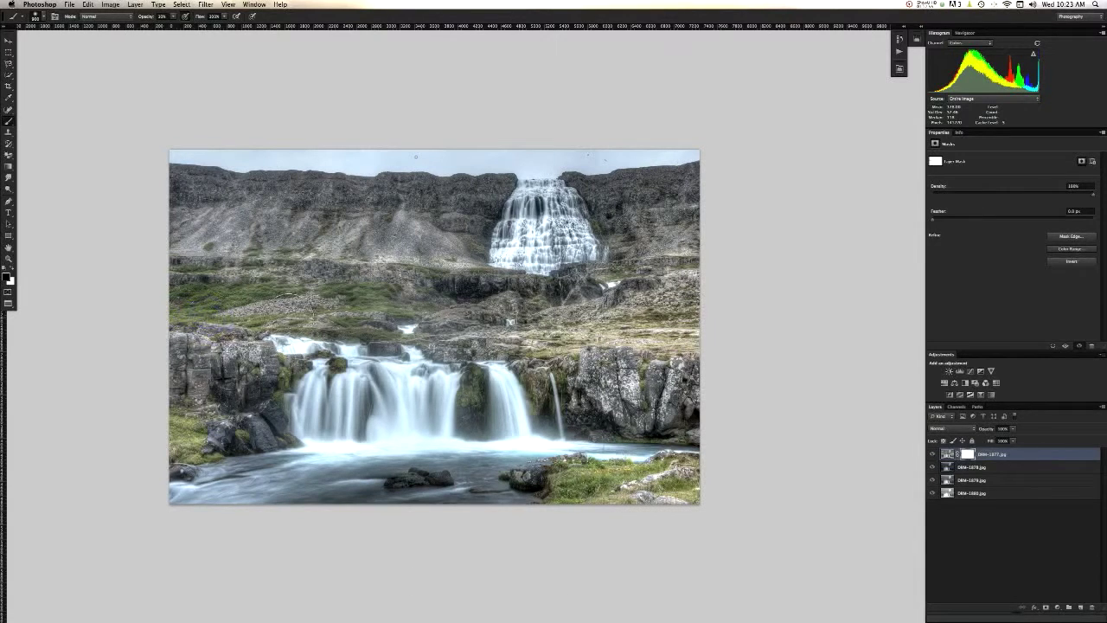
pyautogui.press('super+period')
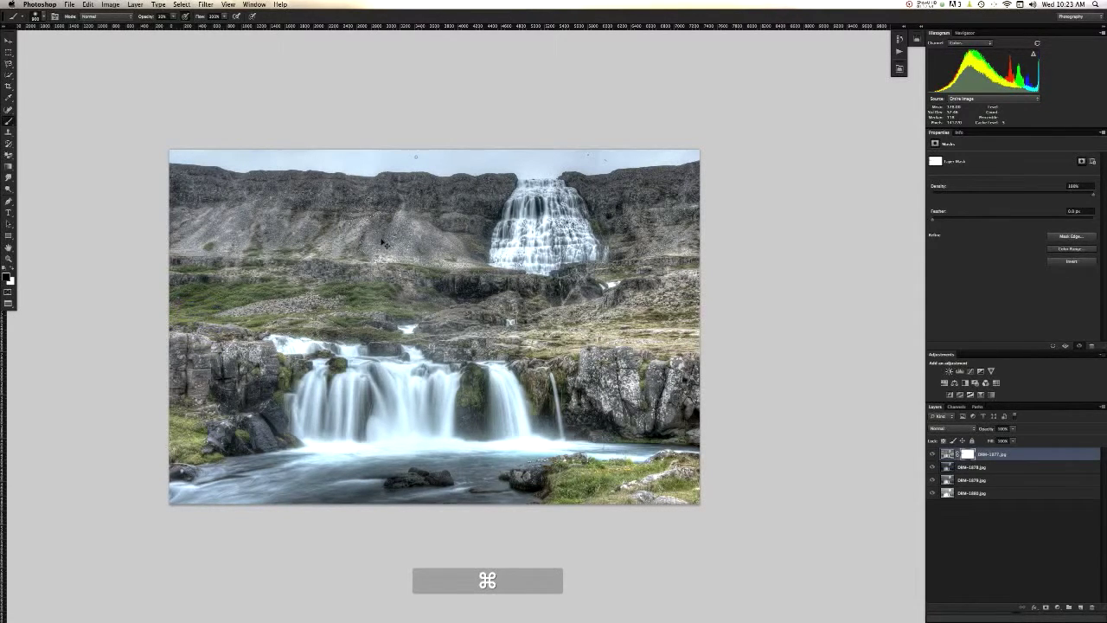
pyautogui.press('super+h')
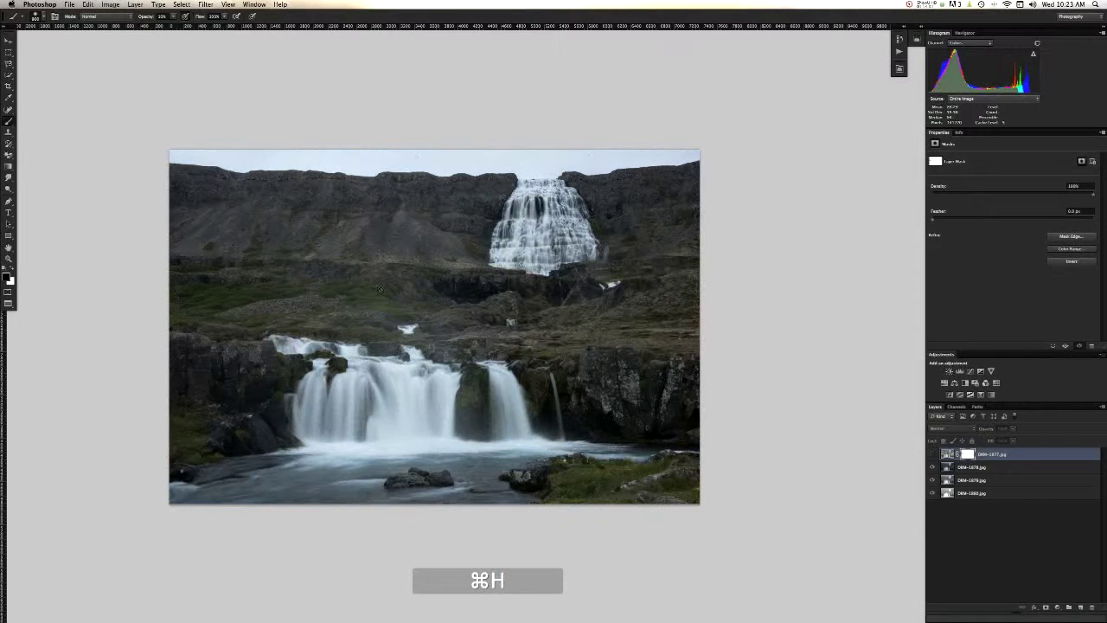
pyautogui.press('super+h')
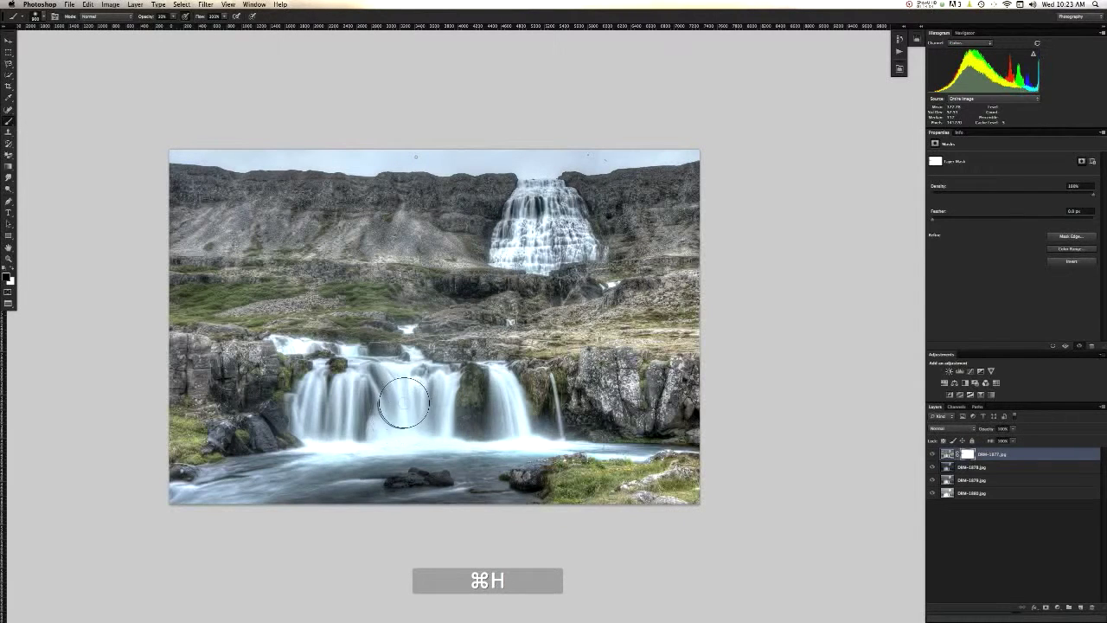
# Paint black over the lower waterfall and the water below it on the mask, raising the brush opacity to 40%.
pyautogui.moveTo(420, 398)
pyautogui.mouseDown()
pyautogui.moveTo(437, 454)
pyautogui.moveTo(401, 407)
pyautogui.moveTo(383, 462)
pyautogui.moveTo(371, 468)
pyautogui.moveTo(368, 425)
pyautogui.moveTo(342, 451)
pyautogui.moveTo(313, 454)
pyautogui.mouseUp()
pyautogui.click(437, 442)
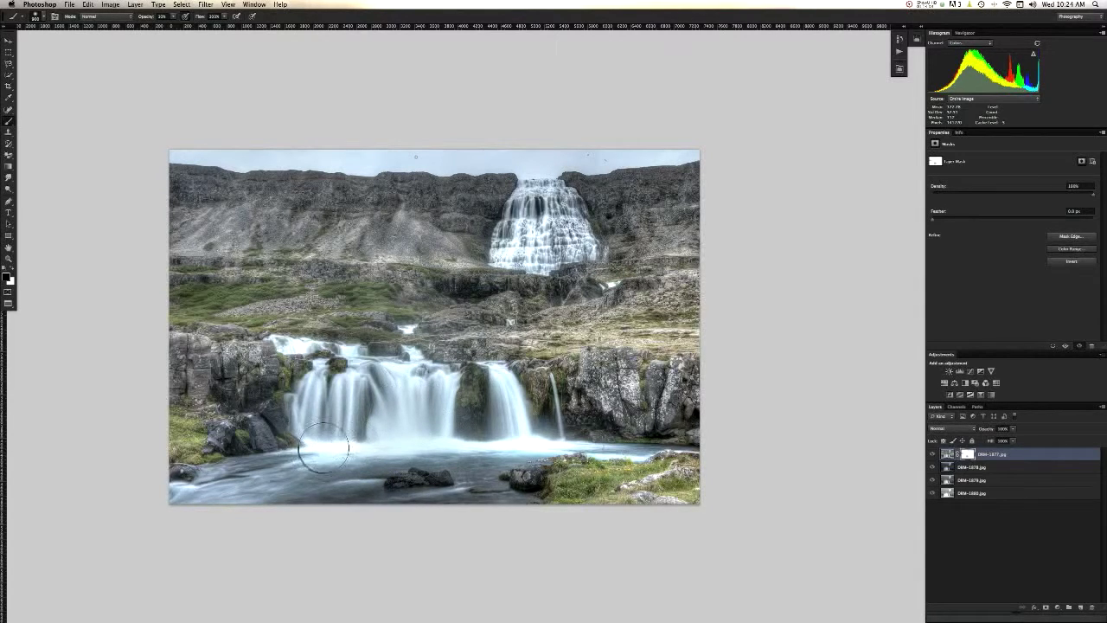
pyautogui.press('super+h')
pyautogui.press('super+h')
pyautogui.moveTo(430, 442)
pyautogui.mouseDown()
pyautogui.moveTo(335, 451)
pyautogui.moveTo(354, 438)
pyautogui.moveTo(312, 449)
pyautogui.moveTo(335, 436)
pyautogui.moveTo(327, 446)
pyautogui.moveTo(366, 444)
pyautogui.moveTo(307, 451)
pyautogui.moveTo(546, 445)
pyautogui.moveTo(358, 448)
pyautogui.mouseUp()
pyautogui.press('4')
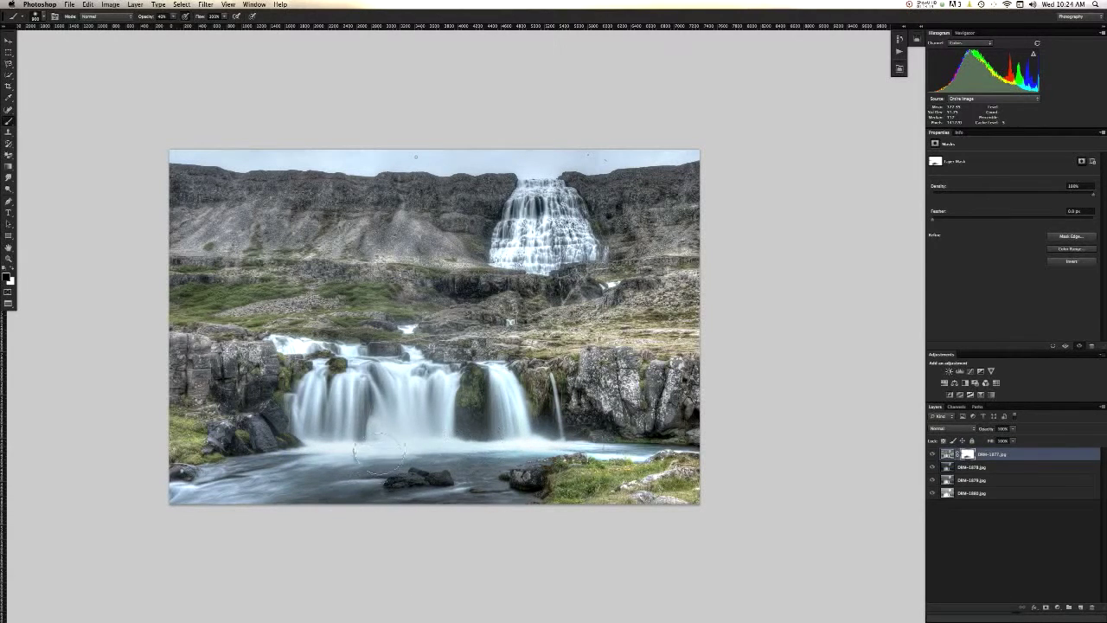
# Undo the mask strokes over the lower waterfall and switch the painting colour to white.
pyautogui.press('alt+super+z')
pyautogui.press('alt+super+z')
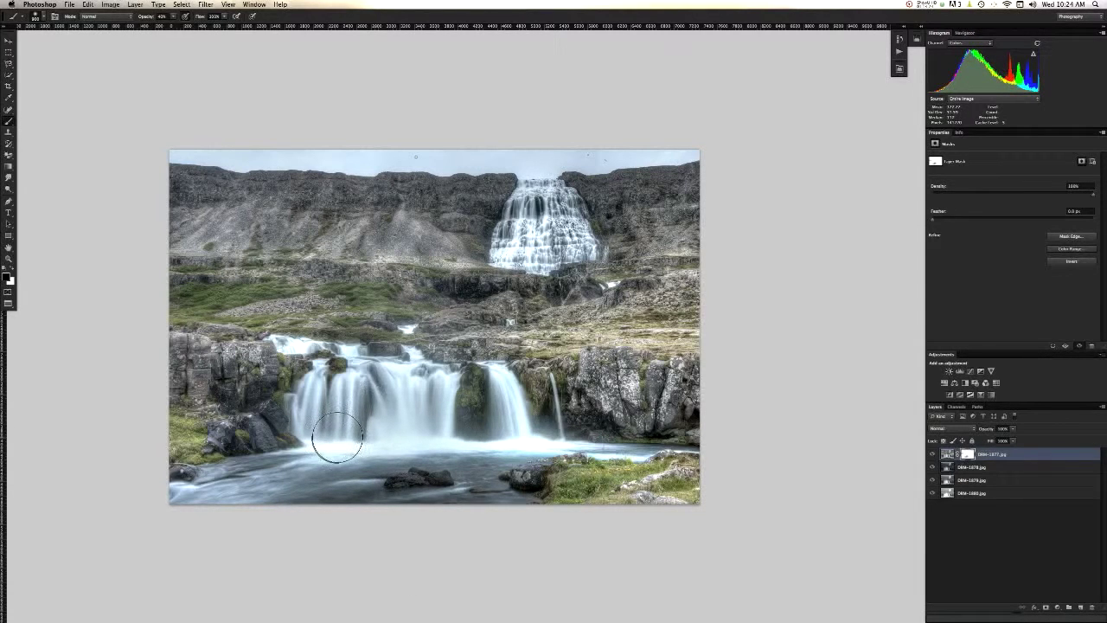
pyautogui.press('alt+super+z')
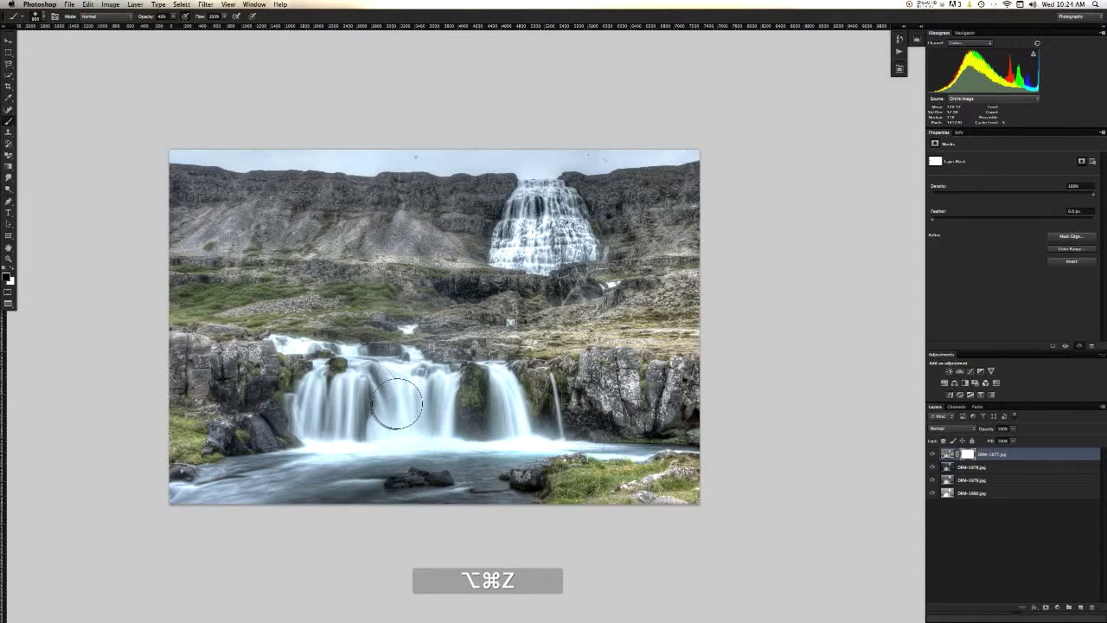
pyautogui.press('b')
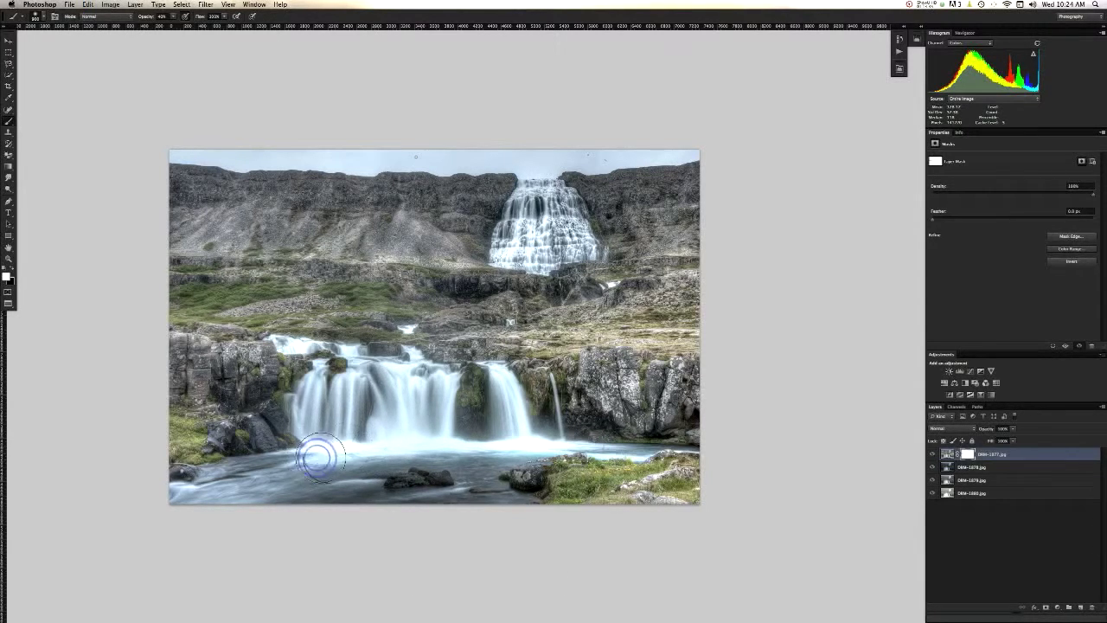
# Paint white at 100% opacity over the foreground water on the DRM-1877 mask and merge that layer down into DRM-1878.
pyautogui.press('0')
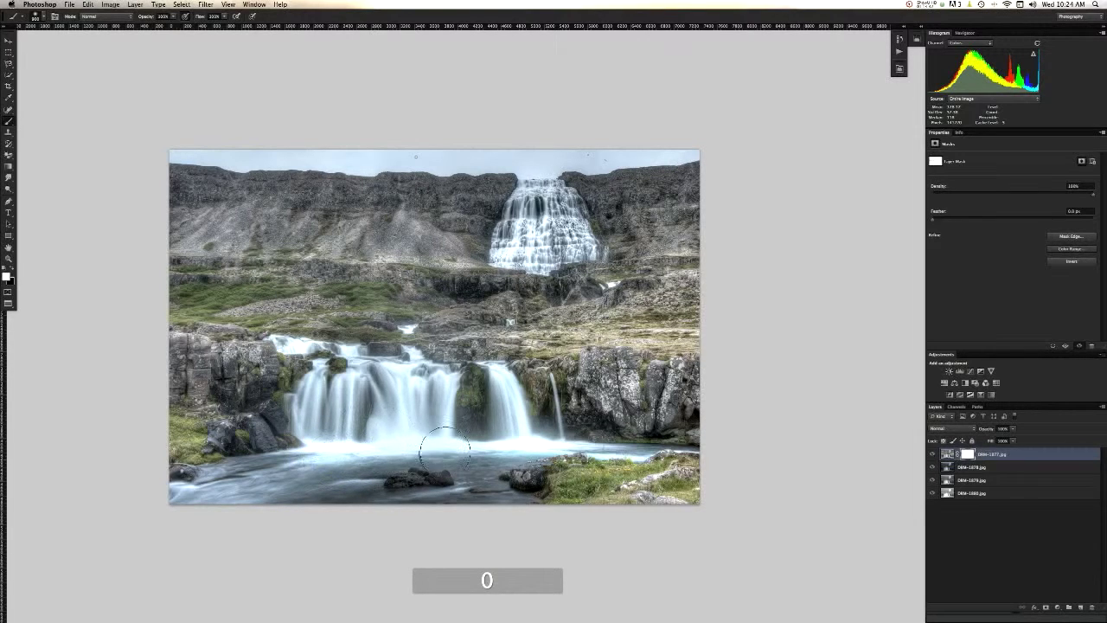
pyautogui.moveTo(360, 512); pyautogui.dragTo(282, 476)
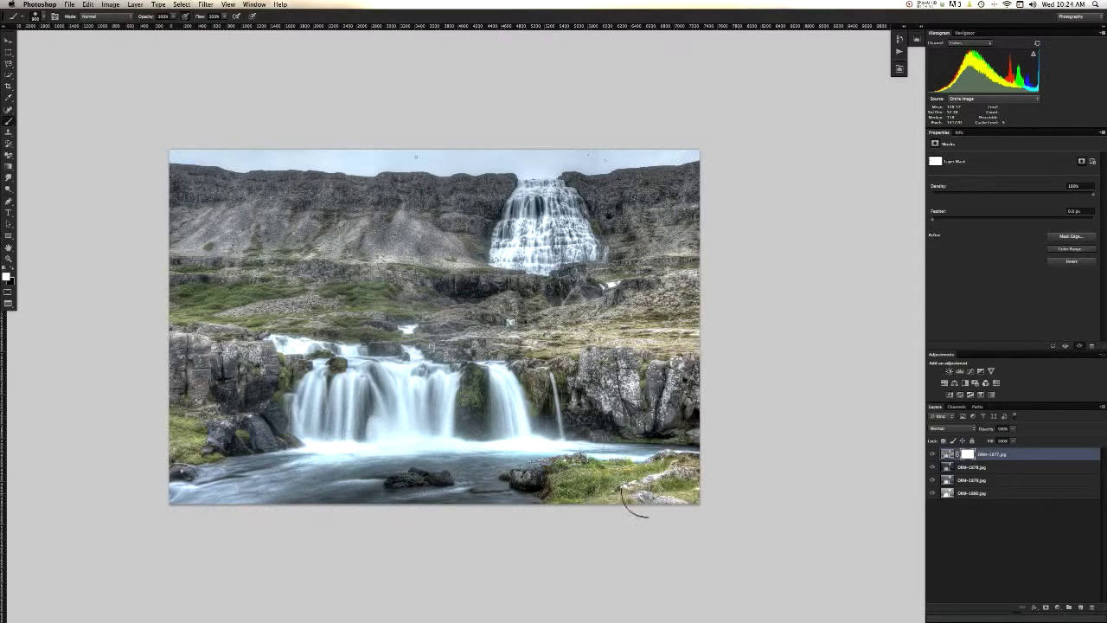
pyautogui.press('super+e')
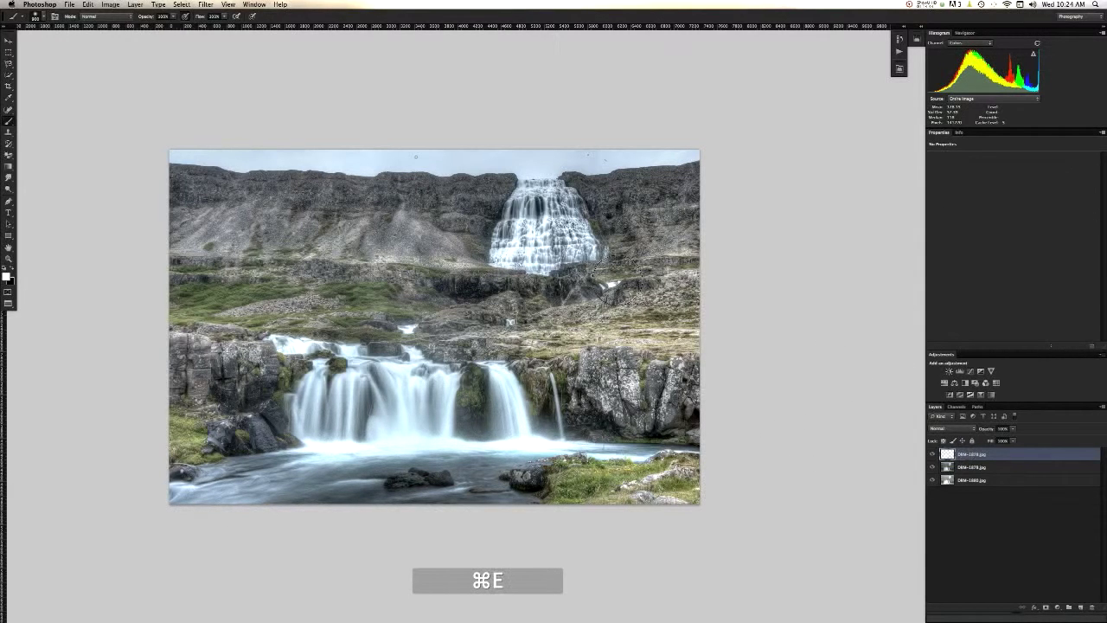
# Compare the merged DRM-1878 layer with the DRM-1879 exposure by toggling the top layer's visibility.
pyautogui.press('super+h')
pyautogui.click(932, 453)
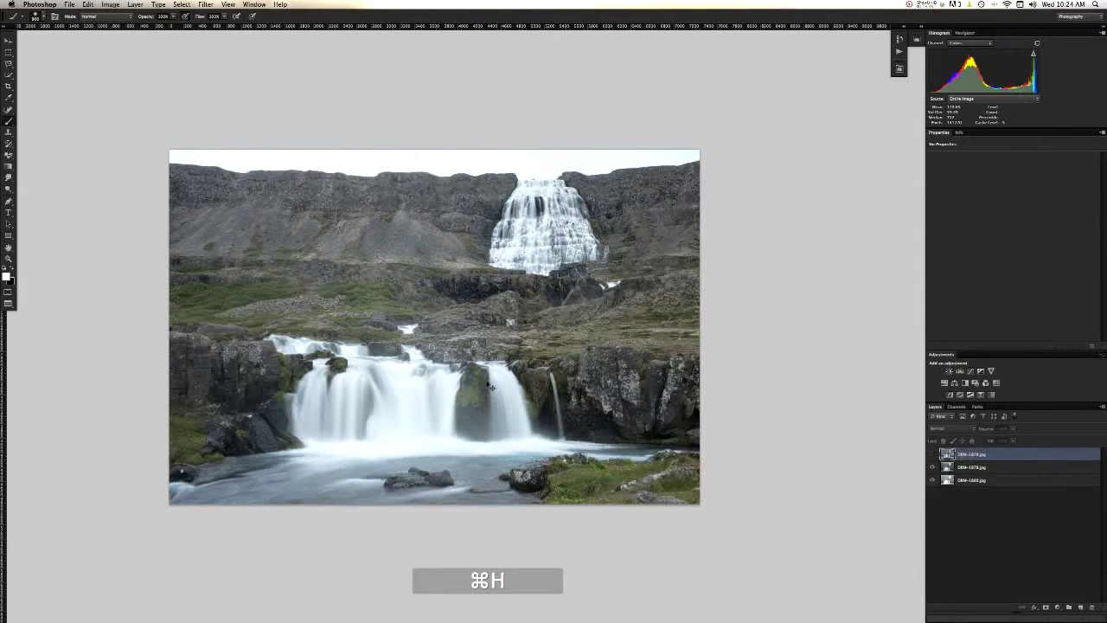
pyautogui.press('super+h')
pyautogui.press('super+h')
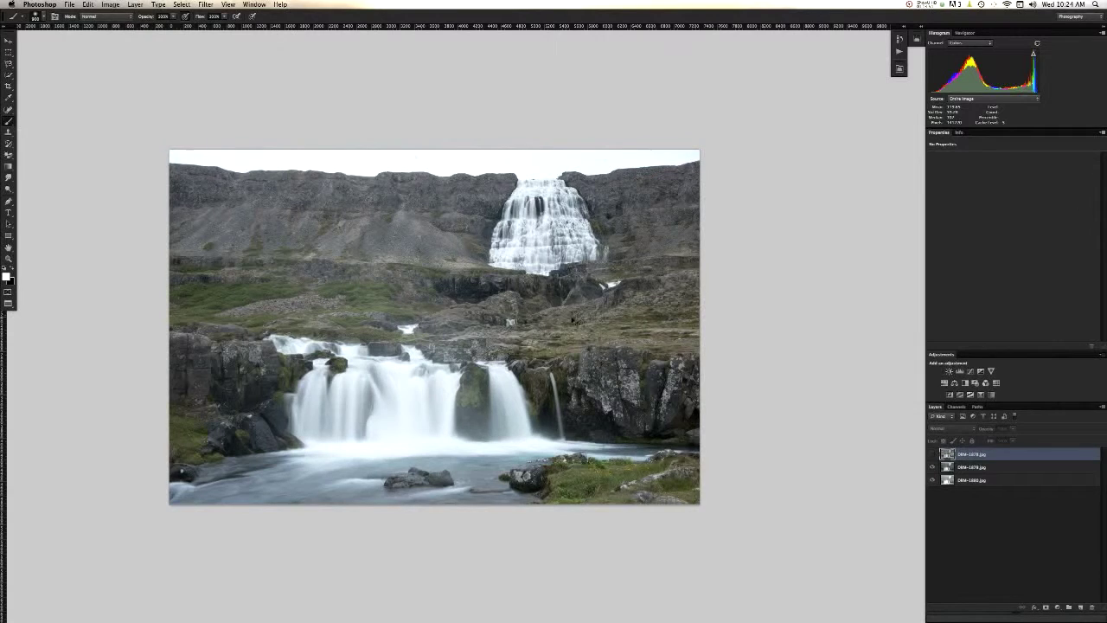
pyautogui.press('super+h')
pyautogui.press('super+h')
pyautogui.press('super+h')
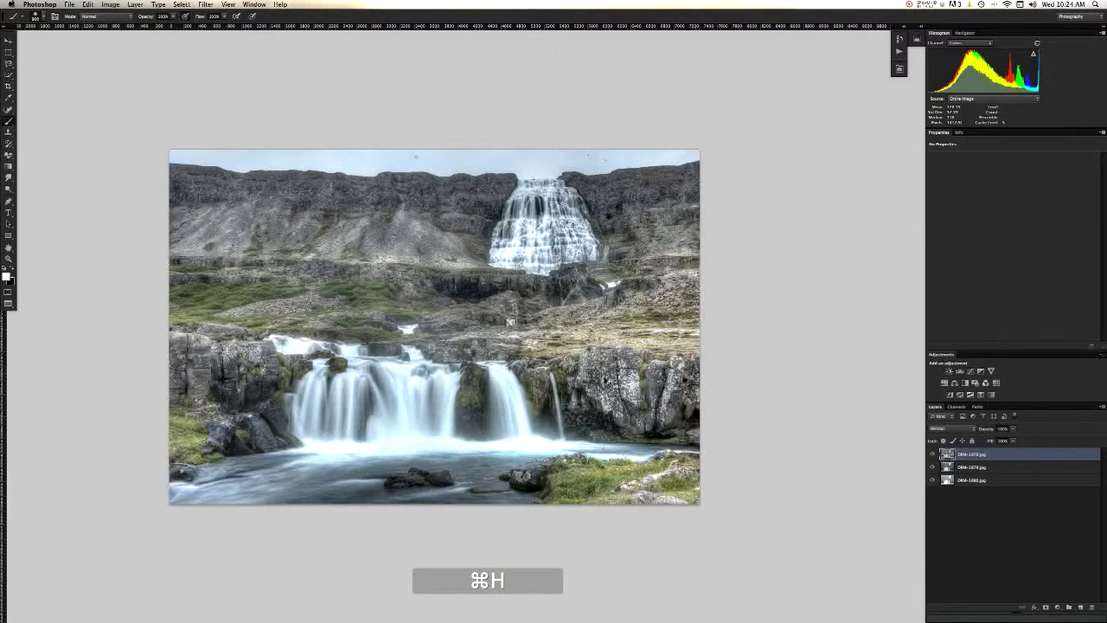
pyautogui.press('super+h')
pyautogui.press('super+h')
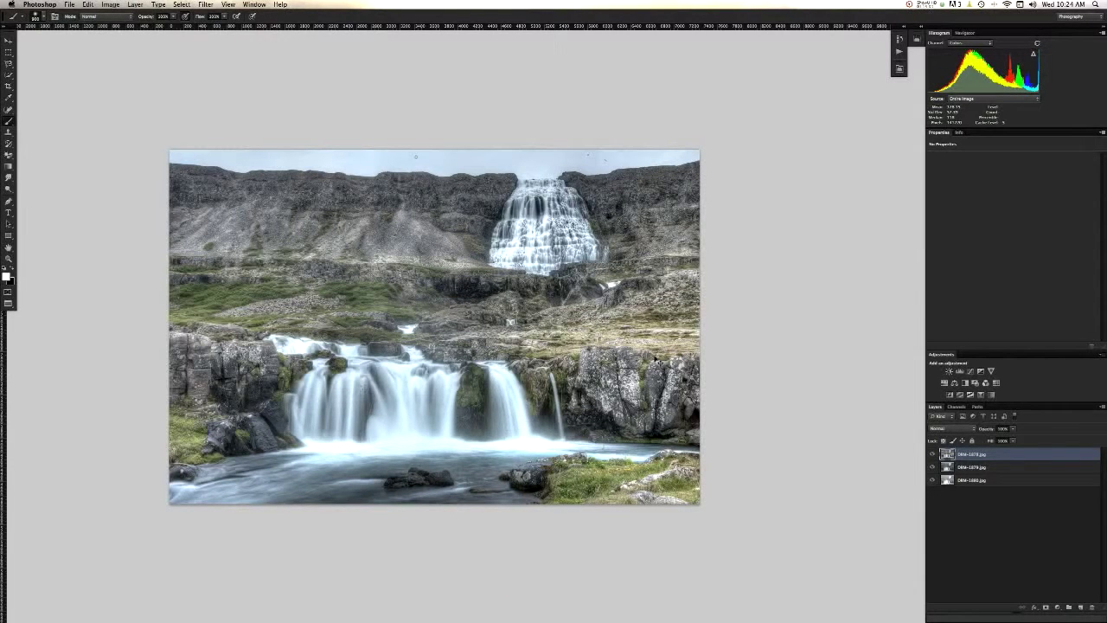
pyautogui.press('super+h')
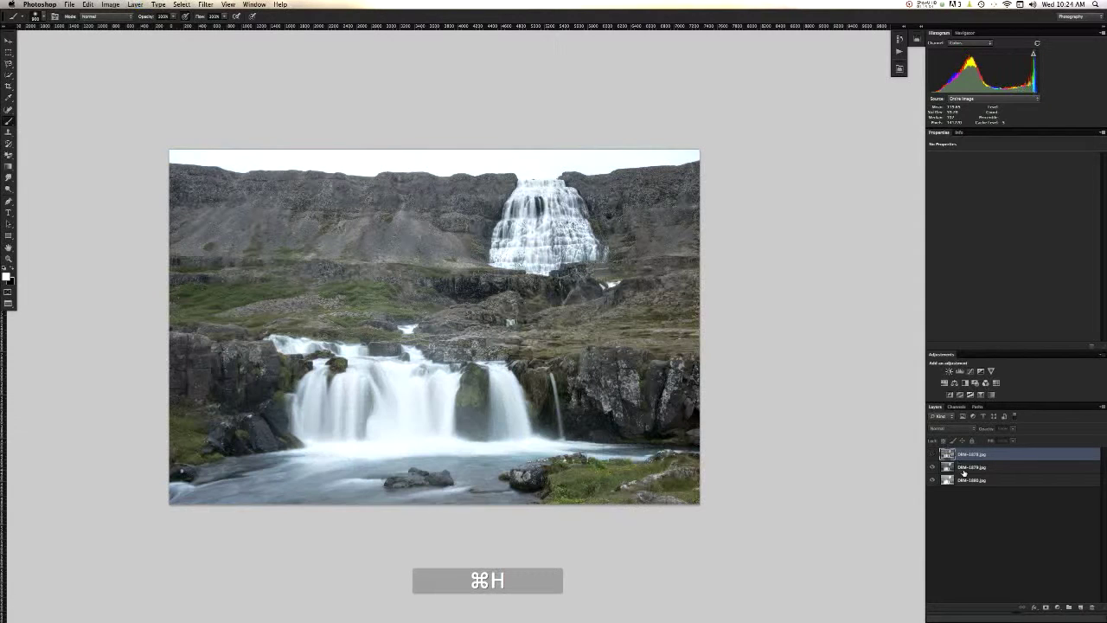
# Duplicate the DRM-1879 layer and add a white layer mask to the visible DRM-1878 layer.
pyautogui.click(963, 470)
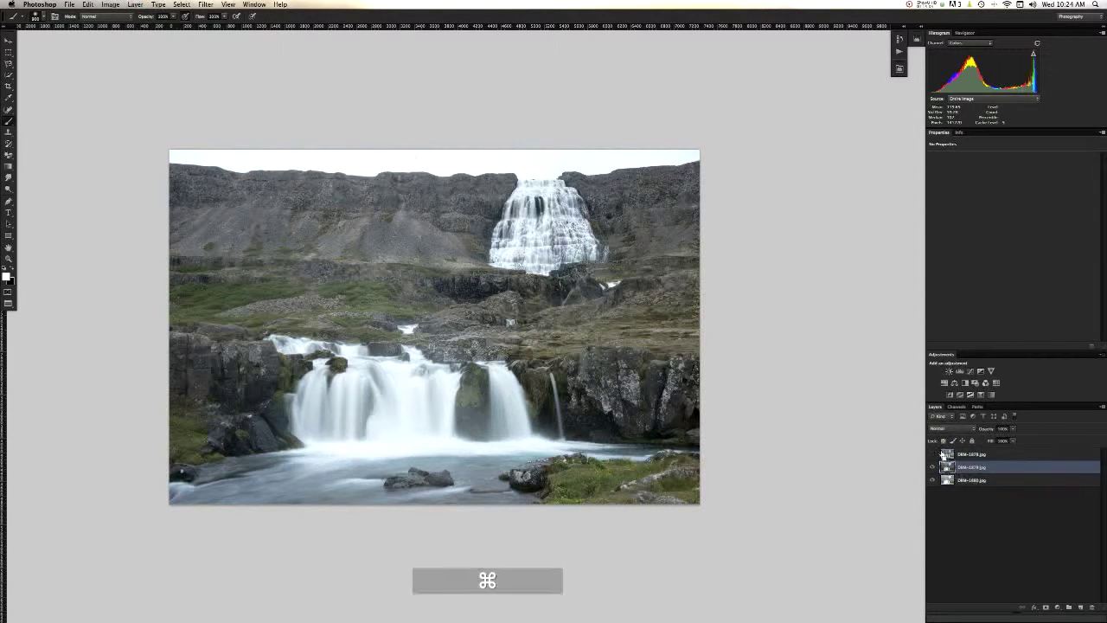
pyautogui.press('super+j')
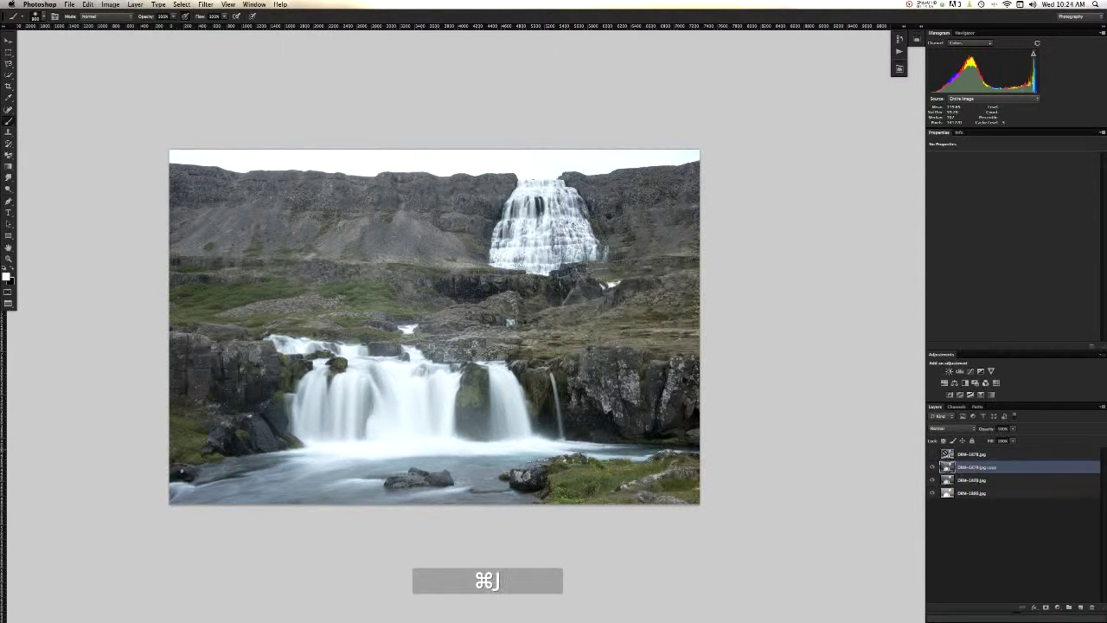
pyautogui.click(932, 454)
pyautogui.click(969, 457)
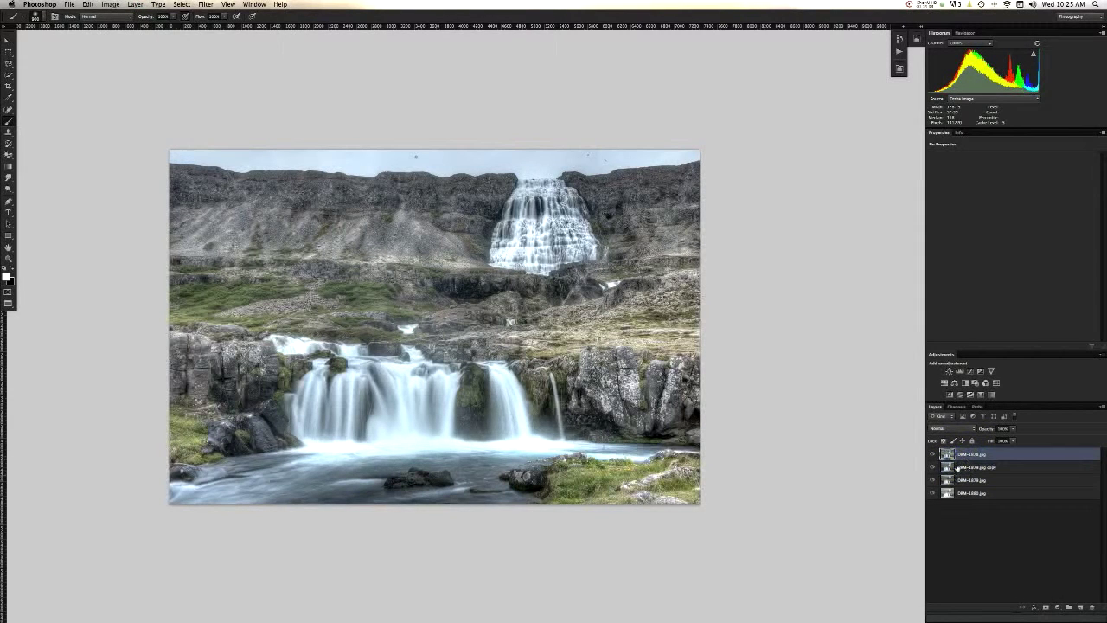
pyautogui.press('super')
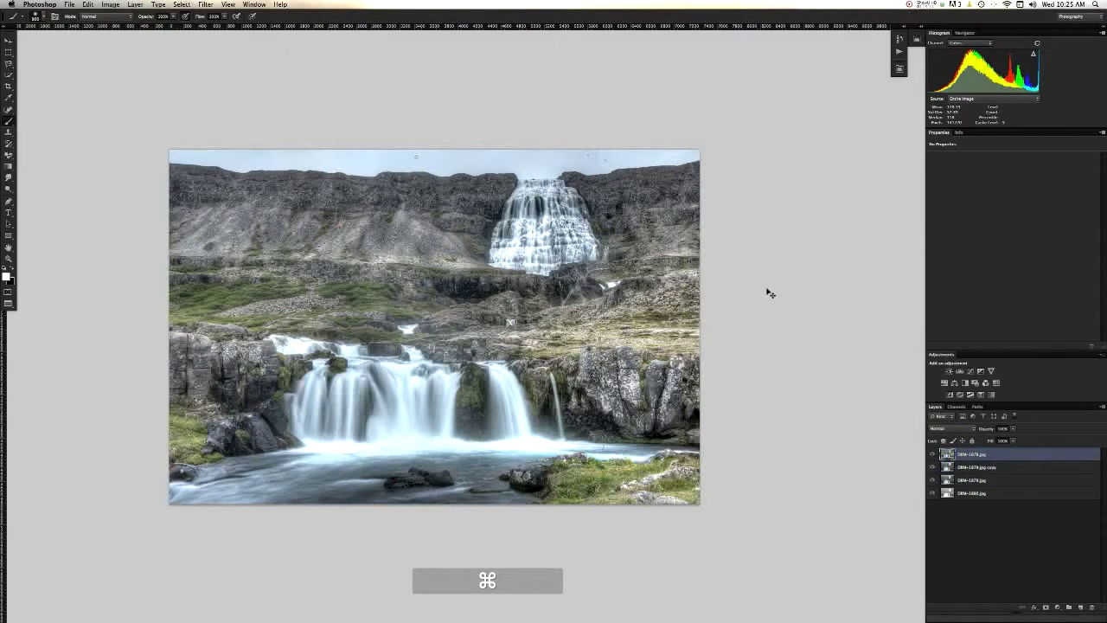
pyautogui.press('super+m')
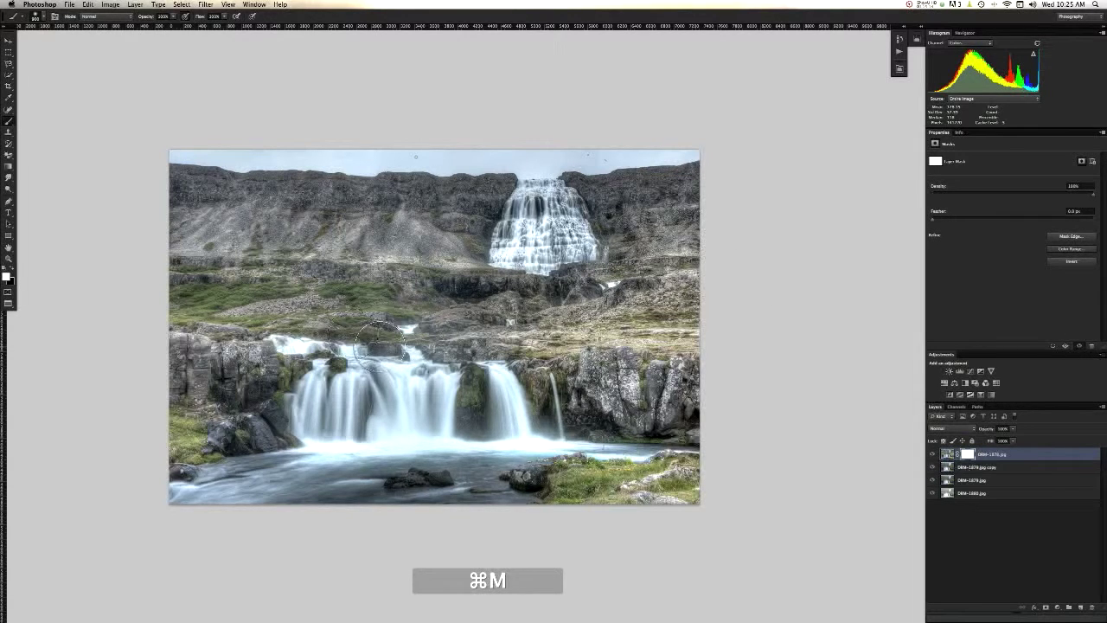
# Paint black at 40% opacity over the lower waterfall and foreground water on the DRM-1878 mask, toggling the layer's visibility to compare.
pyautogui.press('4')
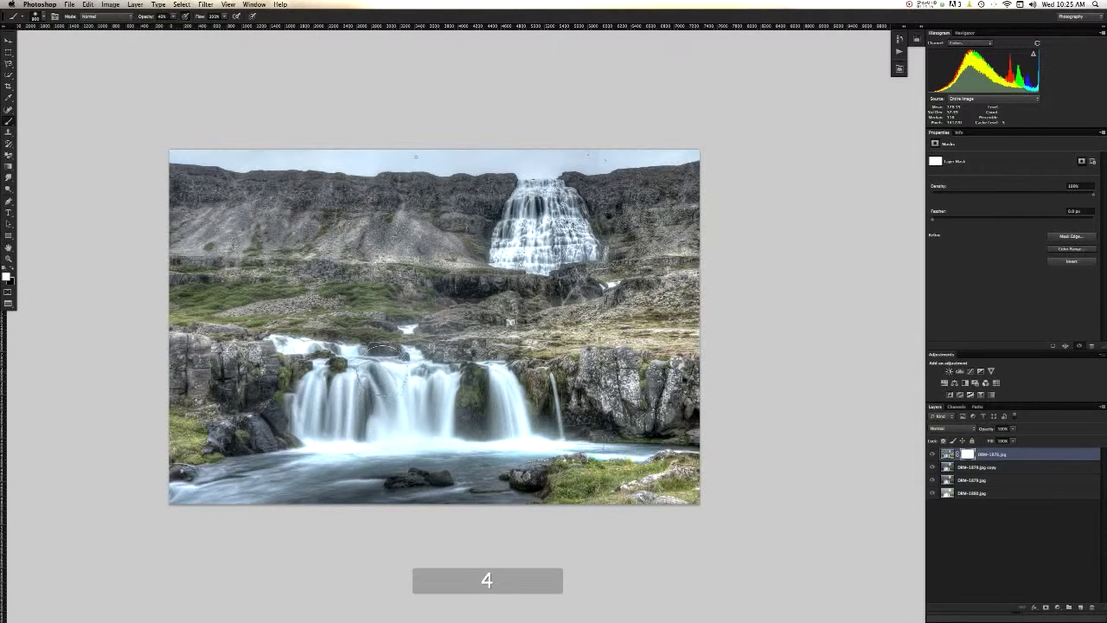
pyautogui.press('x')
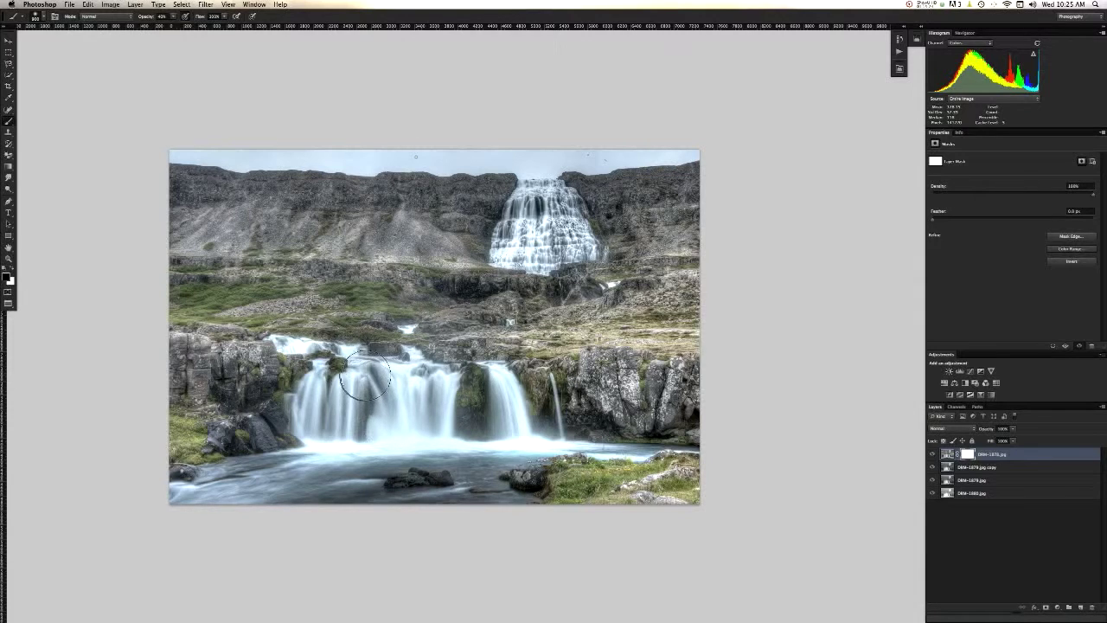
pyautogui.press('0')
pyautogui.moveTo(390, 415)
pyautogui.mouseDown()
pyautogui.moveTo(401, 404)
pyautogui.moveTo(424, 424)
pyautogui.moveTo(418, 444)
pyautogui.mouseUp()
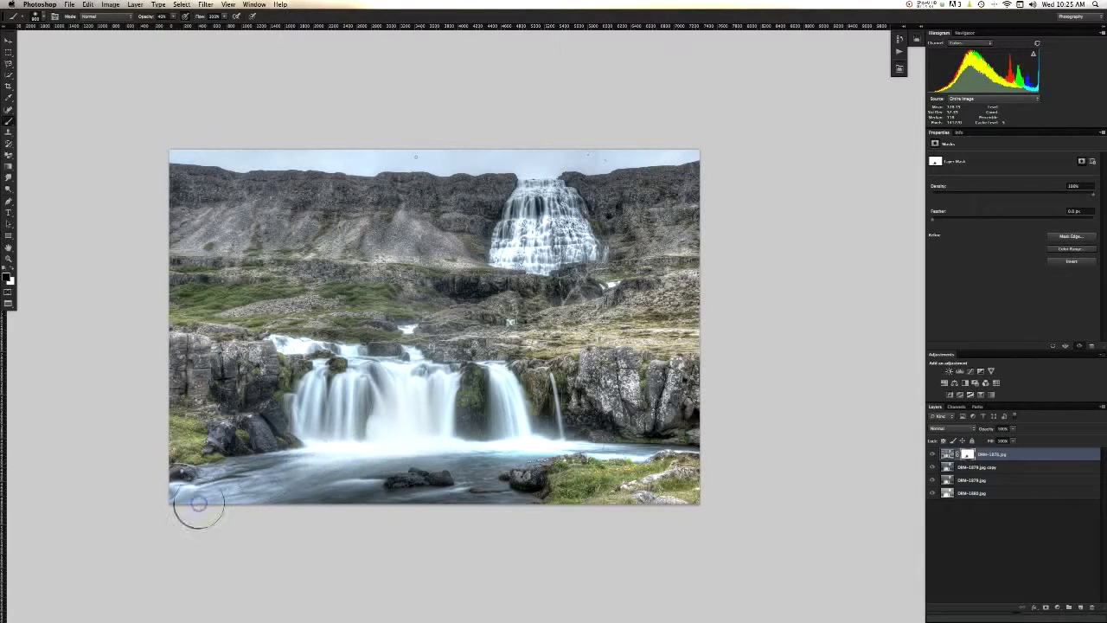
pyautogui.press('super+h')
pyautogui.press('super+h')
pyautogui.press('super+h')
pyautogui.press('super+h')
pyautogui.press('super+h')
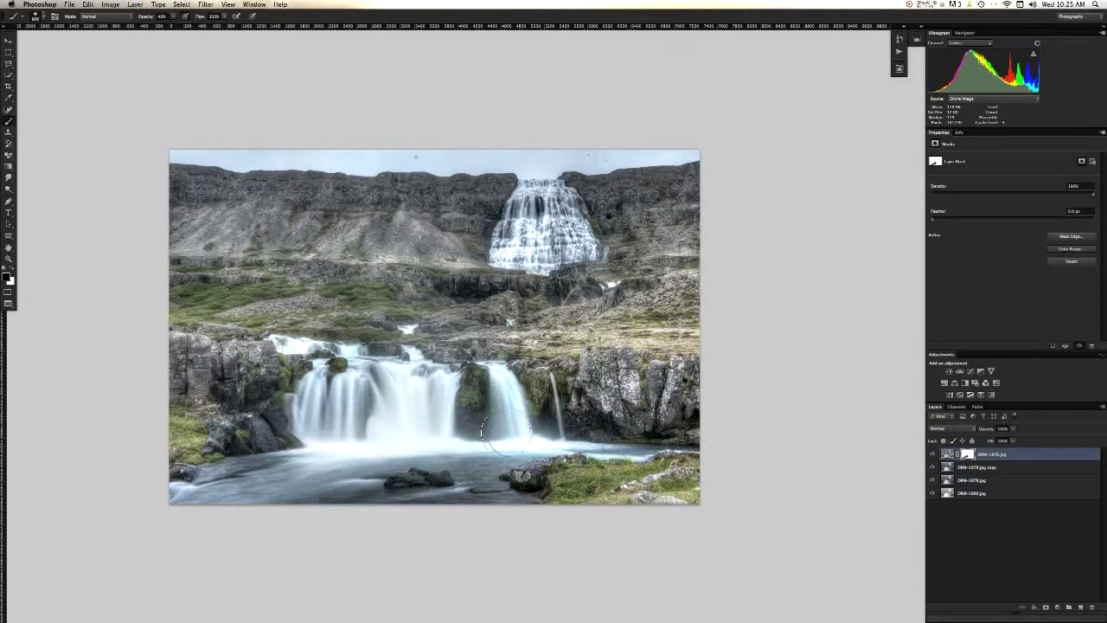
# Paint black at 100% opacity over the lower waterfall, the river and adjoining rocks on the DRM-1878 mask, checking against the layer below.
pyautogui.press('0')
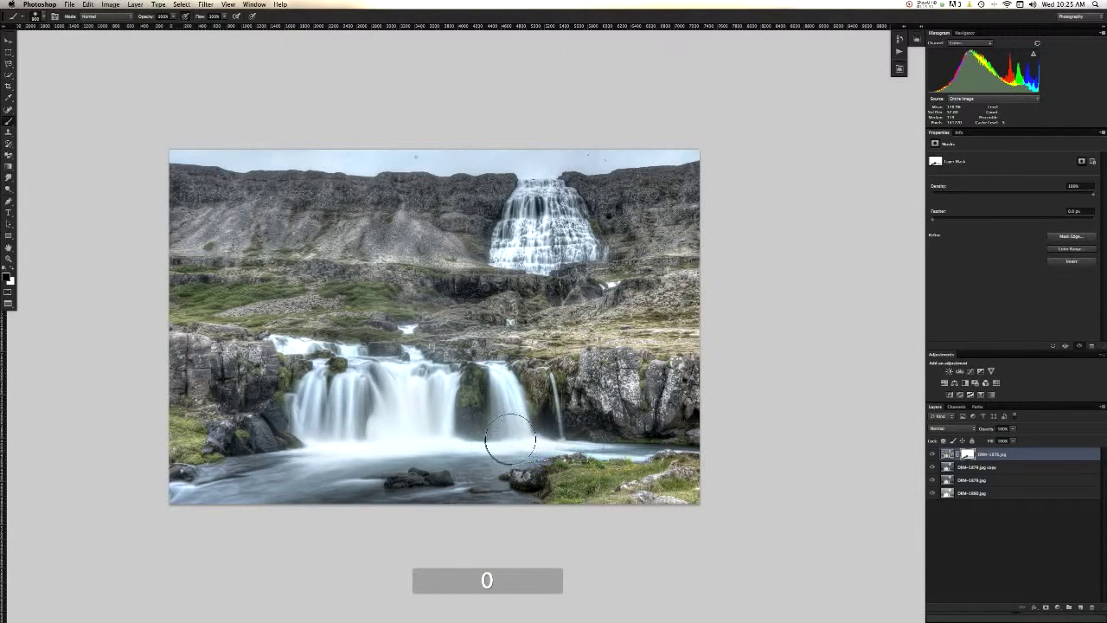
pyautogui.moveTo(454, 481)
pyautogui.mouseDown()
pyautogui.moveTo(512, 499)
pyautogui.moveTo(304, 477)
pyautogui.moveTo(324, 469)
pyautogui.moveTo(147, 513)
pyautogui.moveTo(342, 472)
pyautogui.moveTo(345, 439)
pyautogui.moveTo(321, 401)
pyautogui.moveTo(310, 417)
pyautogui.moveTo(334, 390)
pyautogui.moveTo(419, 388)
pyautogui.moveTo(447, 442)
pyautogui.moveTo(482, 434)
pyautogui.mouseUp()
pyautogui.moveTo(489, 387)
pyautogui.mouseDown()
pyautogui.moveTo(325, 374)
pyautogui.moveTo(300, 354)
pyautogui.moveTo(402, 402)
pyautogui.moveTo(408, 444)
pyautogui.mouseUp()
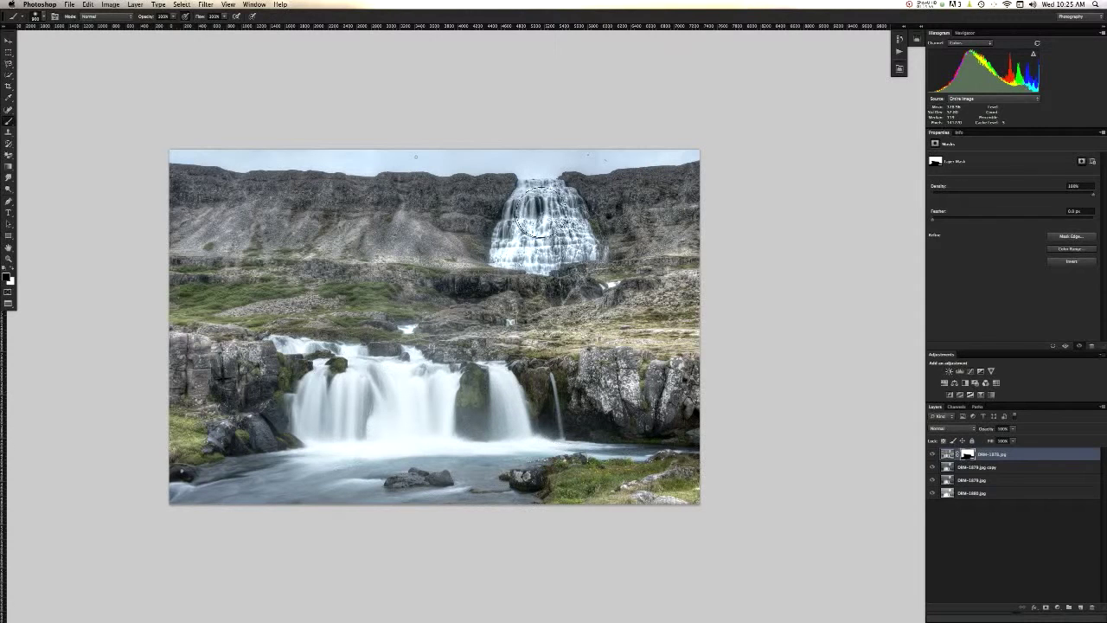
pyautogui.press('super+h')
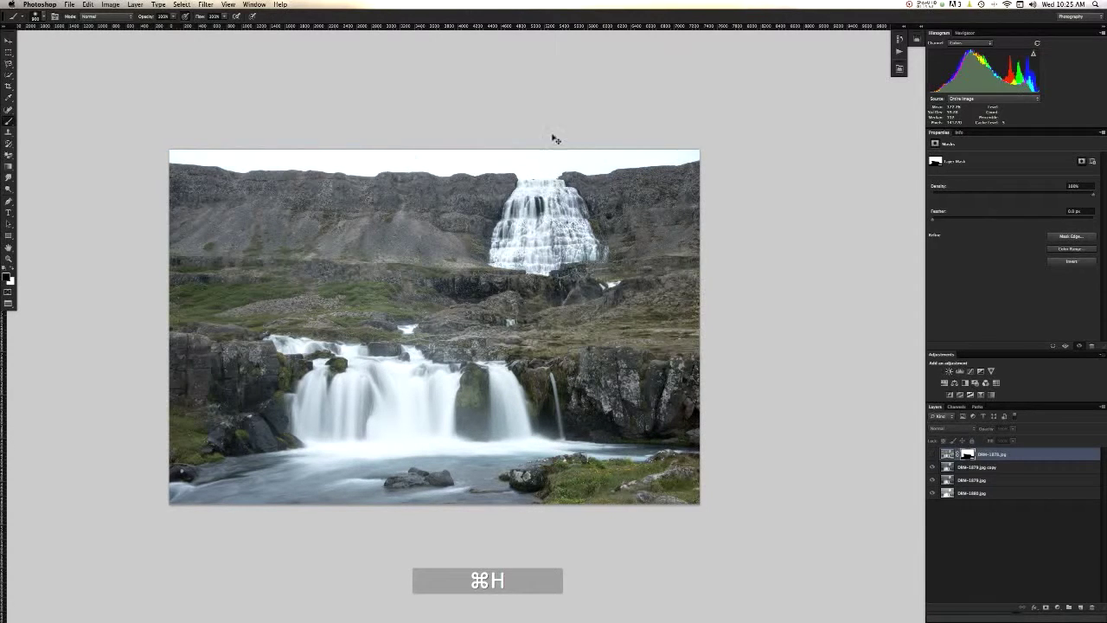
pyautogui.press('super+h')
pyautogui.press('super+h')
pyautogui.press('super+h')
# Paint black over the upper waterfall on the DRM-1878 mask, toggling the layer's visibility to compare.
pyautogui.moveTo(531, 227)
pyautogui.mouseDown()
pyautogui.moveTo(529, 245)
pyautogui.moveTo(566, 234)
pyautogui.moveTo(583, 251)
pyautogui.moveTo(547, 230)
pyautogui.moveTo(516, 248)
pyautogui.moveTo(542, 252)
pyautogui.moveTo(530, 247)
pyautogui.mouseUp()
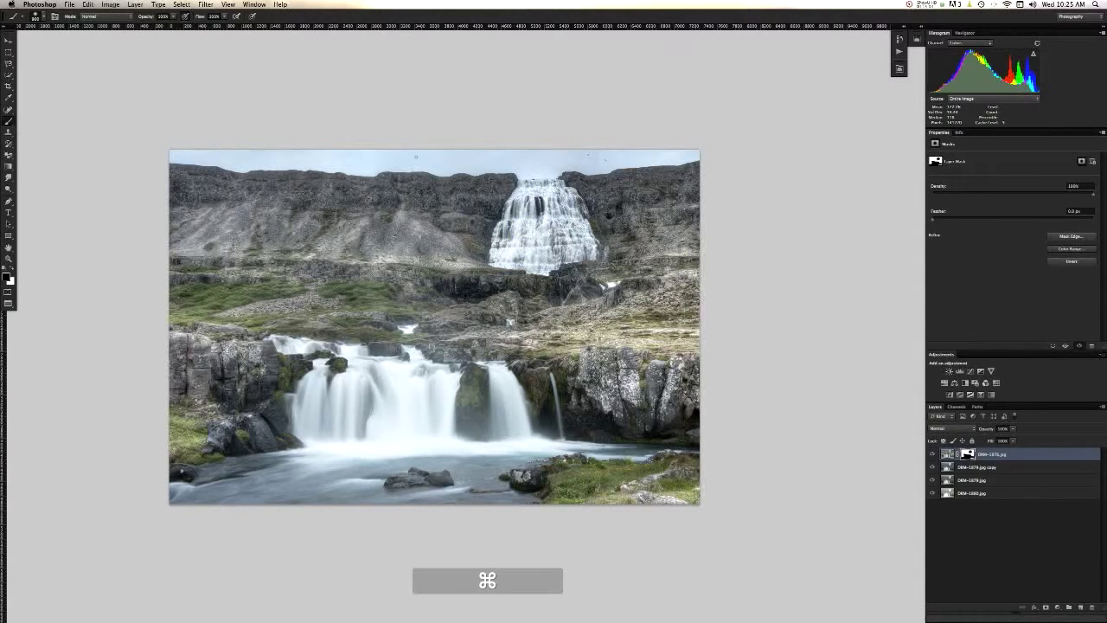
pyautogui.press('super+h')
pyautogui.press('super+h')
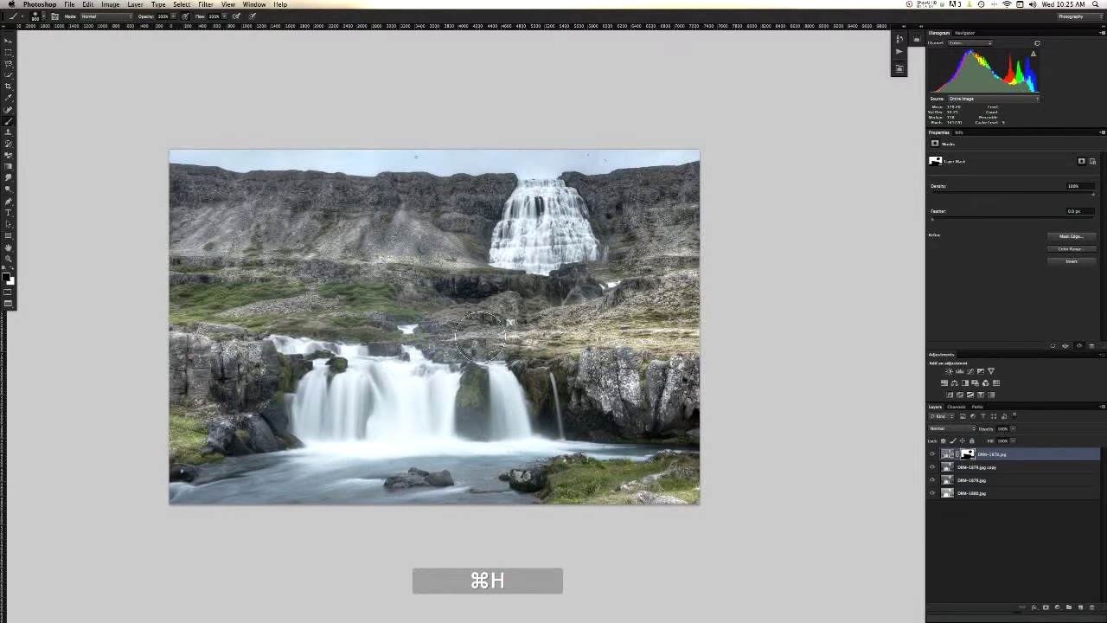
pyautogui.press('super+h')
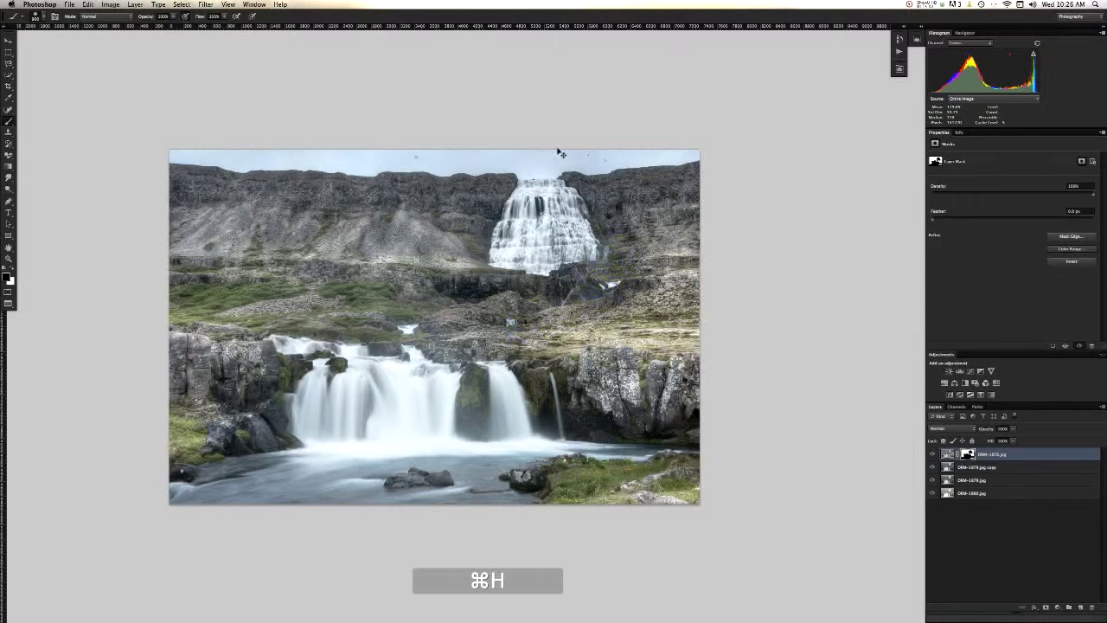
pyautogui.press('super+h')
# Paint black over the top tier of the upper waterfall on the mask, reducing the brush size for the narrower areas.
pyautogui.press('super+space')
pyautogui.moveTo(540, 204)
pyautogui.mouseDown()
pyautogui.moveTo(590, 198)
pyautogui.moveTo(596, 185)
pyautogui.moveTo(576, 180)
pyautogui.moveTo(591, 170)
pyautogui.moveTo(540, 280)
pyautogui.moveTo(529, 341)
pyautogui.moveTo(503, 375)
pyautogui.mouseUp()
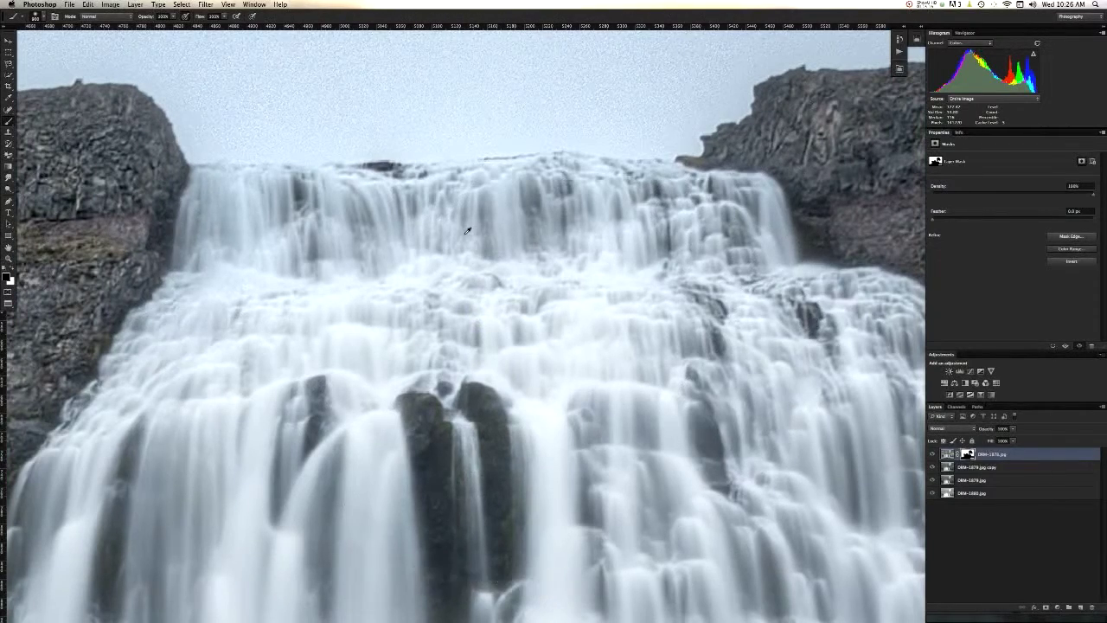
pyautogui.press('super+space')
pyautogui.hotkey('ctrl', 'alt', 'space')
pyautogui.click(384, 274)
pyautogui.click(449, 349)
pyautogui.moveTo(451, 354)
pyautogui.mouseDown()
pyautogui.moveTo(477, 354)
pyautogui.moveTo(423, 354)
pyautogui.moveTo(479, 353)
pyautogui.moveTo(453, 358)
pyautogui.moveTo(477, 415)
pyautogui.moveTo(476, 467)
pyautogui.moveTo(482, 433)
pyautogui.mouseUp()
pyautogui.moveTo(581, 271); pyautogui.dragTo(540, 269)
pyautogui.click(671, 239)
pyautogui.press('[')
pyautogui.press('[')
pyautogui.press('[')
pyautogui.moveTo(667, 241)
pyautogui.mouseDown()
pyautogui.moveTo(747, 215)
pyautogui.moveTo(744, 205)
pyautogui.moveTo(583, 194)
pyautogui.moveTo(485, 201)
pyautogui.moveTo(541, 222)
pyautogui.moveTo(582, 210)
pyautogui.moveTo(419, 221)
pyautogui.moveTo(219, 206)
pyautogui.moveTo(204, 215)
pyautogui.moveTo(175, 297)
pyautogui.moveTo(331, 252)
pyautogui.moveTo(522, 290)
pyautogui.mouseUp()
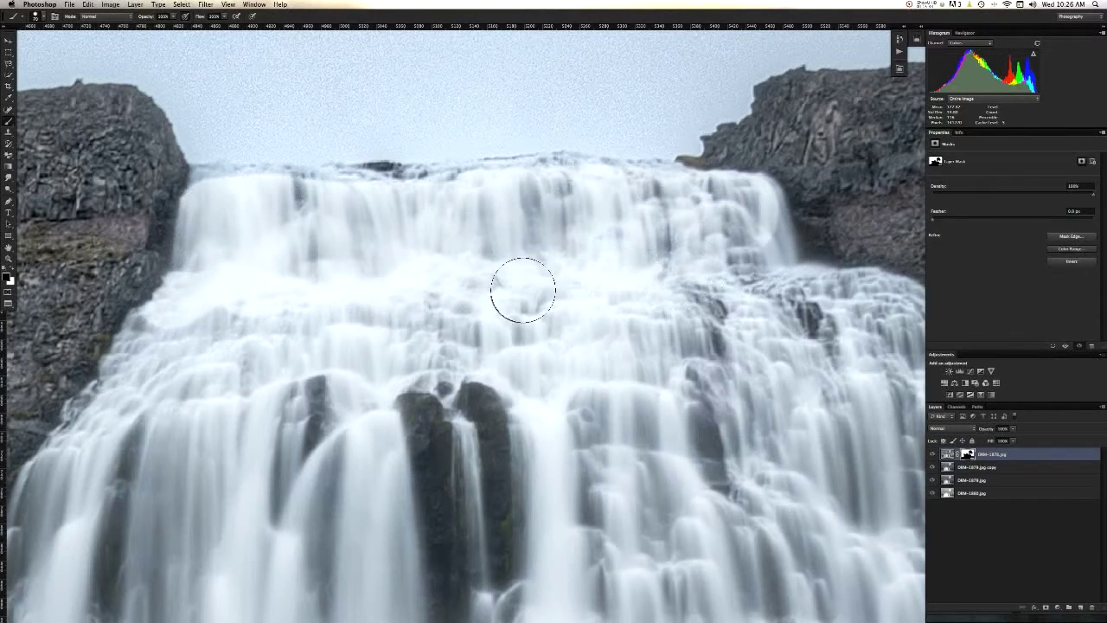
# Paint black at 20% opacity along the crest and upper-left part of the upper waterfall on the mask.
pyautogui.press('2')
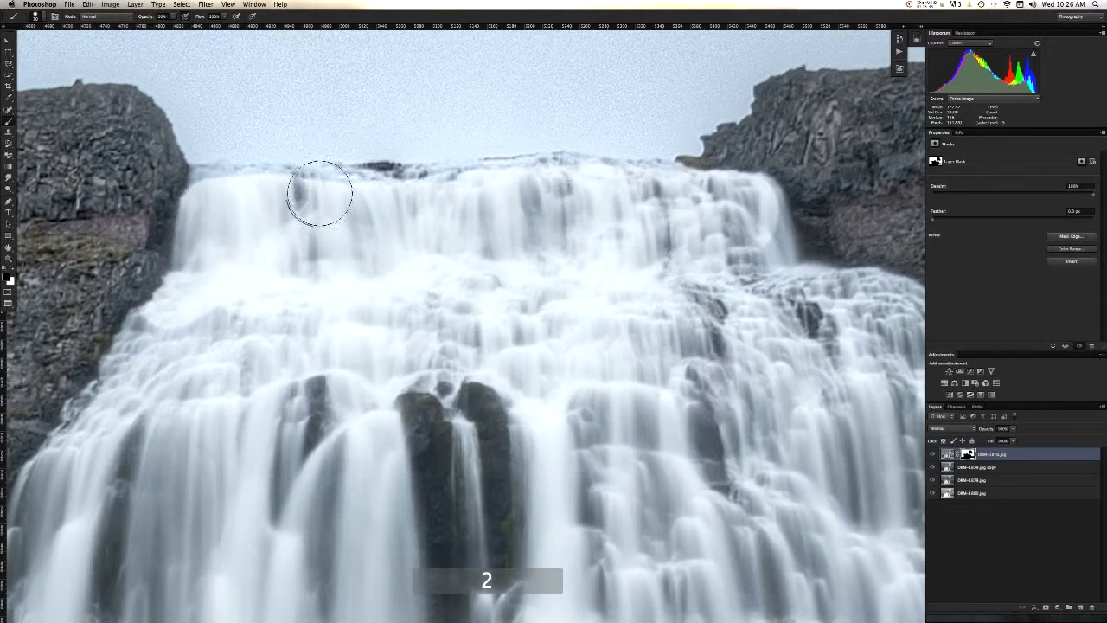
pyautogui.moveTo(336, 272)
pyautogui.mouseDown()
pyautogui.moveTo(342, 173)
pyautogui.moveTo(302, 193)
pyautogui.moveTo(233, 180)
pyautogui.mouseUp()
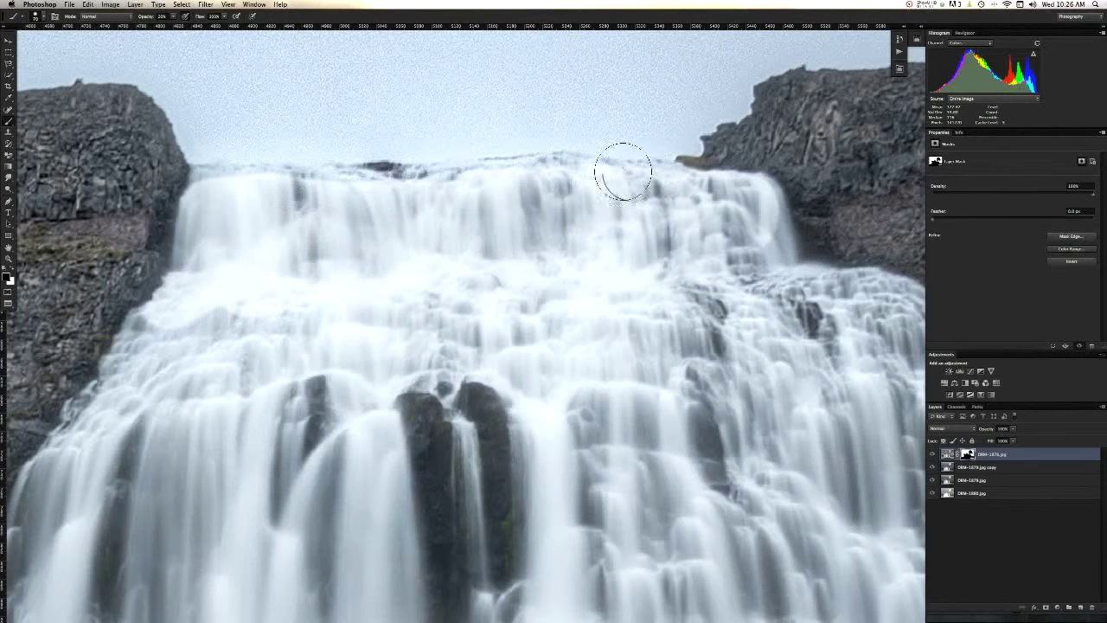
pyautogui.click(218, 177)
pyautogui.moveTo(218, 177)
pyautogui.mouseDown()
pyautogui.moveTo(178, 303)
pyautogui.moveTo(217, 371)
pyautogui.mouseUp()
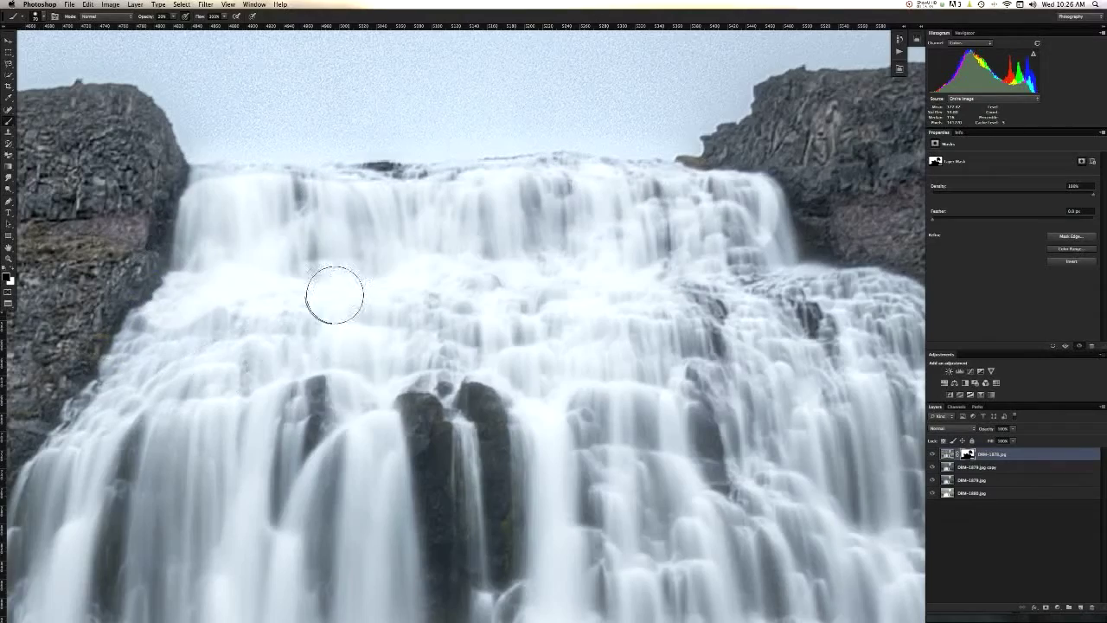
pyautogui.press('super+space')
pyautogui.moveTo(378, 323); pyautogui.dragTo(360, 294)
pyautogui.click(359, 284)
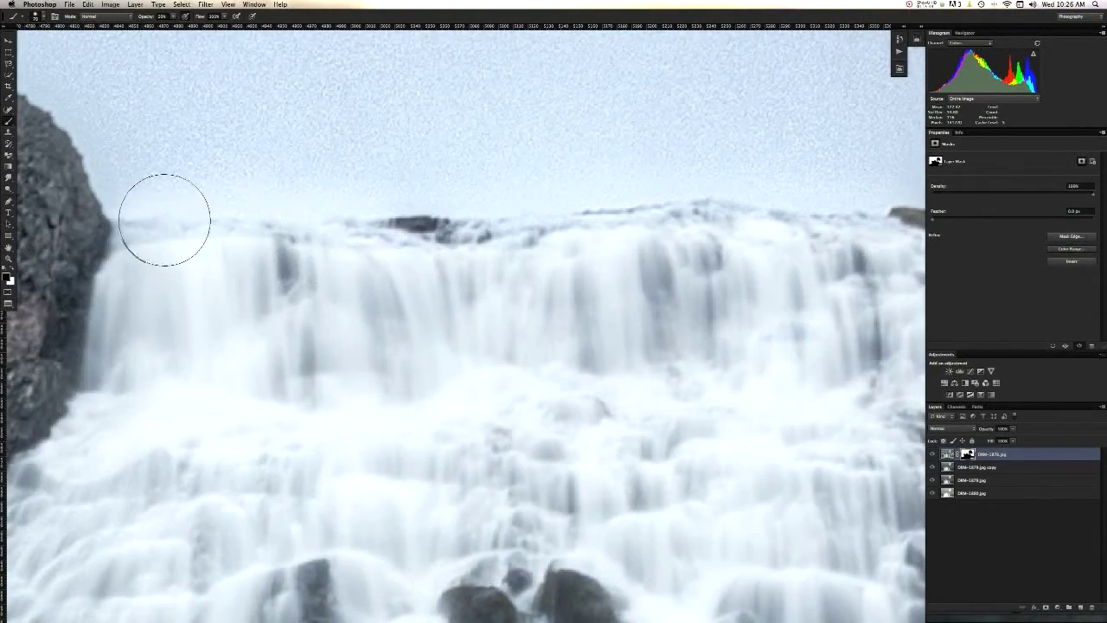
# Paint white at 20% opacity over the sky just above the upper waterfall's crest on the mask.
pyautogui.press('super+space')
pyautogui.moveTo(645, 273)
pyautogui.mouseDown()
pyautogui.moveTo(574, 265)
pyautogui.moveTo(551, 288)
pyautogui.mouseUp()
pyautogui.press('x')
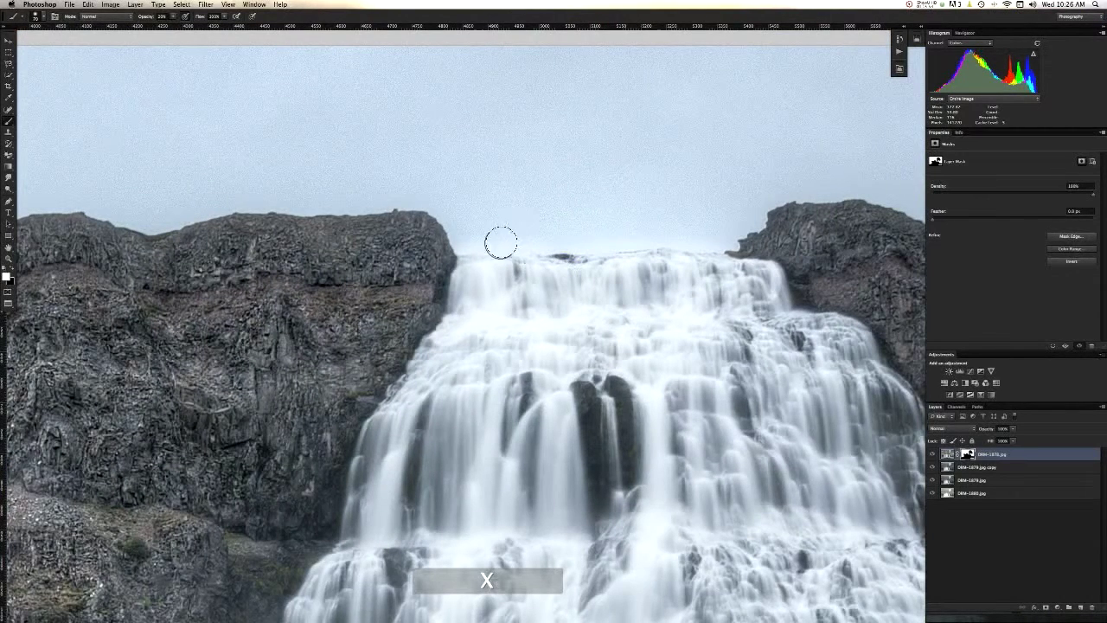
pyautogui.click(524, 247)
pyautogui.click(581, 249)
pyautogui.click(590, 241)
pyautogui.click(695, 243)
pyautogui.click(630, 240)
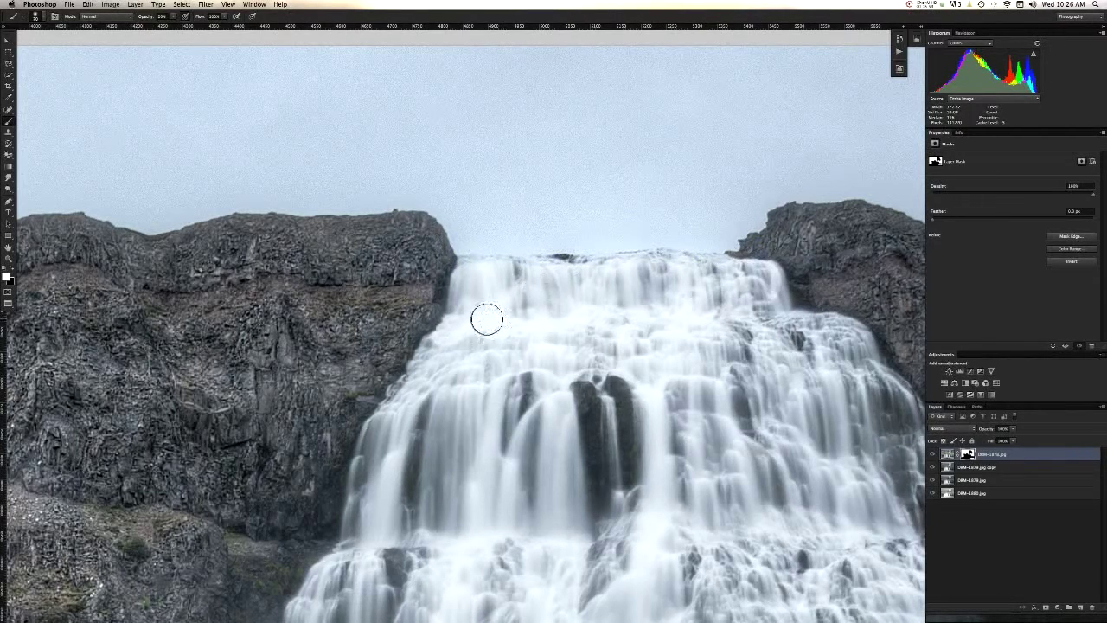
# Paint black over the middle and lower tiers of the upper waterfall with an enlarged brush, raising its opacity to 100%.
pyautogui.press('super+minus')
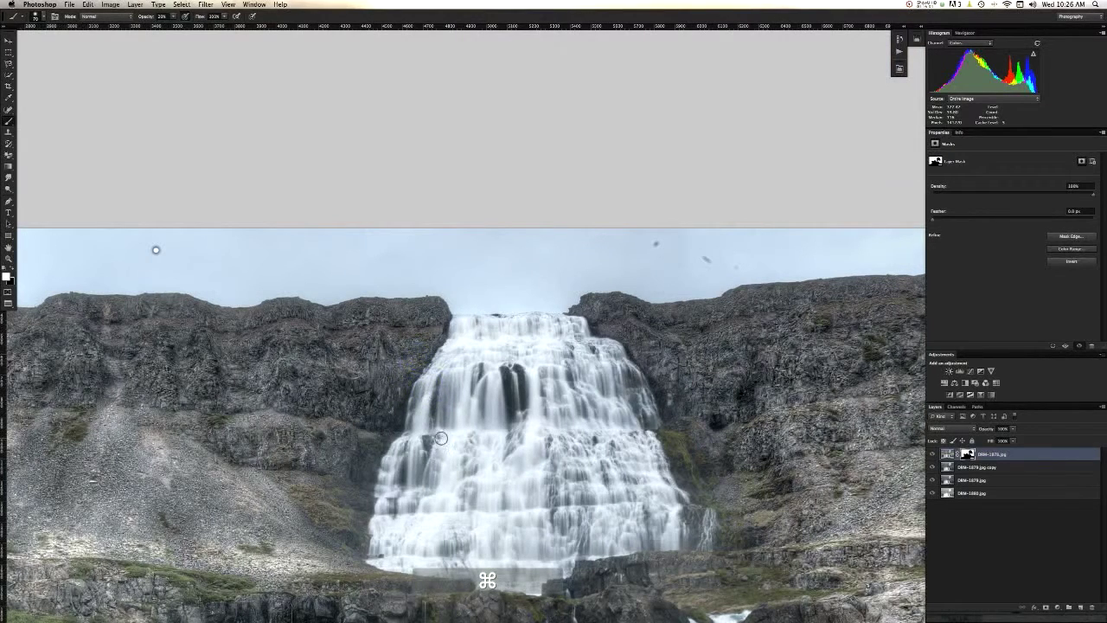
pyautogui.press('x')
pyautogui.moveTo(508, 391)
pyautogui.keyDown('ctrl'); pyautogui.keyDown('alt'); pyautogui.mouseDown()
pyautogui.moveTo(536, 394)
pyautogui.moveTo(530, 416)
pyautogui.mouseUp(); pyautogui.keyUp('alt'); pyautogui.keyUp('ctrl')
pyautogui.moveTo(478, 484)
pyautogui.keyDown('ctrl'); pyautogui.keyDown('alt'); pyautogui.mouseDown()
pyautogui.moveTo(574, 469)
pyautogui.moveTo(570, 509)
pyautogui.moveTo(564, 471)
pyautogui.moveTo(582, 464)
pyautogui.moveTo(606, 492)
pyautogui.moveTo(626, 486)
pyautogui.moveTo(615, 468)
pyautogui.moveTo(494, 464)
pyautogui.moveTo(508, 404)
pyautogui.moveTo(546, 453)
pyautogui.moveTo(570, 429)
pyautogui.moveTo(579, 457)
pyautogui.moveTo(523, 513)
pyautogui.moveTo(491, 509)
pyautogui.moveTo(473, 530)
pyautogui.moveTo(576, 517)
pyautogui.mouseUp(); pyautogui.keyUp('alt'); pyautogui.keyUp('ctrl')
pyautogui.press('8')
pyautogui.click(563, 470)
pyautogui.press('0')
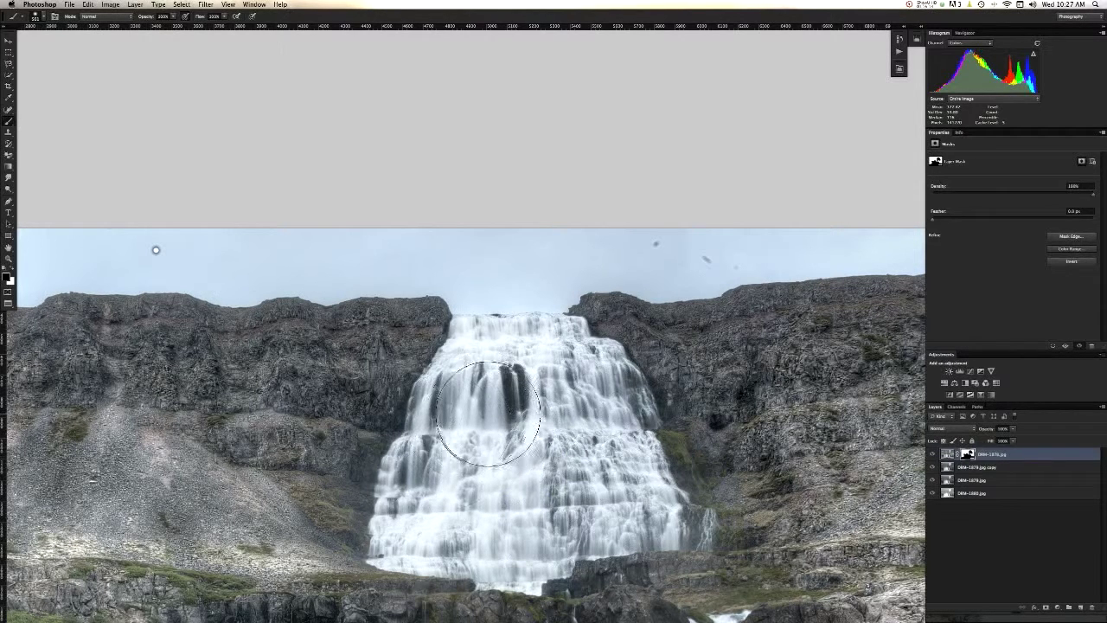
# Paint white on the mask with a smaller brush at 50% opacity over the dark cliff edges beside the upper waterfall.
pyautogui.press('x')
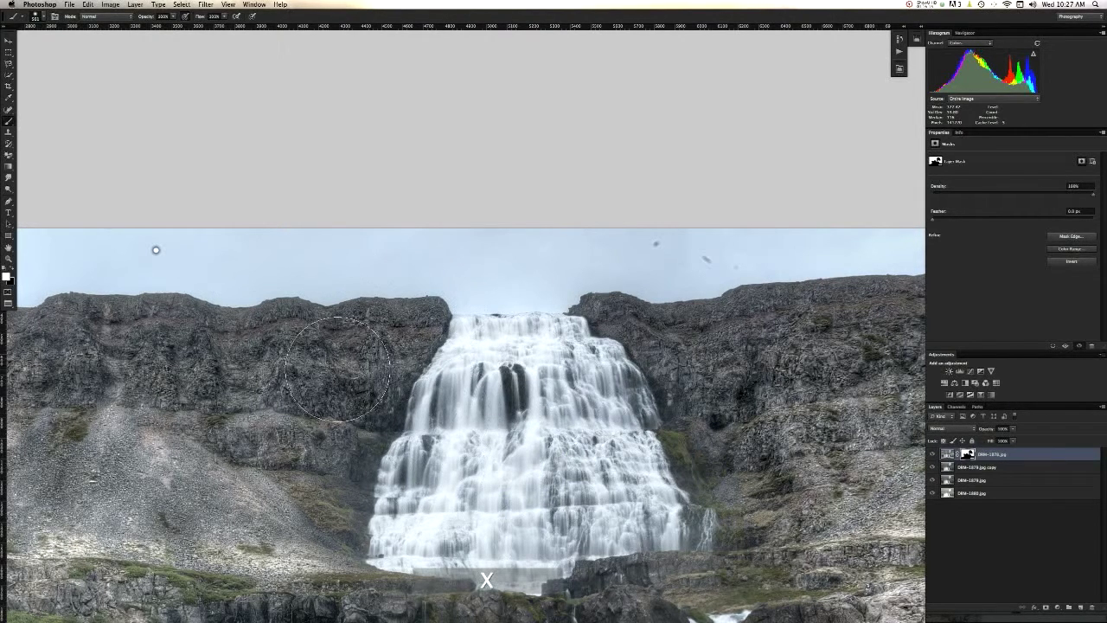
pyautogui.moveTo(362, 407)
pyautogui.keyDown('ctrl'); pyautogui.keyDown('alt'); pyautogui.mouseDown()
pyautogui.moveTo(320, 406)
pyautogui.moveTo(340, 419)
pyautogui.moveTo(337, 358)
pyautogui.mouseUp(); pyautogui.keyUp('alt'); pyautogui.keyUp('ctrl')
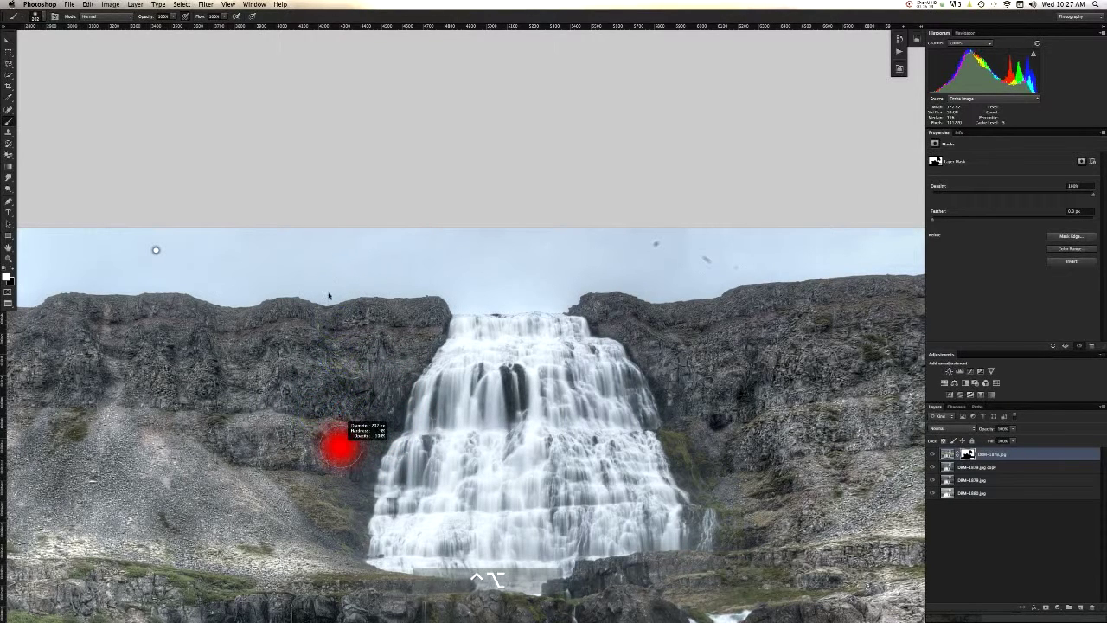
pyautogui.moveTo(340, 446); pyautogui.dragTo(339, 342)
pyautogui.press('3')
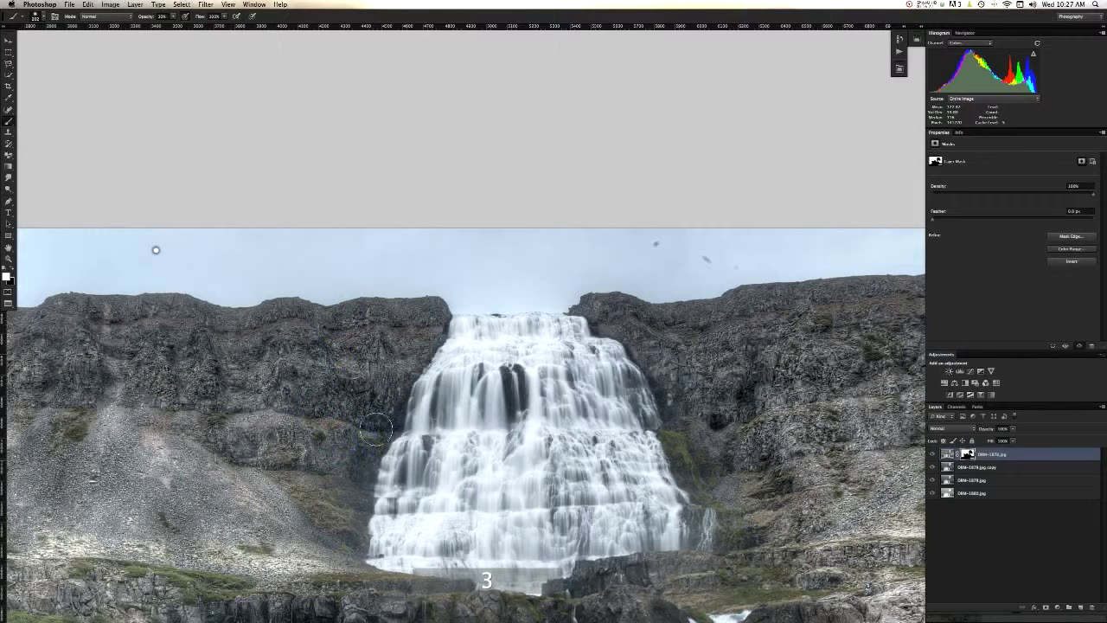
pyautogui.press('5')
pyautogui.moveTo(351, 512); pyautogui.dragTo(354, 497)
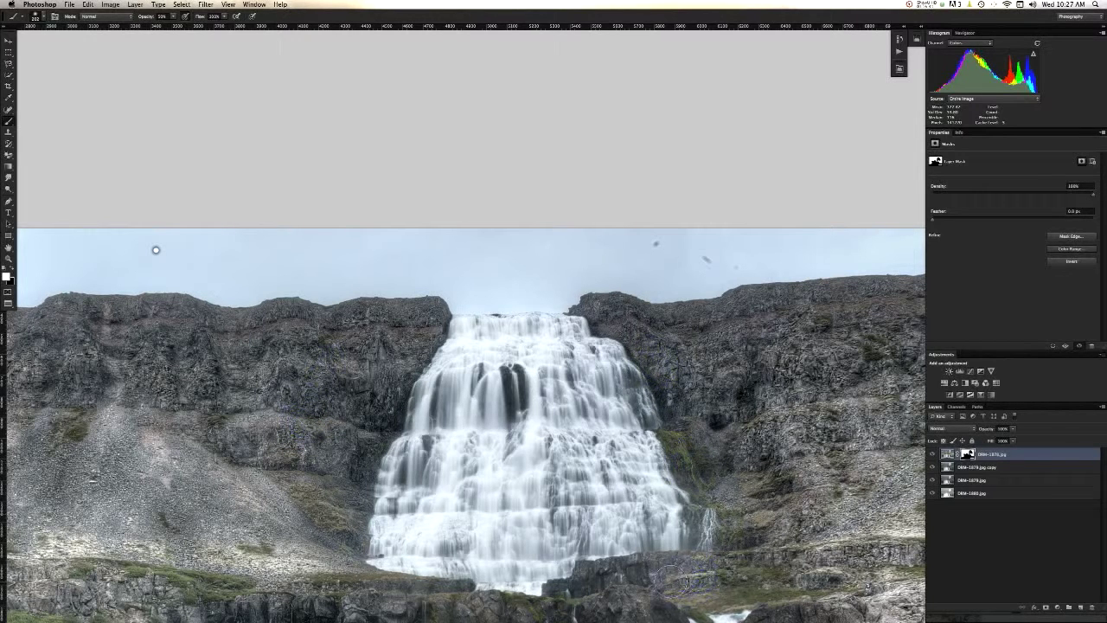
# Paint white at 50% opacity on the mask over the rocks below the upper waterfall and around the small cascade.
pyautogui.press('space')
pyautogui.moveTo(658, 575); pyautogui.dragTo(606, 497)
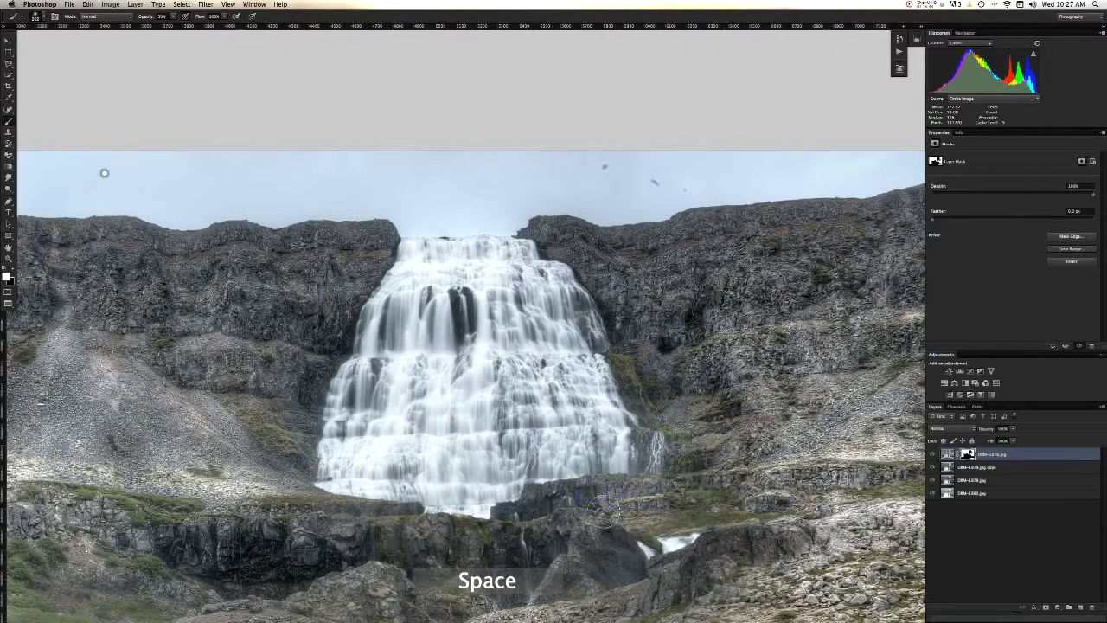
pyautogui.moveTo(603, 559)
pyautogui.mouseDown()
pyautogui.moveTo(623, 562)
pyautogui.moveTo(567, 590)
pyautogui.mouseUp()
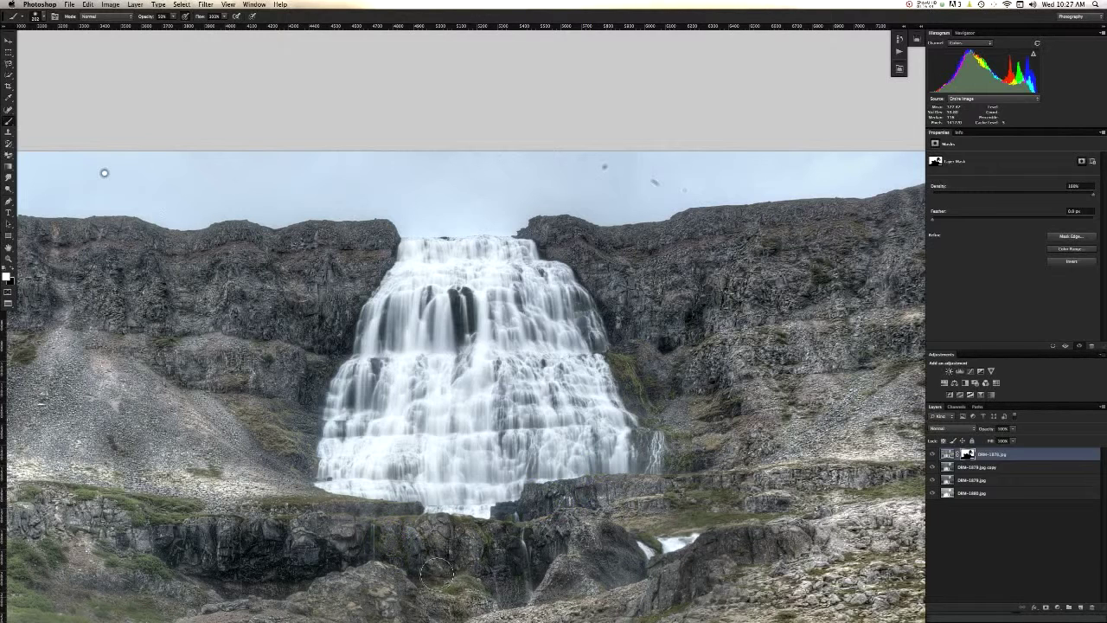
pyautogui.press('space')
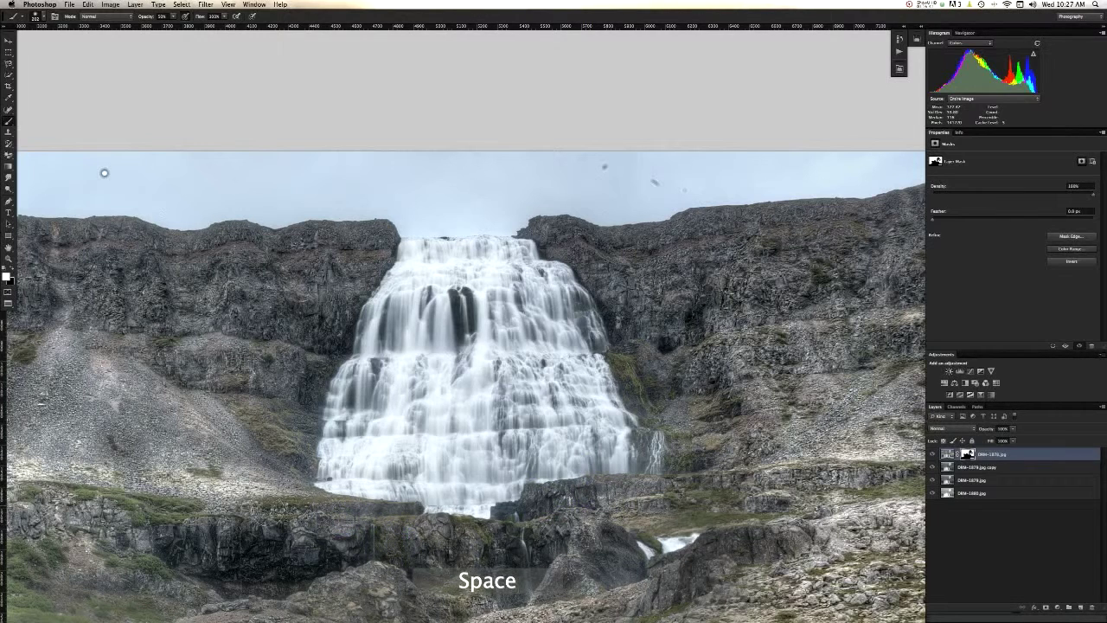
pyautogui.moveTo(373, 527)
pyautogui.mouseDown()
pyautogui.moveTo(387, 470)
pyautogui.moveTo(379, 443)
pyautogui.mouseUp()
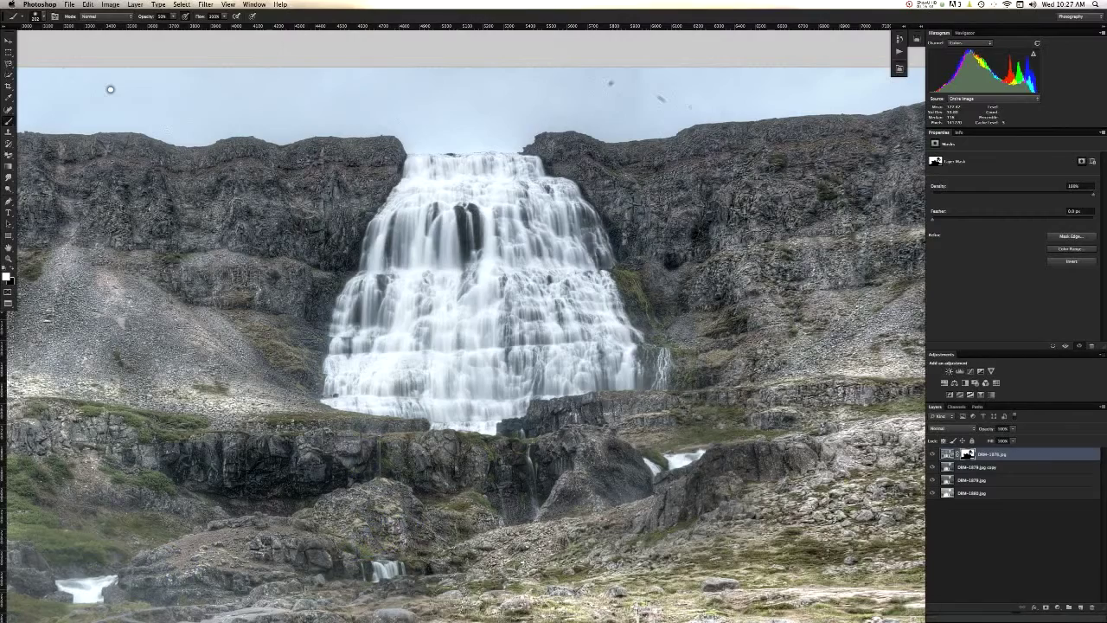
pyautogui.press('space')
pyautogui.moveTo(385, 501); pyautogui.dragTo(403, 464)
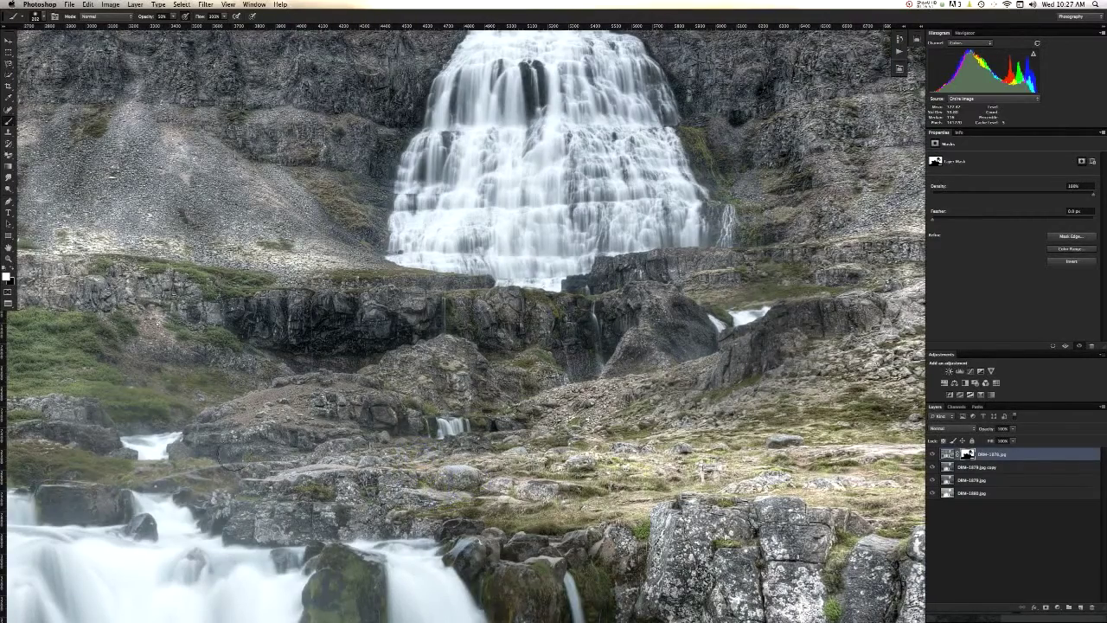
# Paint white at 50% opacity over the grassy ground above the lower falls and the mossy rocks on their left side.
pyautogui.press('space')
pyautogui.moveTo(243, 437); pyautogui.dragTo(536, 325)
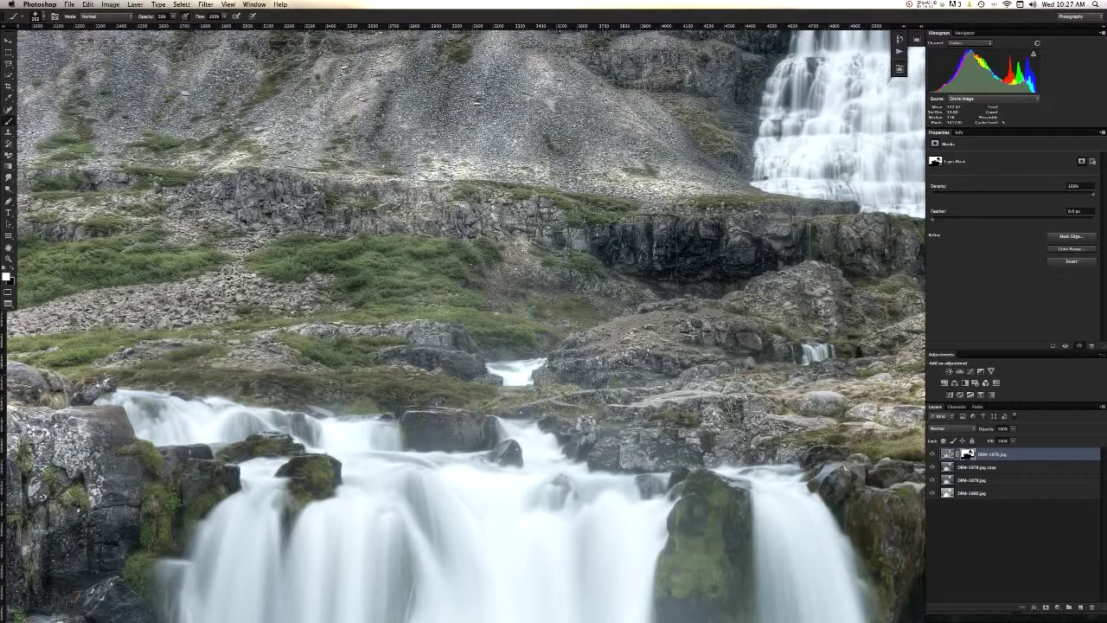
pyautogui.moveTo(359, 367); pyautogui.dragTo(369, 389)
pyautogui.moveTo(184, 477)
pyautogui.mouseDown()
pyautogui.moveTo(153, 507)
pyautogui.moveTo(113, 422)
pyautogui.mouseUp()
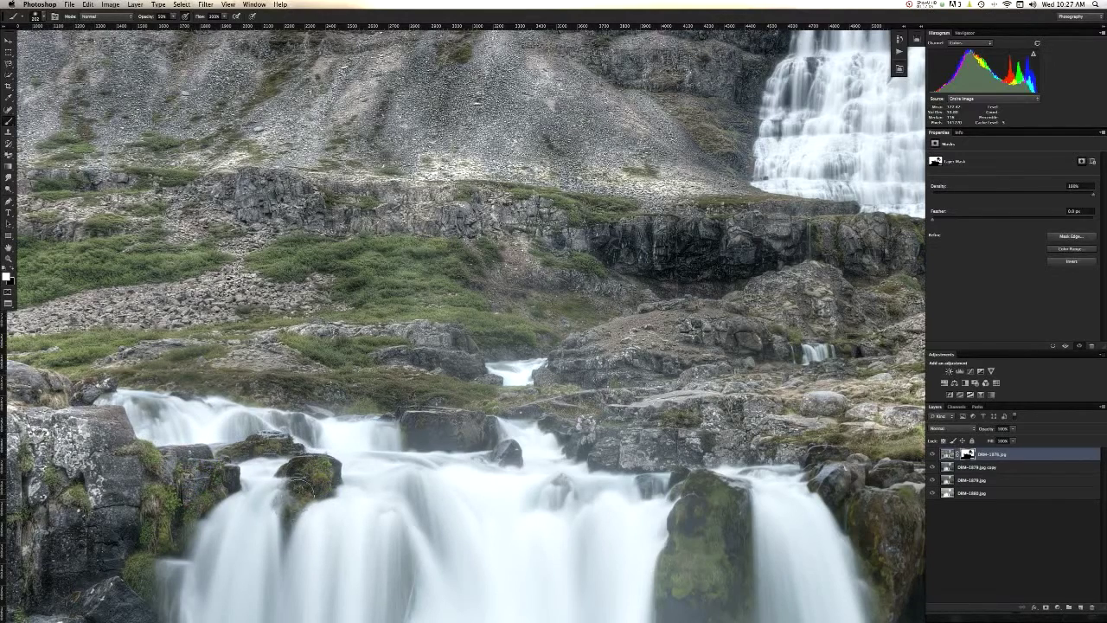
# Paint white on the mask over the mossy rock dividing the lower falls and the rocks around the thin stream.
pyautogui.press('space')
pyautogui.moveTo(630, 469); pyautogui.dragTo(553, 371)
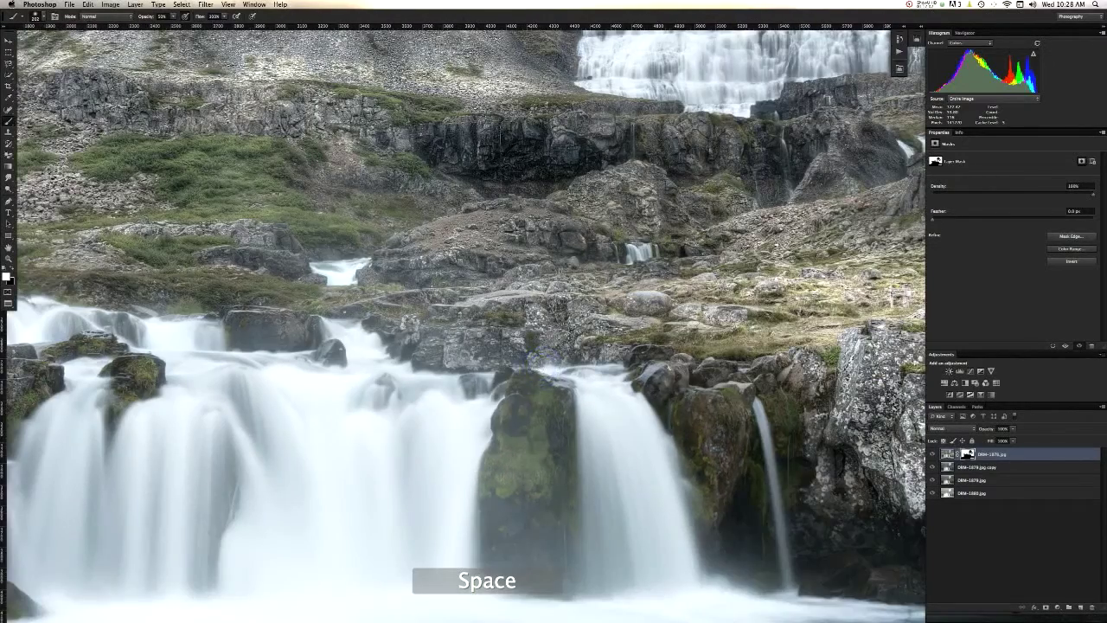
pyautogui.moveTo(521, 464)
pyautogui.mouseDown()
pyautogui.moveTo(556, 426)
pyautogui.moveTo(537, 389)
pyautogui.moveTo(518, 423)
pyautogui.moveTo(524, 447)
pyautogui.moveTo(515, 406)
pyautogui.moveTo(527, 435)
pyautogui.moveTo(509, 453)
pyautogui.moveTo(531, 386)
pyautogui.moveTo(559, 424)
pyautogui.moveTo(551, 498)
pyautogui.mouseUp()
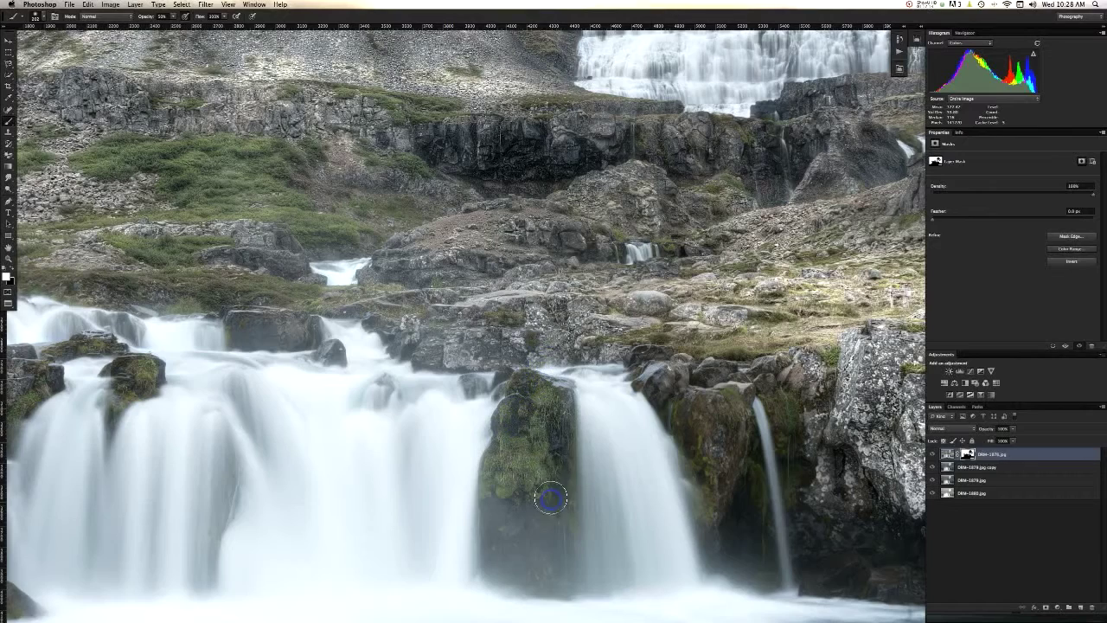
pyautogui.press('space')
pyautogui.moveTo(437, 392); pyautogui.dragTo(374, 230)
pyautogui.moveTo(648, 303)
pyautogui.mouseDown()
pyautogui.moveTo(668, 232)
pyautogui.moveTo(613, 212)
pyautogui.moveTo(712, 214)
pyautogui.moveTo(736, 251)
pyautogui.moveTo(758, 239)
pyautogui.moveTo(727, 210)
pyautogui.moveTo(747, 352)
pyautogui.mouseUp()
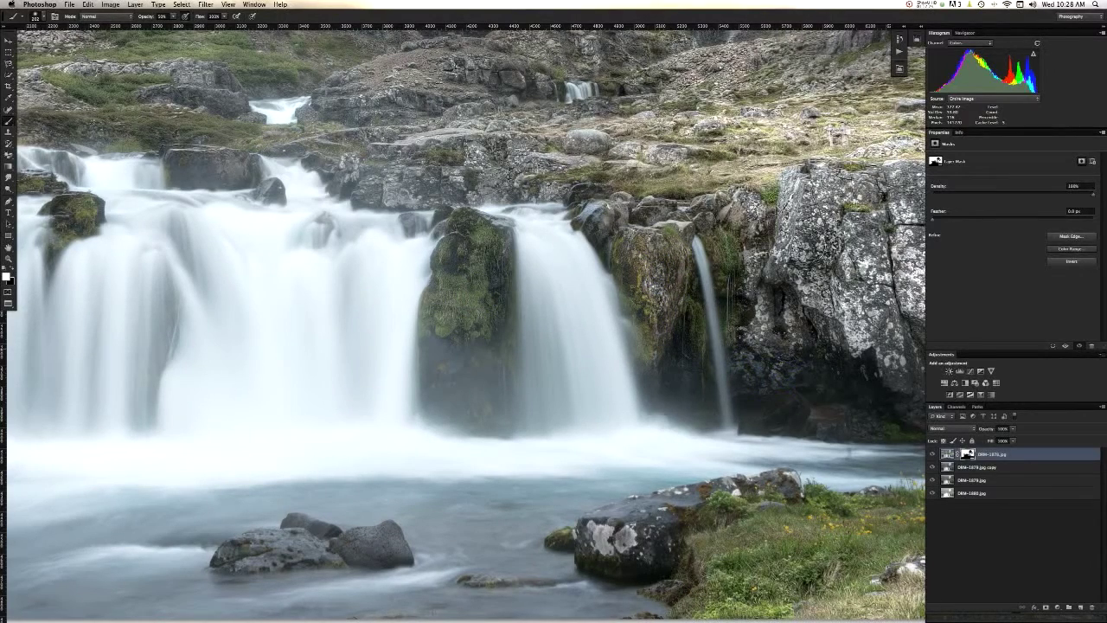
# Paint white on the mask over the foreground boulder by the bank and the rocks standing in the river.
pyautogui.press('space')
pyautogui.moveTo(610, 422); pyautogui.dragTo(554, 331)
pyautogui.press('super+r')
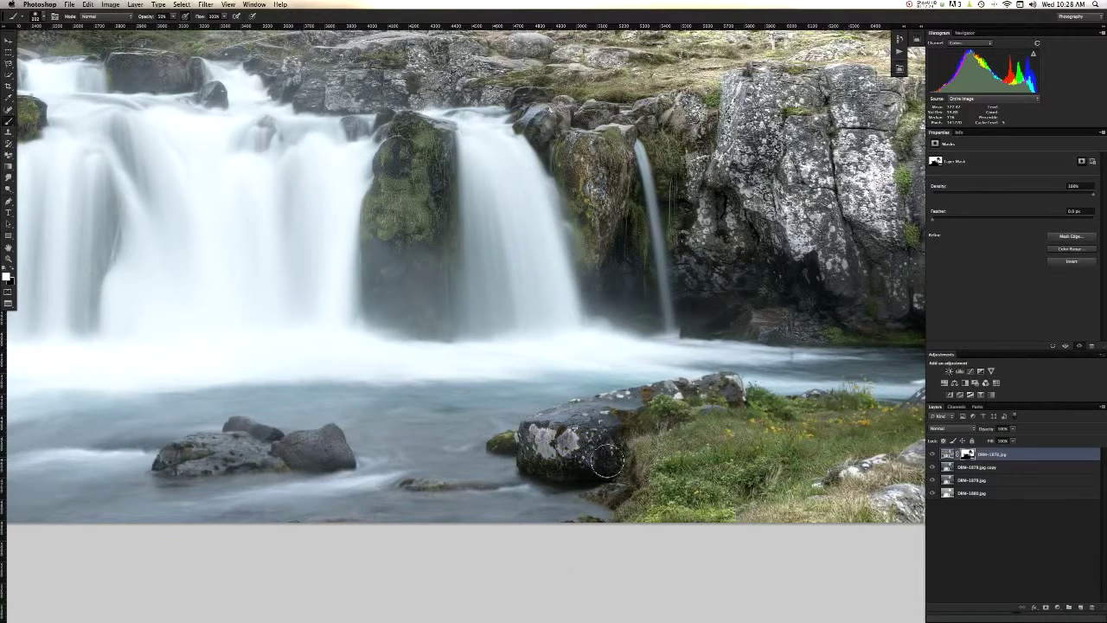
pyautogui.moveTo(275, 438)
pyautogui.mouseDown()
pyautogui.moveTo(193, 447)
pyautogui.moveTo(180, 461)
pyautogui.moveTo(309, 457)
pyautogui.moveTo(337, 439)
pyautogui.mouseUp()
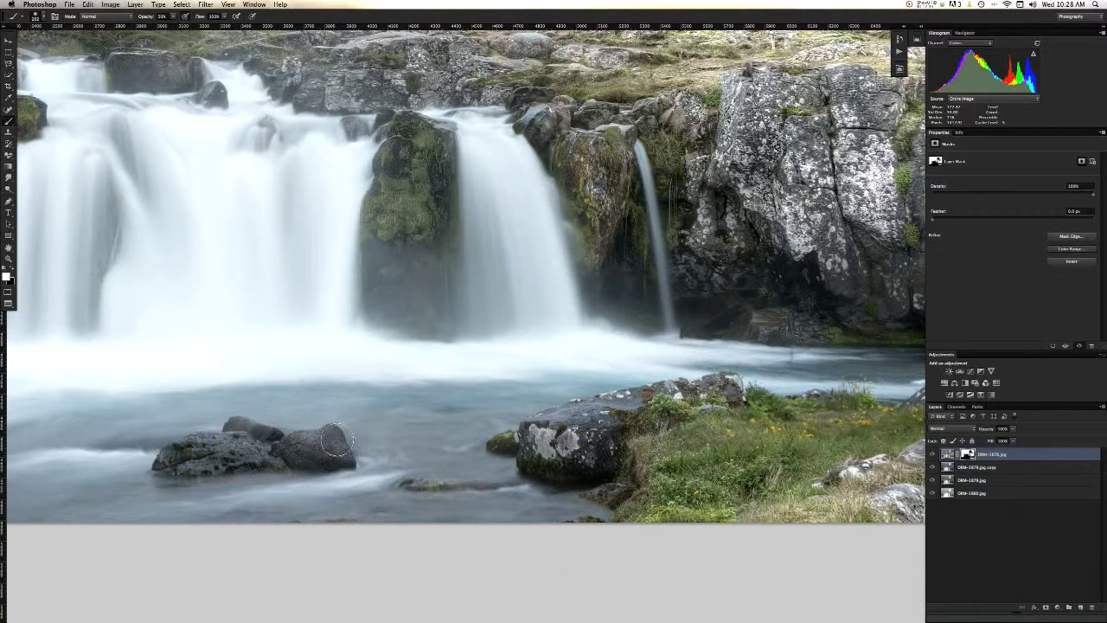
# Paint white with a larger brush over the grassy foreground bank, its boulder and the rocks by the lower falls.
pyautogui.press('super+minus')
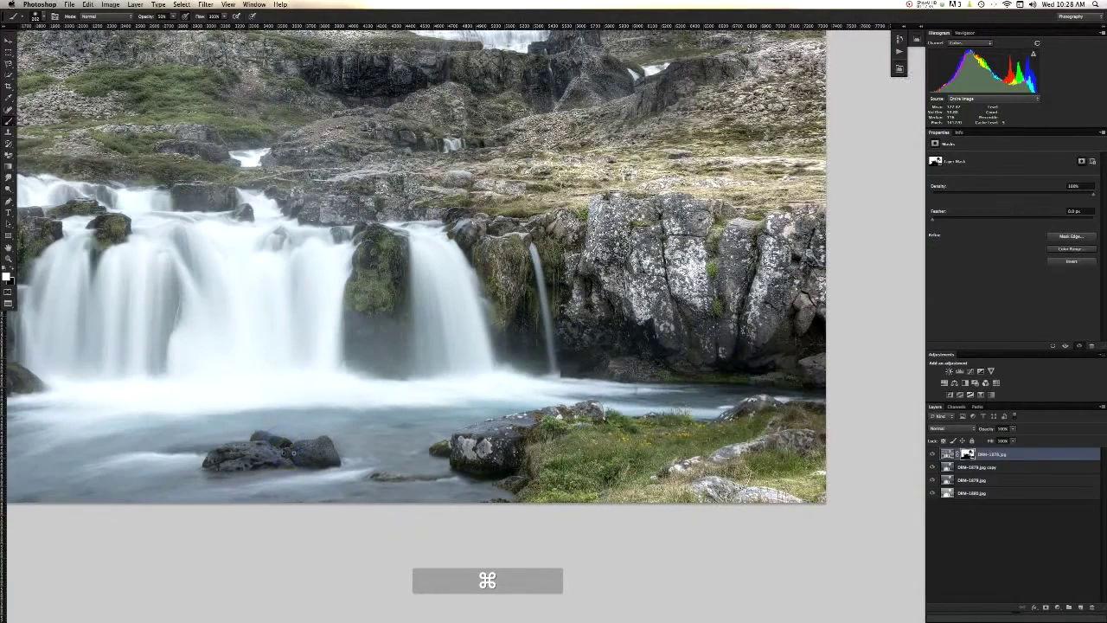
pyautogui.moveTo(638, 463); pyautogui.dragTo(764, 465)
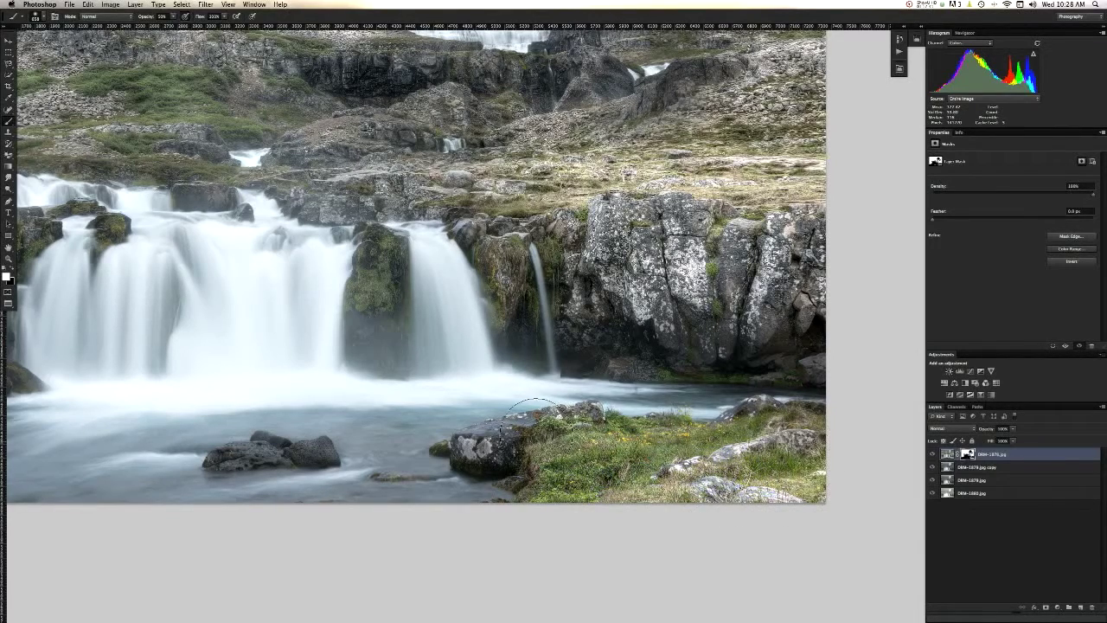
pyautogui.moveTo(531, 446); pyautogui.dragTo(484, 437)
pyautogui.moveTo(349, 346); pyautogui.dragTo(369, 341)
# Inspect the top layer's mask on its own against the full image.
pyautogui.scroll(1, 347, 344)
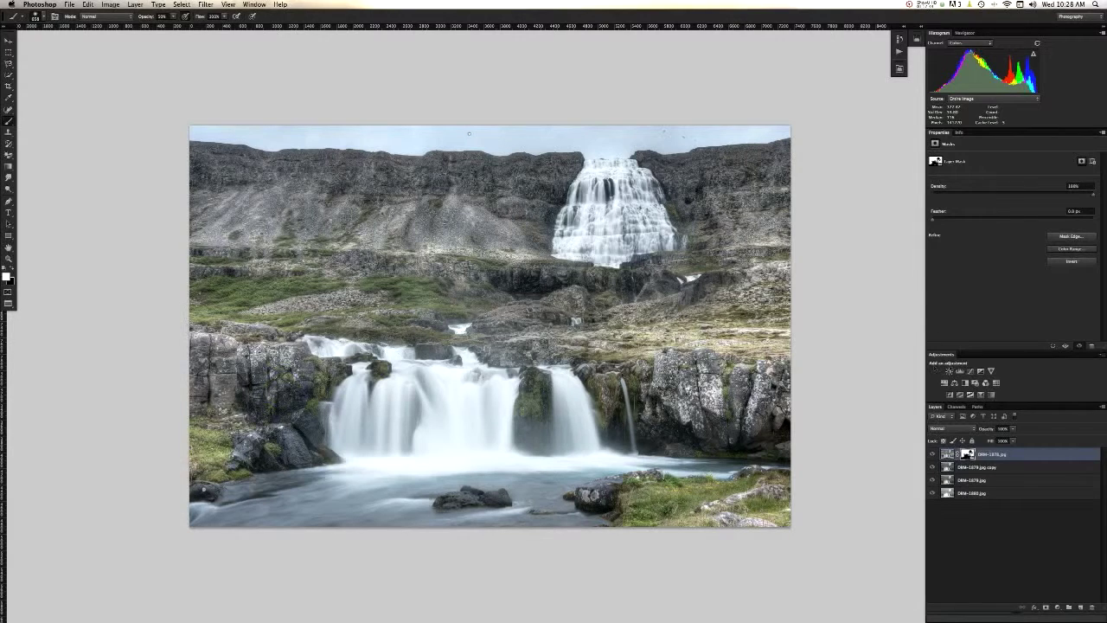
pyautogui.keyDown('alt'); pyautogui.click(969, 457); pyautogui.keyUp('alt')
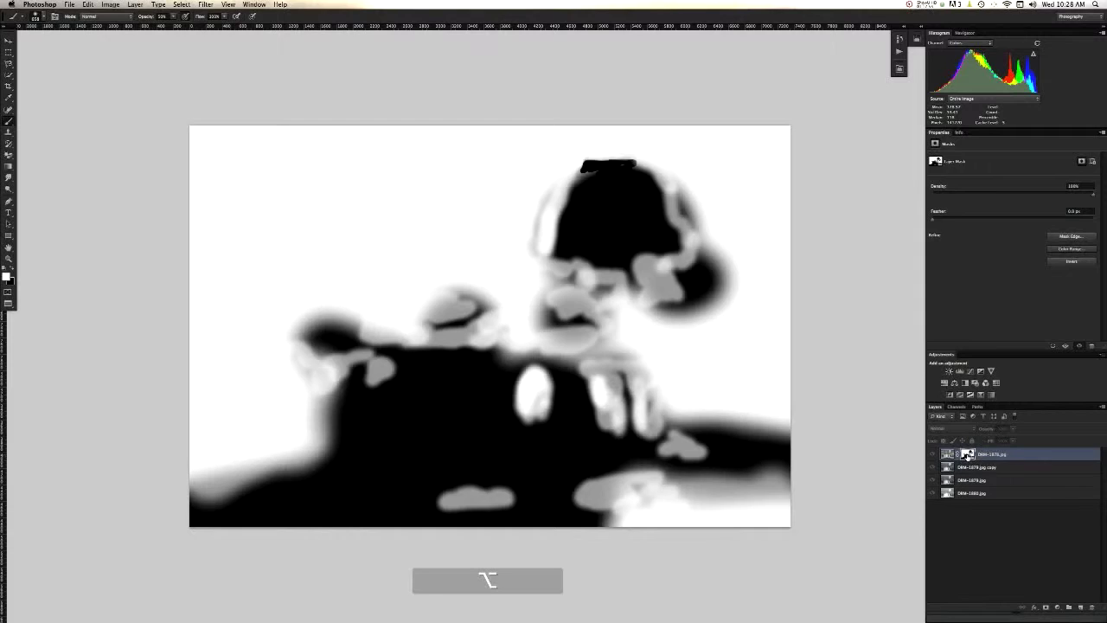
pyautogui.keyDown('alt'); pyautogui.click(968, 456); pyautogui.keyUp('alt')
pyautogui.keyDown('alt'); pyautogui.click(968, 457); pyautogui.keyUp('alt')
pyautogui.keyDown('alt'); pyautogui.click(968, 456); pyautogui.keyUp('alt')
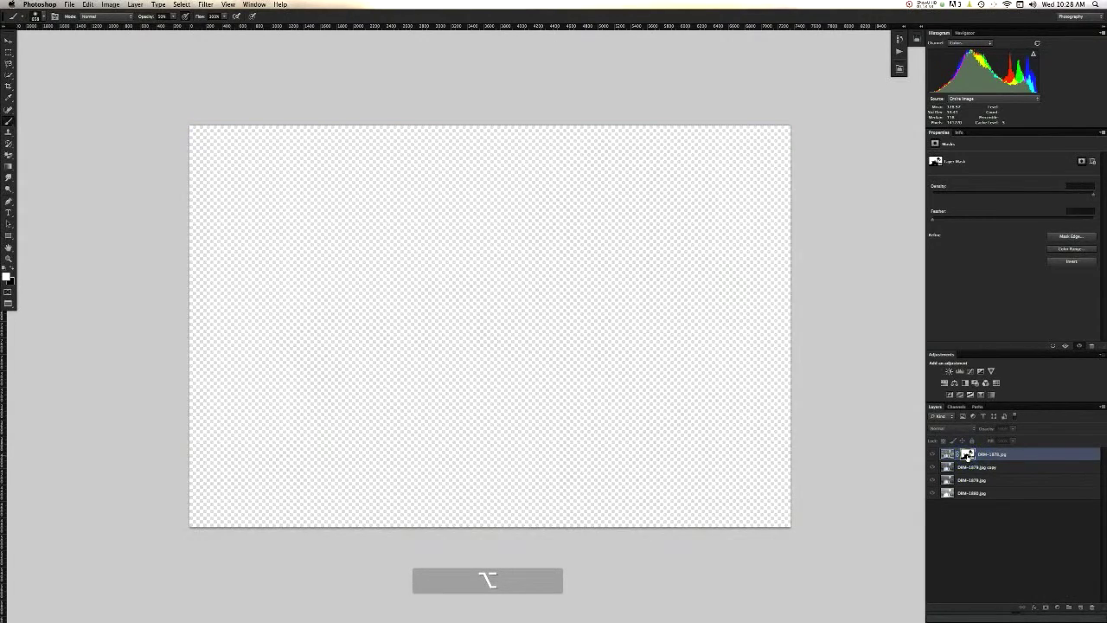
# Show the mask as a red overlay and paint white over the spill on the right bank and the rocks and slopes around the cascades.
pyautogui.press('\\')
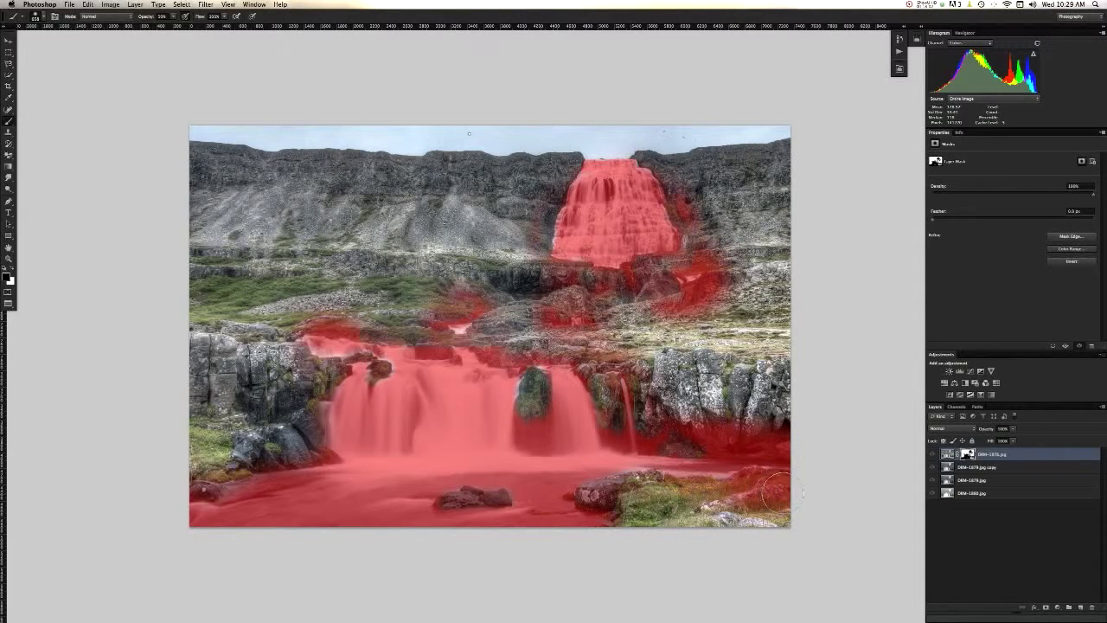
pyautogui.press('x')
pyautogui.moveTo(774, 485)
pyautogui.mouseDown()
pyautogui.moveTo(741, 492)
pyautogui.moveTo(796, 495)
pyautogui.mouseUp()
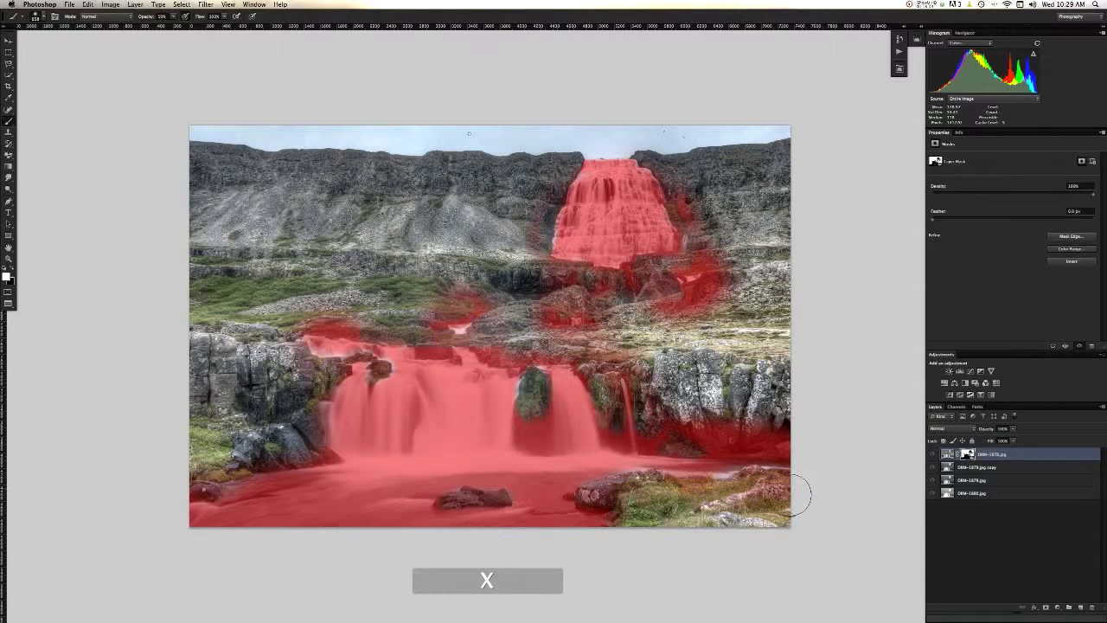
pyautogui.moveTo(679, 324)
pyautogui.mouseDown()
pyautogui.moveTo(705, 312)
pyautogui.moveTo(572, 330)
pyautogui.moveTo(554, 320)
pyautogui.moveTo(588, 298)
pyautogui.moveTo(575, 281)
pyautogui.moveTo(644, 299)
pyautogui.moveTo(705, 286)
pyautogui.moveTo(695, 208)
pyautogui.moveTo(731, 254)
pyautogui.mouseUp()
pyautogui.moveTo(439, 305)
pyautogui.mouseDown()
pyautogui.moveTo(493, 294)
pyautogui.moveTo(350, 313)
pyautogui.mouseUp()
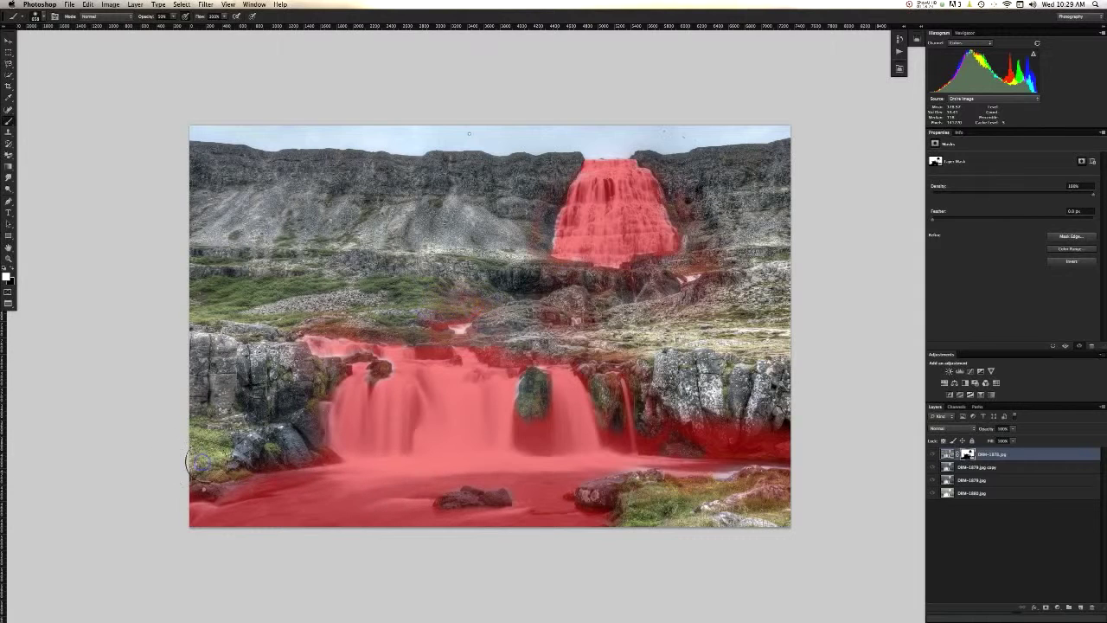
# Paint white over the remaining red spill beside the upper waterfall and on the cliff right of the lower falls, then set brush opacity to 20%.
pyautogui.press('super+period')
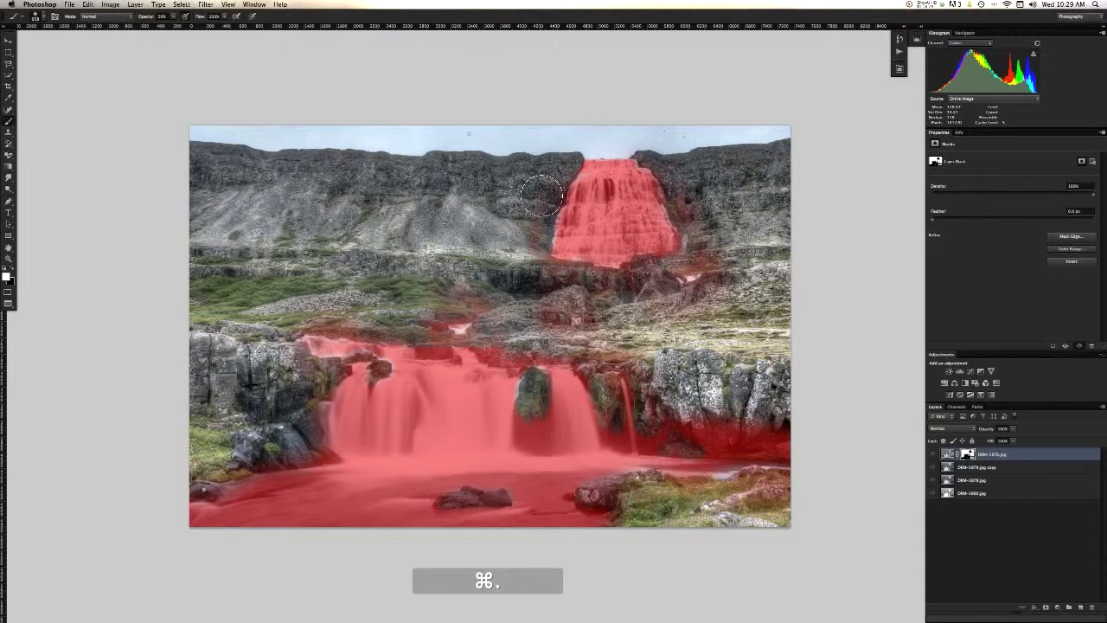
pyautogui.press('x')
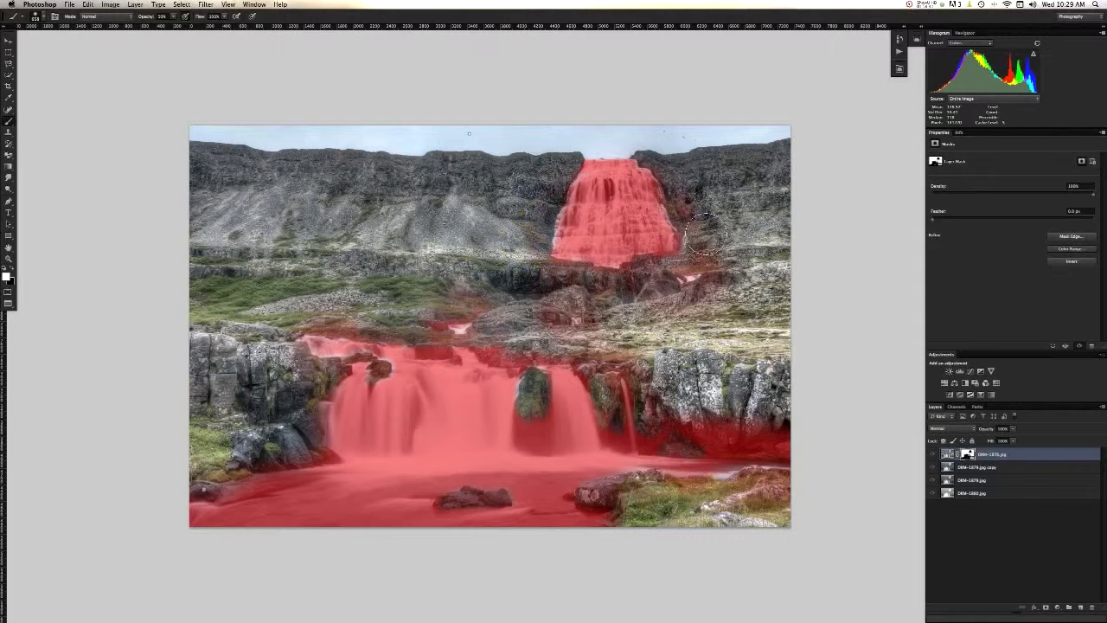
pyautogui.moveTo(726, 264); pyautogui.dragTo(696, 270)
pyautogui.moveTo(709, 414)
pyautogui.mouseDown()
pyautogui.moveTo(766, 433)
pyautogui.moveTo(763, 443)
pyautogui.moveTo(672, 422)
pyautogui.moveTo(644, 381)
pyautogui.mouseUp()
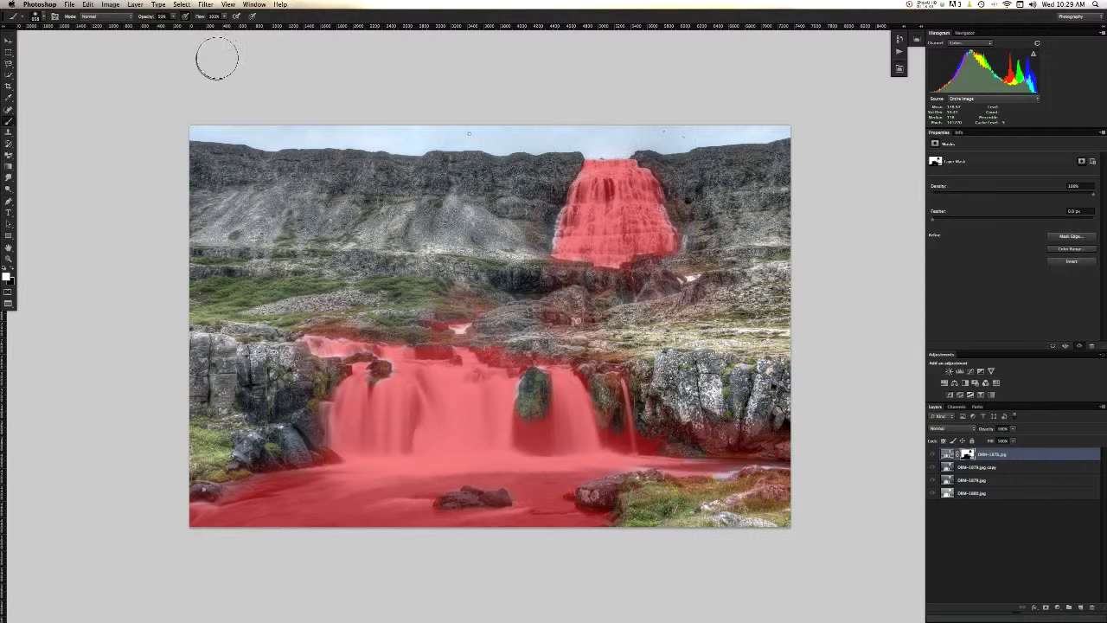
pyautogui.press('2')
# Hide the red mask overlay and merge the masked top layer into the layer directly beneath it.
pyautogui.press('\\')
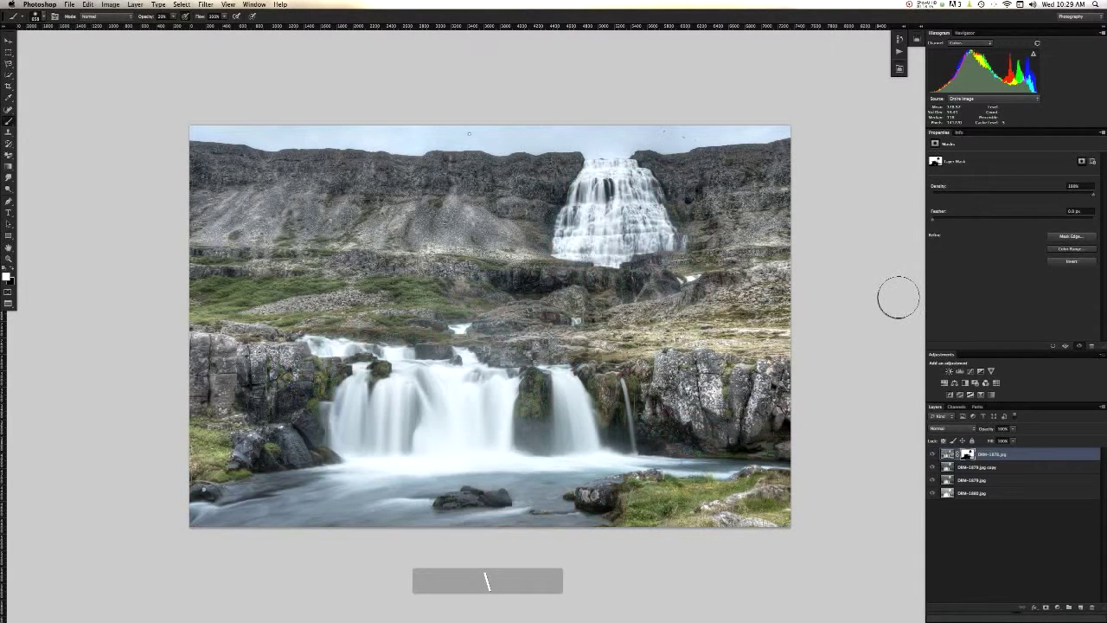
pyautogui.press('super+e')
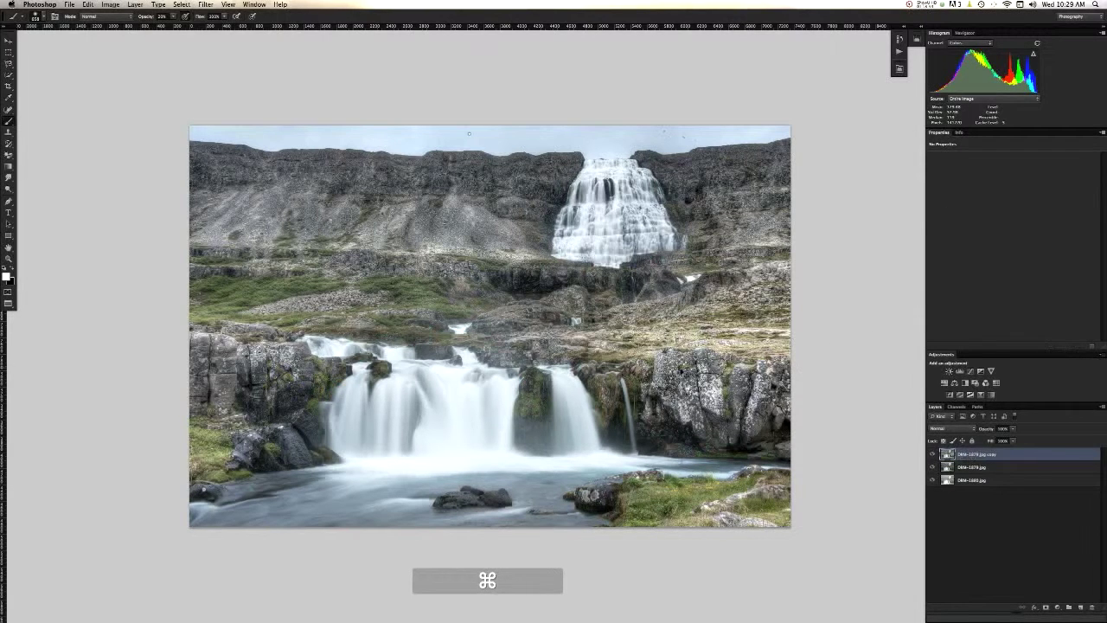
# Compare the image with the HDR-toned top copy layer hidden and shown, leaving that layer hidden.
pyautogui.press('super+h')
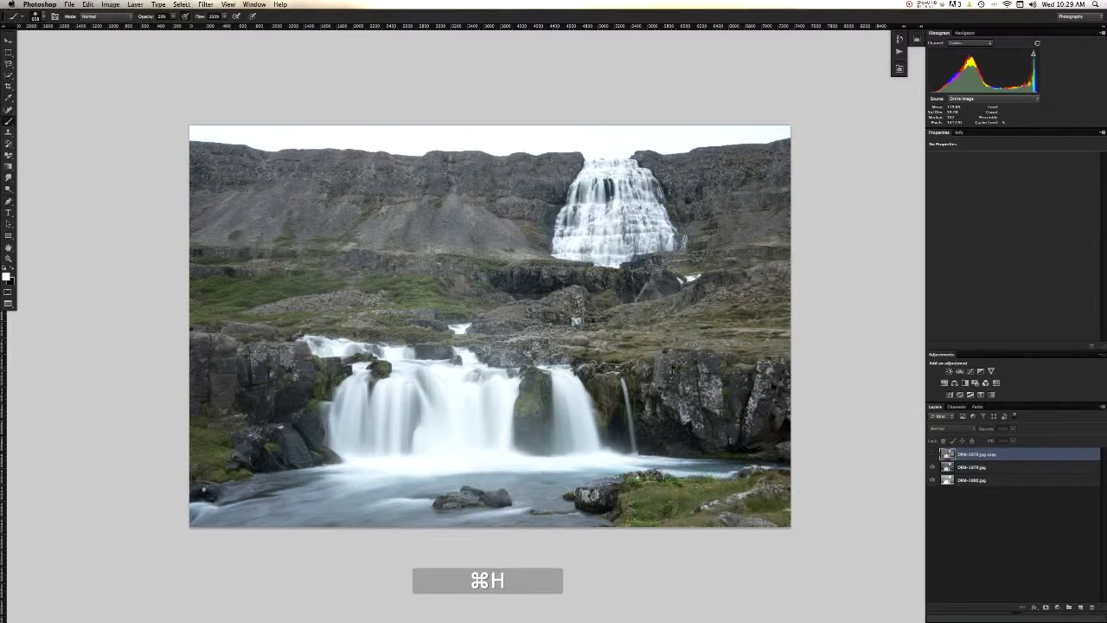
pyautogui.press('super+h')
pyautogui.press('super+h')
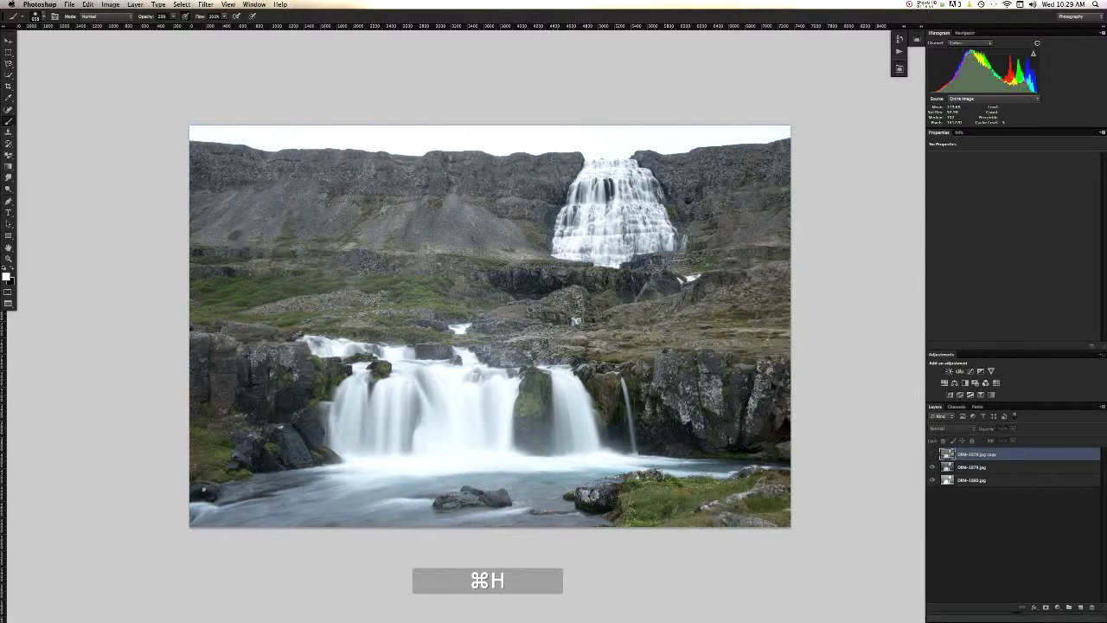
pyautogui.press('super+h')
pyautogui.press('super+h')
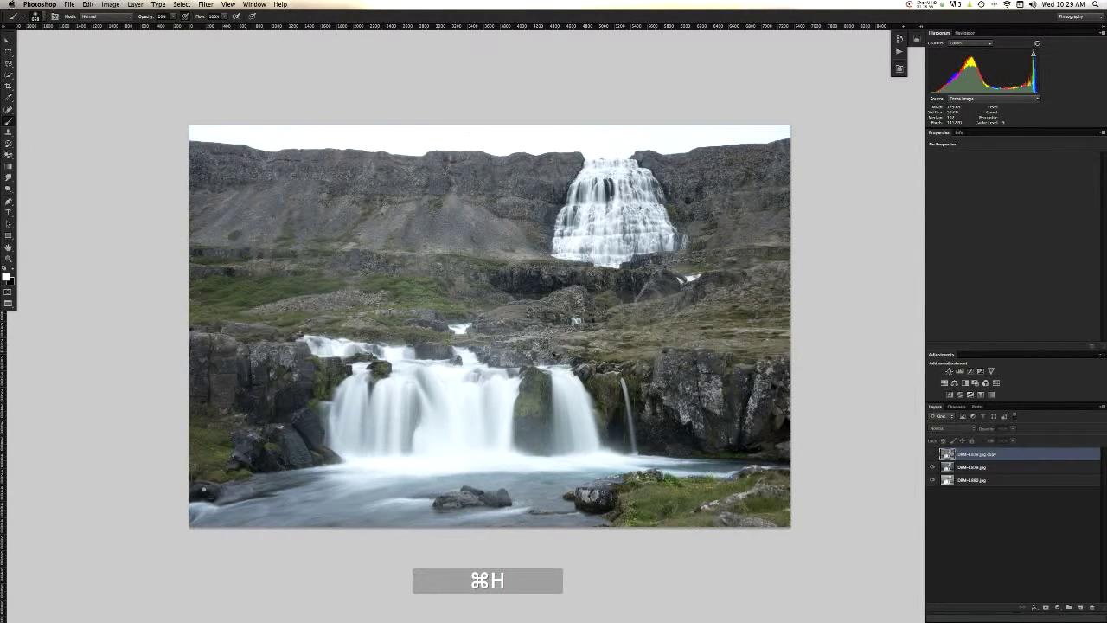
pyautogui.press('super+h')
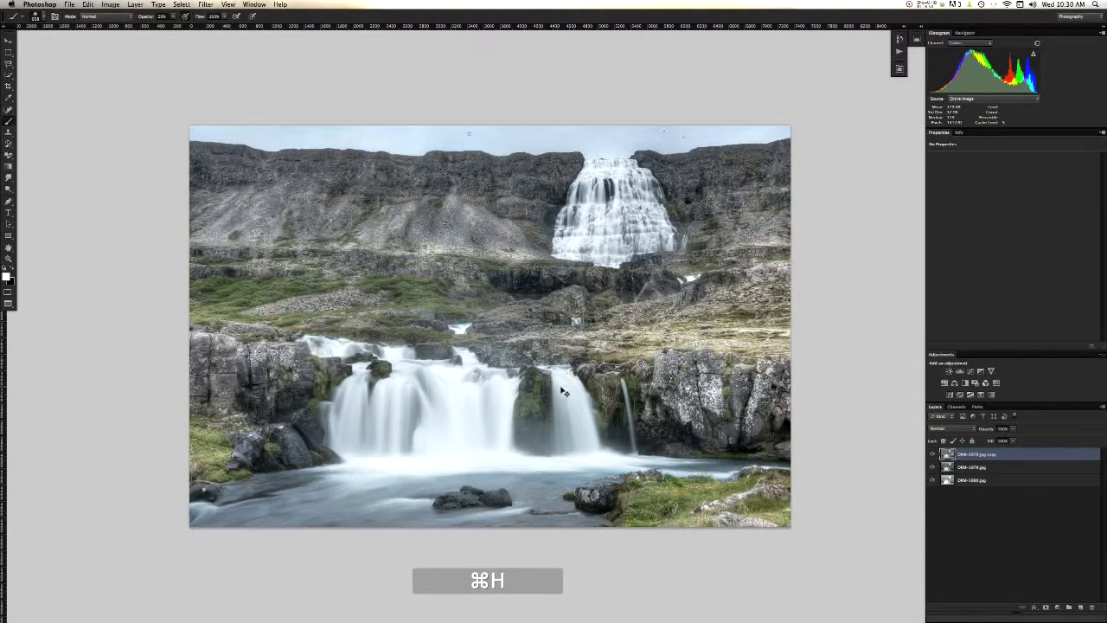
pyautogui.press('super+h')
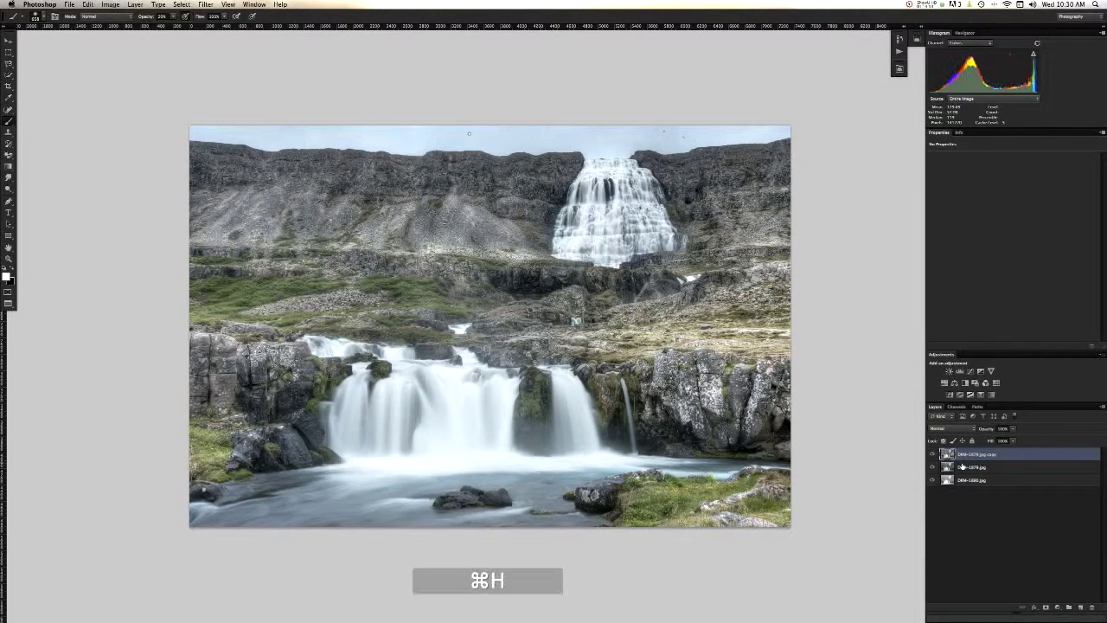
# Apply the Portrait Drama preset from Topaz Adjust 5's Adjust 4 Preset List to the middle layer.
pyautogui.click(970, 468)
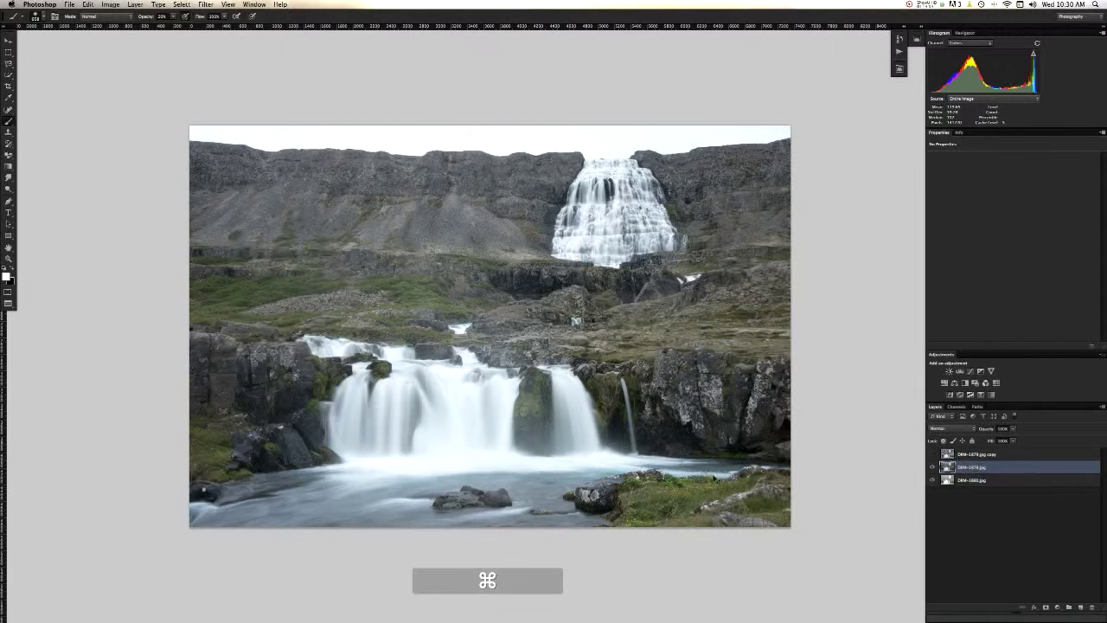
pyautogui.press('super+h')
pyautogui.press('super+h')
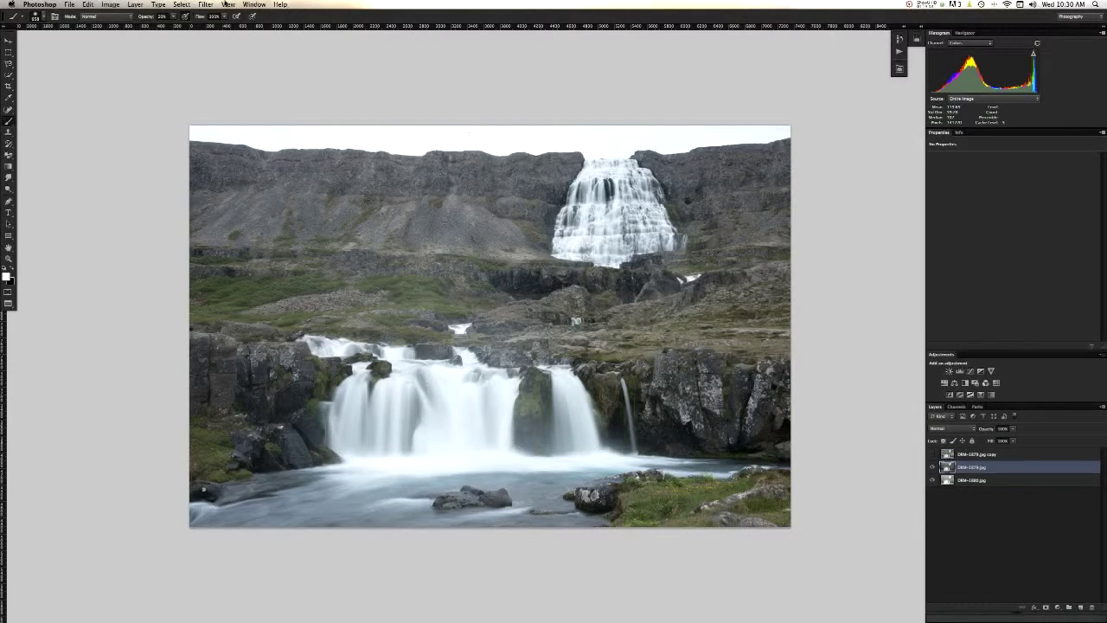
pyautogui.click(206, 4)
pyautogui.moveTo(242, 205)
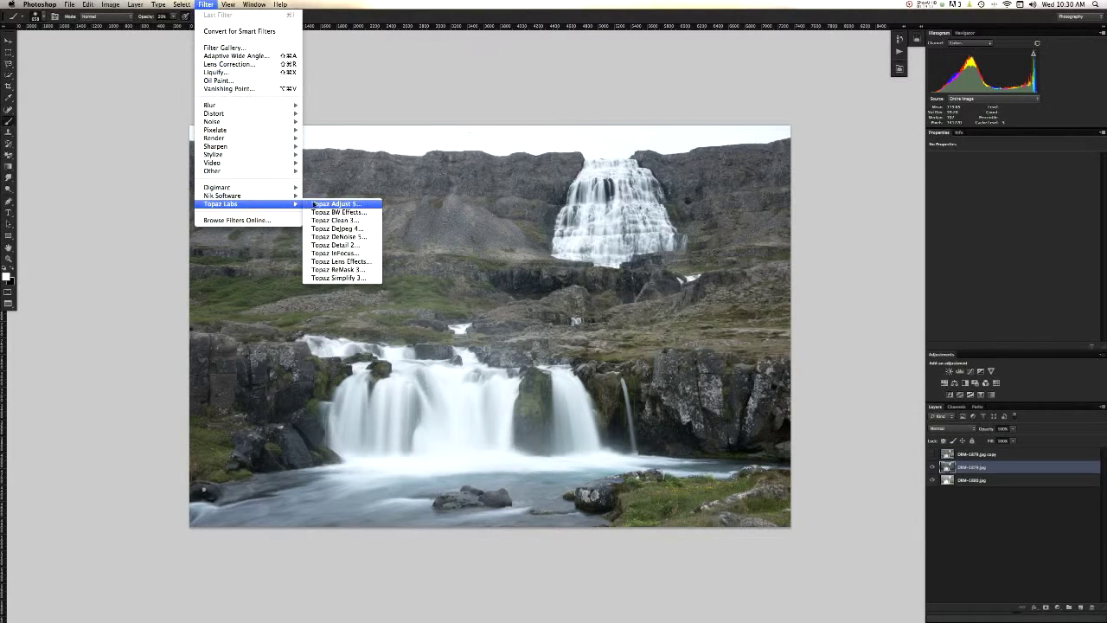
pyautogui.click(314, 203)
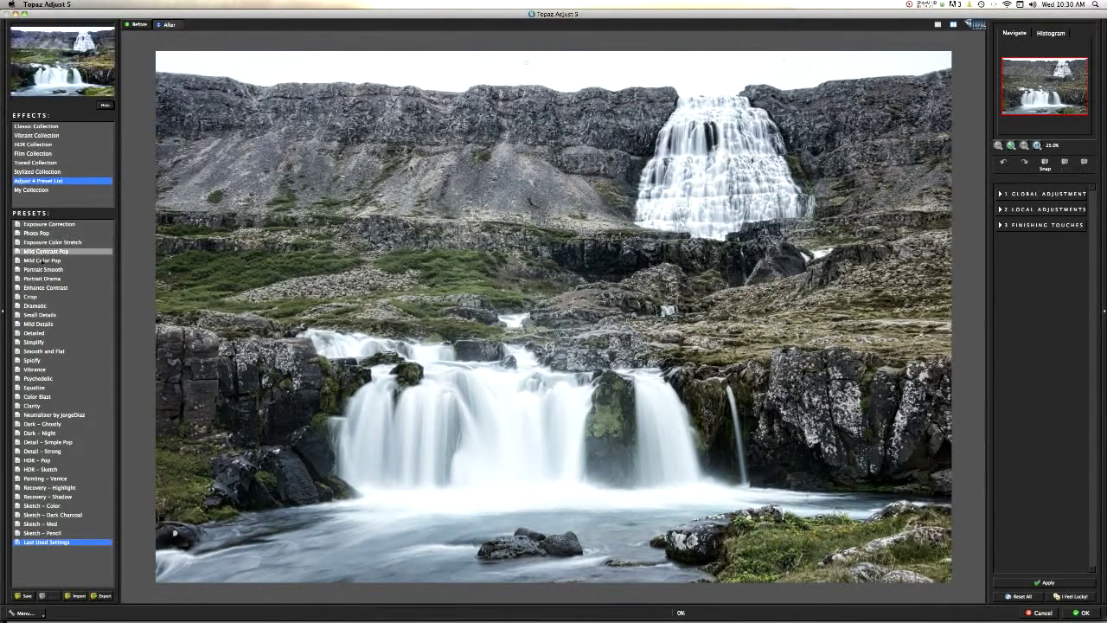
pyautogui.click(42, 278)
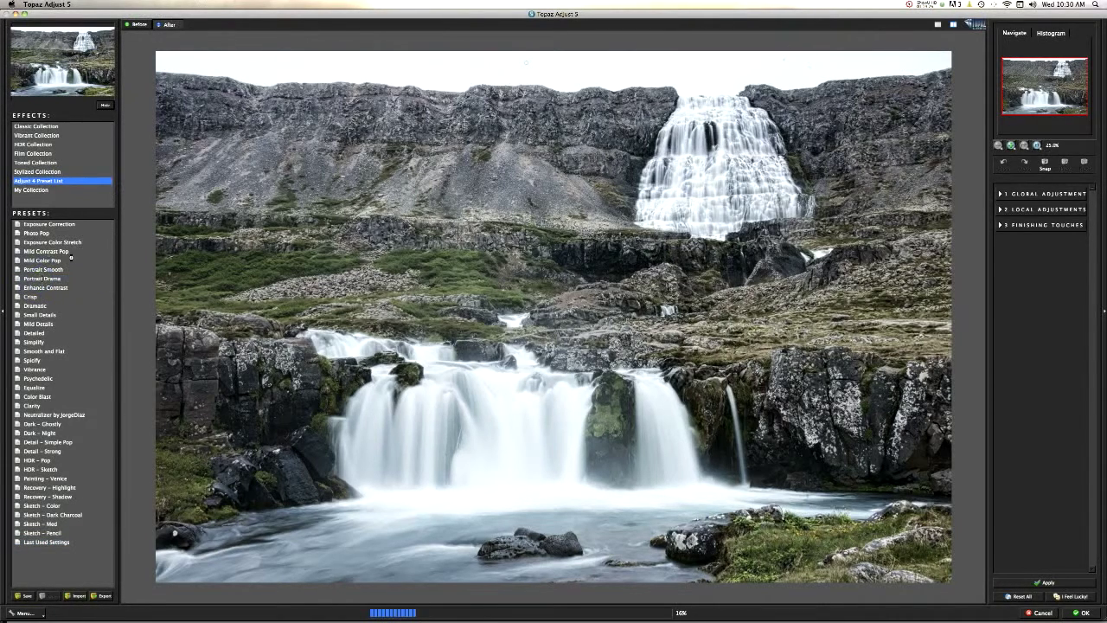
pyautogui.moveTo(882, 597)
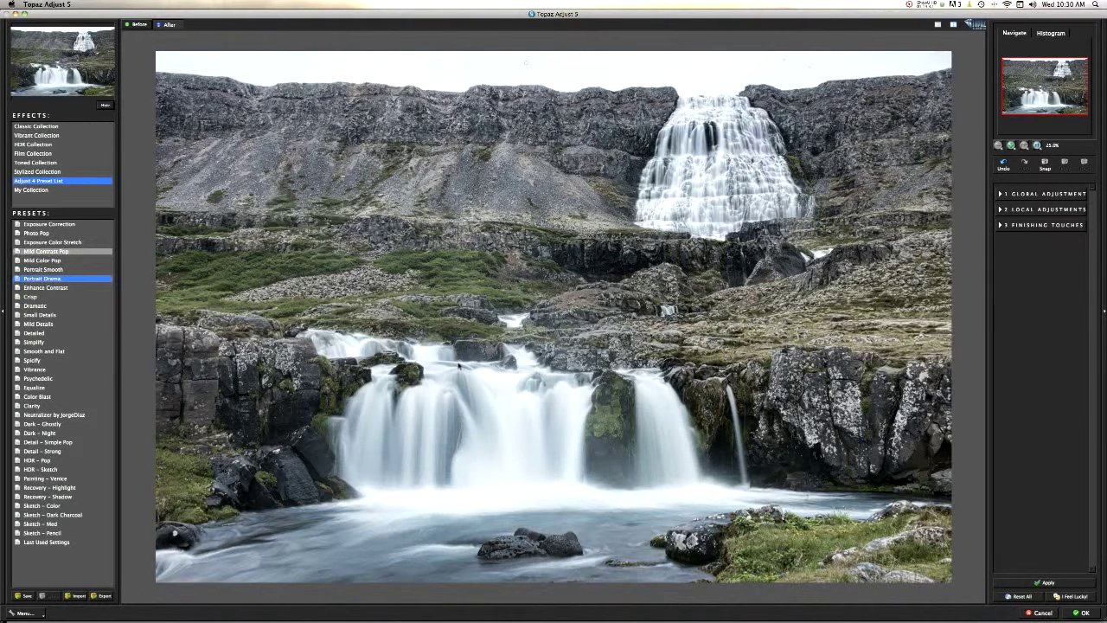
# In the global color adjustments, set Adaptive Saturation to 0.22, Color Regions to 1 and Saturation to 0.80, and raise Saturation Boost slightly.
pyautogui.click(1007, 197)
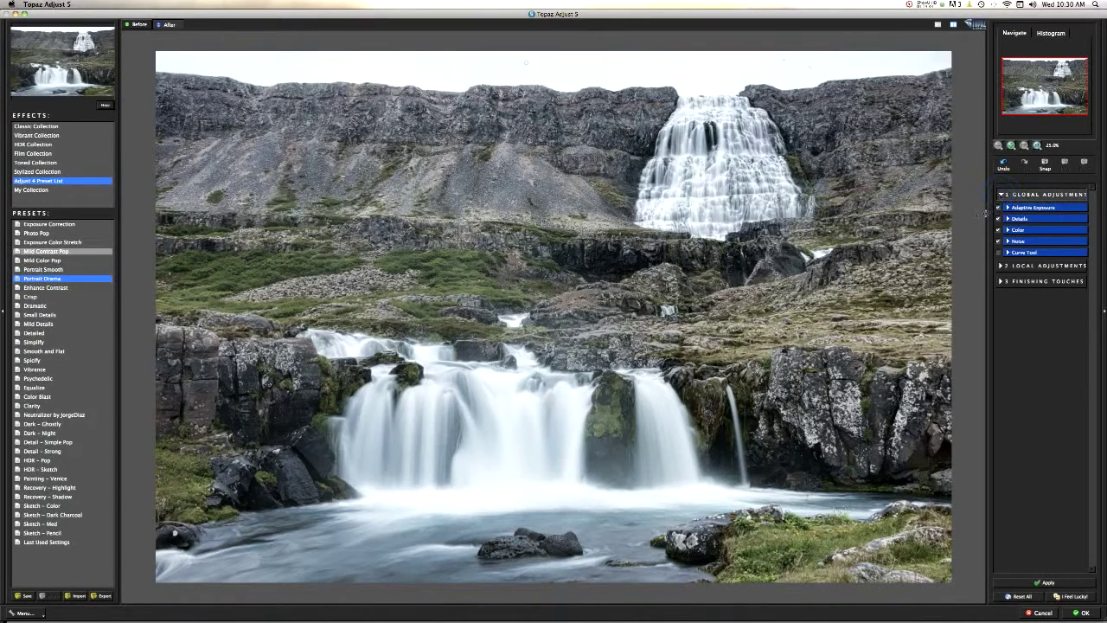
pyautogui.click(1007, 229)
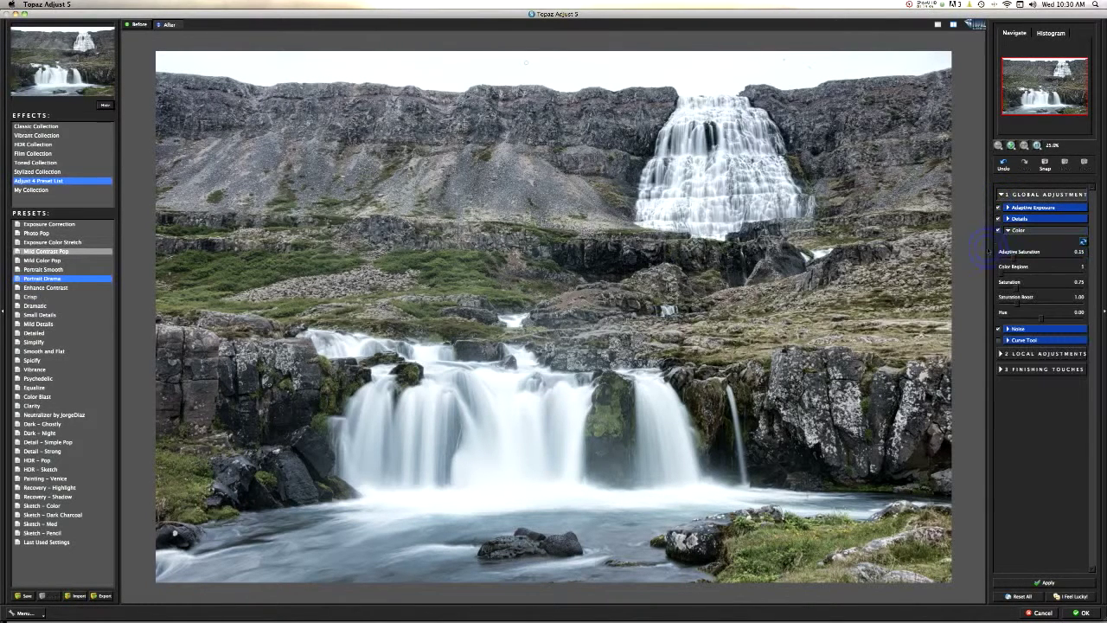
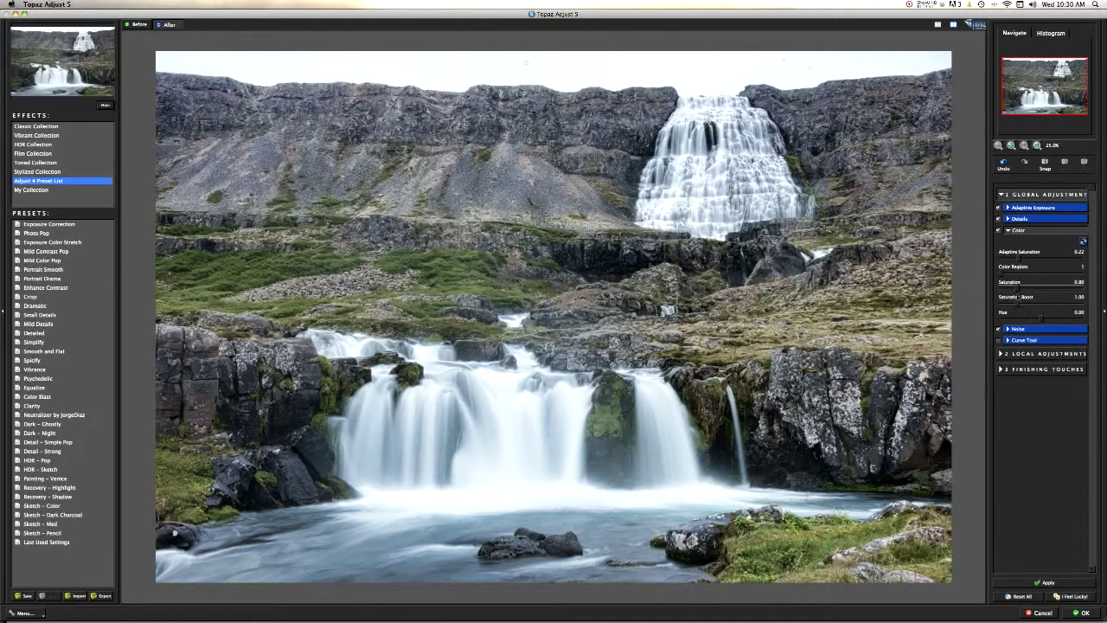
pyautogui.moveTo(1016, 304); pyautogui.dragTo(1019, 306)
# Raise Detail Boost to 1.42 in the Details settings and apply the filter to the layer.
pyautogui.click(1021, 218)
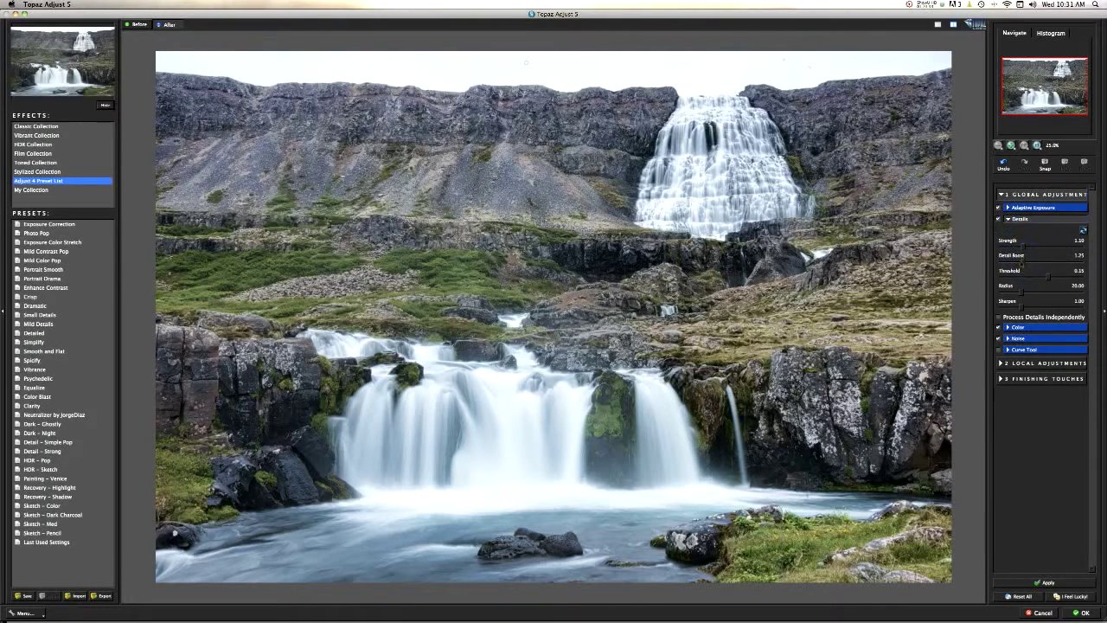
pyautogui.moveTo(1027, 265); pyautogui.dragTo(1029, 265)
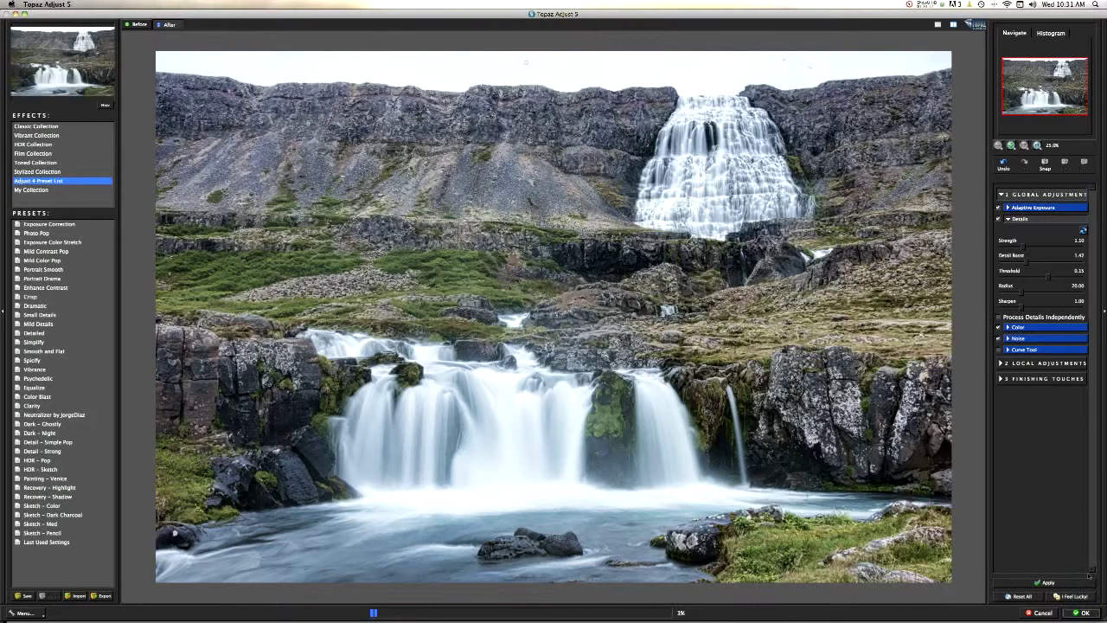
pyautogui.press('super+period')
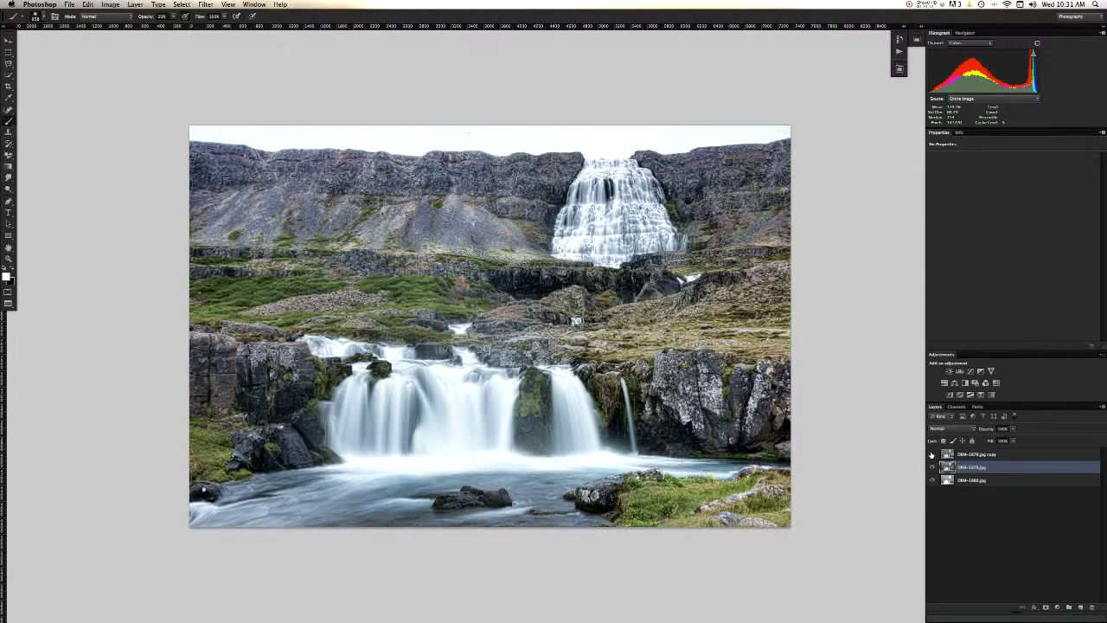
# Show the top copy layer, add a white layer mask to it, and compare the image with and without the layer.
pyautogui.click(933, 454)
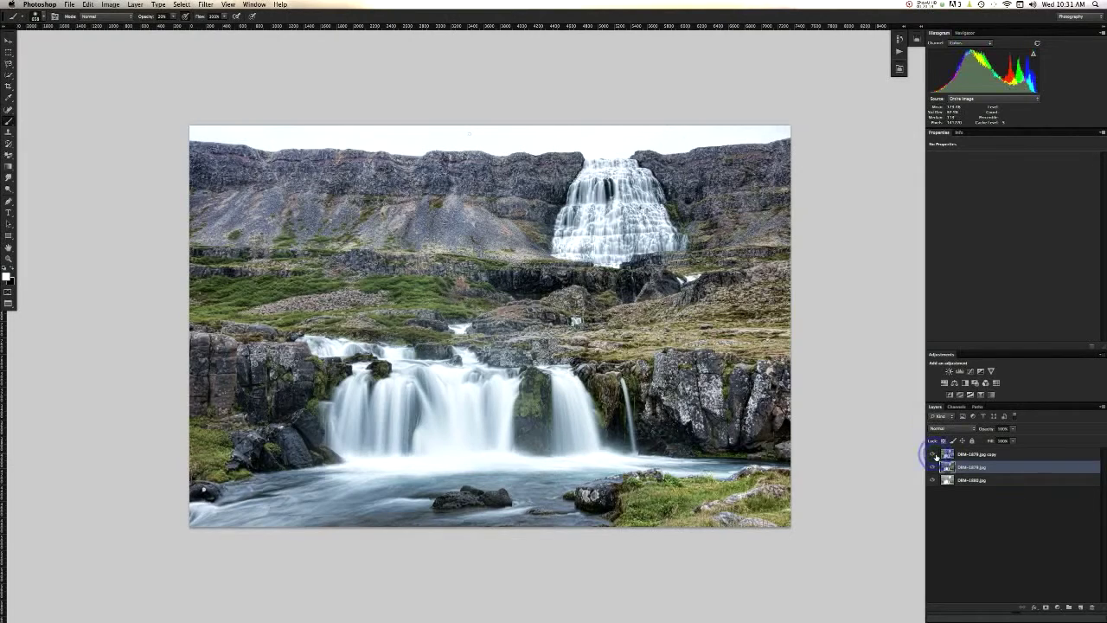
pyautogui.click(986, 454)
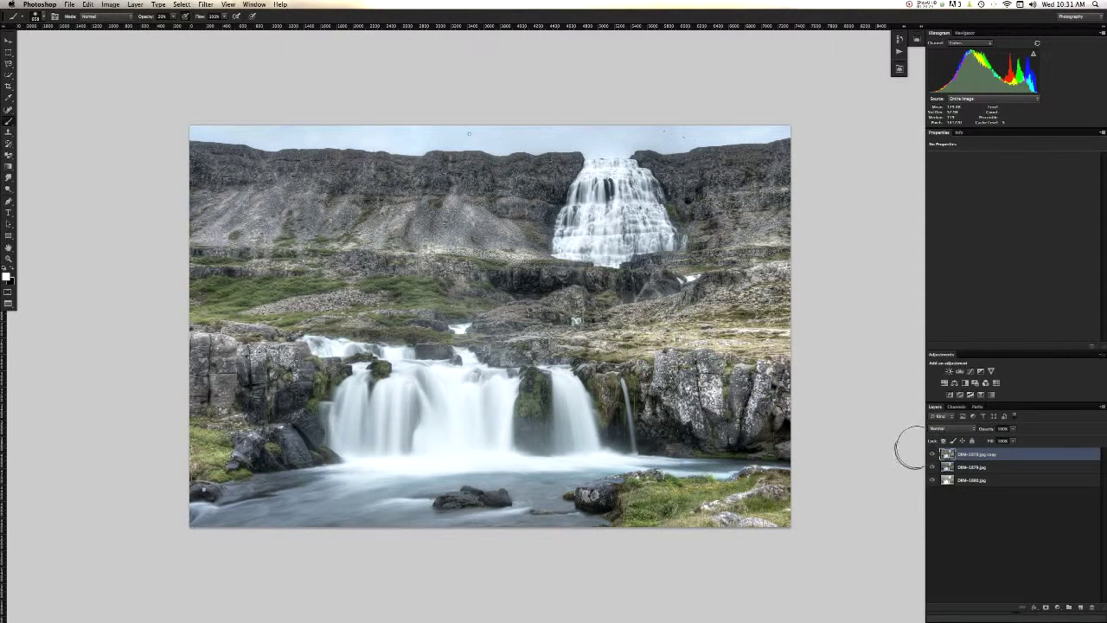
pyautogui.press('super+m')
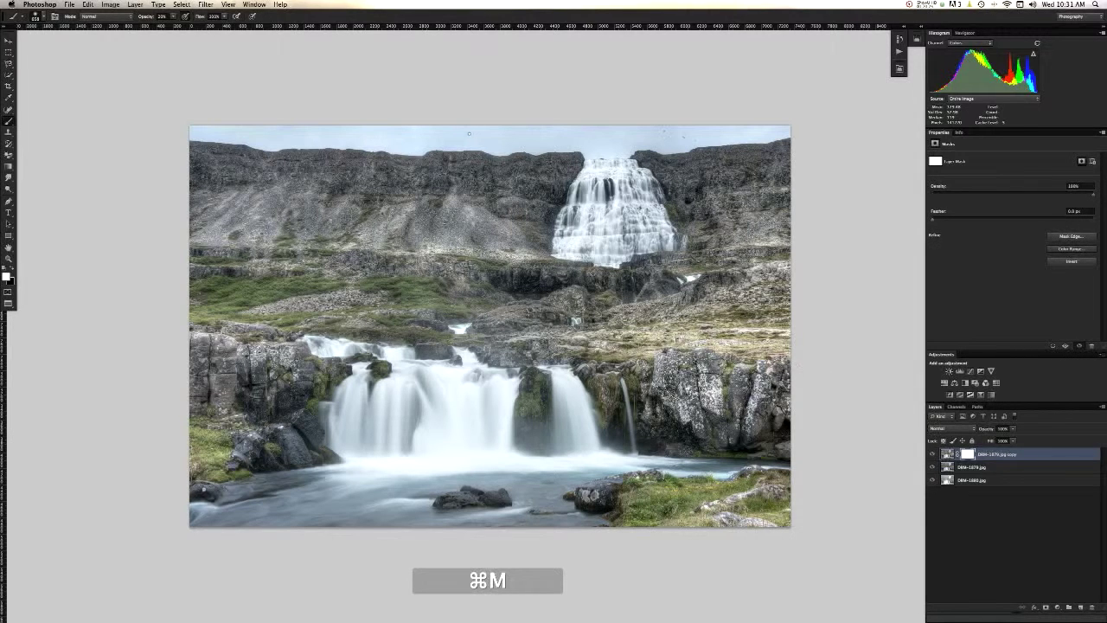
pyautogui.press('super+h')
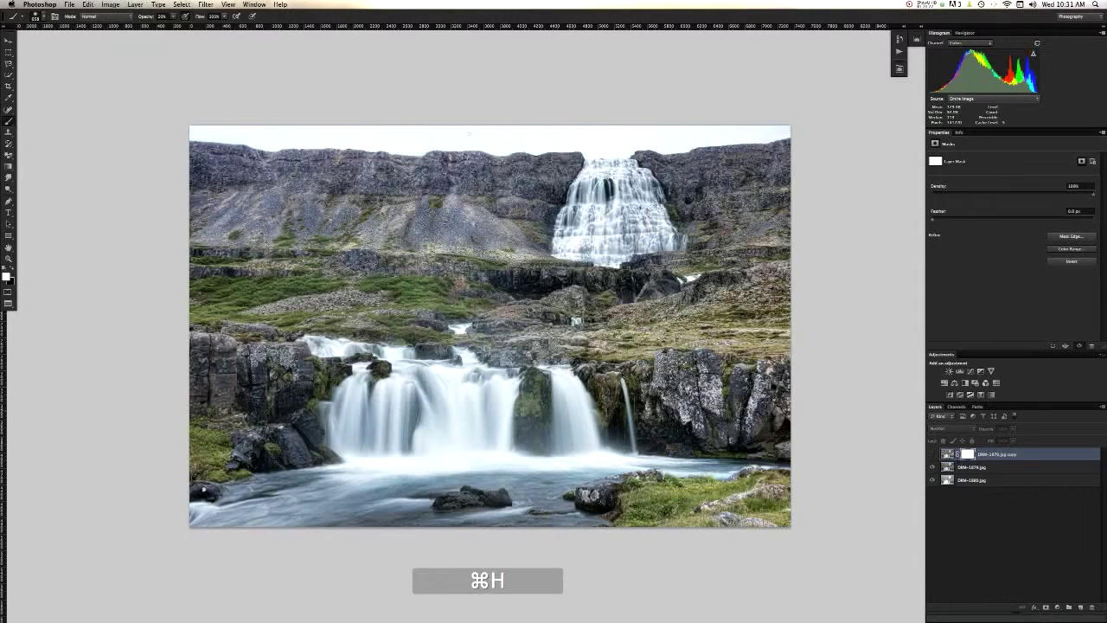
pyautogui.press('super+h')
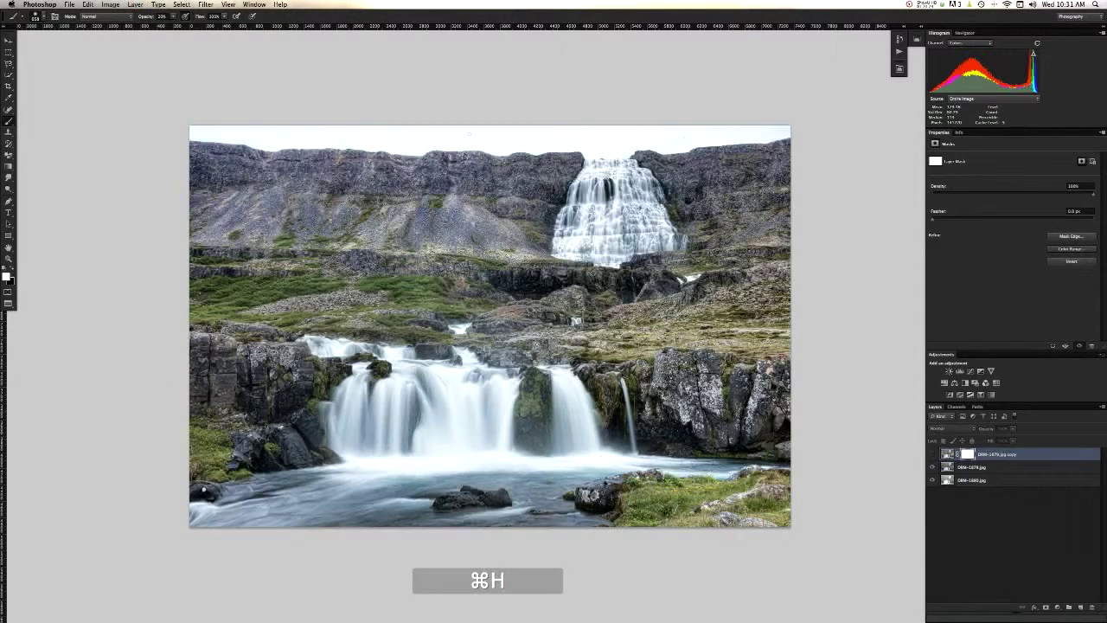
pyautogui.press('super+h')
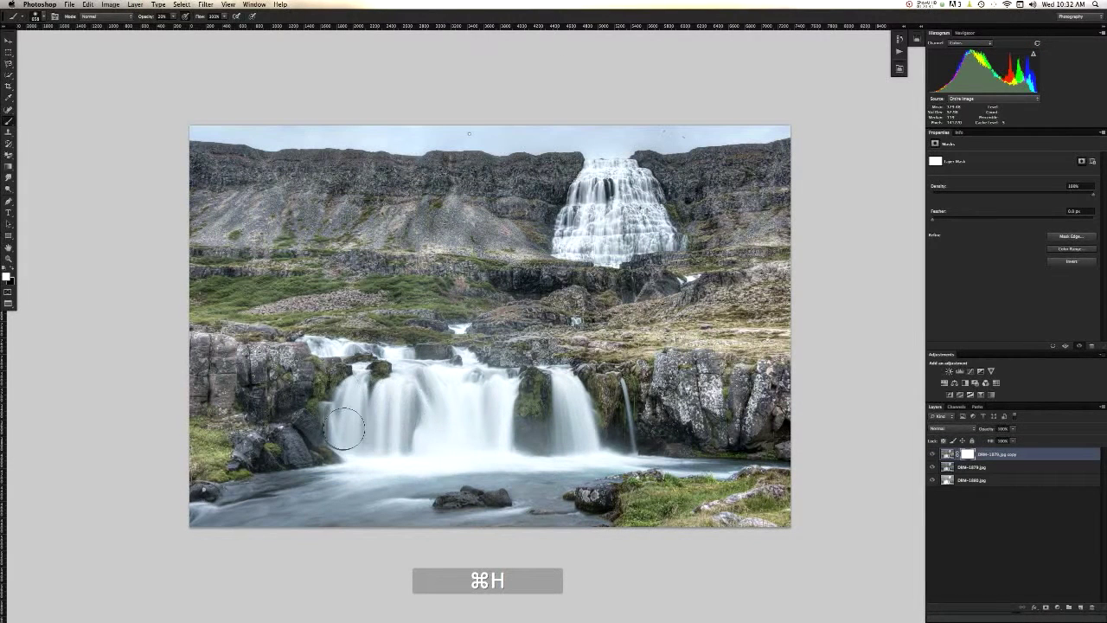
# Paint black on the top layer's mask over the lower-left rocks and grass with an enlarged brush at 50% opacity.
pyautogui.moveTo(313, 390)
pyautogui.keyDown('ctrl'); pyautogui.keyDown('alt'); pyautogui.mouseDown()
pyautogui.moveTo(383, 390)
pyautogui.moveTo(374, 390)
pyautogui.mouseUp(); pyautogui.keyUp('alt'); pyautogui.keyUp('ctrl')
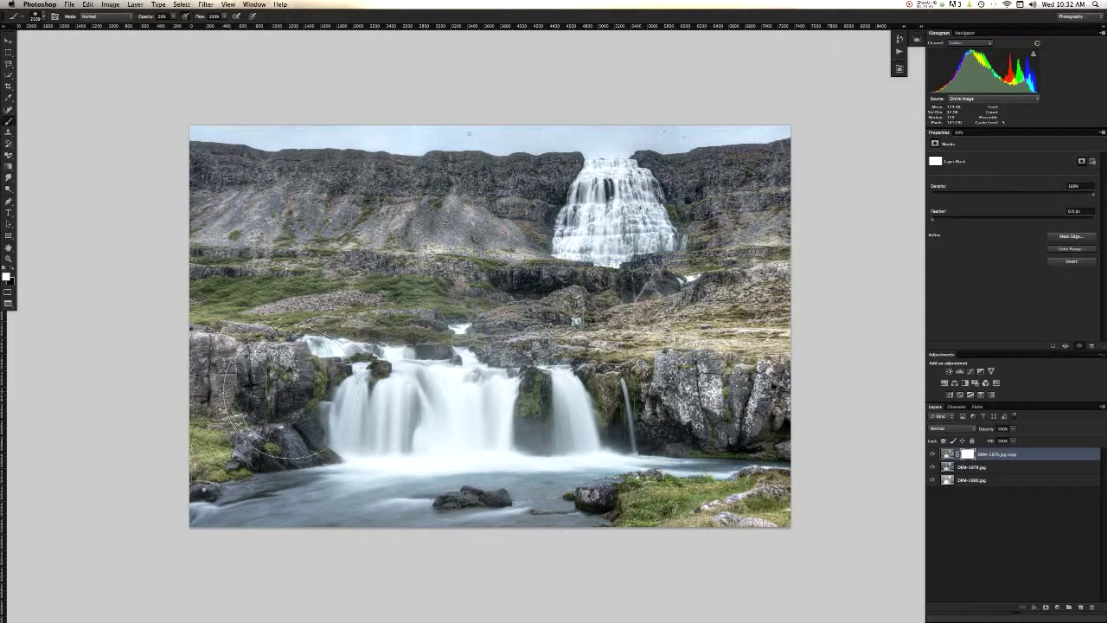
pyautogui.press('5')
pyautogui.press('x')
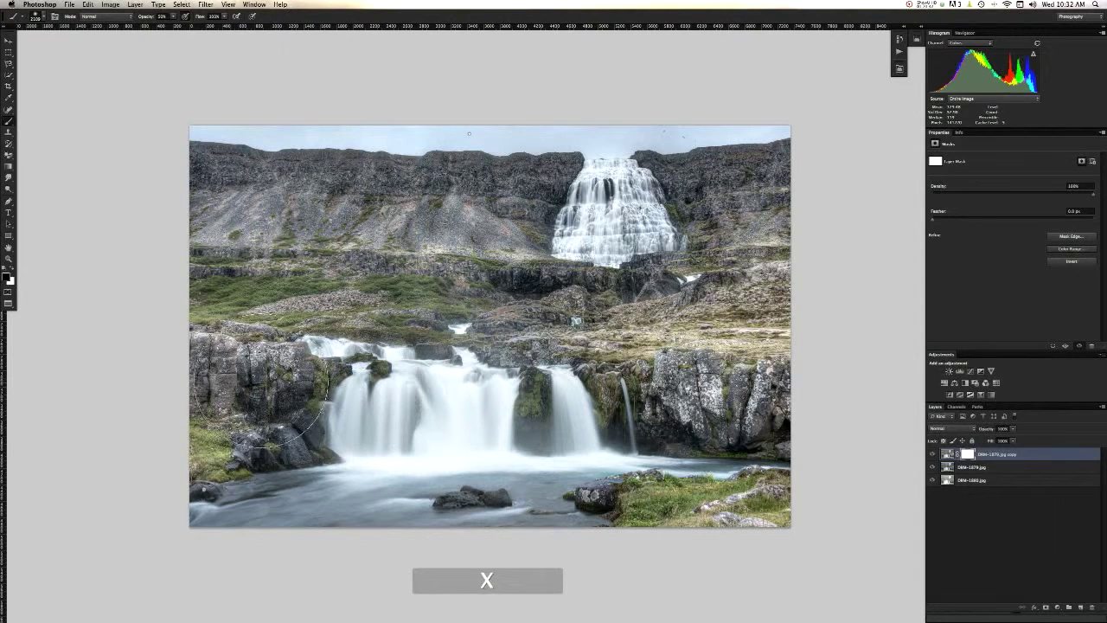
pyautogui.moveTo(251, 384)
pyautogui.mouseDown()
pyautogui.moveTo(229, 406)
pyautogui.moveTo(225, 464)
pyautogui.mouseUp()
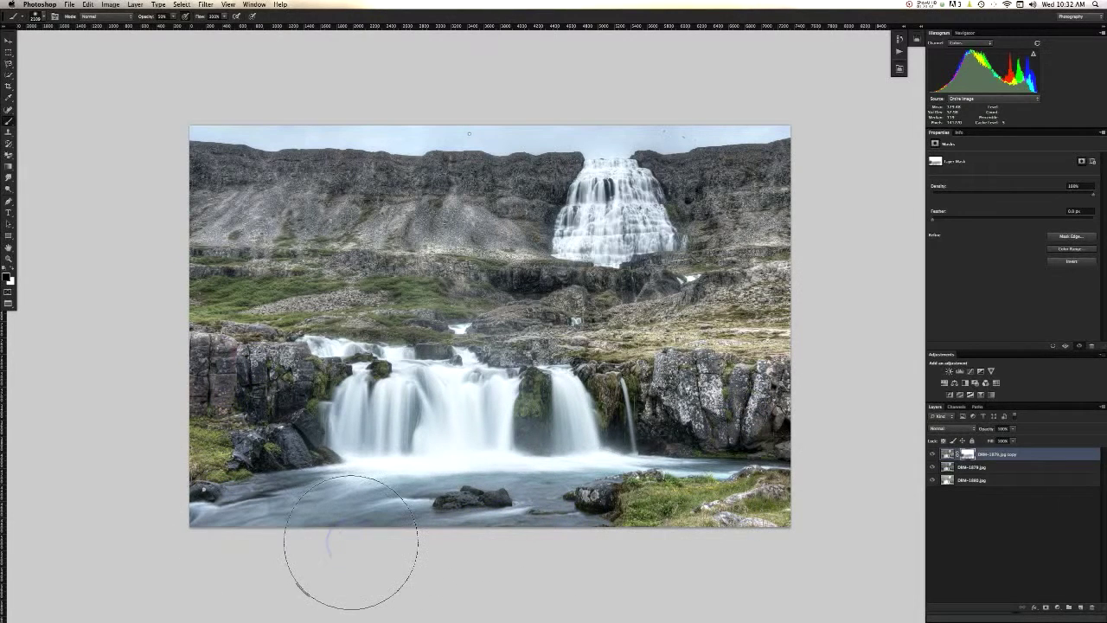
# Paint the top layer's mask at 20% brush opacity over the lower-right foreground, checking against the image with the layer hidden.
pyautogui.press('2')
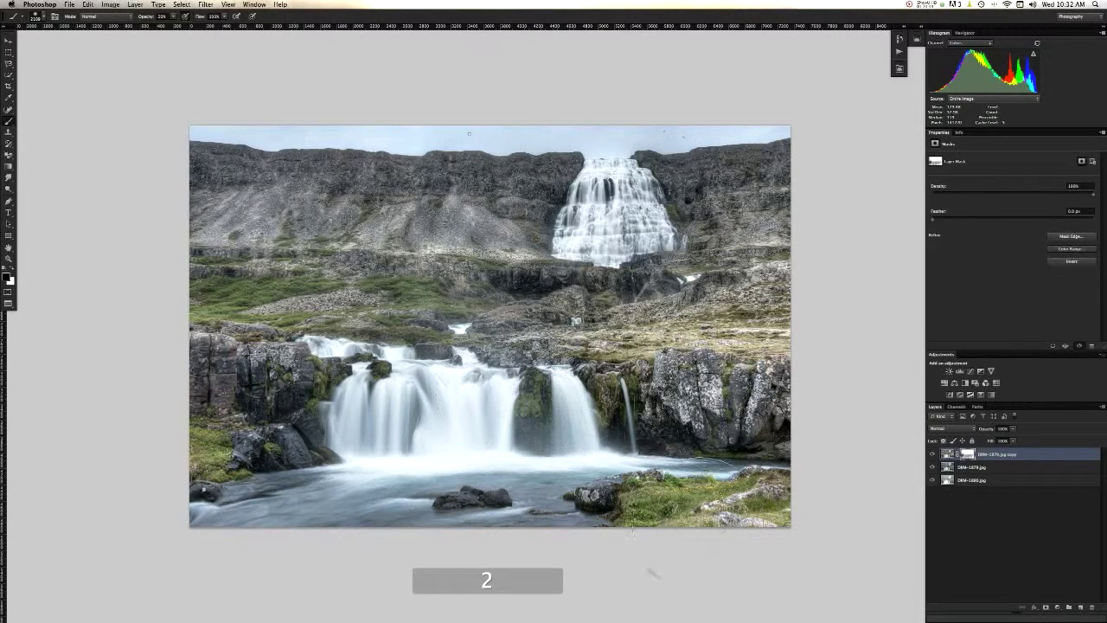
pyautogui.press('super+h')
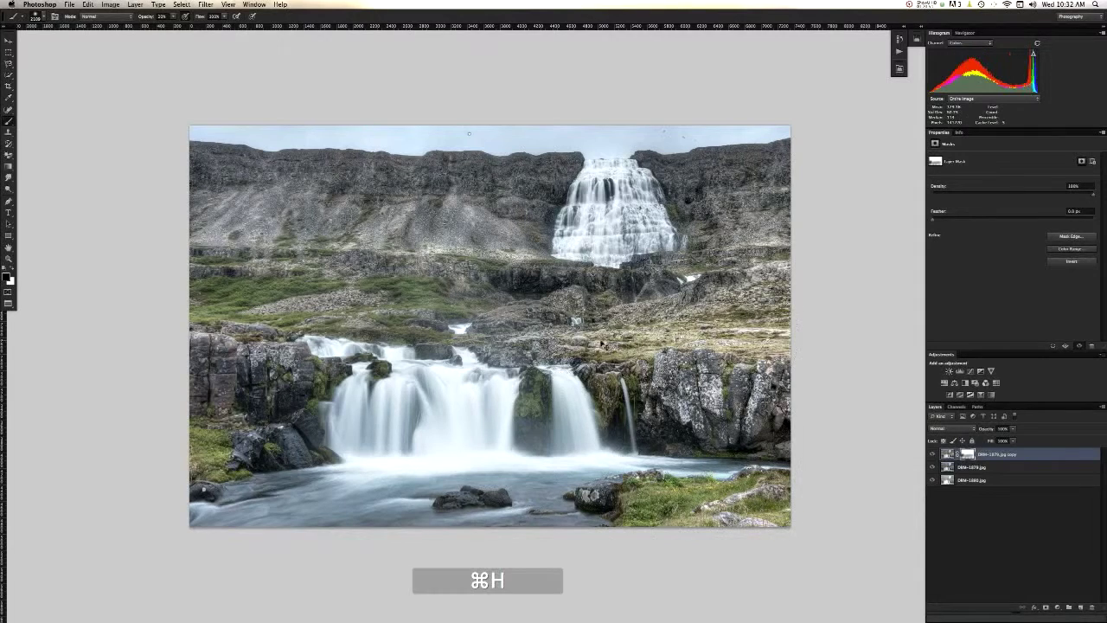
pyautogui.press('super+h')
pyautogui.press('super+h')
pyautogui.press('super+h')
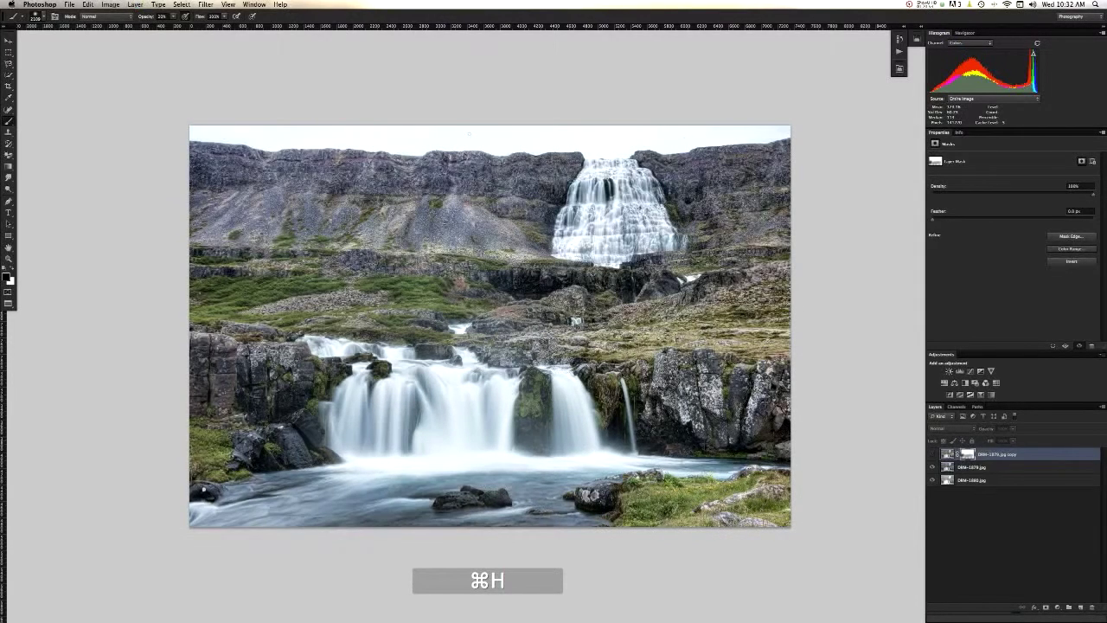
pyautogui.click(706, 467)
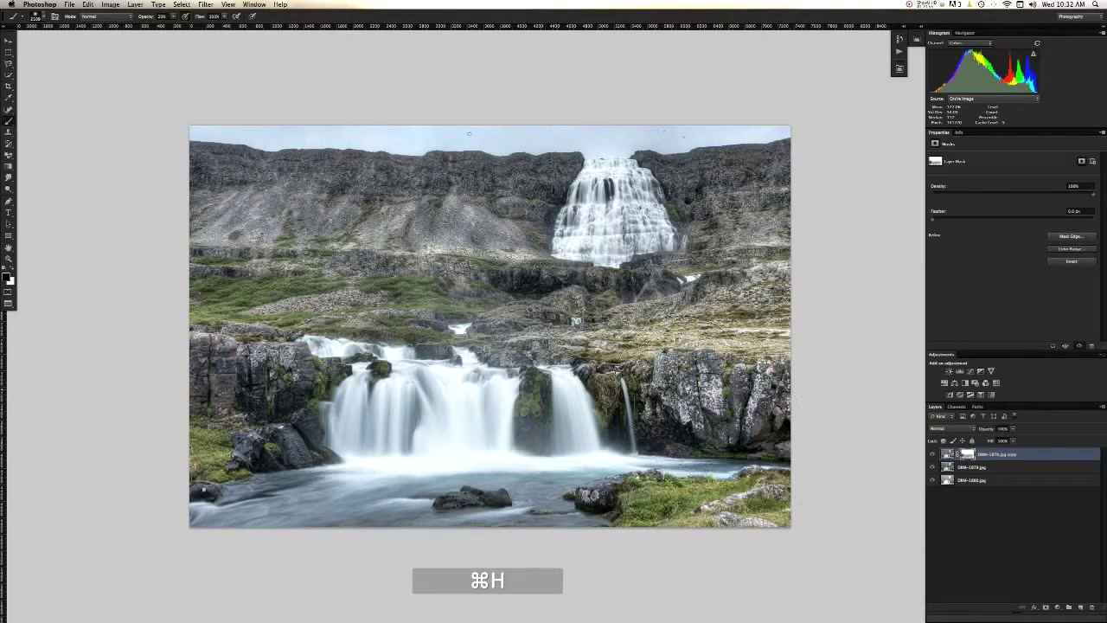
pyautogui.press('super+h')
pyautogui.press('super+h')
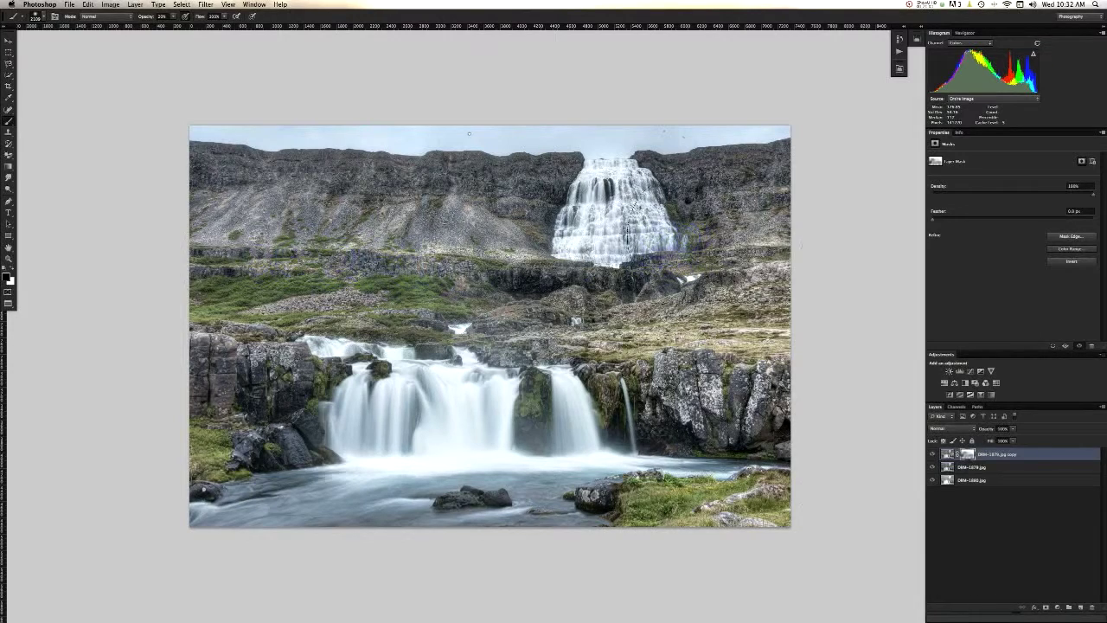
# Compare the image with the masked top layer hidden and shown.
pyautogui.press('super+h')
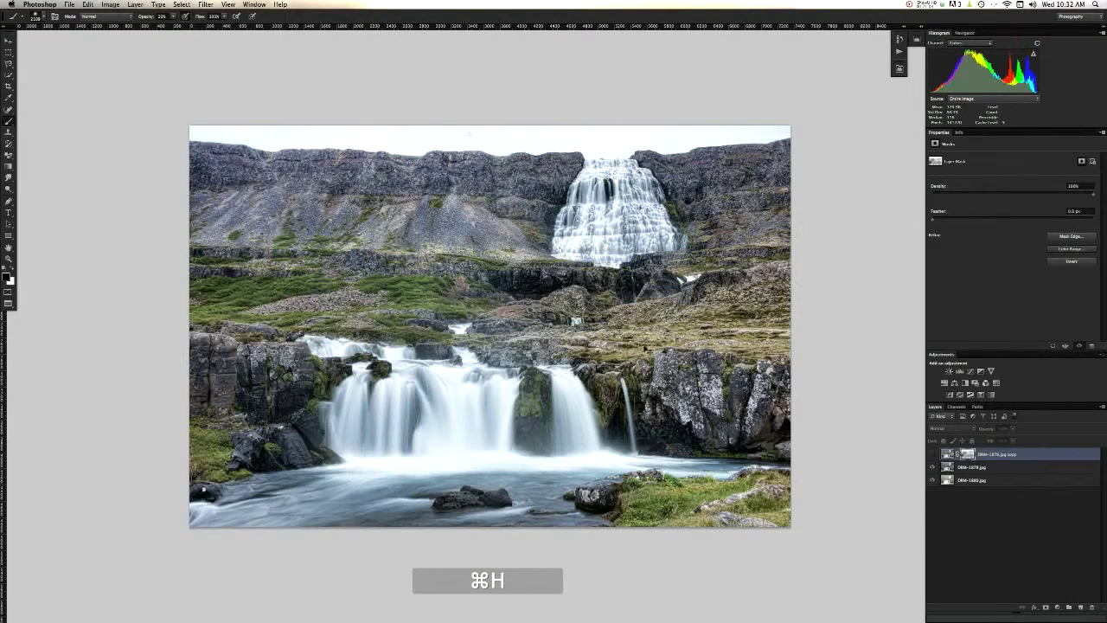
pyautogui.press('super+h')
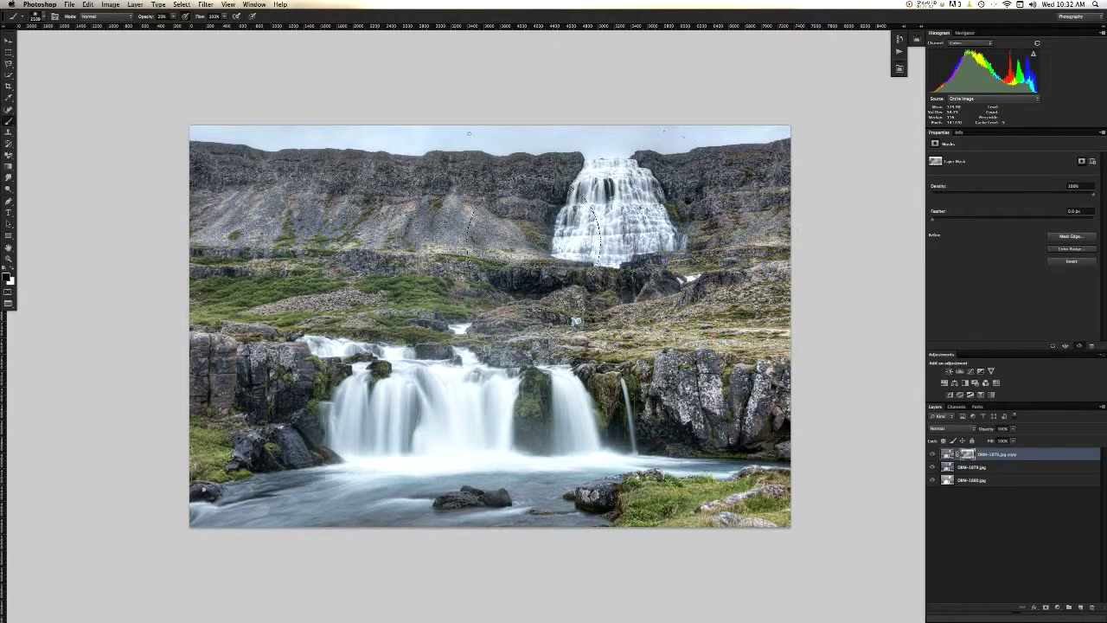
pyautogui.press('super+h')
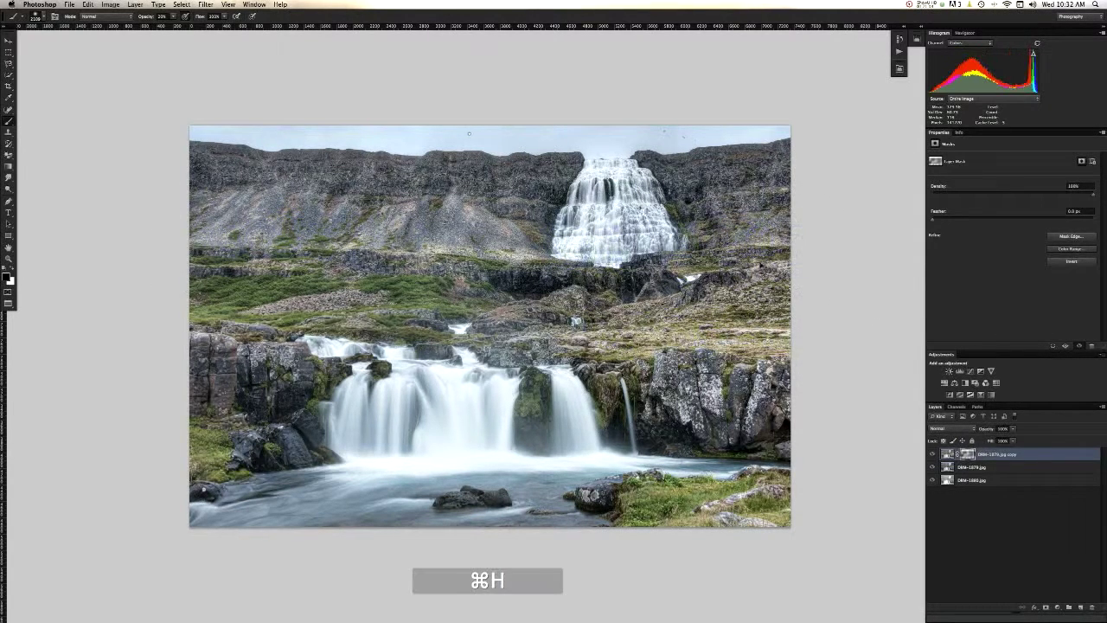
pyautogui.press('super+h')
pyautogui.press('super+h')
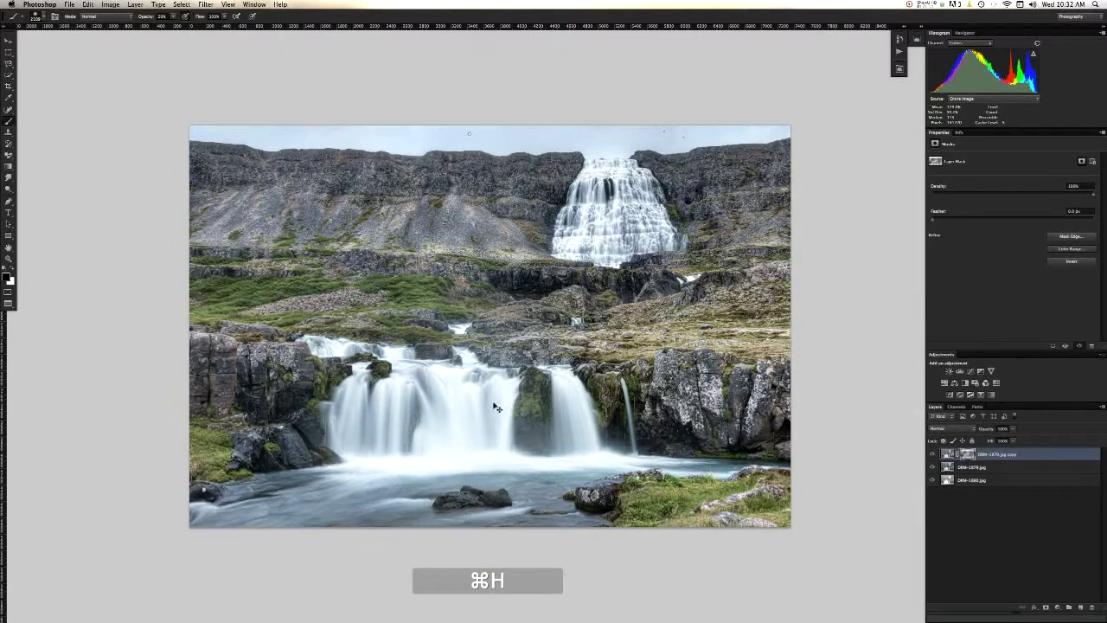
# Paint the top layer's mask with a smaller brush over the cliffs beside the upper waterfall and the far-left slope, comparing with the layer hidden.
pyautogui.press('super+h')
pyautogui.press('super+h')
pyautogui.keyDown('ctrl'); pyautogui.keyDown('alt'); pyautogui.moveTo(640, 225); pyautogui.dragTo(604, 229); pyautogui.keyUp('alt'); pyautogui.keyUp('ctrl')
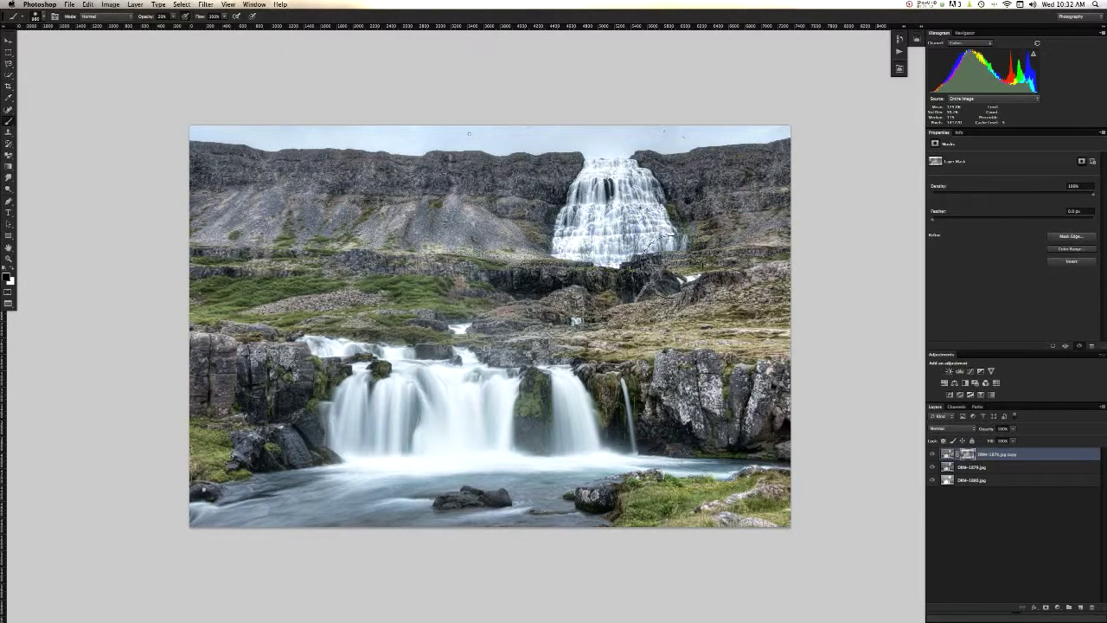
pyautogui.moveTo(650, 237)
pyautogui.mouseDown()
pyautogui.moveTo(610, 206)
pyautogui.moveTo(643, 201)
pyautogui.moveTo(697, 229)
pyautogui.moveTo(767, 206)
pyautogui.moveTo(804, 173)
pyautogui.mouseUp()
pyautogui.moveTo(201, 220); pyautogui.dragTo(208, 262)
pyautogui.press('super+h')
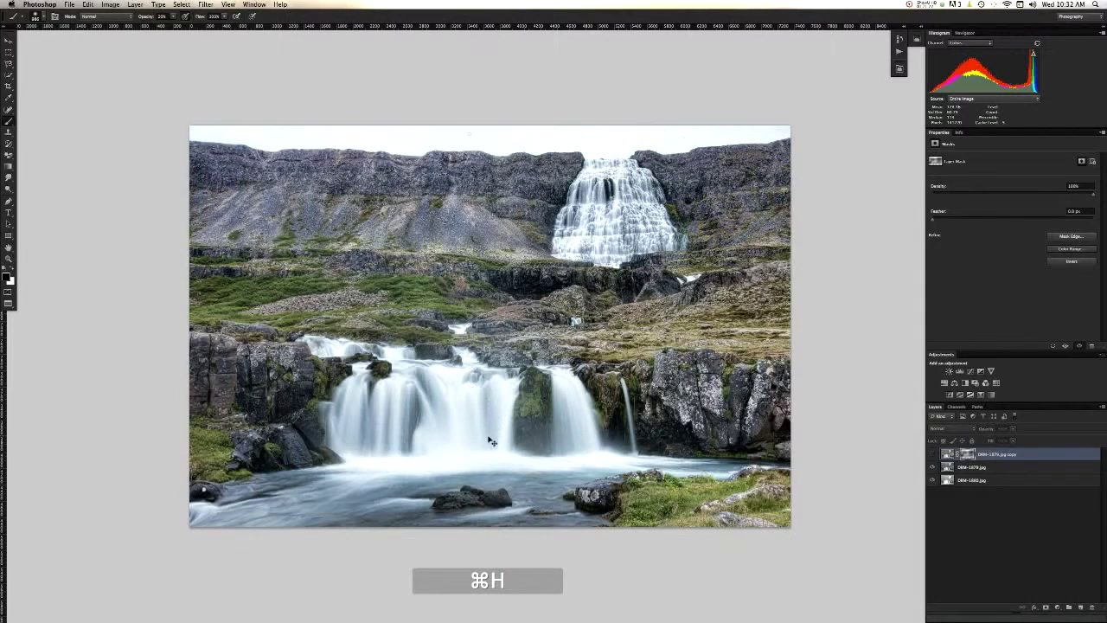
pyautogui.press('super+h')
pyautogui.press('super+h')
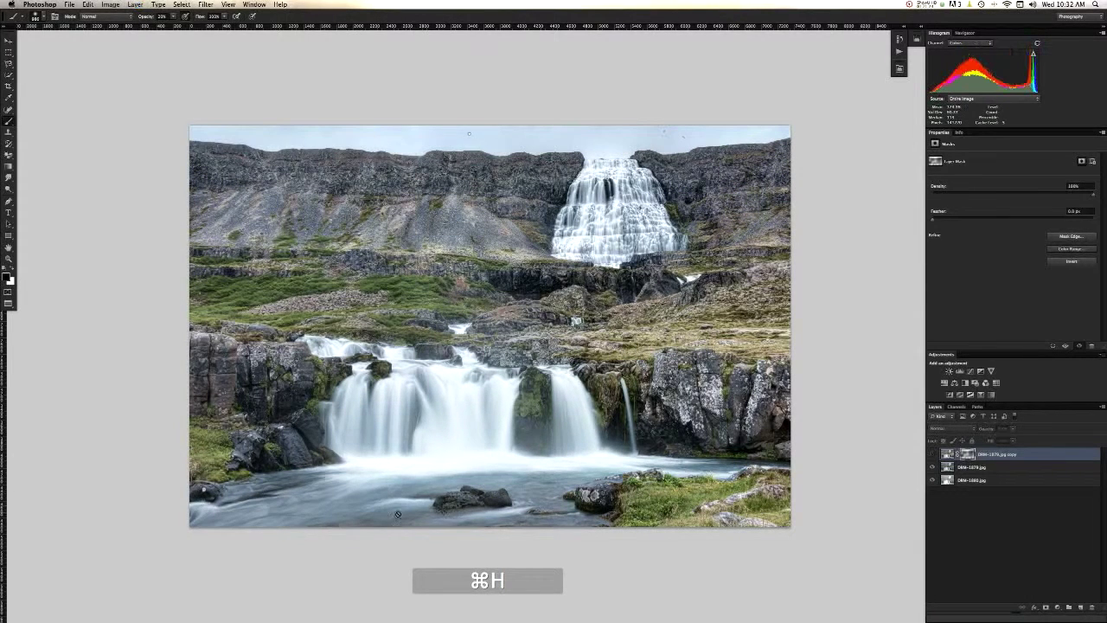
pyautogui.press('super+h')
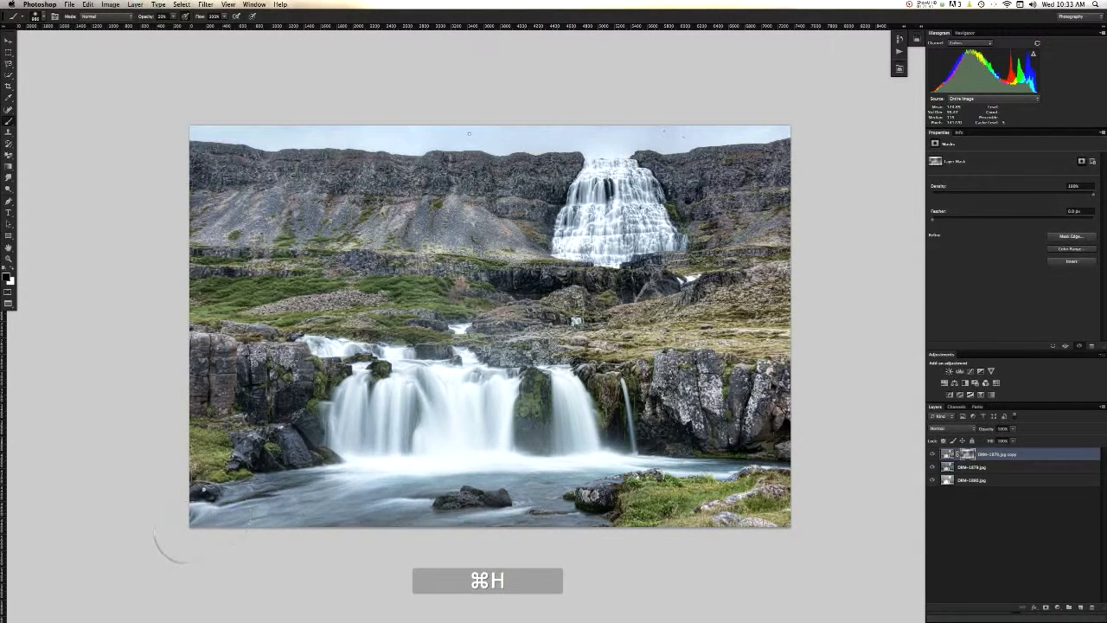
# Paint the top layer's mask over the foreground river at 70% brush opacity, refine it with white at 30%, and compare with the layer hidden.
pyautogui.press('7')
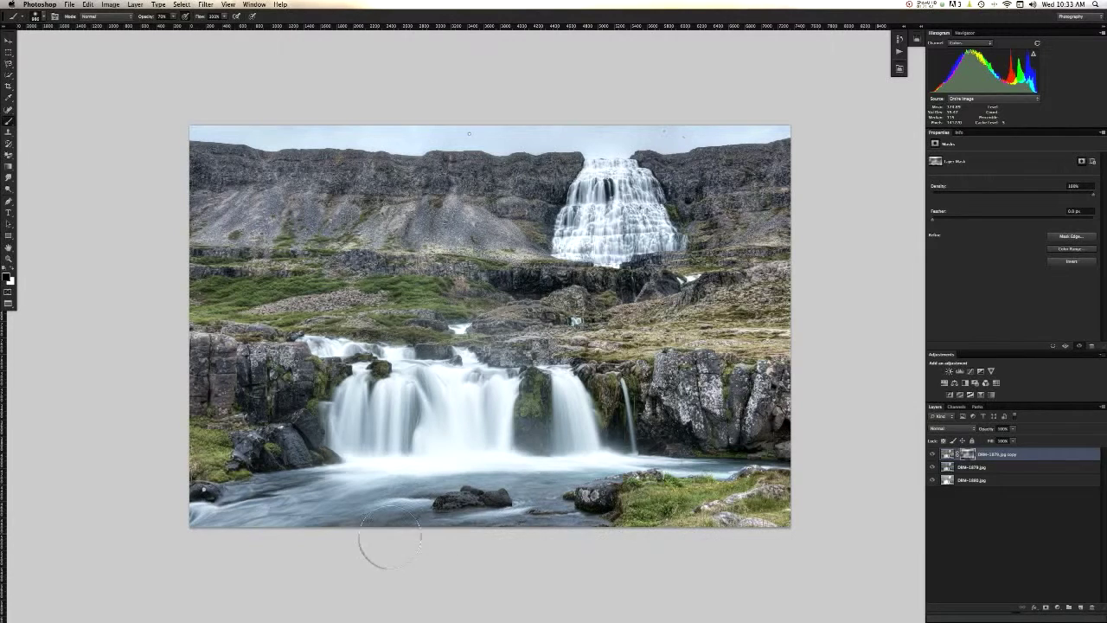
pyautogui.press('3')
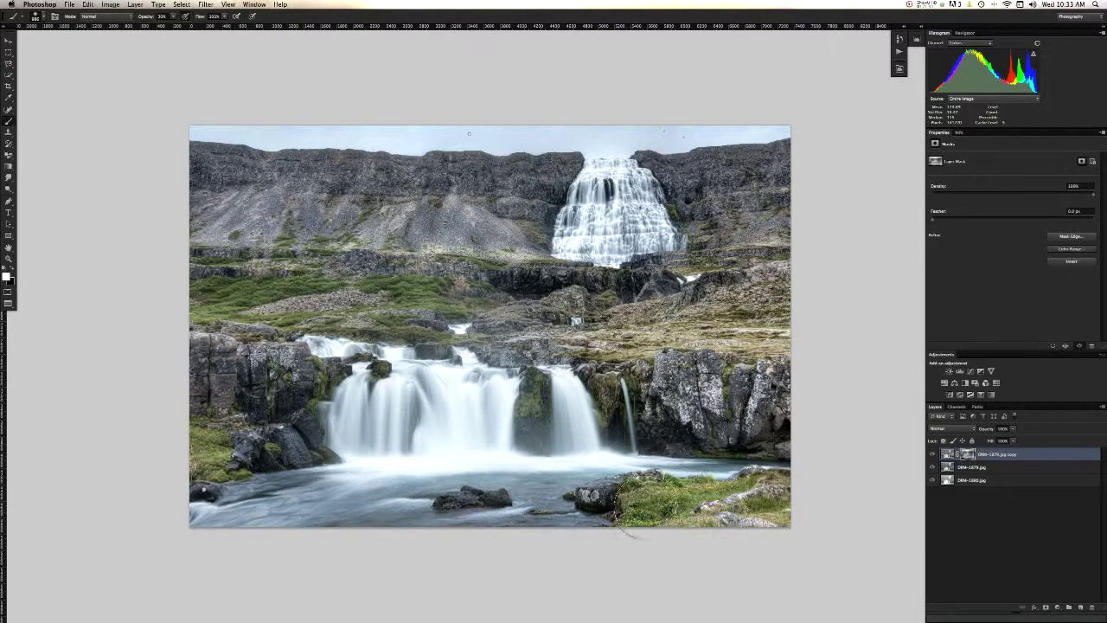
pyautogui.press('super+h')
pyautogui.press('super+h')
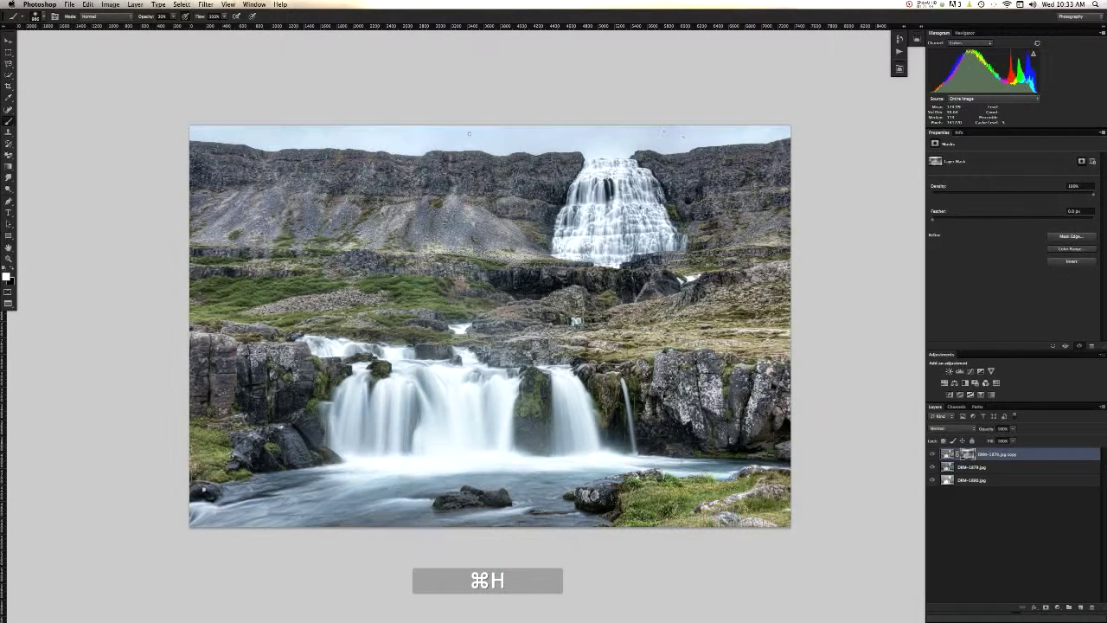
pyautogui.press('super+h')
pyautogui.press('super+h')
# Paint black at 30% opacity on the top layer's mask over the rocks above the lower waterfall and the grass at far left.
pyautogui.press('x')
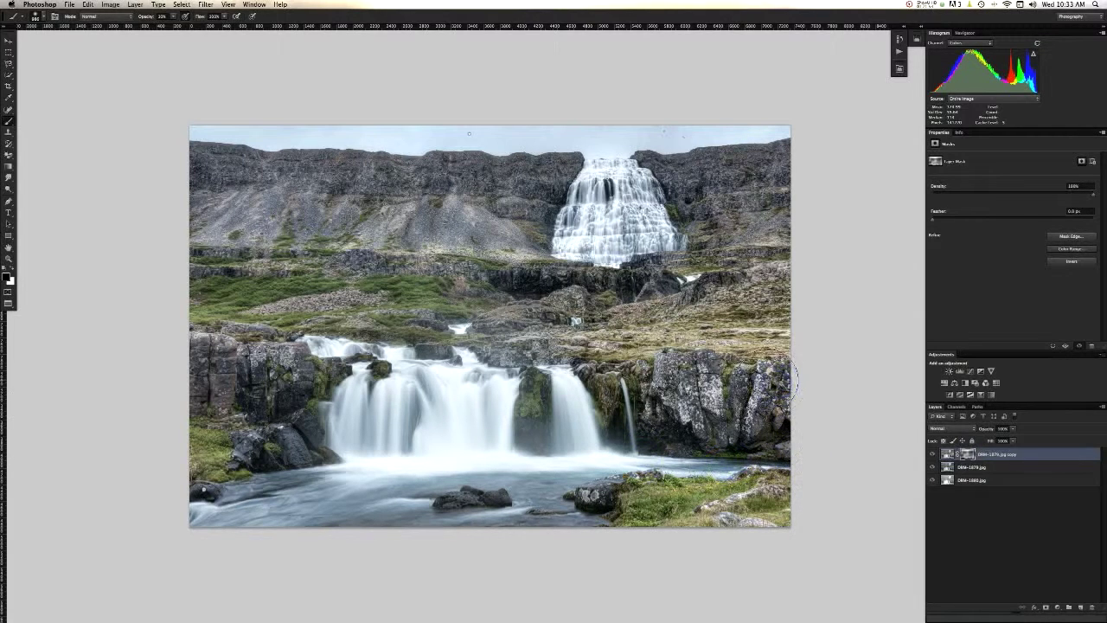
pyautogui.press('super+h')
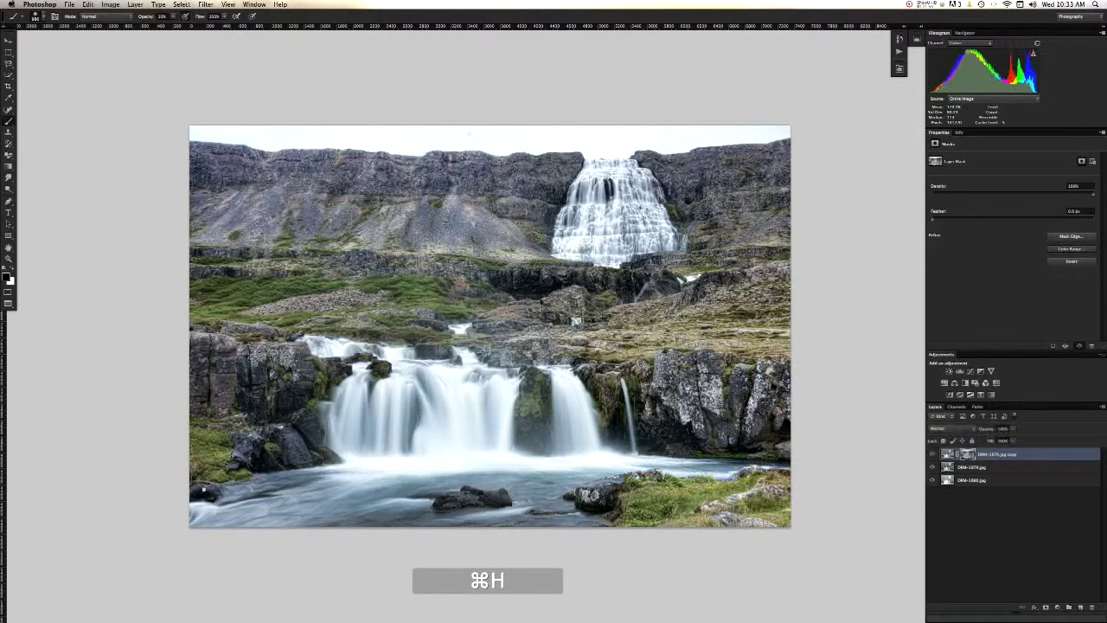
pyautogui.press('super+h')
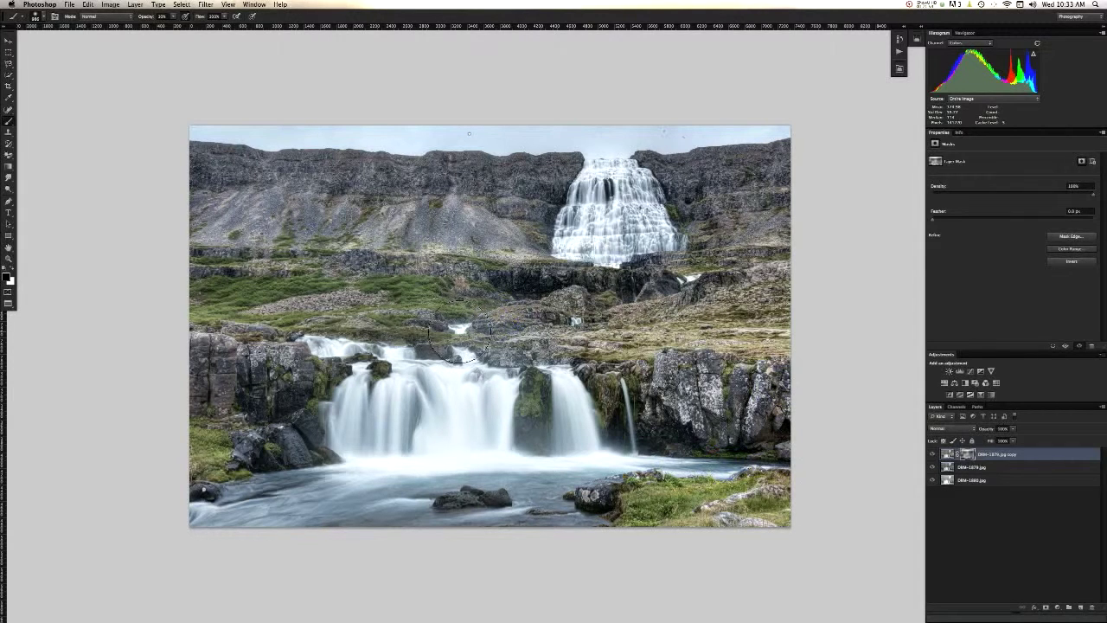
pyautogui.press('3')
pyautogui.click(433, 339)
pyautogui.click(422, 332)
pyautogui.click(223, 295)
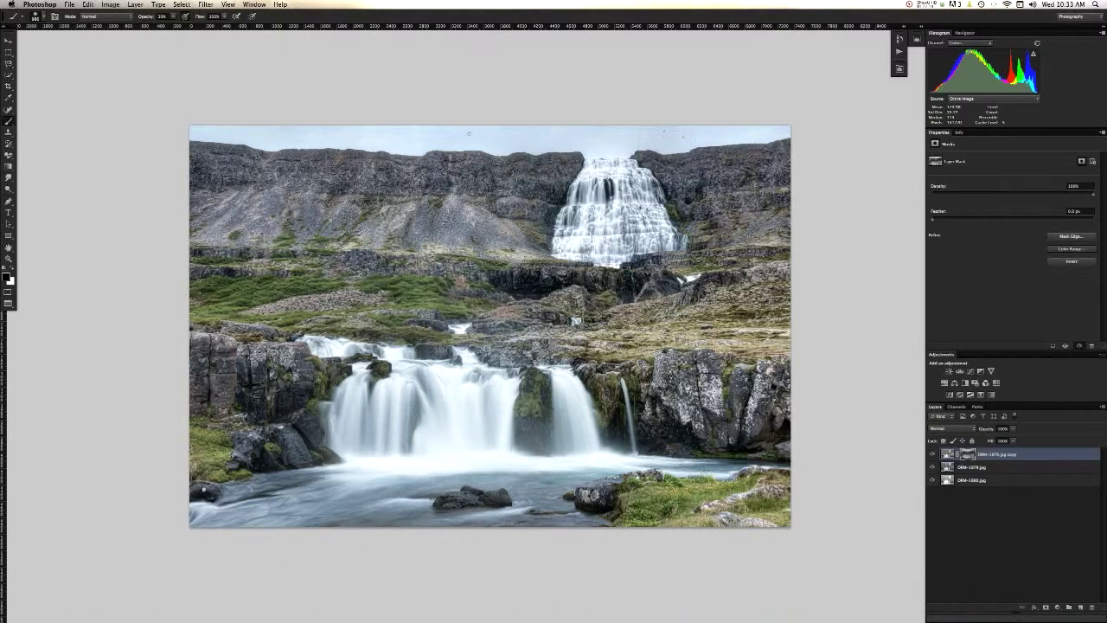
# Merge the masked top layer into the layer below and compare the result with the original exposure underneath.
pyautogui.press('super')
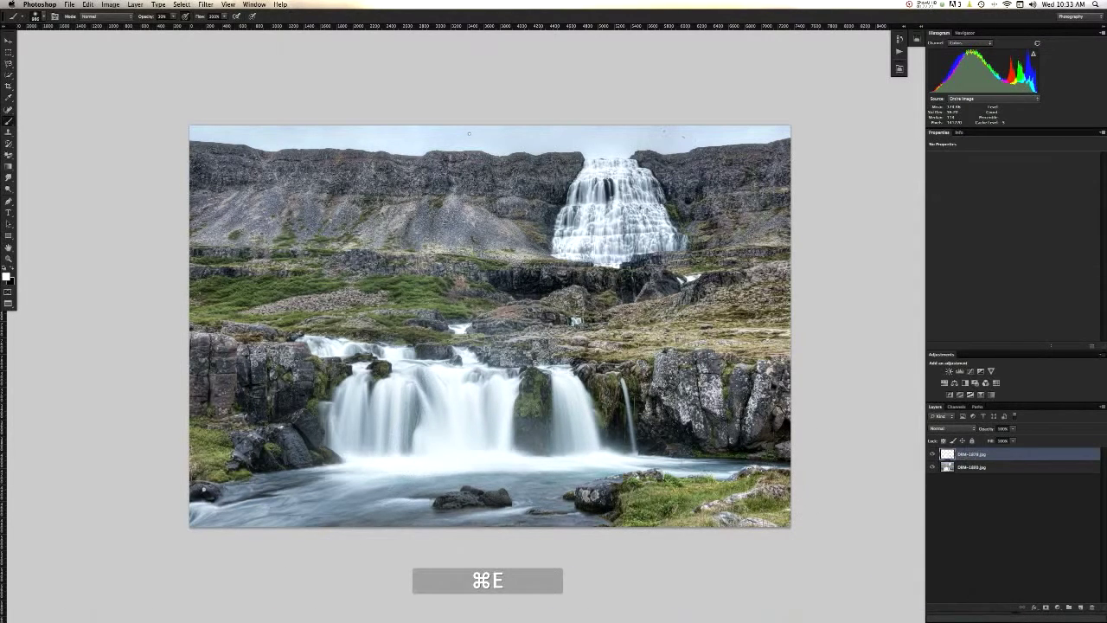
pyautogui.press('super+h')
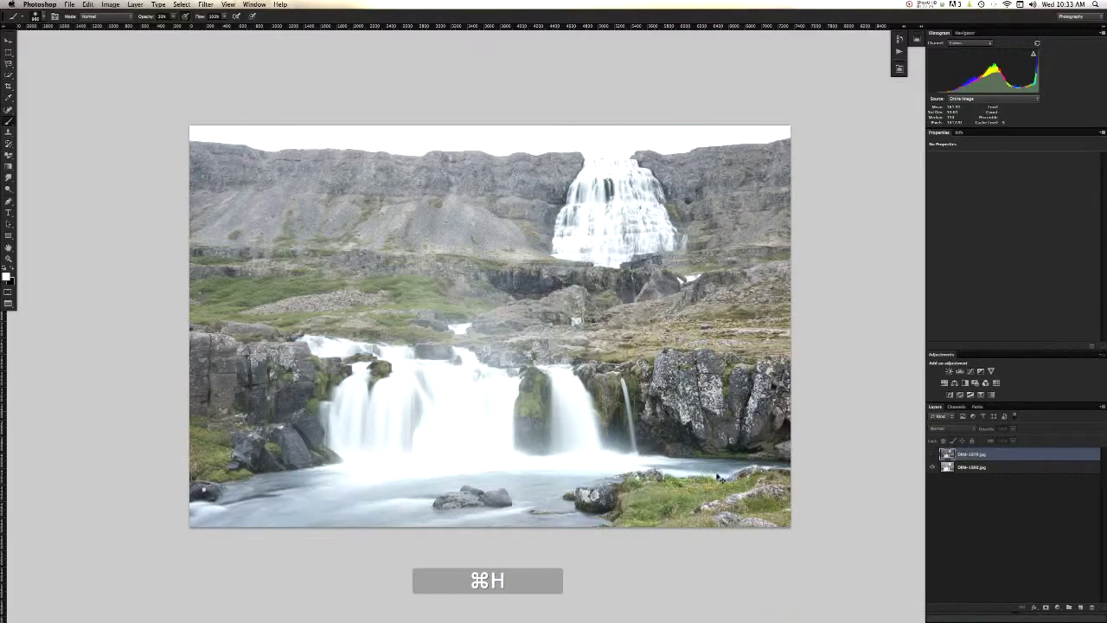
pyautogui.press('super+h')
pyautogui.press('super+h')
pyautogui.press('super+h')
pyautogui.press('super+h')
pyautogui.press('super+h')
pyautogui.press('super+h')
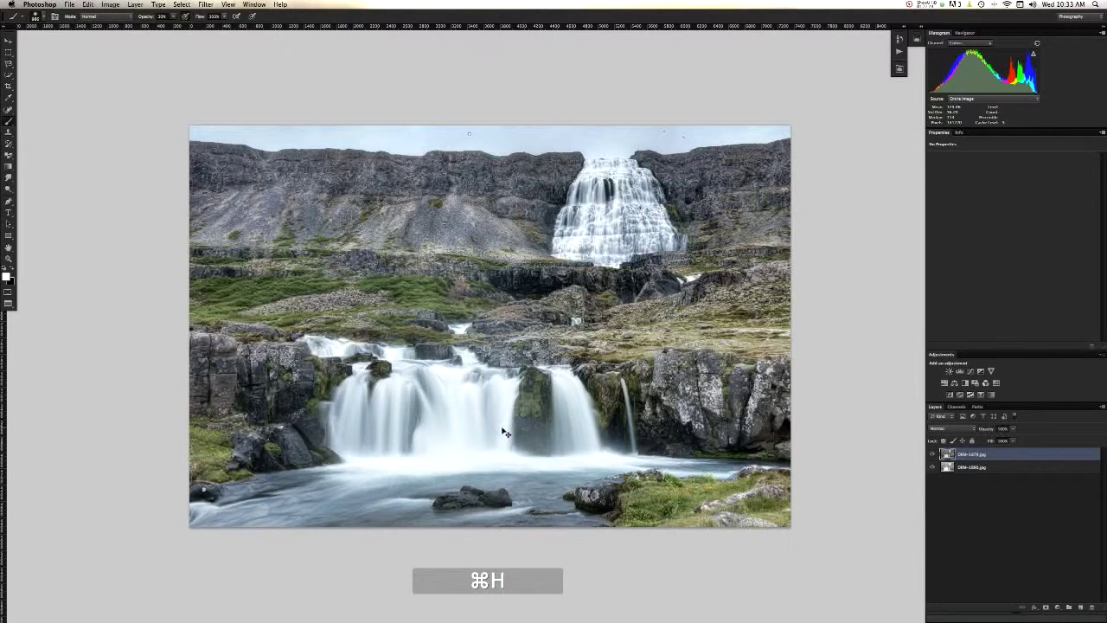
# Add a white layer mask to the merged layer and switch the histogram to the Luminosity channel.
pyautogui.press('super+m')
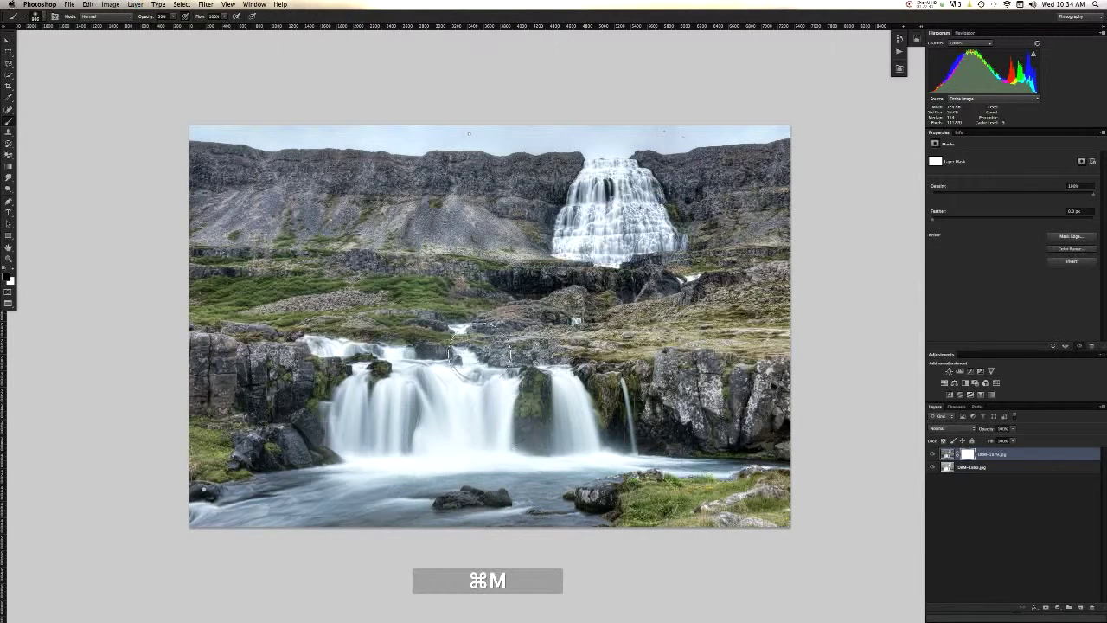
pyautogui.press('6')
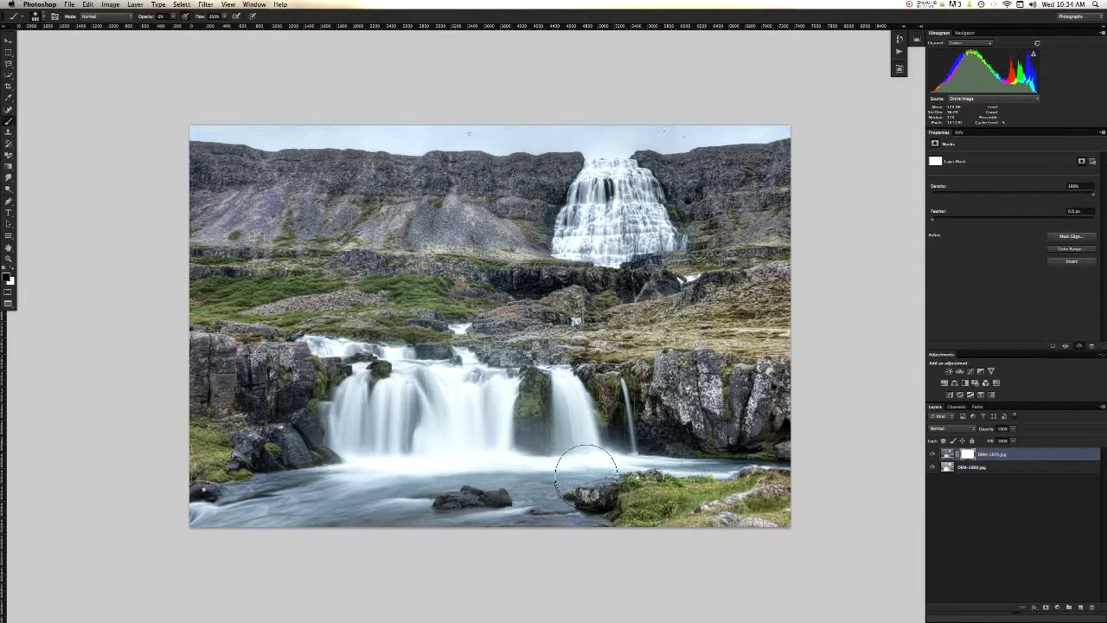
pyautogui.click(967, 42)
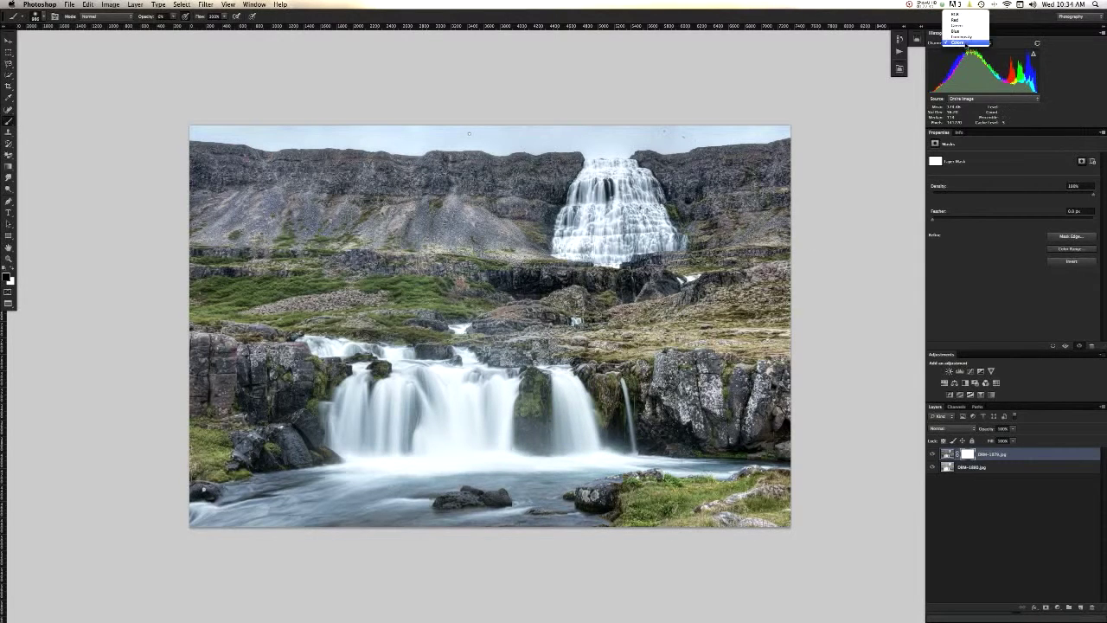
pyautogui.click(963, 37)
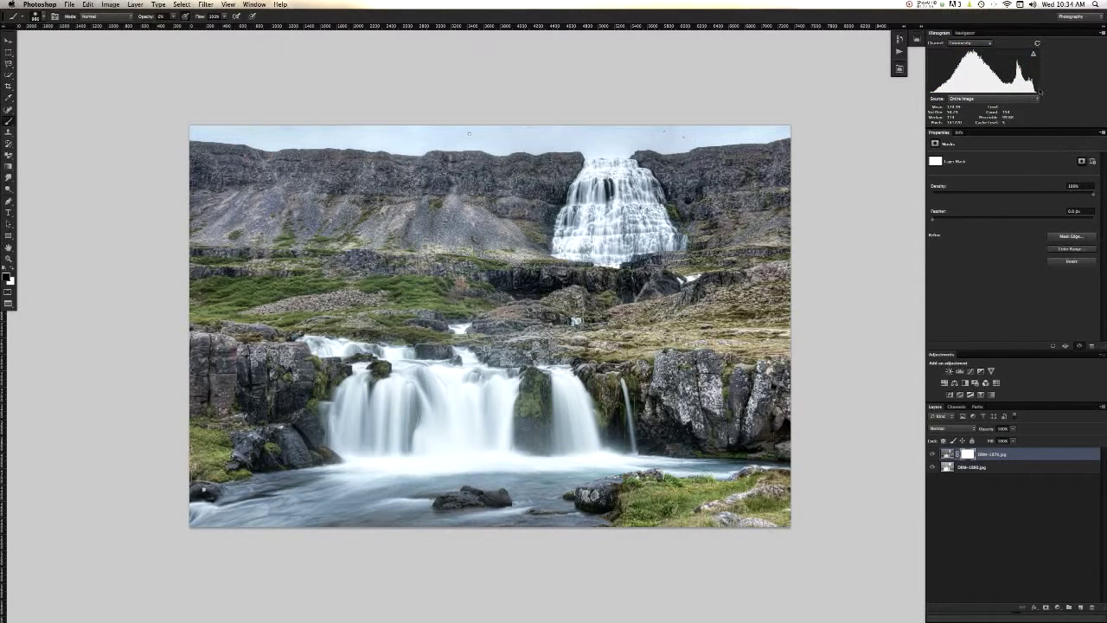
# Paint black at very low opacity on the new mask over the river and lower waterfall, checking against the image with the layer hidden.
pyautogui.click(362, 504)
pyautogui.click(265, 508)
pyautogui.click(485, 430)
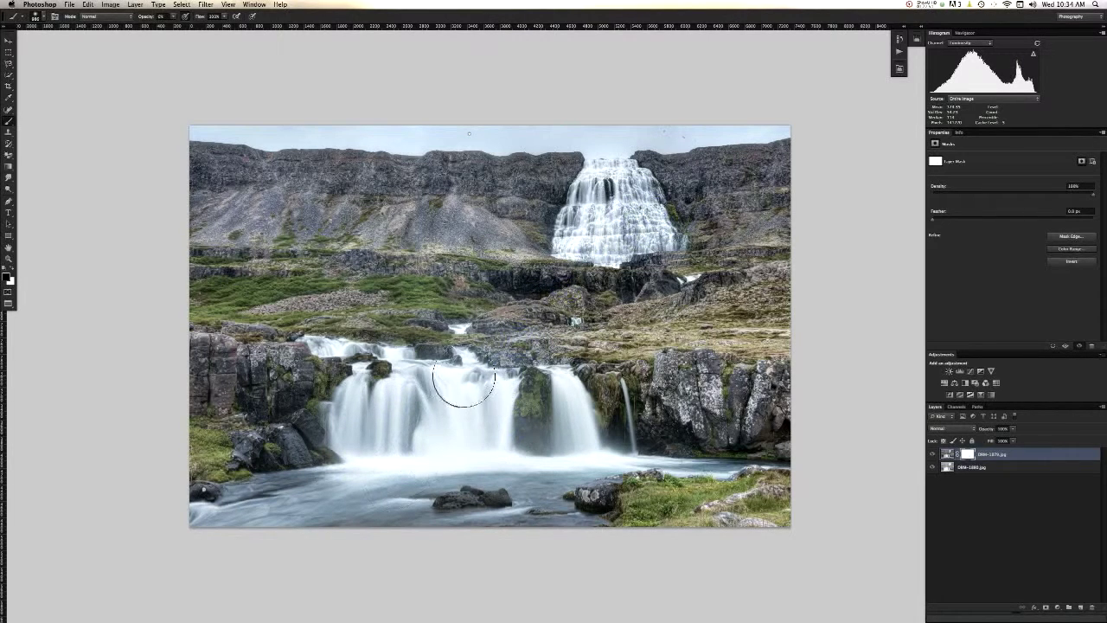
pyautogui.click(451, 414)
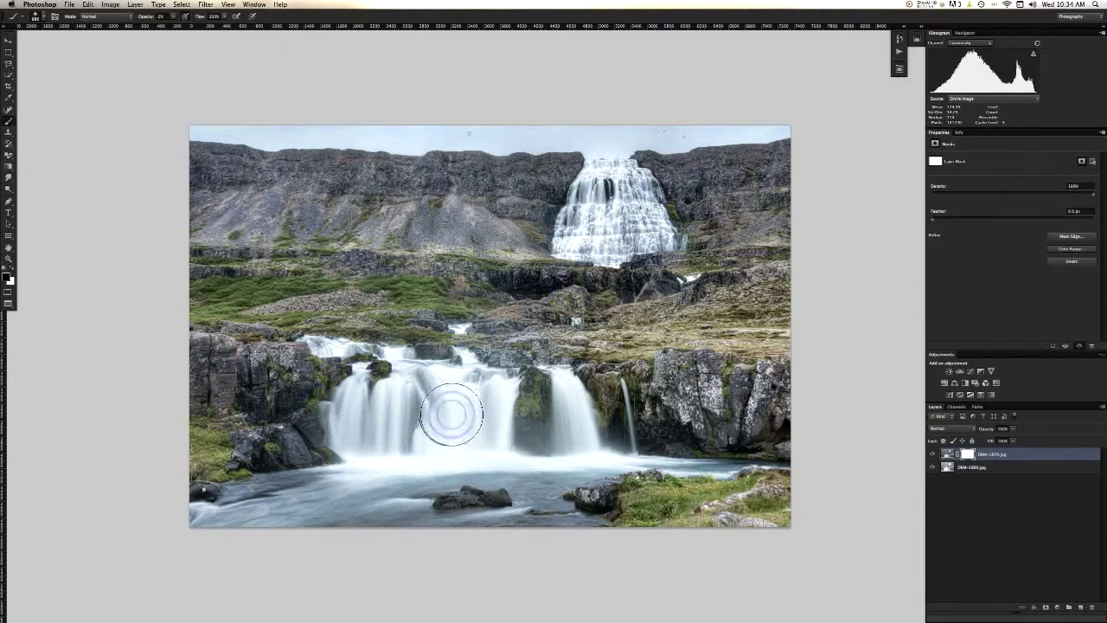
pyautogui.click(591, 459)
pyautogui.click(749, 460)
pyautogui.press('super+h')
pyautogui.press('super+h')
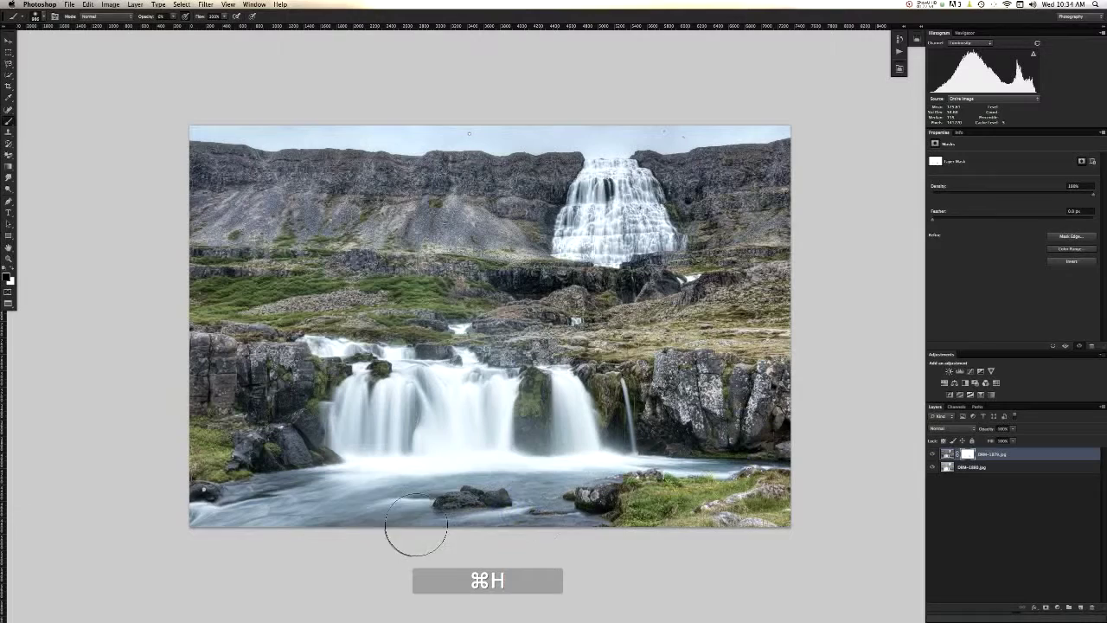
# Dab more black on the mask along the river's front edge, repeatedly comparing with the layer hidden.
pyautogui.click(309, 514)
pyautogui.press('super+h')
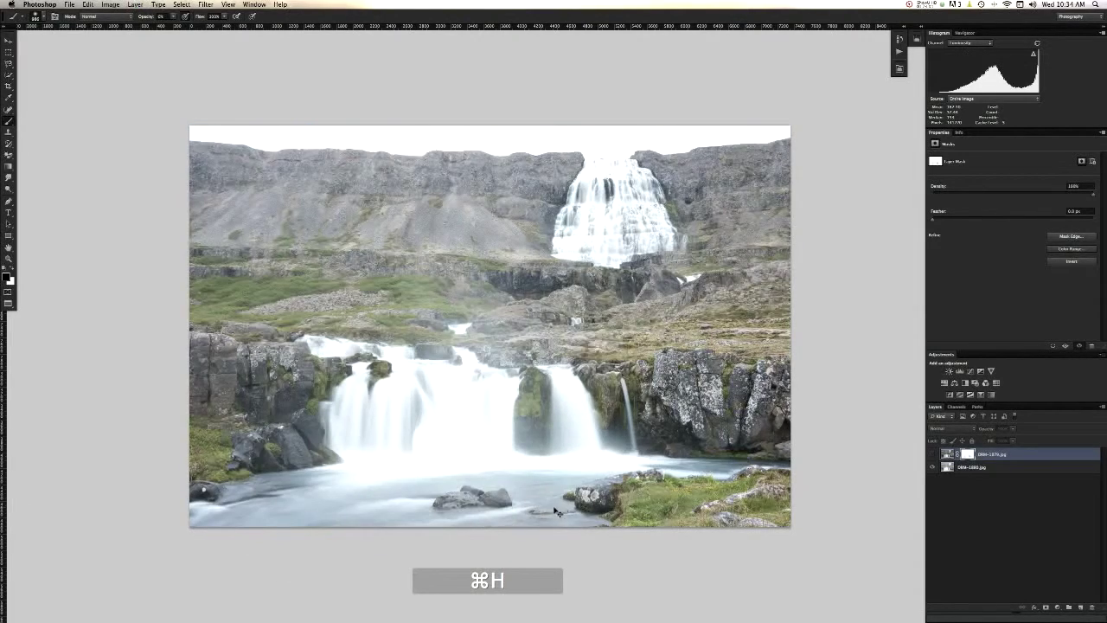
pyautogui.press('super+h')
pyautogui.click(522, 521)
pyautogui.press('super+h')
pyautogui.press('super+h')
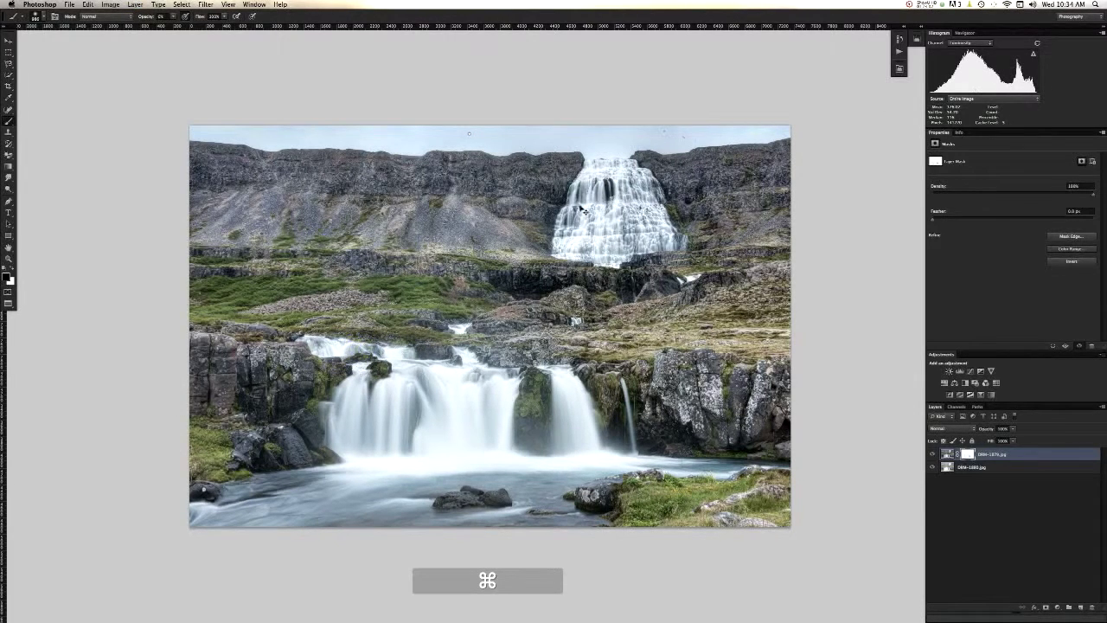
pyautogui.press('super+h')
pyautogui.press('super+h')
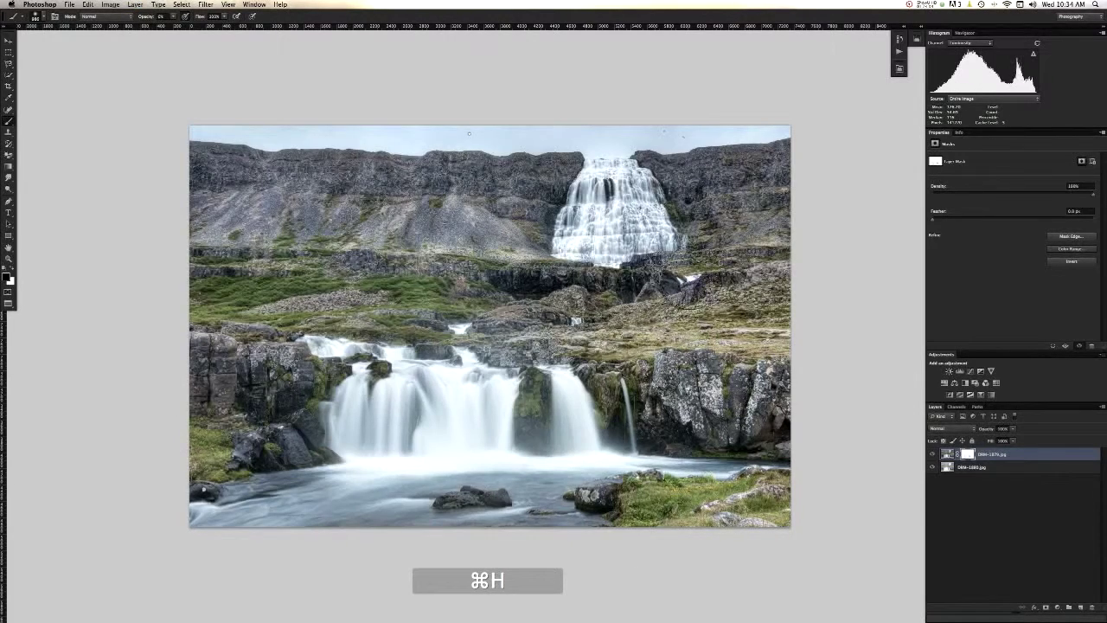
# Paint the mask over the lower waterfall with a smaller brush and compare the image with the mask disabled and enabled.
pyautogui.moveTo(477, 267)
pyautogui.mouseDown()
pyautogui.moveTo(448, 313)
pyautogui.moveTo(469, 330)
pyautogui.mouseUp()
pyautogui.moveTo(414, 359); pyautogui.dragTo(438, 360)
pyautogui.moveTo(420, 363)
pyautogui.mouseDown()
pyautogui.moveTo(440, 410)
pyautogui.moveTo(435, 447)
pyautogui.mouseUp()
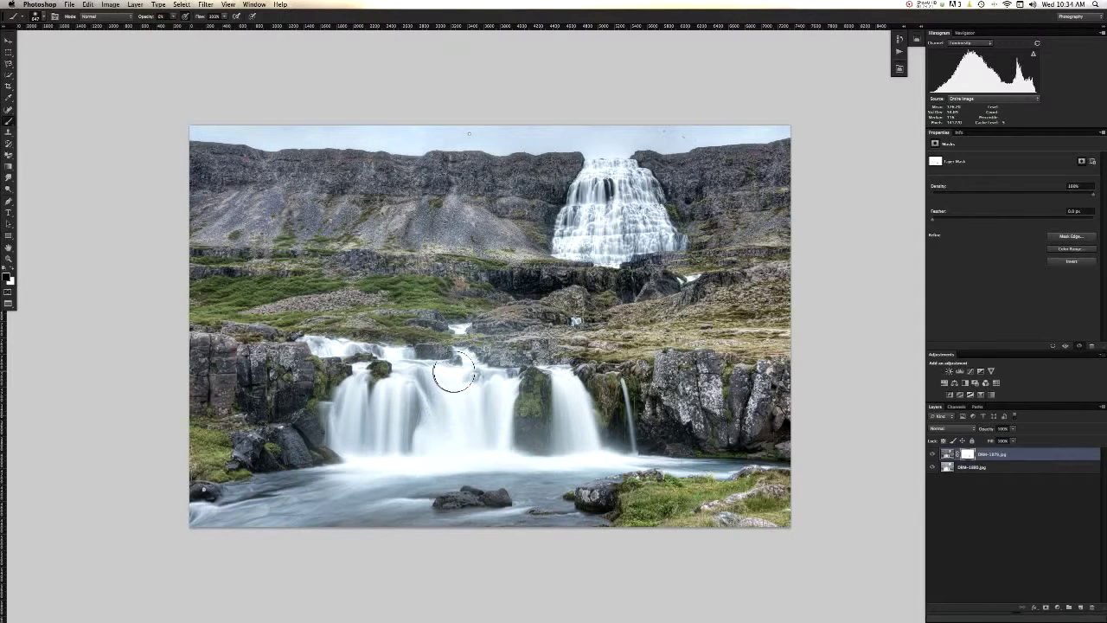
pyautogui.press('shift')
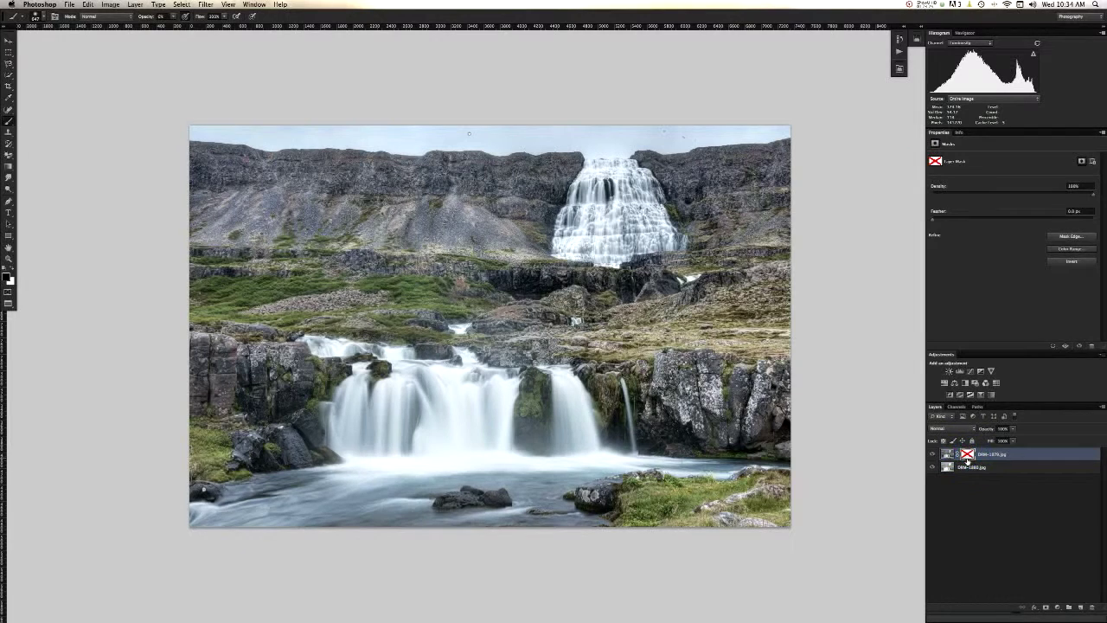
pyautogui.keyDown('shift'); pyautogui.click(969, 459); pyautogui.keyUp('shift')
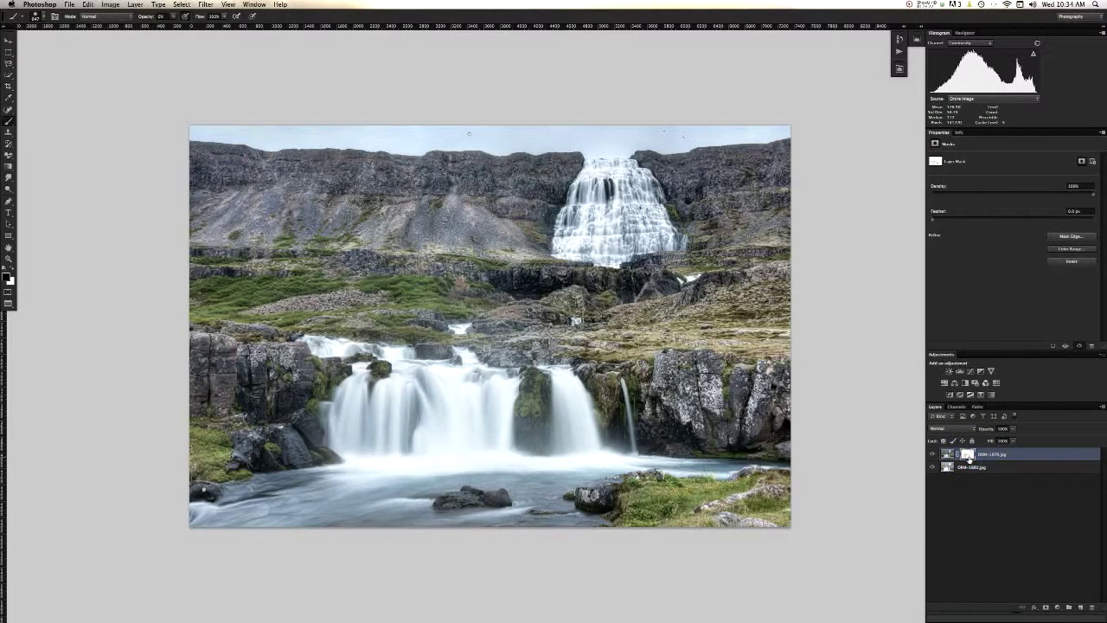
pyautogui.keyDown('shift'); pyautogui.click(968, 458); pyautogui.keyUp('shift')
# Paint the mask over the upper waterfall, restore part of it with white, and merge the layer into the original exposure.
pyautogui.moveTo(659, 233)
pyautogui.mouseDown()
pyautogui.moveTo(586, 218)
pyautogui.moveTo(583, 249)
pyautogui.moveTo(611, 249)
pyautogui.mouseUp()
pyautogui.press('x')
pyautogui.moveTo(605, 239)
pyautogui.mouseDown()
pyautogui.moveTo(633, 251)
pyautogui.moveTo(622, 181)
pyautogui.moveTo(627, 247)
pyautogui.moveTo(598, 222)
pyautogui.moveTo(590, 195)
pyautogui.moveTo(576, 209)
pyautogui.moveTo(586, 225)
pyautogui.moveTo(603, 191)
pyautogui.moveTo(600, 221)
pyautogui.mouseUp()
pyautogui.press('super+e')
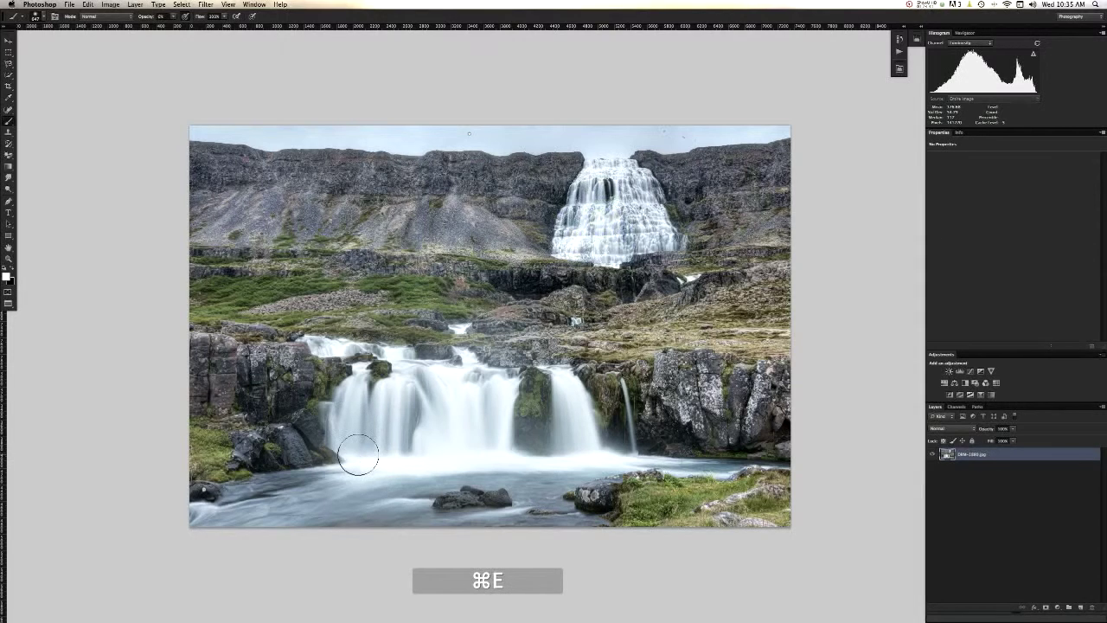
# Save the image in Photoshop format as "Iceland Falls" in the Photos-Processing folder.
pyautogui.press('super+s')
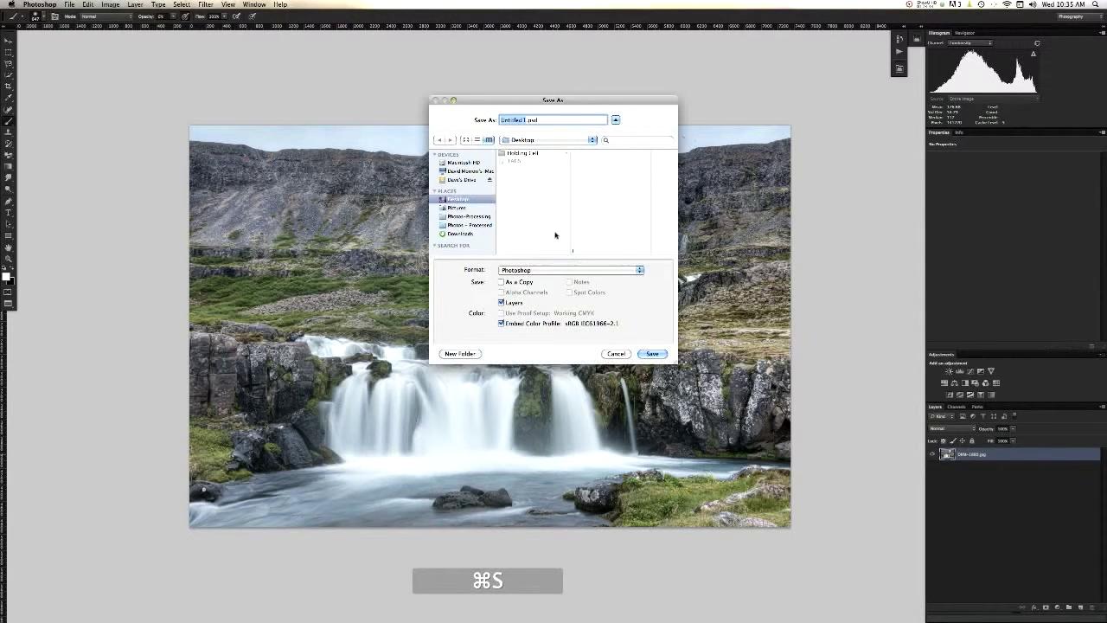
pyautogui.click(460, 216)
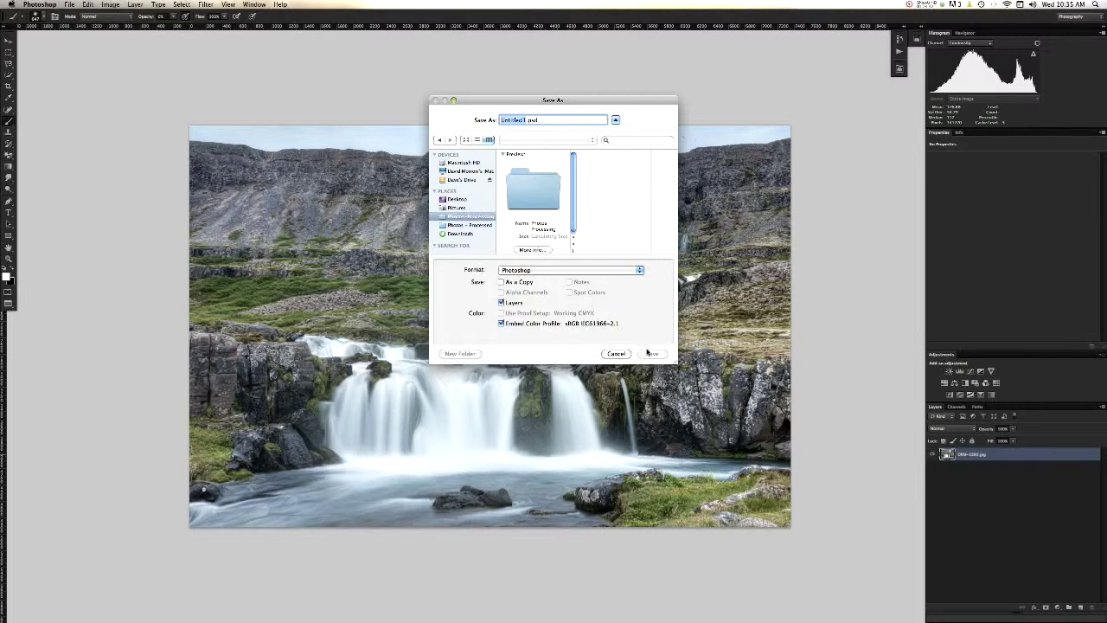
pyautogui.write('Cead')
pyautogui.press('BackSpace')
pyautogui.press('BackSpace')
pyautogui.write('nd Falls')
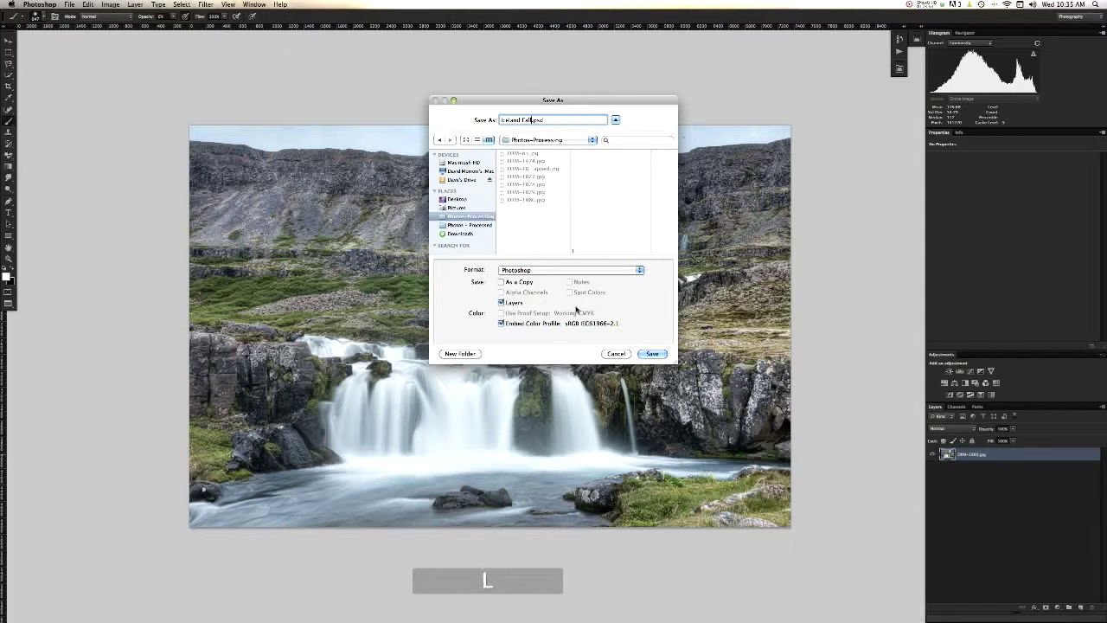
pyautogui.press('Return')
pyautogui.press('super+period')
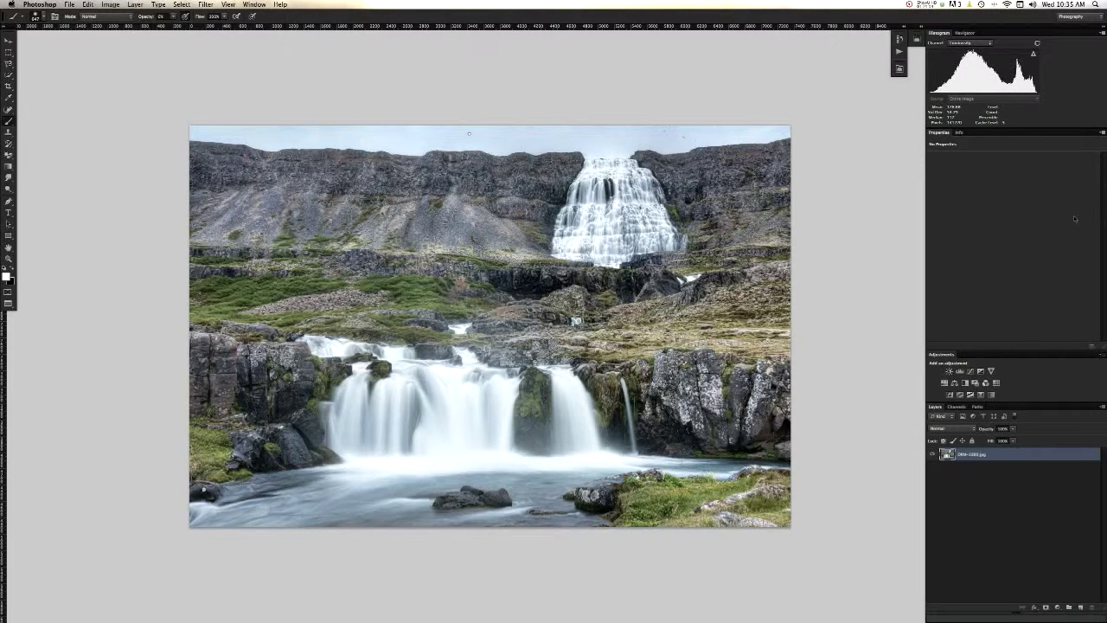
# Add an empty layer named "Clean Up" above the image and activate the Clone Stamp tool.
pyautogui.press('super')
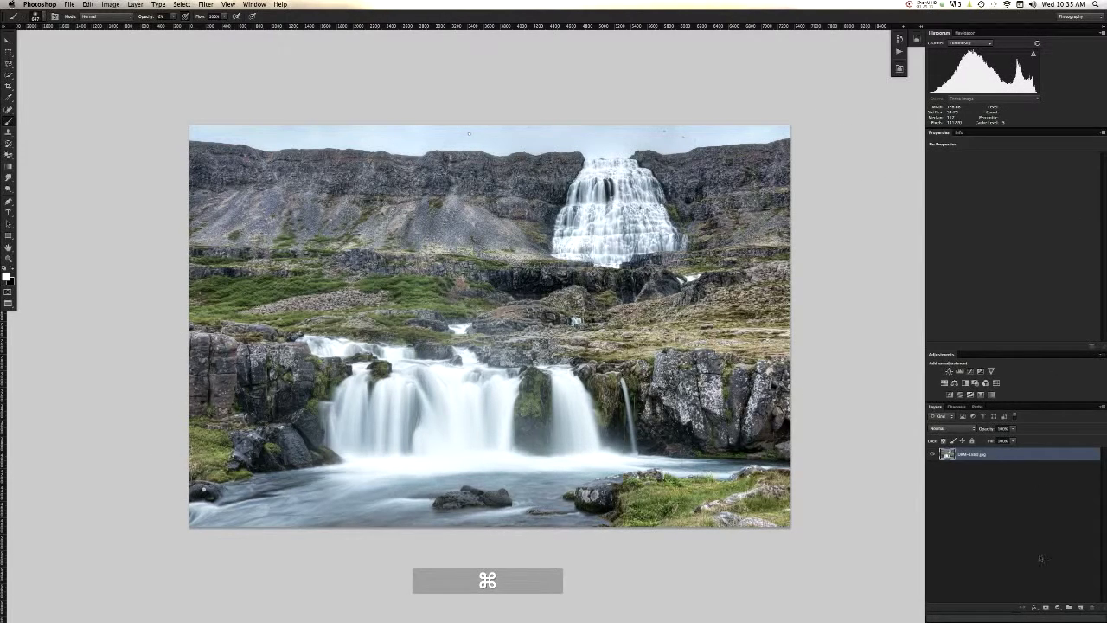
pyautogui.click(1079, 610)
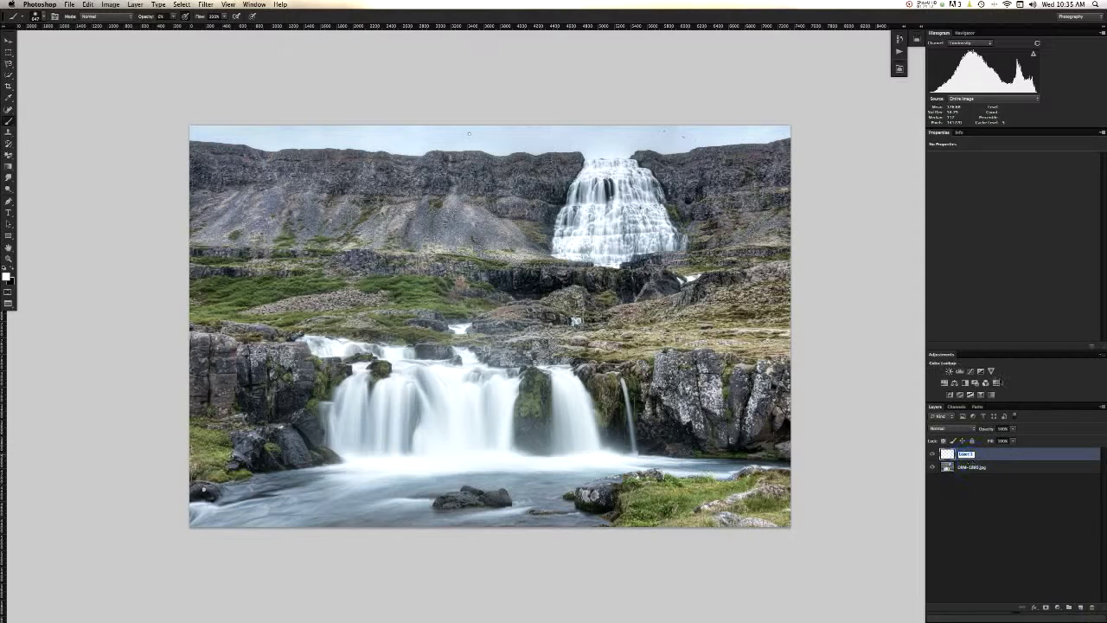
pyautogui.write('CleanUp')
pyautogui.click(8, 132)
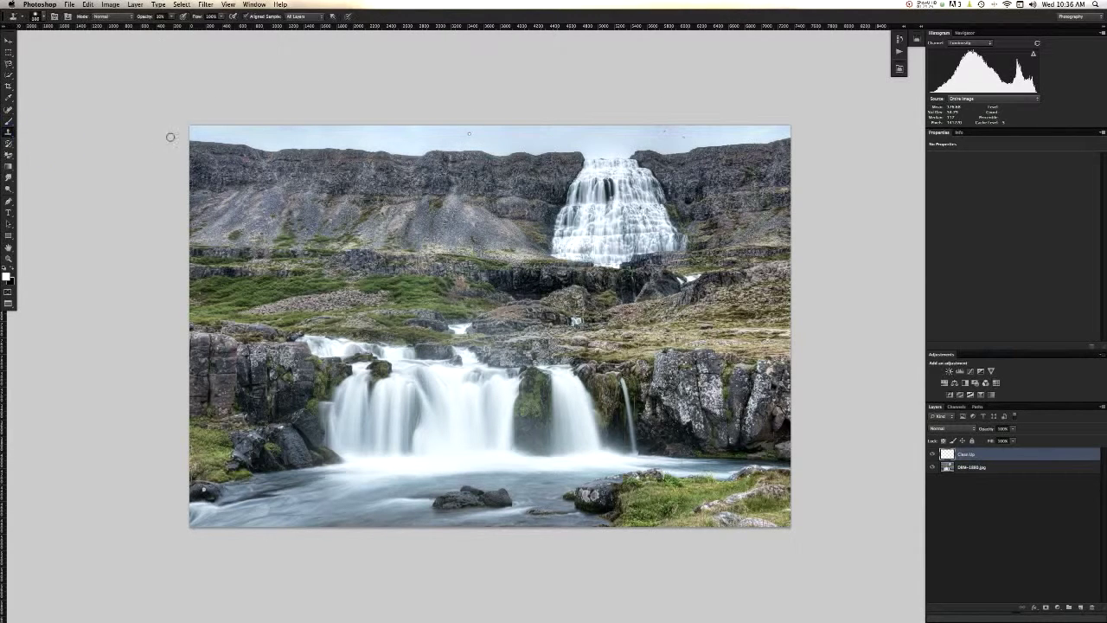
# Set the Clone Stamp tool to sample from all layers.
pyautogui.press('s')
pyautogui.click(303, 17)
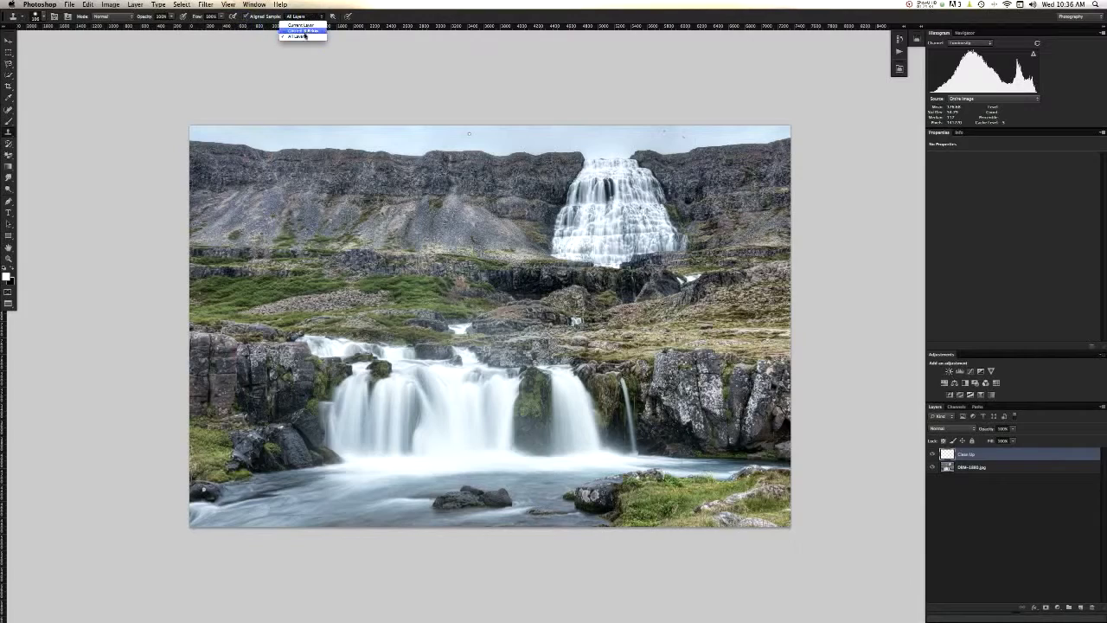
pyautogui.click(302, 37)
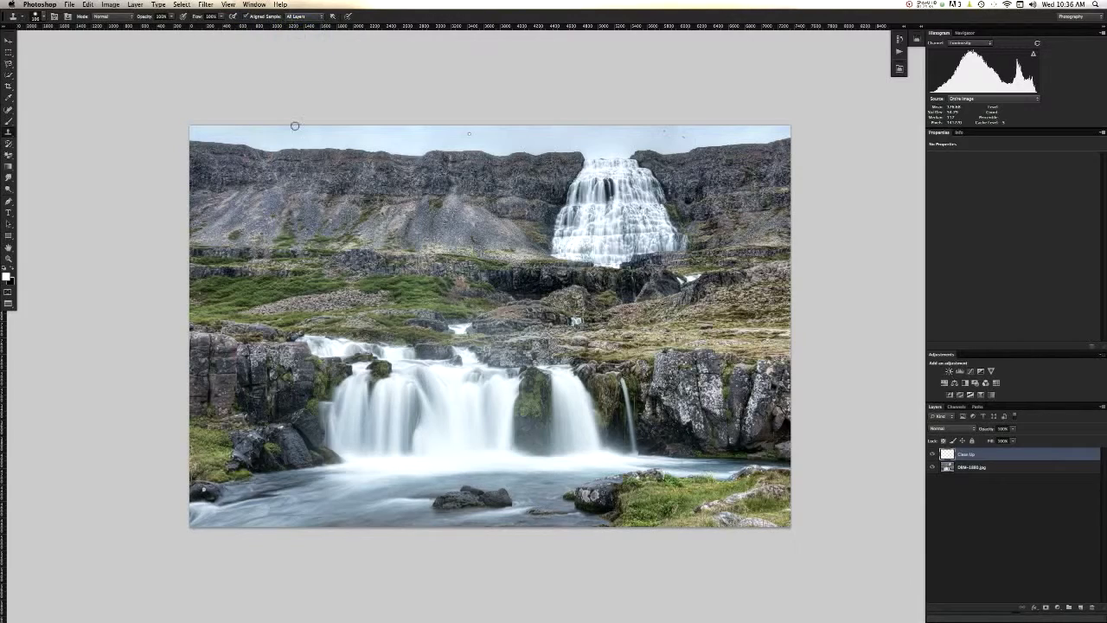
# Sample clean sky and clone out the dust spots above the dip in the central cliffs.
pyautogui.press('super+space')
pyautogui.moveTo(491, 138); pyautogui.dragTo(569, 126)
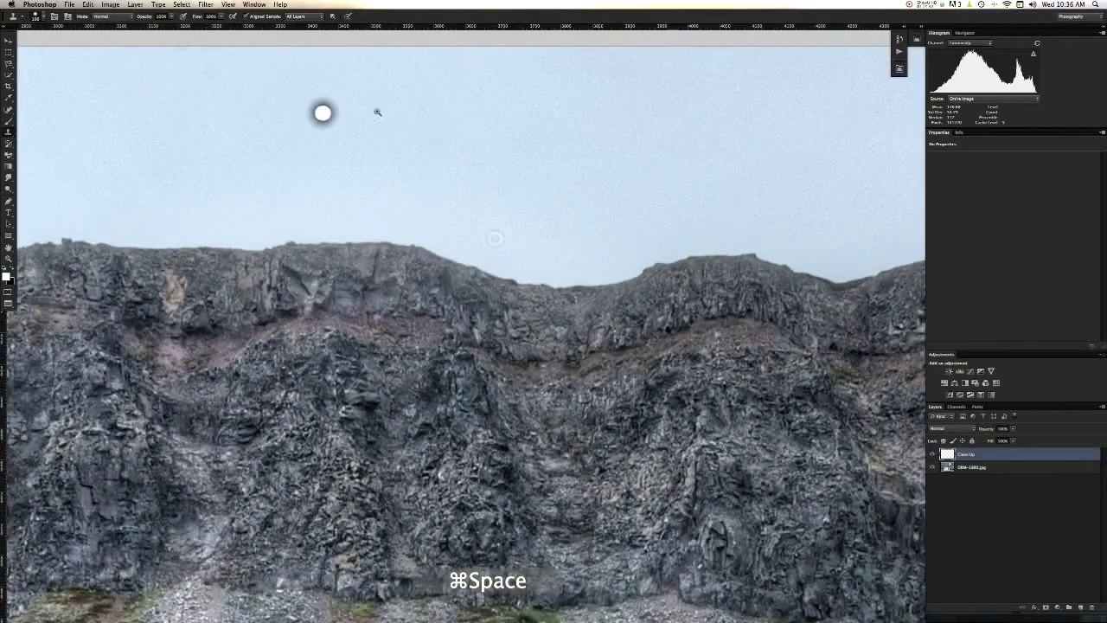
pyautogui.press('alt')
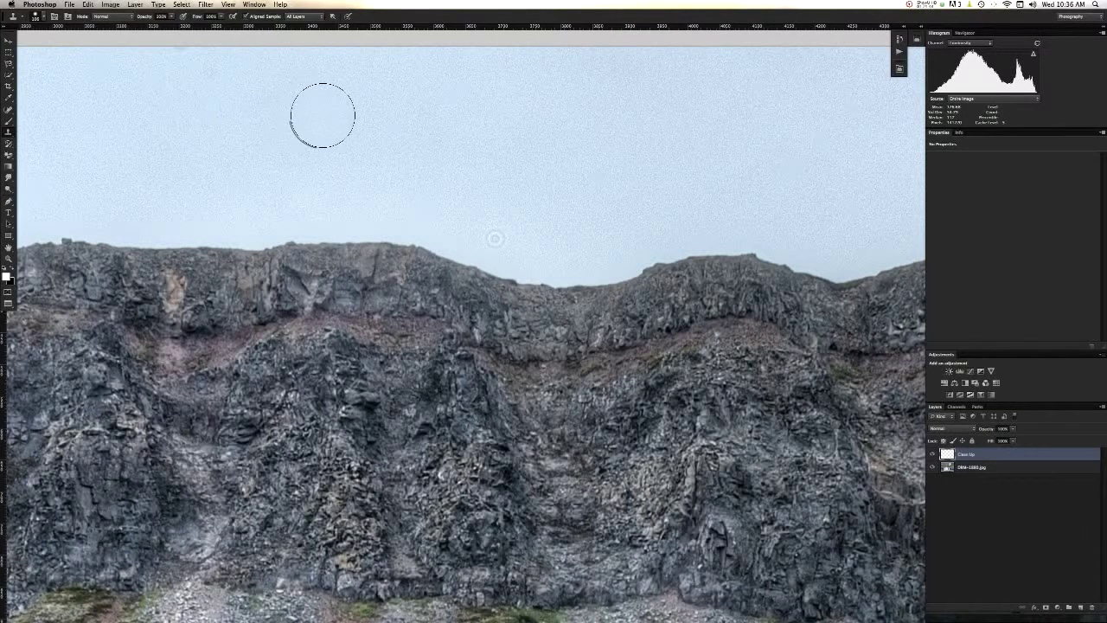
pyautogui.press('alt')
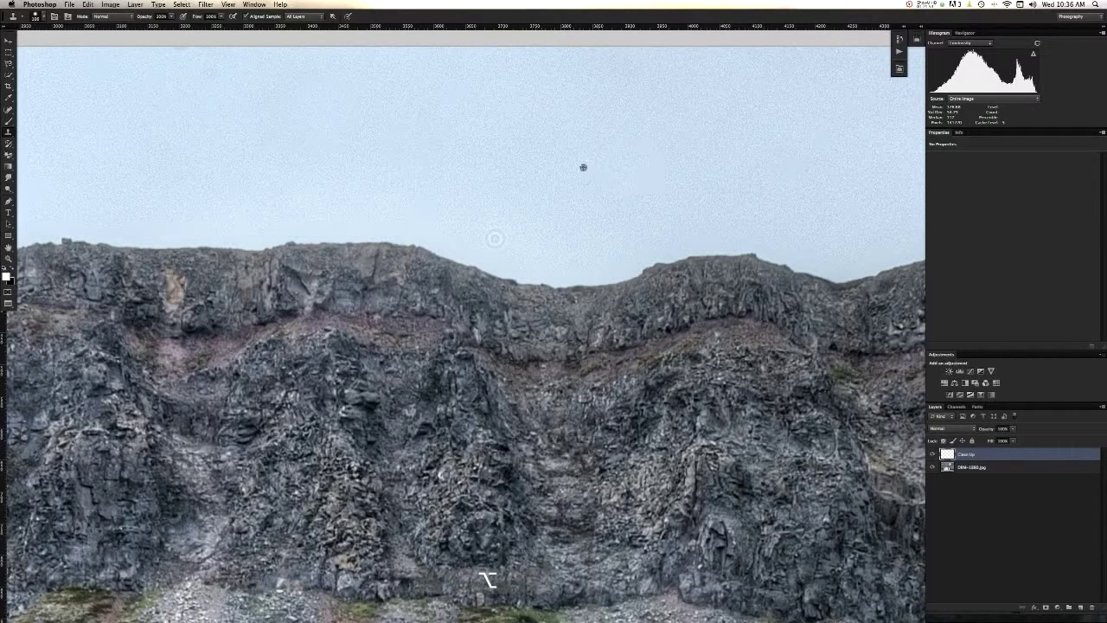
pyautogui.keyDown('alt'); pyautogui.click(495, 220); pyautogui.keyUp('alt')
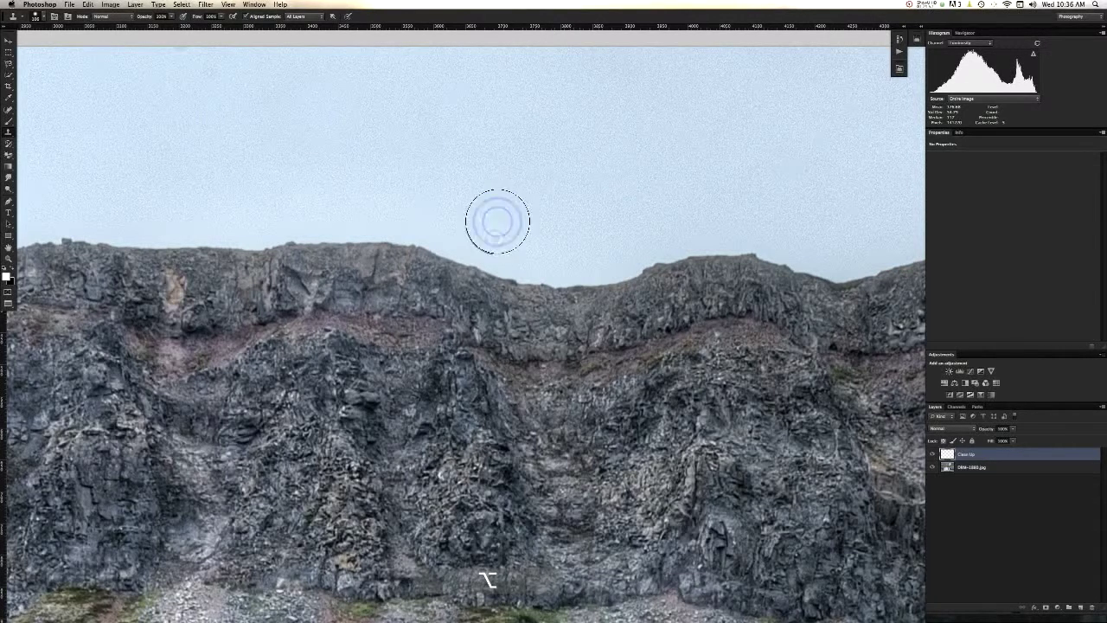
pyautogui.click(629, 91)
# Work leftward along the sky above the cliffs, resampling nearby sky and cloning out each dust spot.
pyautogui.press('space')
pyautogui.moveTo(279, 143); pyautogui.dragTo(369, 198)
pyautogui.keyDown('alt'); pyautogui.click(217, 129); pyautogui.keyUp('alt')
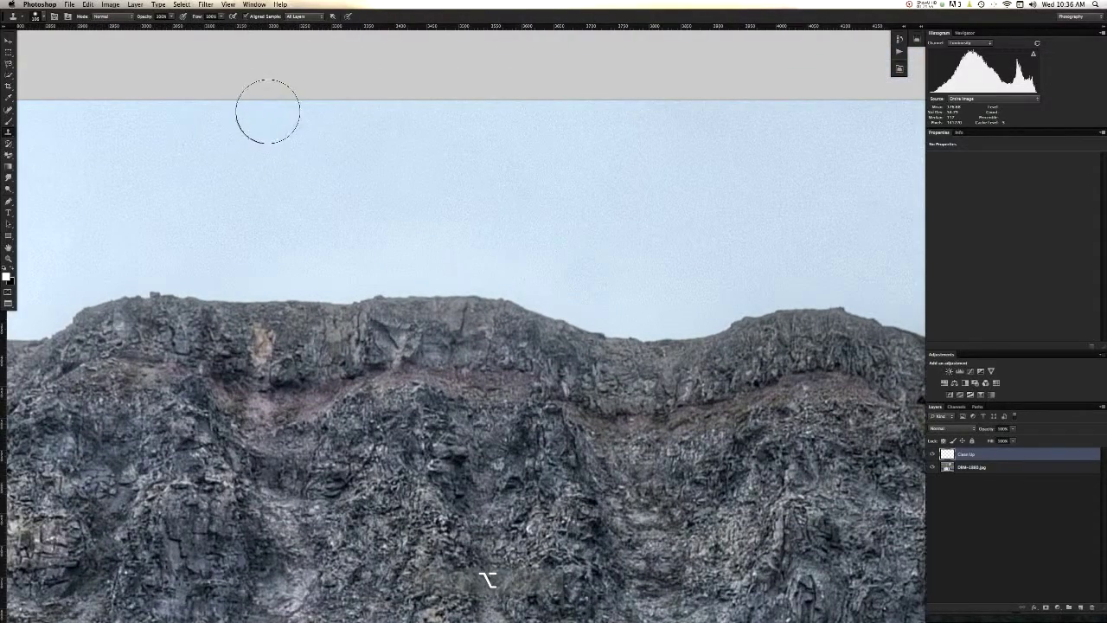
pyautogui.click(128, 152)
pyautogui.press('space')
pyautogui.moveTo(127, 152); pyautogui.dragTo(386, 134)
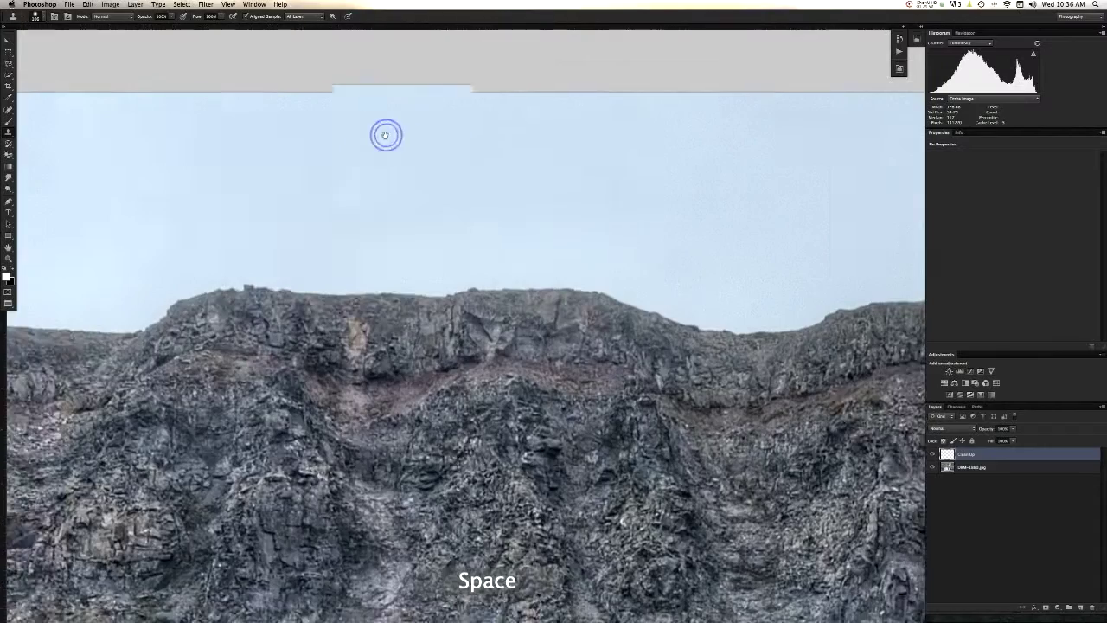
pyautogui.press('space')
pyautogui.moveTo(209, 140); pyautogui.dragTo(406, 141)
pyautogui.keyDown('alt'); pyautogui.click(124, 157); pyautogui.keyUp('alt')
pyautogui.click(147, 141)
pyautogui.click(148, 135)
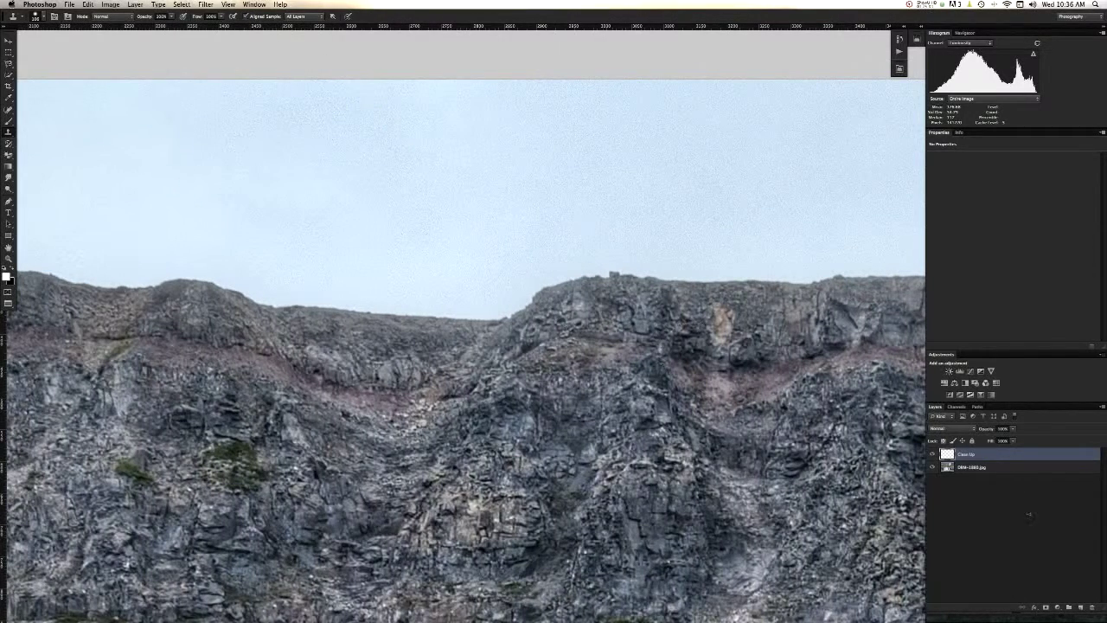
# Clone out the spots near the upper edge of the sky above the left-hand cliffs.
pyautogui.press('space')
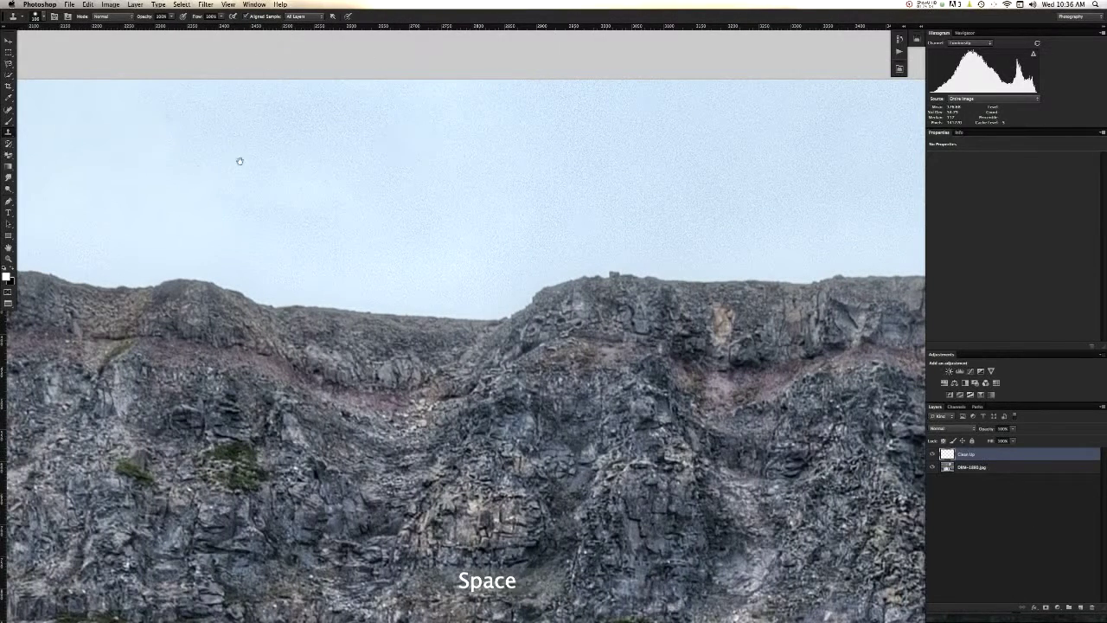
pyautogui.moveTo(227, 156); pyautogui.dragTo(336, 97)
pyautogui.keyDown('alt'); pyautogui.click(140, 122); pyautogui.keyUp('alt')
pyautogui.click(181, 90)
pyautogui.click(180, 91)
pyautogui.press('space')
pyautogui.keyDown('alt'); pyautogui.click(109, 163); pyautogui.keyUp('alt')
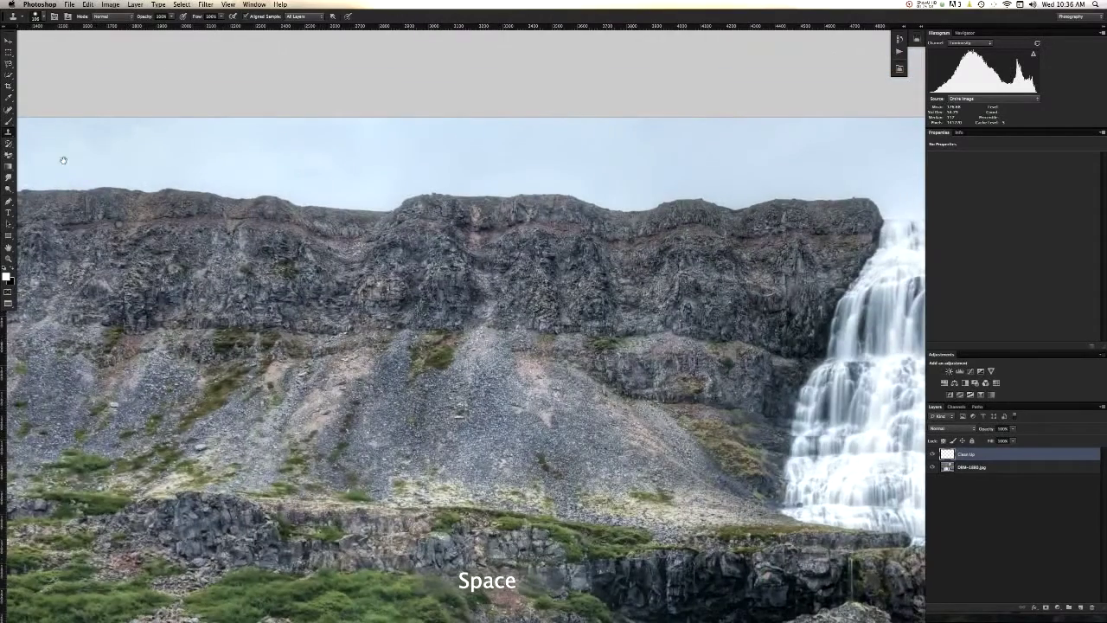
# Clone out the remaining spots in the sky near the image's upper-left corner.
pyautogui.press('space')
pyautogui.moveTo(131, 171); pyautogui.dragTo(167, 161)
pyautogui.hotkey('alt', 'space')
pyautogui.moveTo(97, 173); pyautogui.dragTo(145, 164)
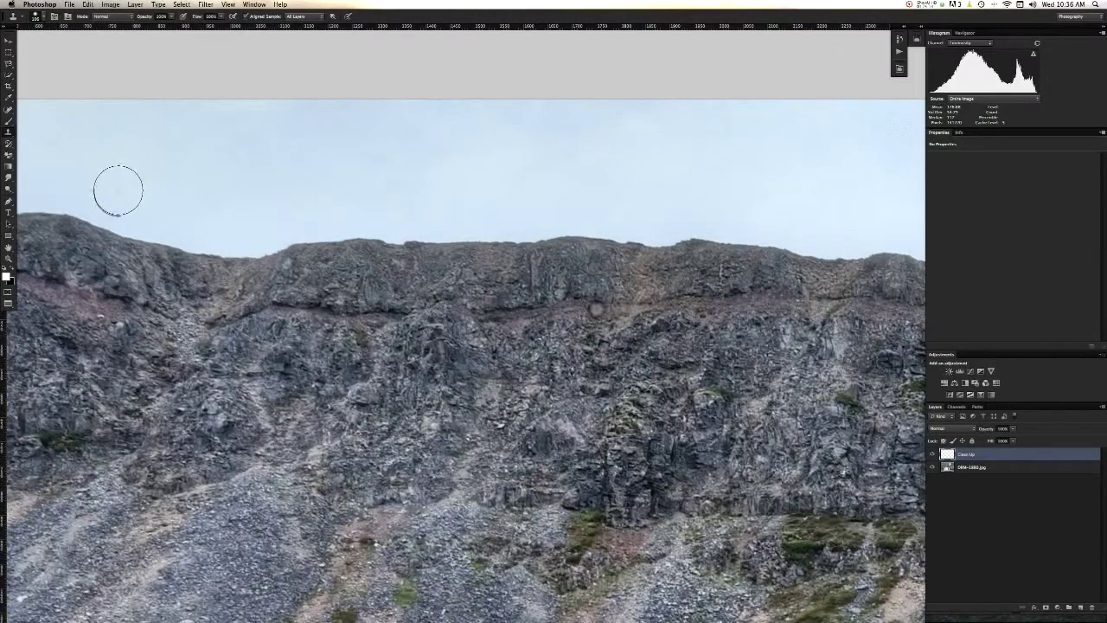
pyautogui.press('space')
pyautogui.moveTo(117, 176); pyautogui.dragTo(369, 188)
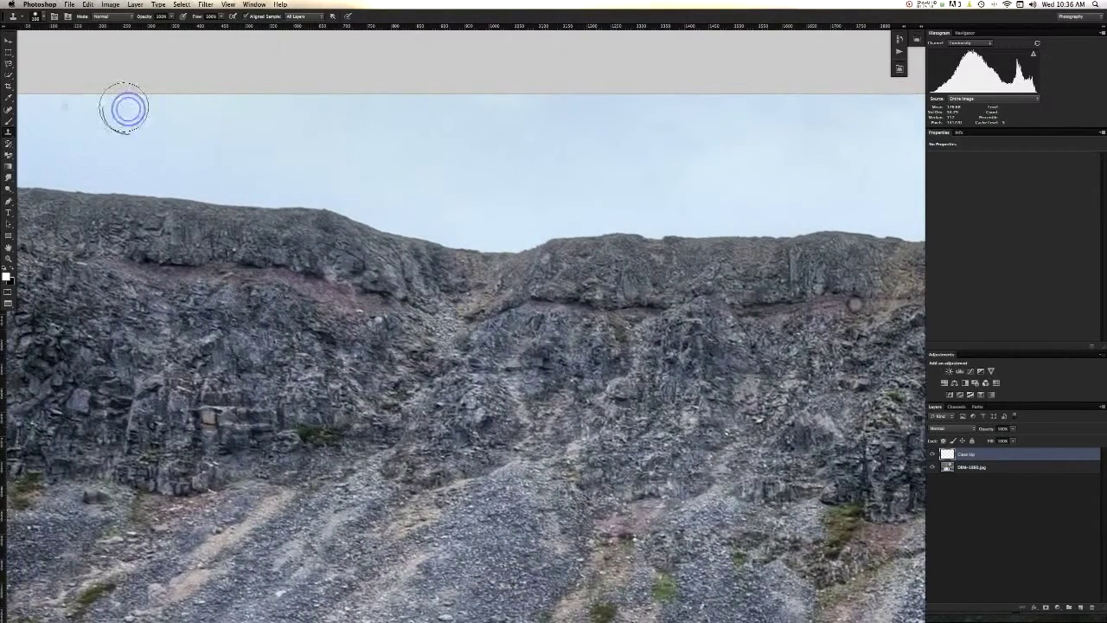
pyautogui.press('alt')
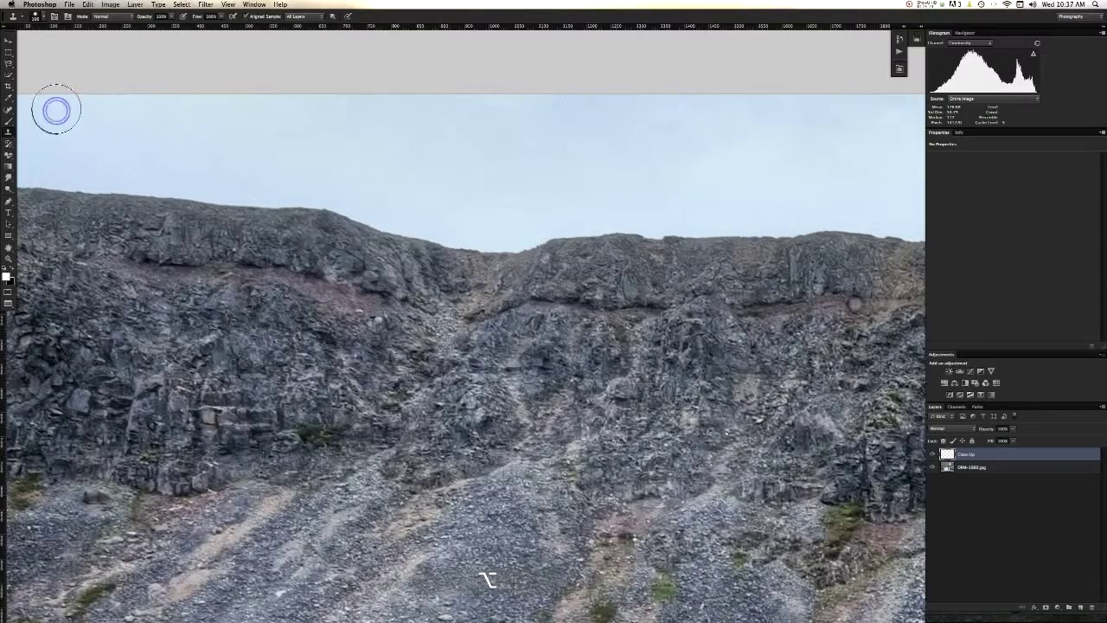
pyautogui.press('space')
pyautogui.moveTo(189, 148); pyautogui.dragTo(275, 144)
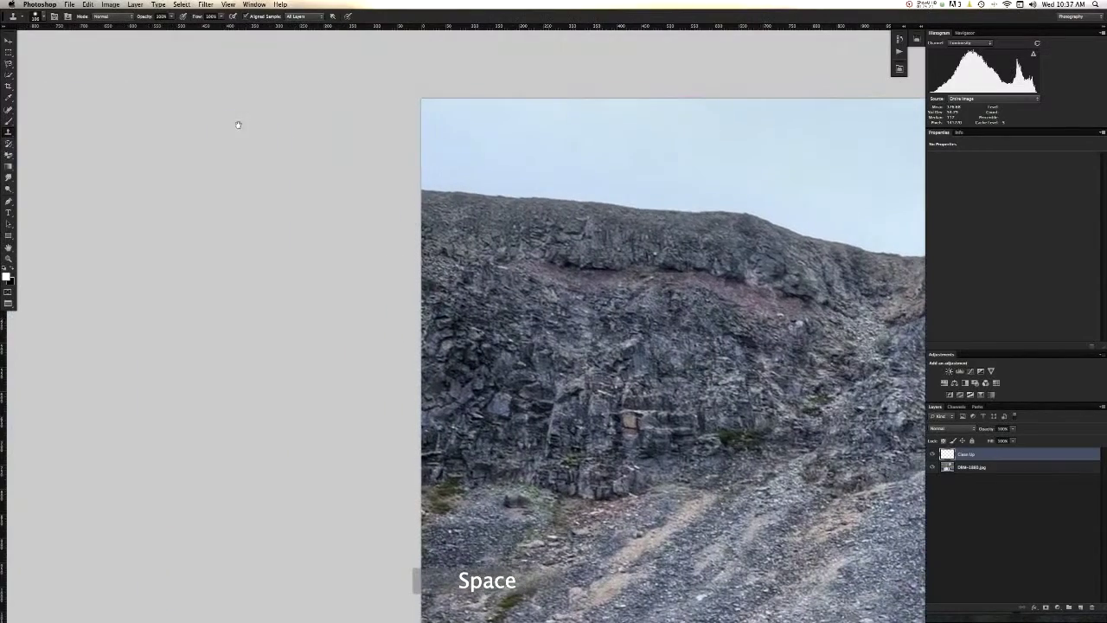
# Try to clone out the two dark spots in the sky to the right of the upper waterfall.
pyautogui.moveTo(597, 255); pyautogui.dragTo(519, 250)
pyautogui.moveTo(702, 298); pyautogui.dragTo(415, 253)
pyautogui.moveTo(776, 193)
pyautogui.mouseDown()
pyautogui.moveTo(576, 174)
pyautogui.moveTo(680, 183)
pyautogui.mouseUp()
pyautogui.click(497, 155)
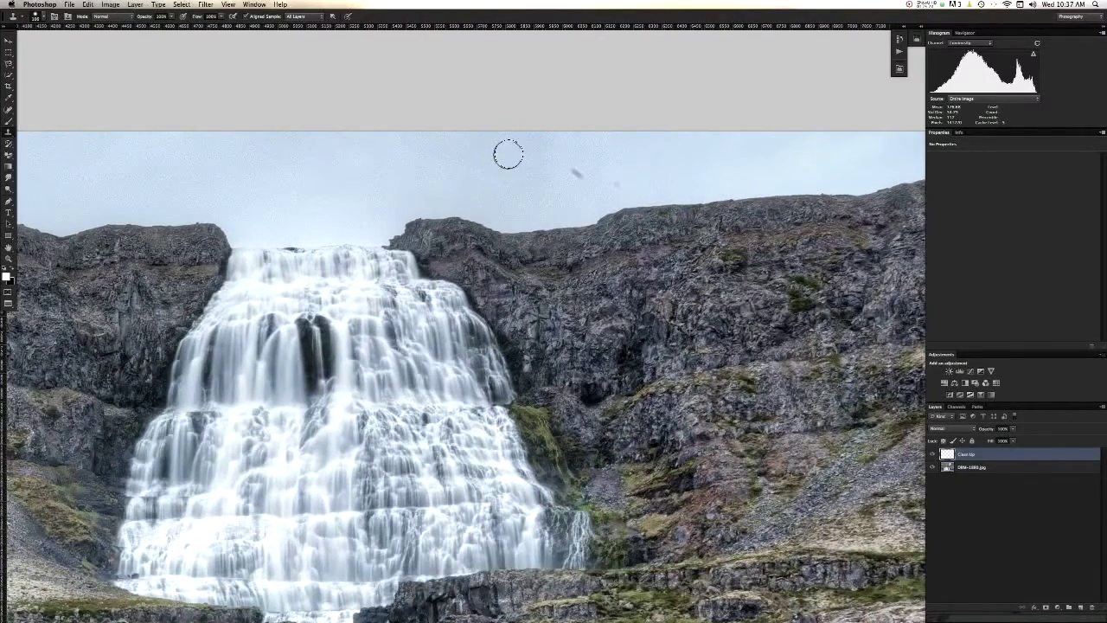
pyautogui.click(578, 175)
pyautogui.click(616, 184)
# Undo the clone strokes over the two sky spots beside the upper waterfall.
pyautogui.hotkey('alt', 'space')
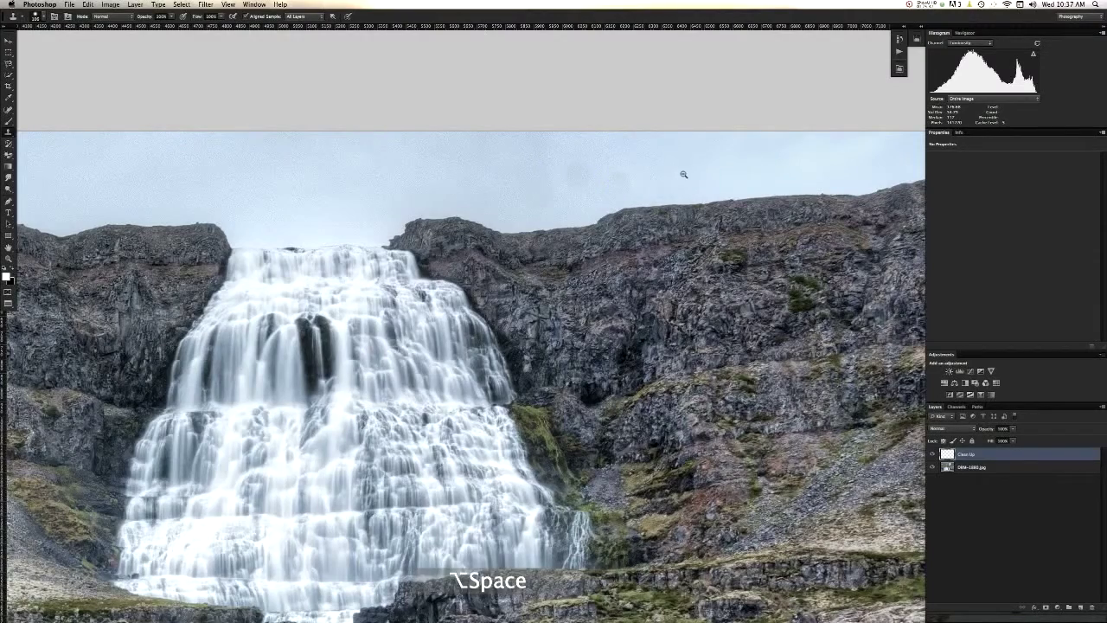
pyautogui.click(671, 171)
pyautogui.hotkey('alt', 'space')
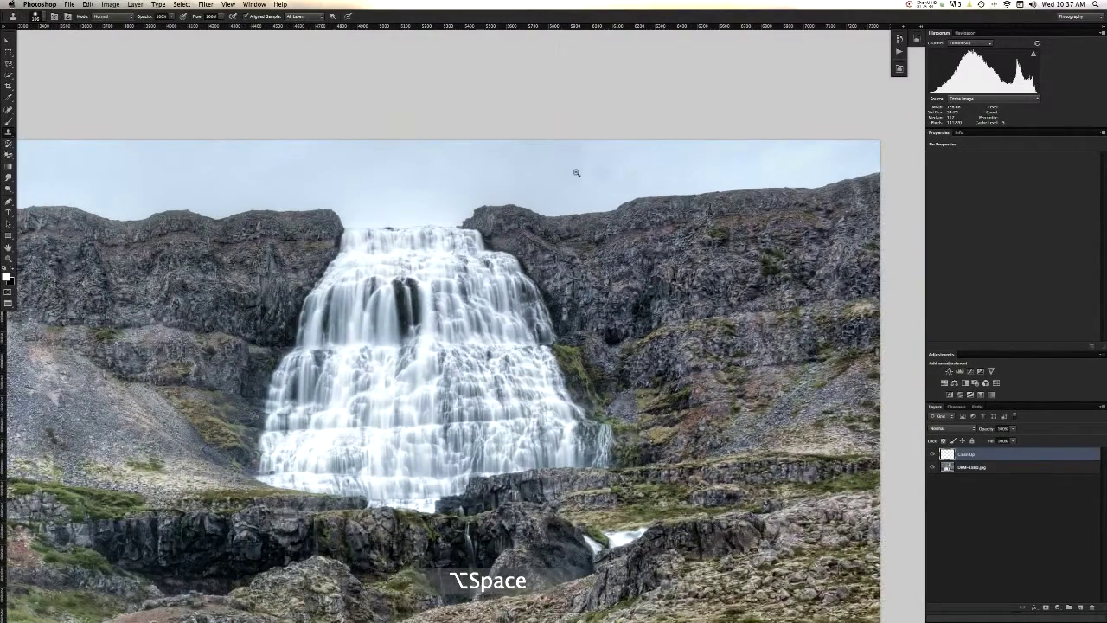
pyautogui.moveTo(577, 173); pyautogui.dragTo(588, 168)
pyautogui.press('super+z')
pyautogui.press('alt+super+z')
pyautogui.press('alt+super+z')
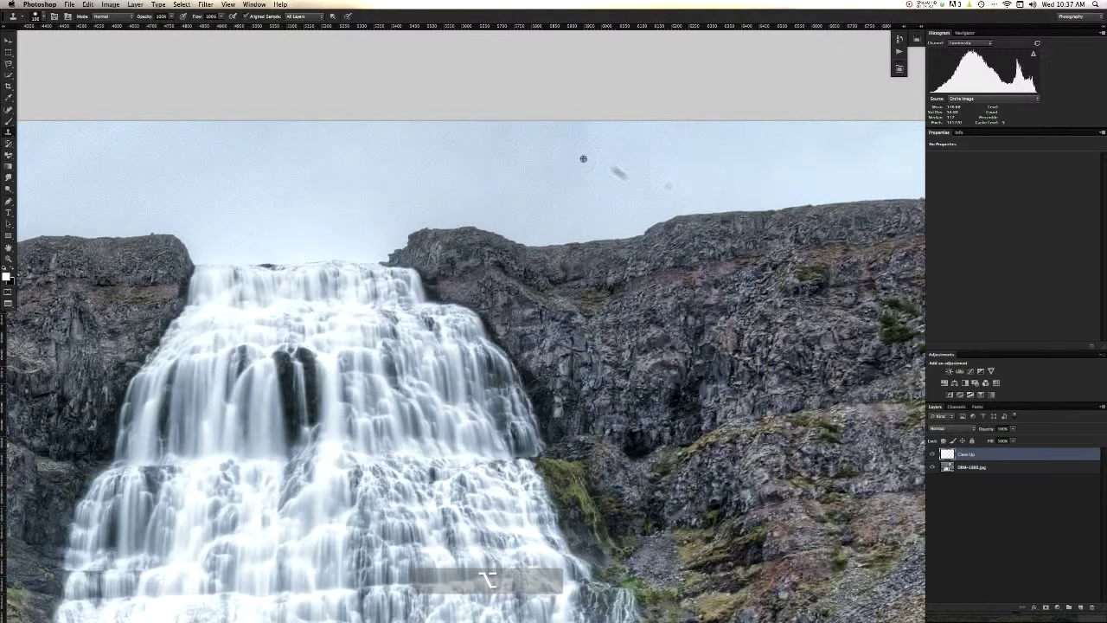
# Sample sky close to the two dark spots beside the upper waterfall and clone them out.
pyautogui.keyDown('alt'); pyautogui.click(646, 151); pyautogui.keyUp('alt')
pyautogui.click(618, 172)
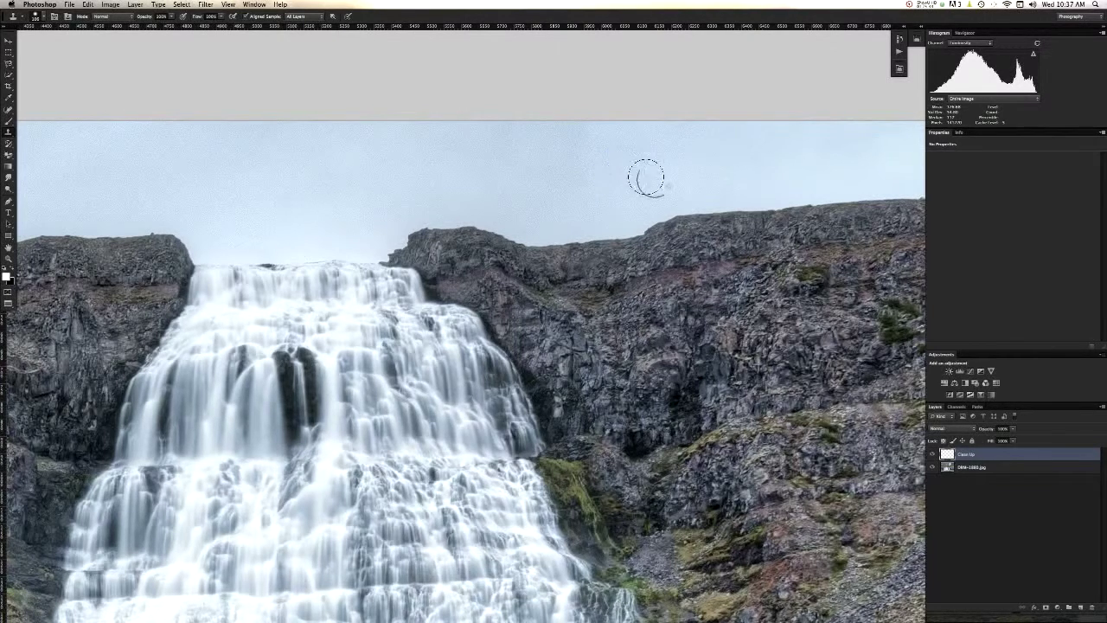
pyautogui.click(384, 232)
# Inspect the whole image for remaining blemishes, from the upper waterfall down to the foreground.
pyautogui.press('super+space')
pyautogui.moveTo(128, 254); pyautogui.dragTo(100, 282)
pyautogui.moveTo(191, 255); pyautogui.dragTo(201, 256)
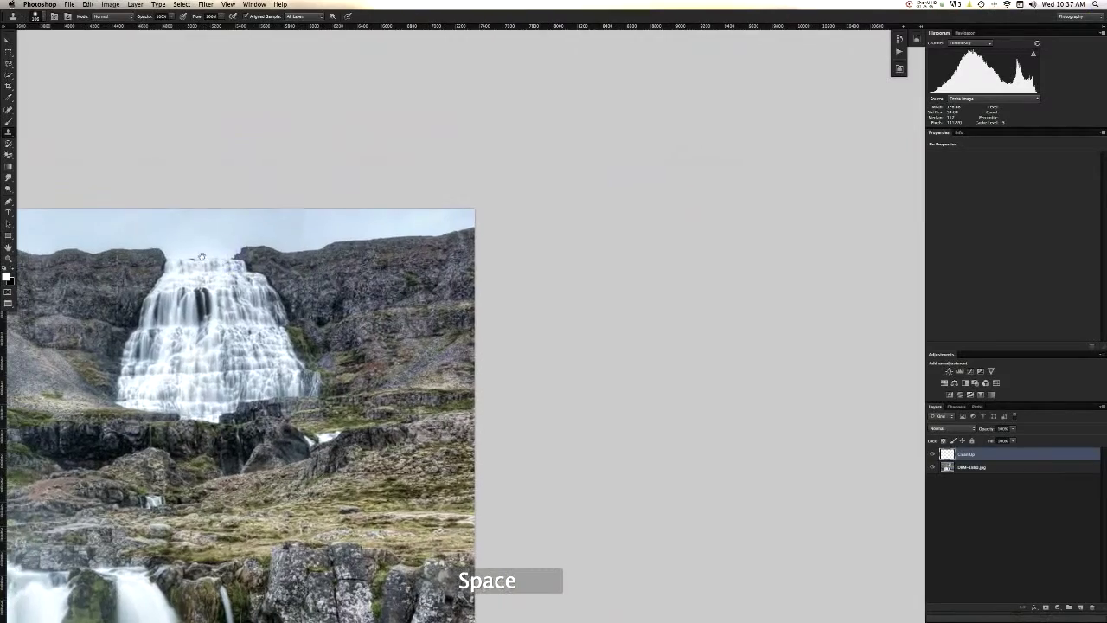
pyautogui.moveTo(28, 275); pyautogui.dragTo(201, 280)
pyautogui.moveTo(198, 342); pyautogui.dragTo(363, 224)
pyautogui.moveTo(239, 296); pyautogui.dragTo(339, 214)
pyautogui.press('super+space')
pyautogui.moveTo(281, 293); pyautogui.dragTo(240, 293)
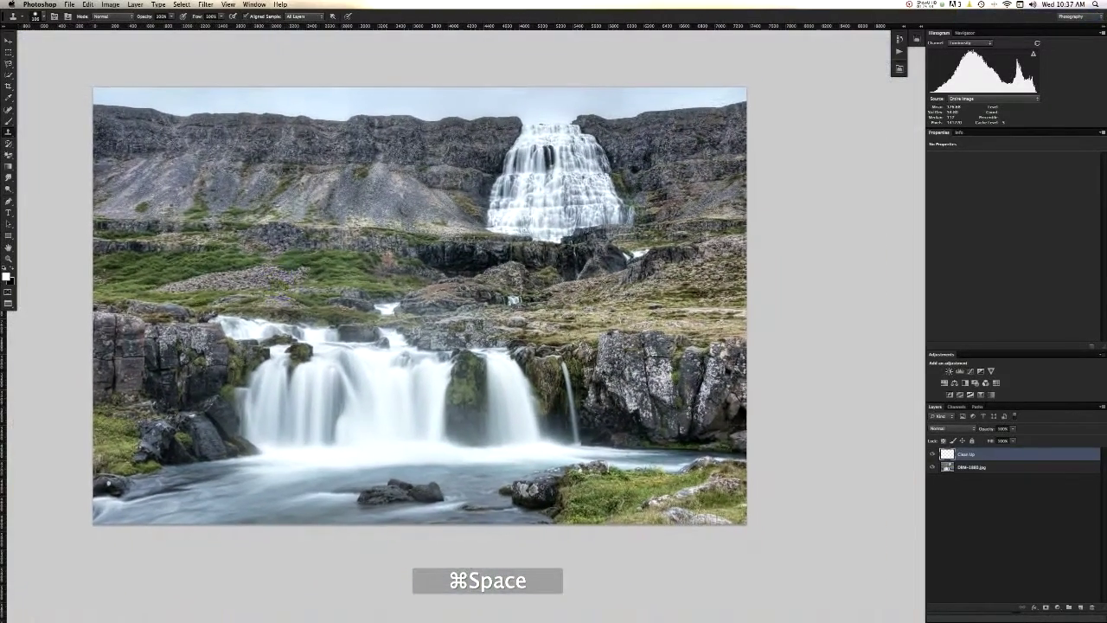
pyautogui.moveTo(326, 269); pyautogui.dragTo(359, 276)
# Merge the Clean Up layer into the waterfall image and save the file.
pyautogui.press('super+e')
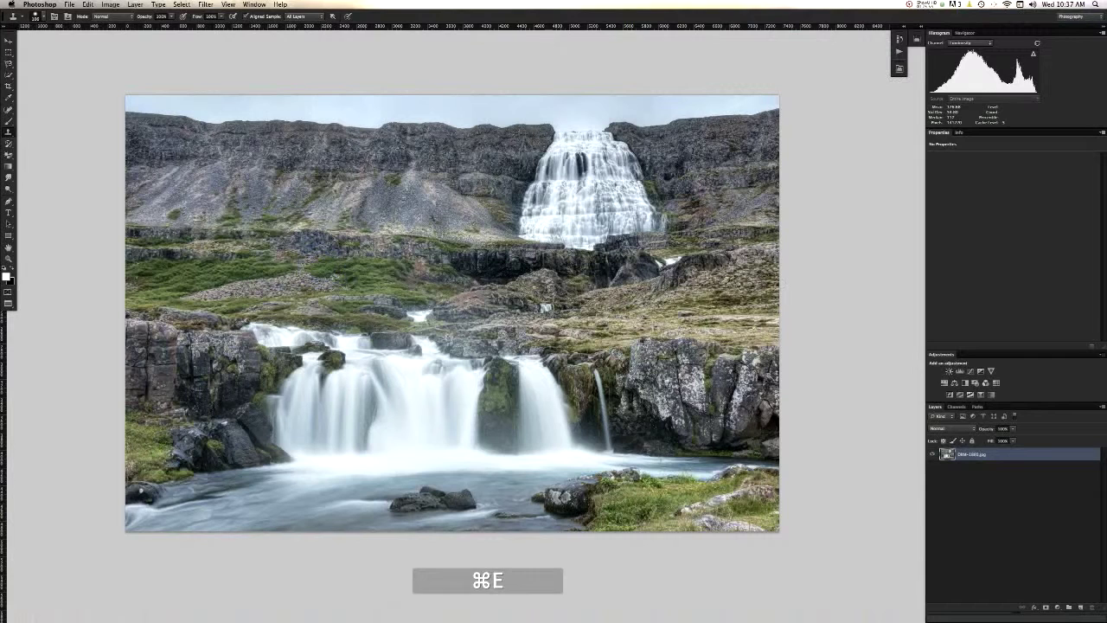
pyautogui.press('super+s')
# Duplicate the merged image layer and name the copy "Nik Color".
pyautogui.press('super+j')
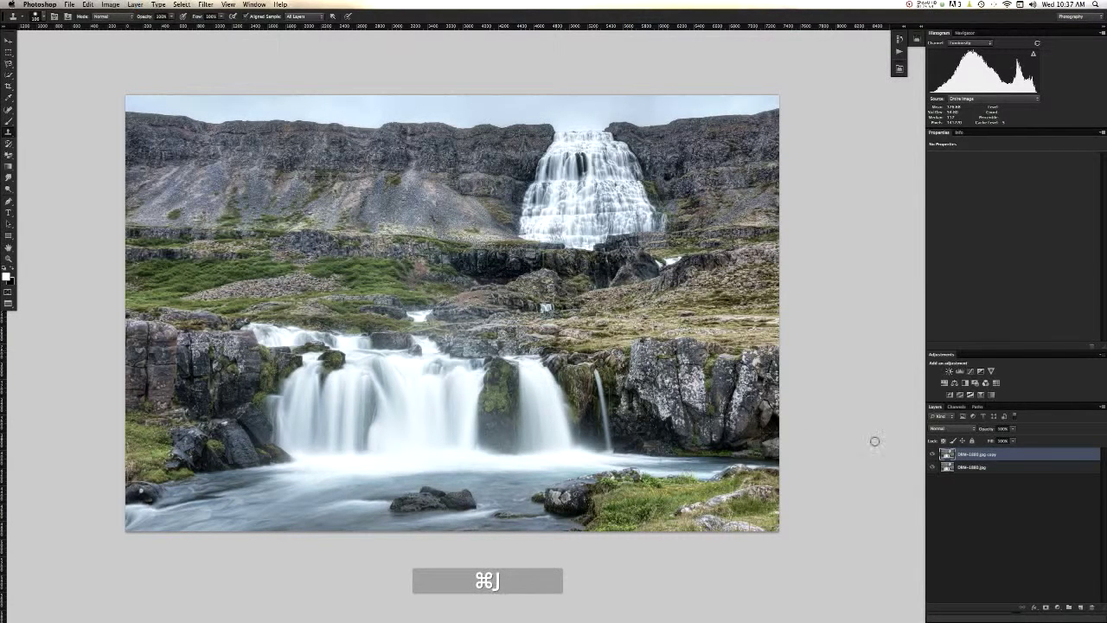
pyautogui.doubleClick(969, 457)
pyautogui.write('N')
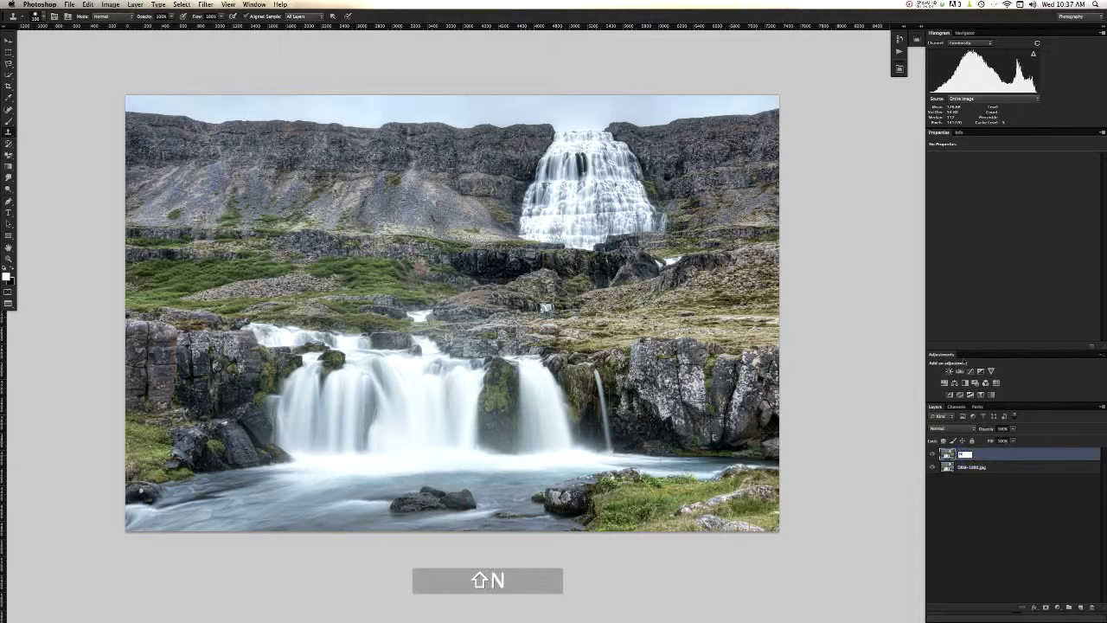
pyautogui.write('ik Olor')
pyautogui.press('Return')
# Open the Nik Color layer in the Color Efex Pro 4 filter.
pyautogui.press('f')
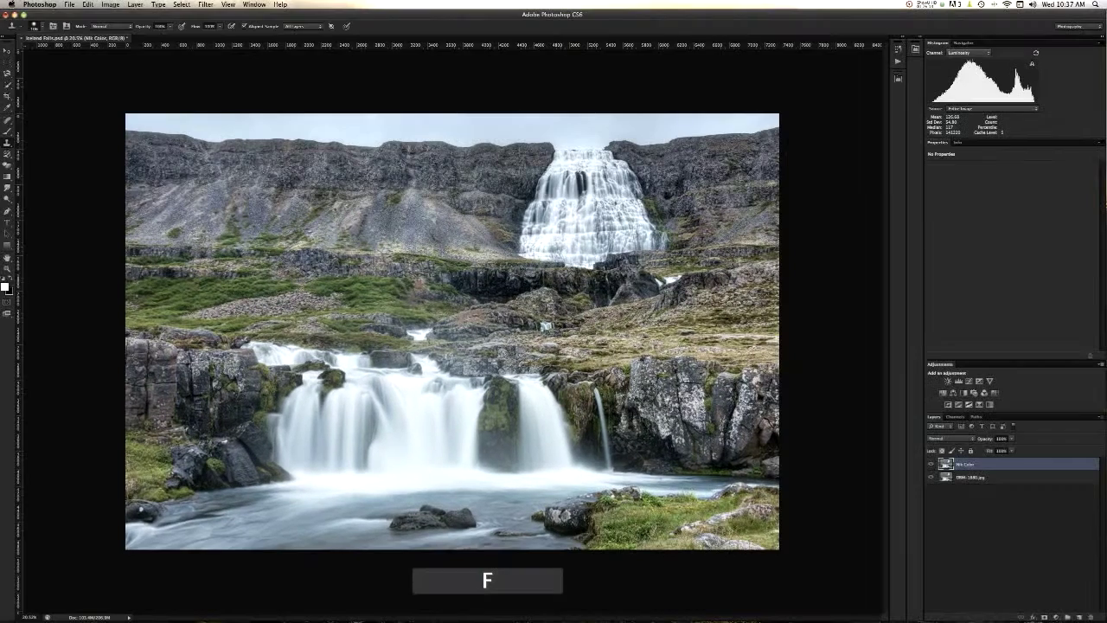
pyautogui.press('f')
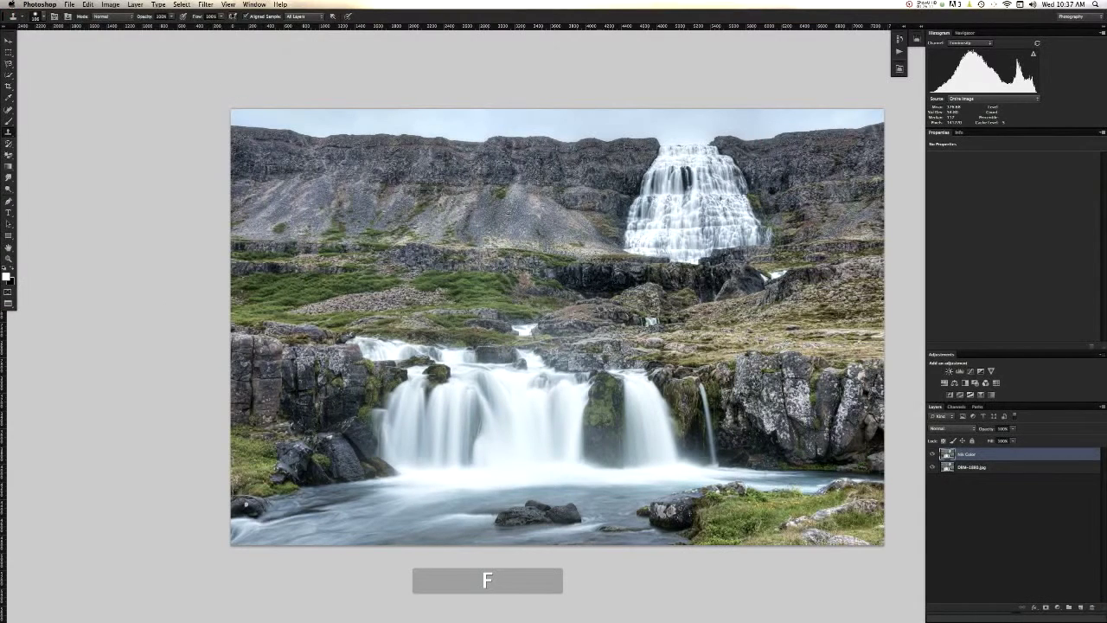
pyautogui.click(205, 5)
pyautogui.moveTo(223, 197)
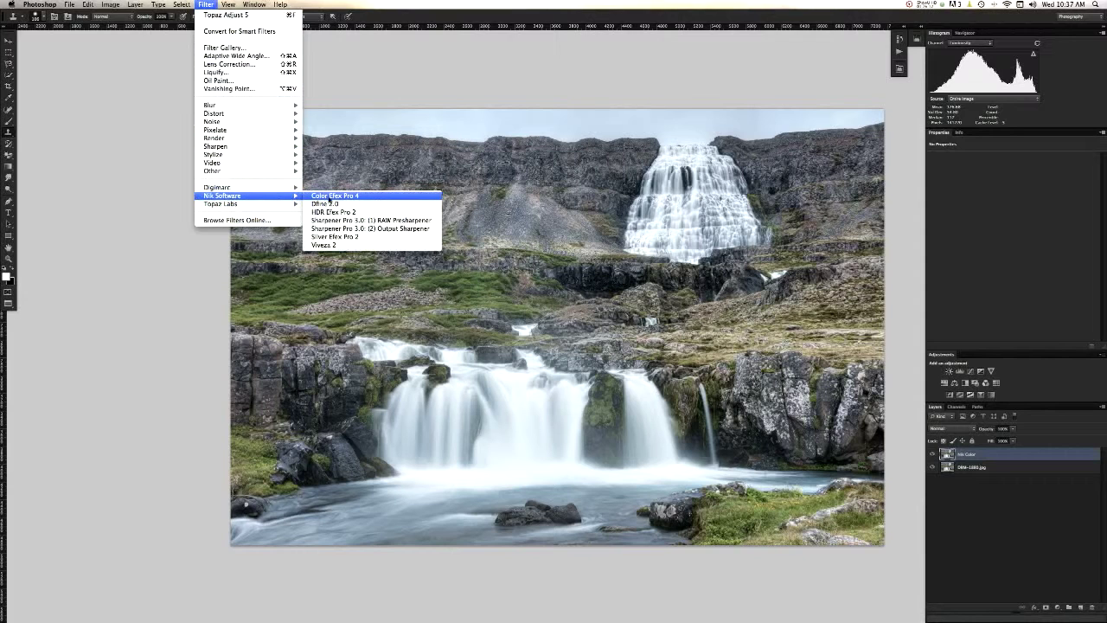
pyautogui.click(332, 198)
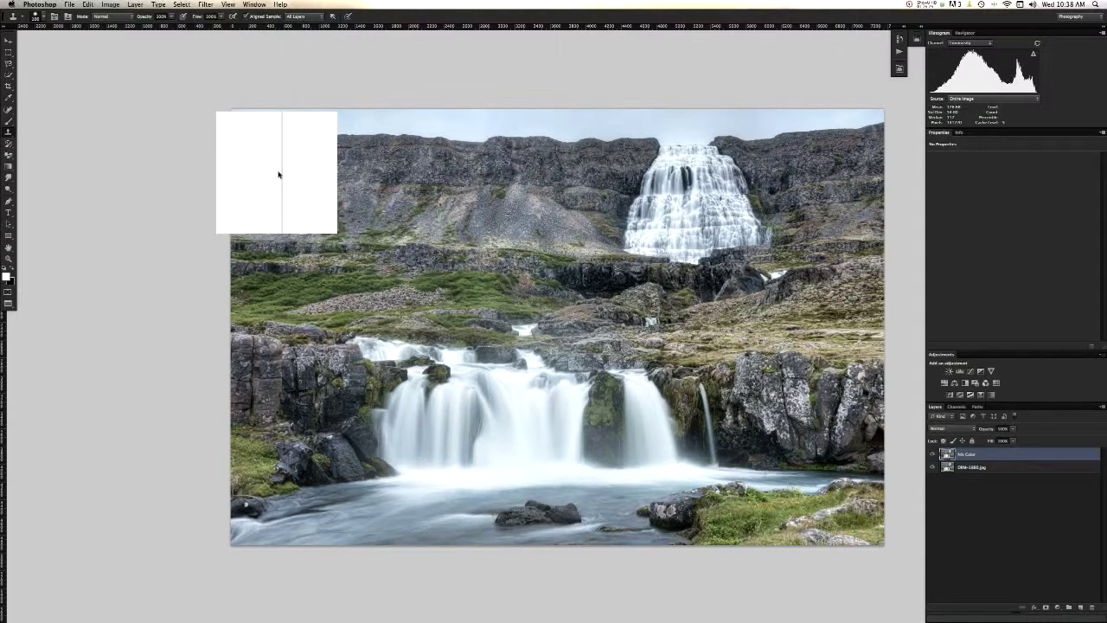
pyautogui.press('Escape')
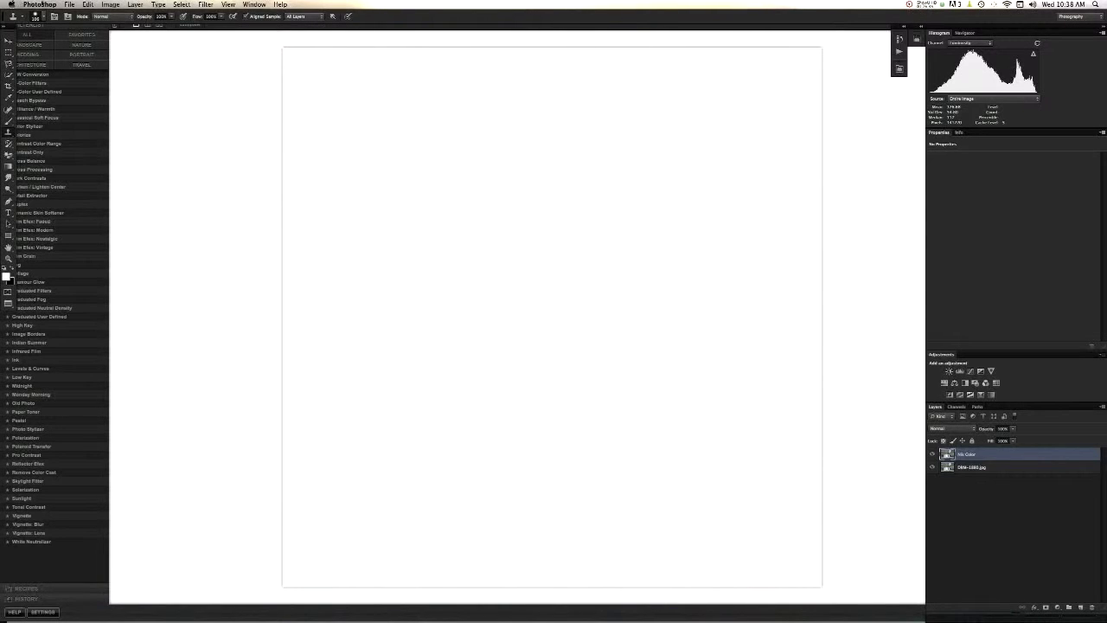
pyautogui.press('super+period')
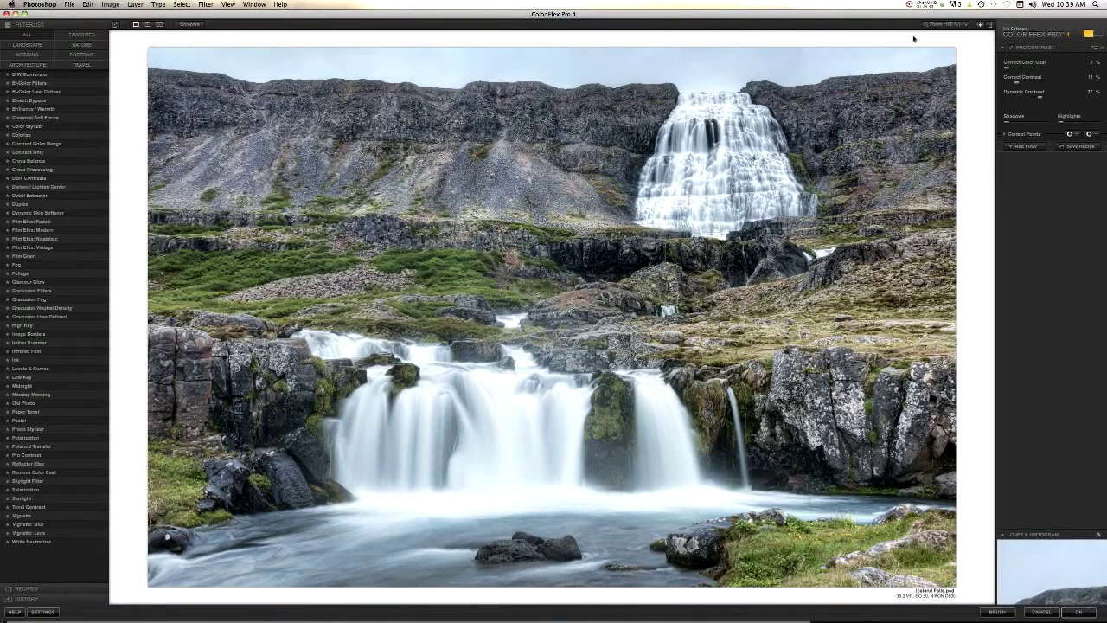
# Tune Pro Contrast with a slight color-cast correction, moderate contrast and about 31% dynamic contrast, and add another filter slot.
pyautogui.moveTo(1017, 84); pyautogui.dragTo(990, 105)
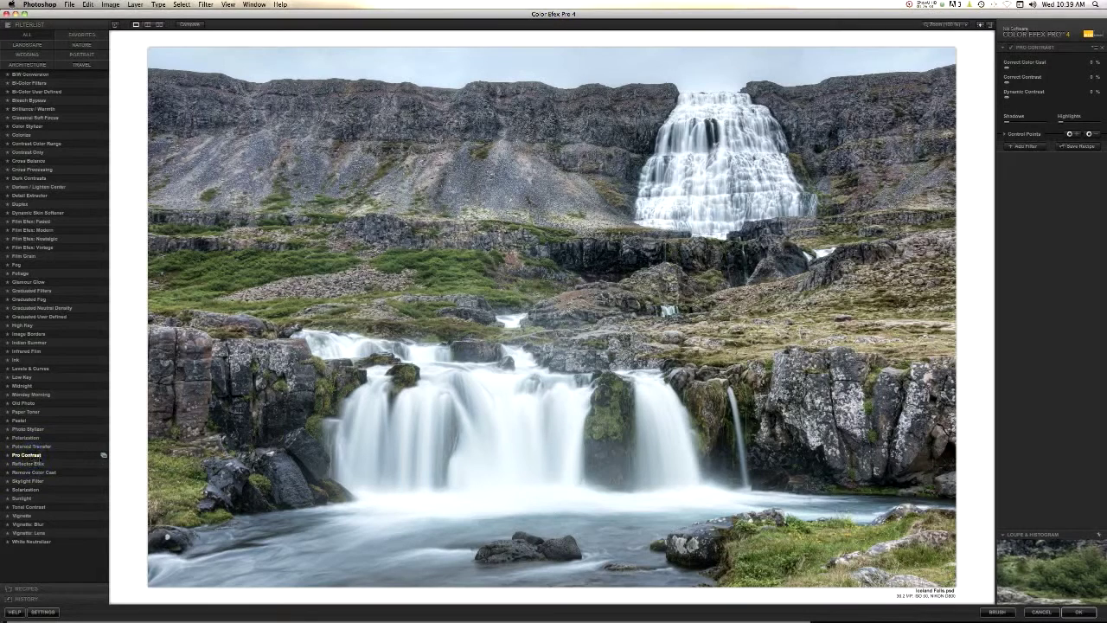
pyautogui.click(1023, 69)
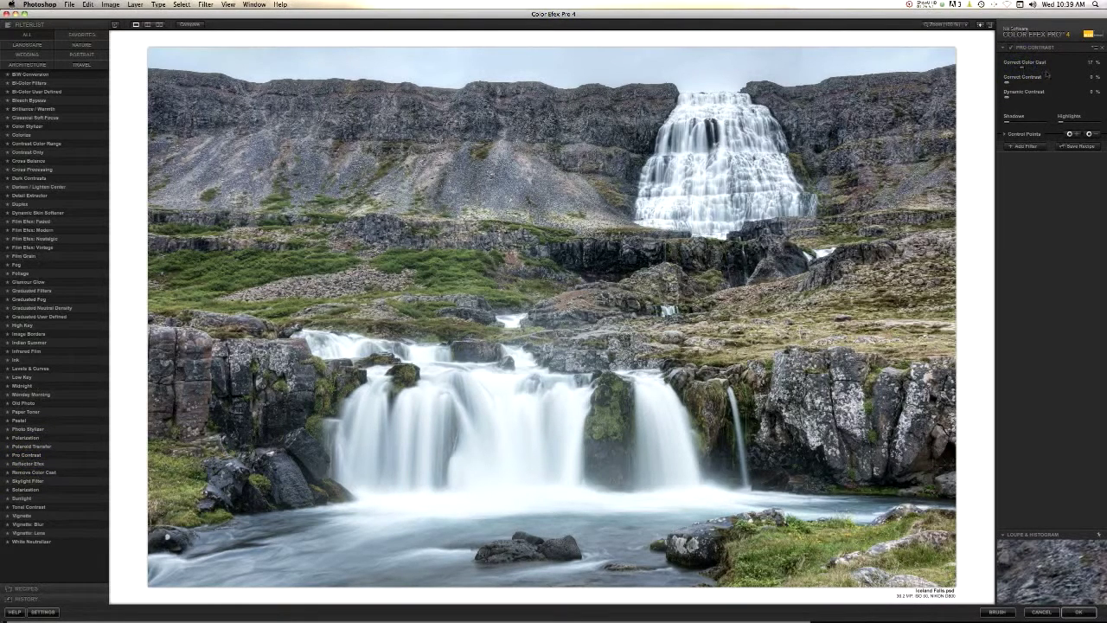
pyautogui.click(1053, 69)
pyautogui.click(1006, 71)
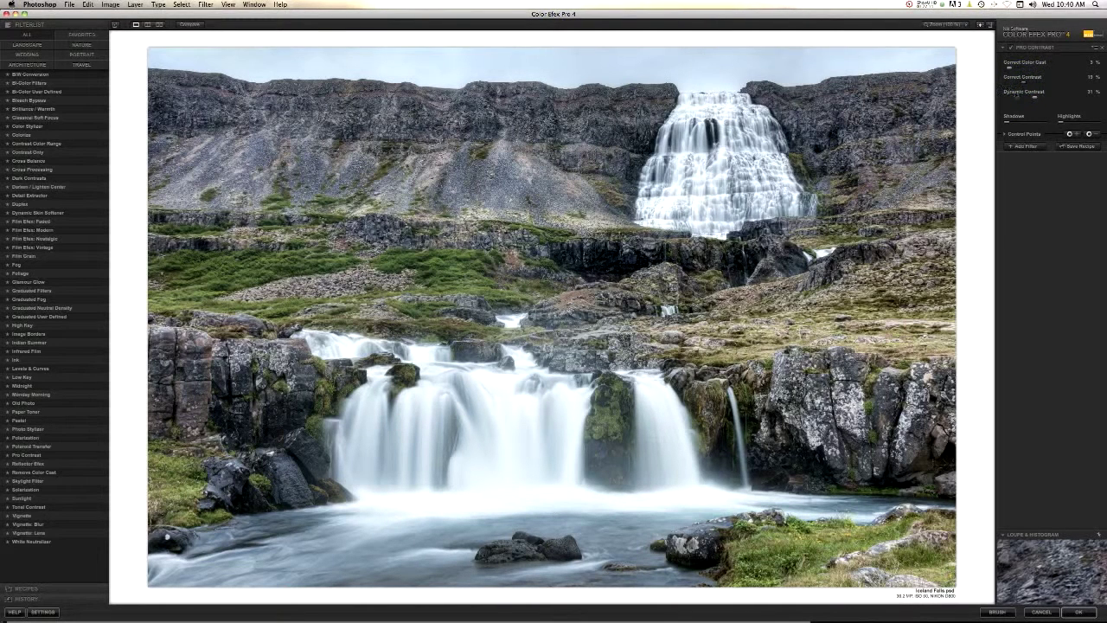
pyautogui.moveTo(1028, 99); pyautogui.dragTo(1026, 100)
pyautogui.click(1023, 146)
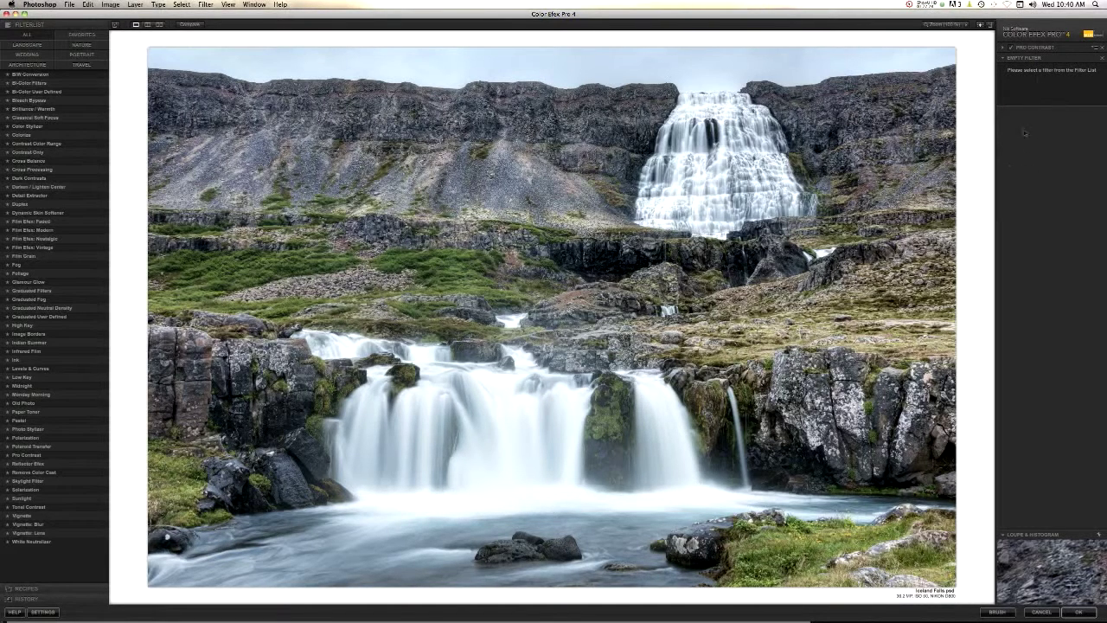
# Try the Darken/Lighten Center filter with a larger center placed near the image's middle, a dimmer center luminosity and a softened border darkening.
pyautogui.click(44, 189)
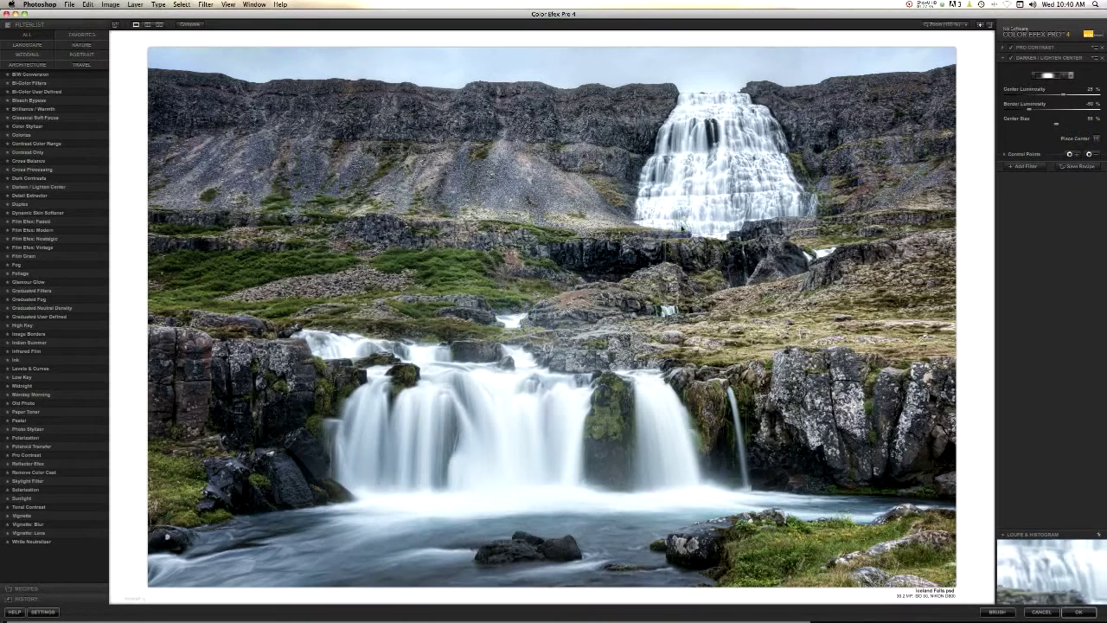
pyautogui.click(1082, 124)
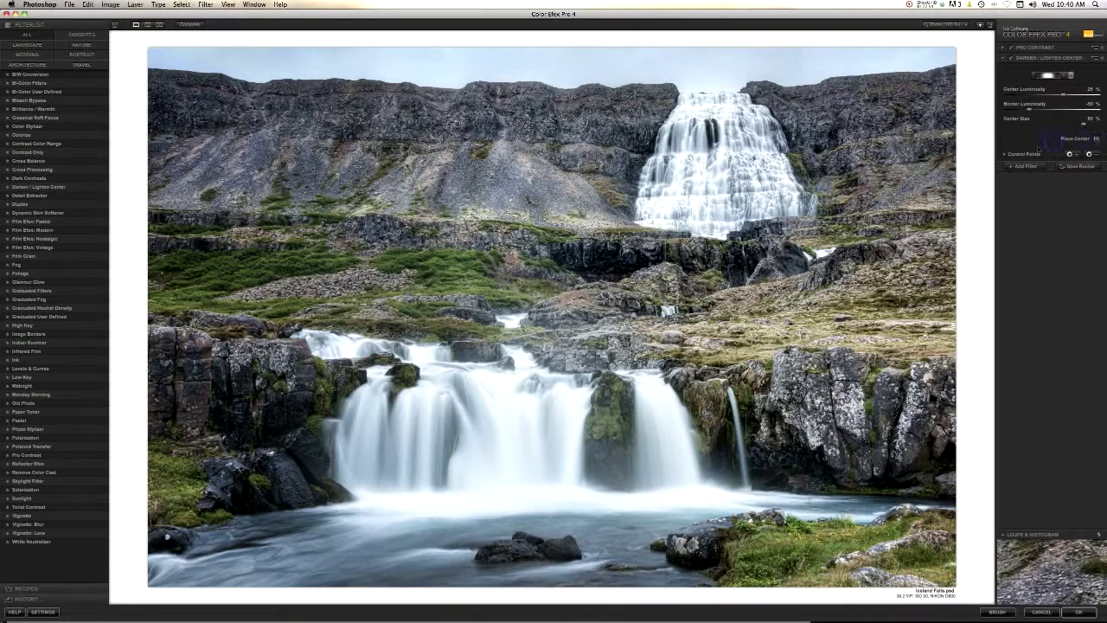
pyautogui.click(555, 304)
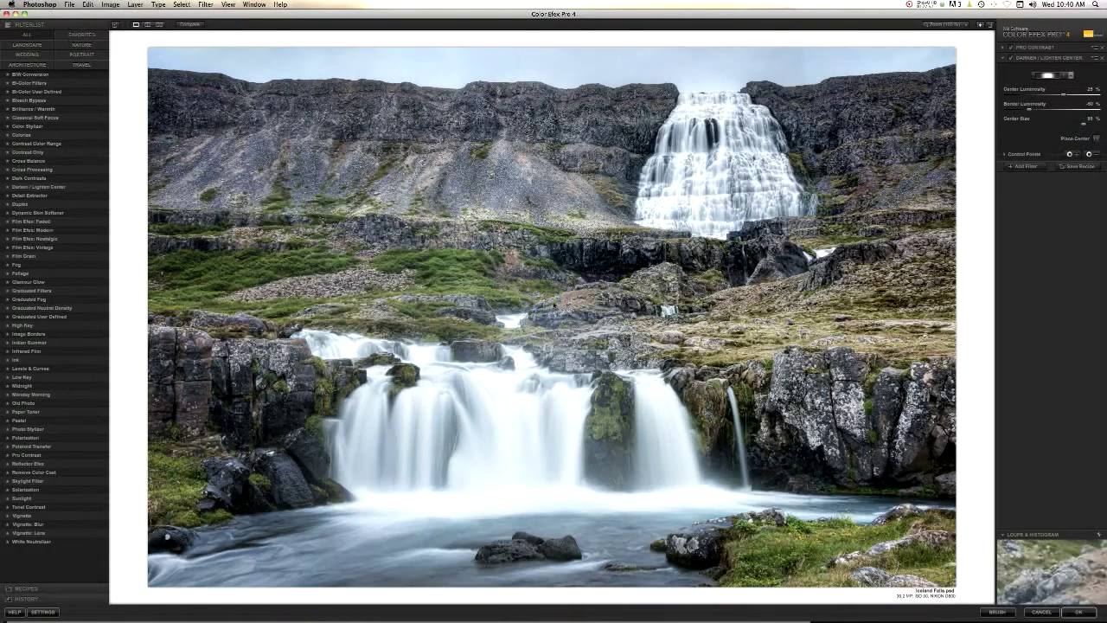
pyautogui.click(1095, 138)
pyautogui.click(620, 268)
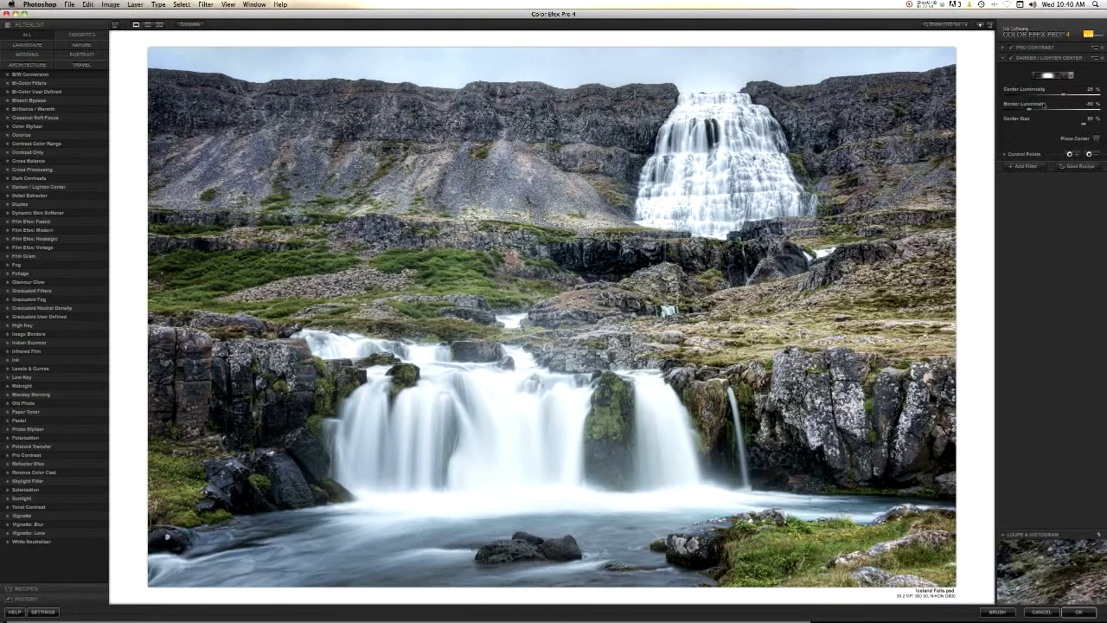
pyautogui.moveTo(1061, 94); pyautogui.dragTo(1033, 109)
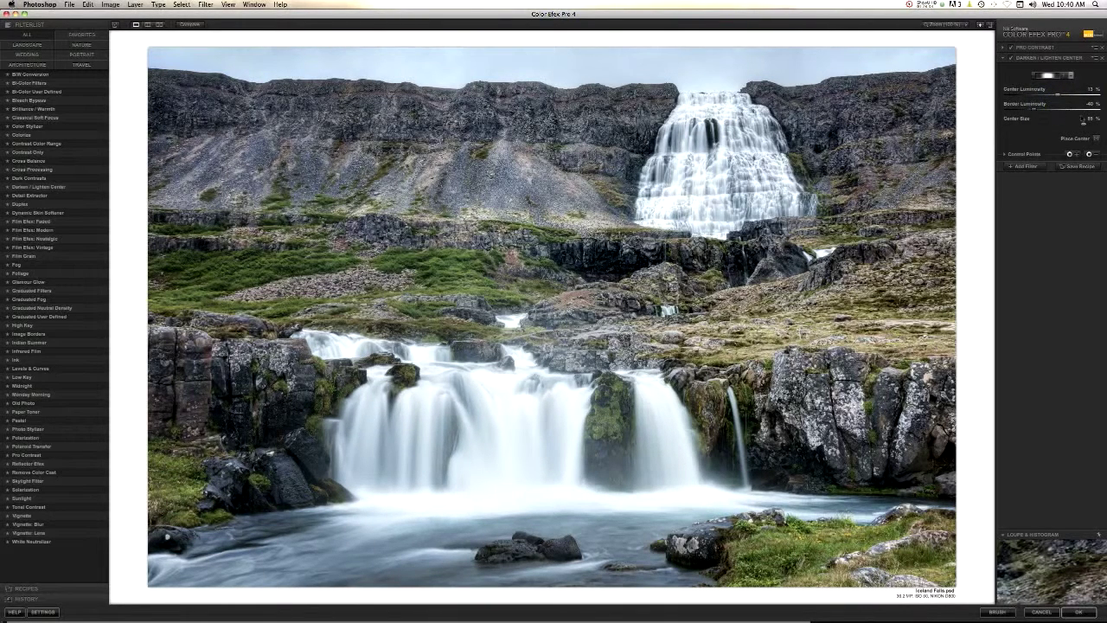
# Try control points on the upper and lower waterfalls, and remove the Darken/Lighten Center filter.
pyautogui.click(1071, 154)
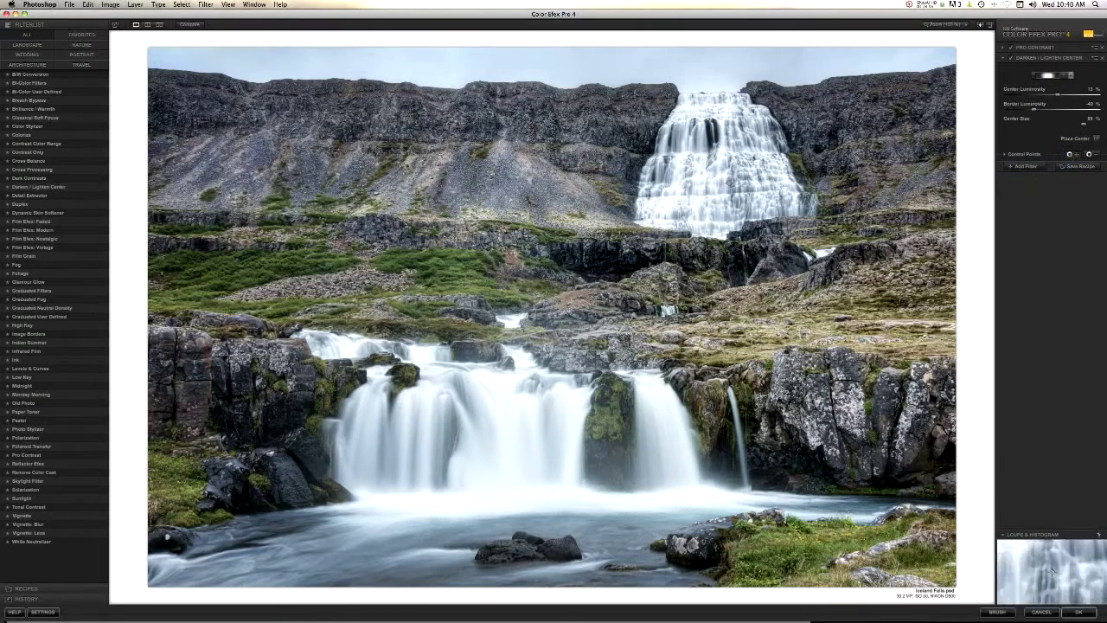
pyautogui.click(684, 201)
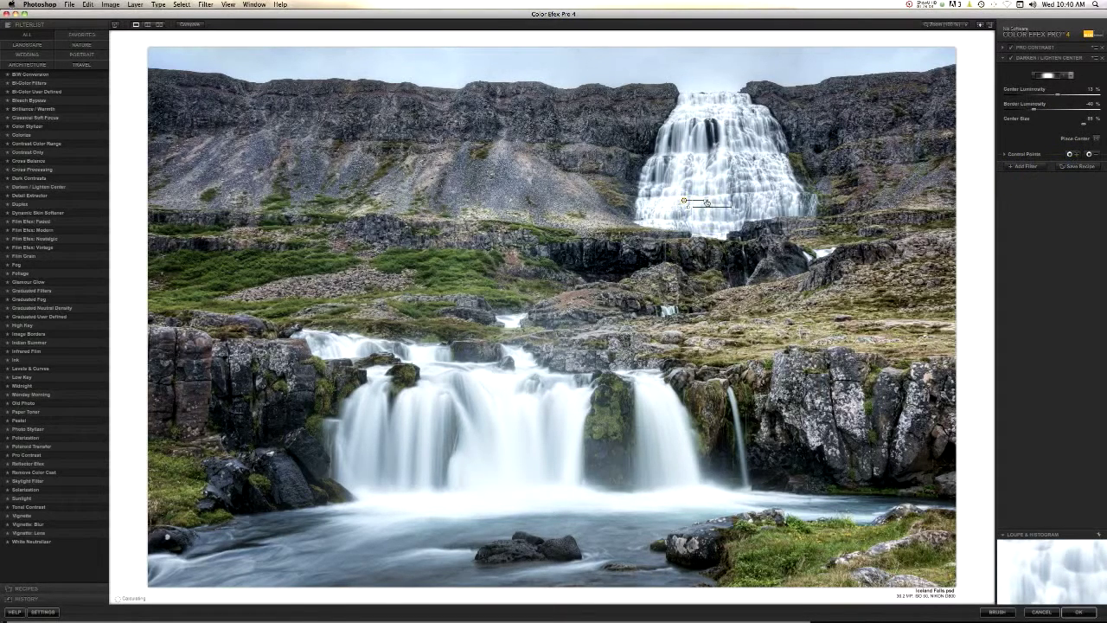
pyautogui.moveTo(706, 203); pyautogui.dragTo(711, 202)
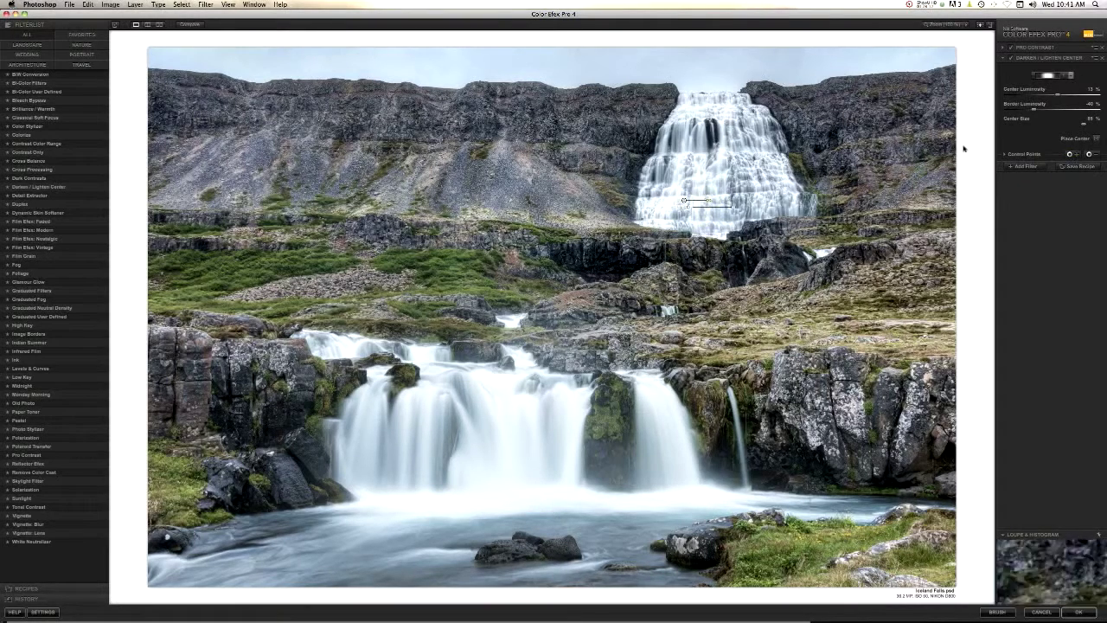
pyautogui.click(1070, 153)
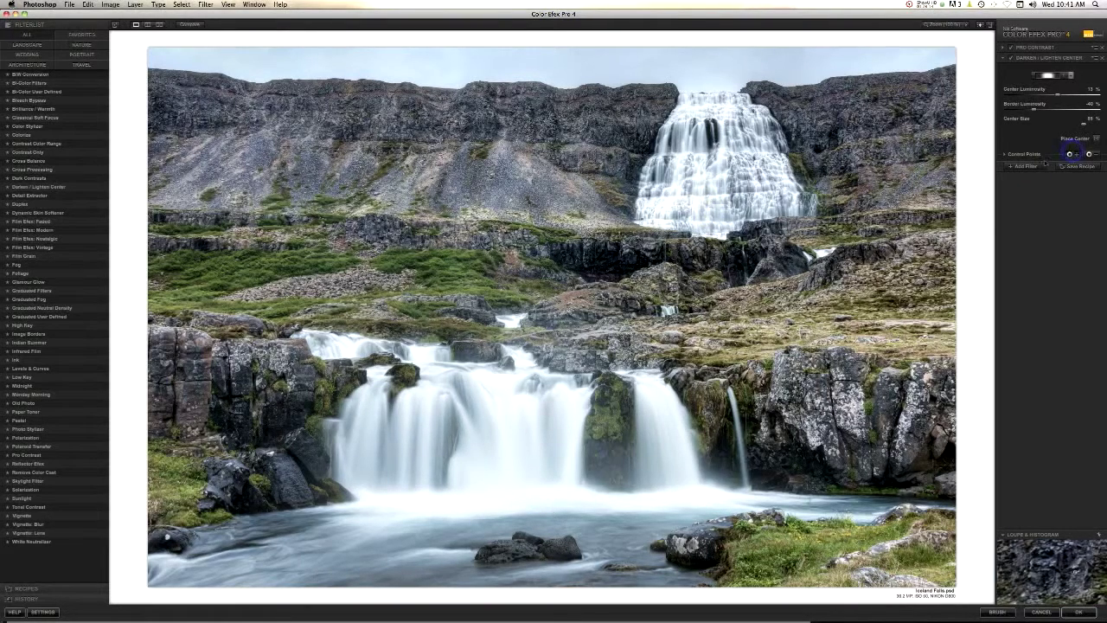
pyautogui.click(484, 419)
pyautogui.moveTo(504, 417); pyautogui.dragTo(507, 416)
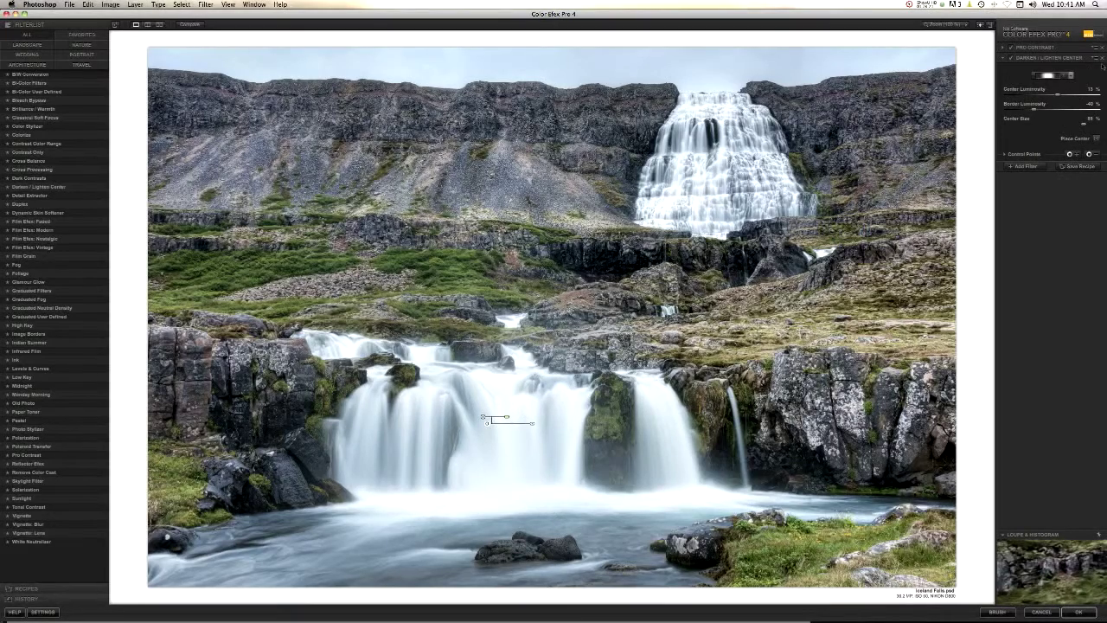
pyautogui.click(1102, 58)
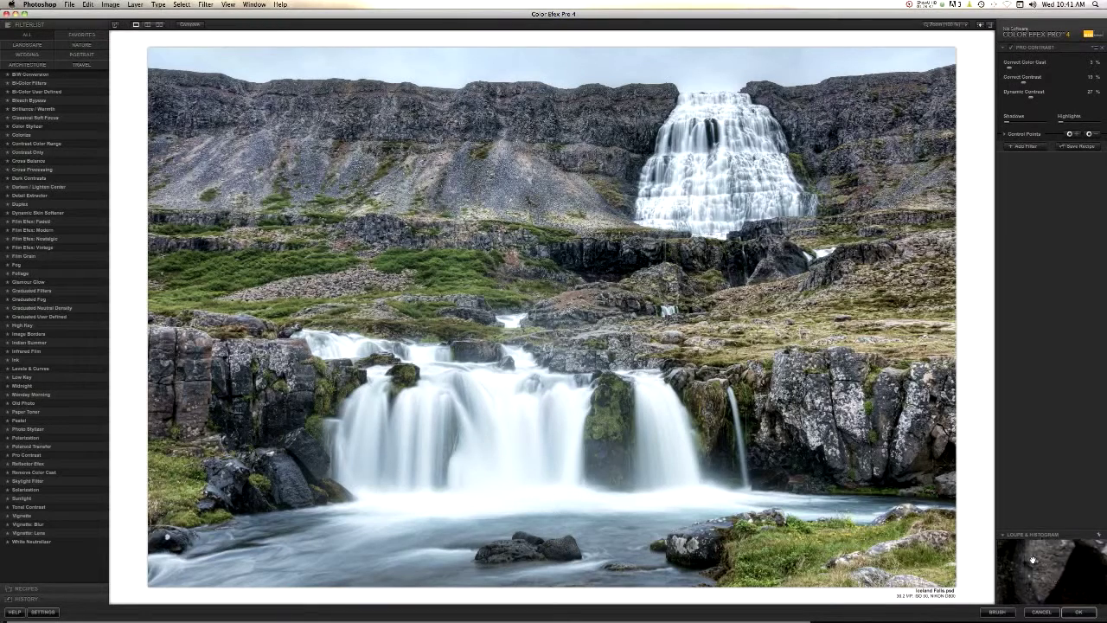
# Apply the Pro Contrast filter and compare the photo with the Nik Color layer hidden and shown.
pyautogui.click(1077, 613)
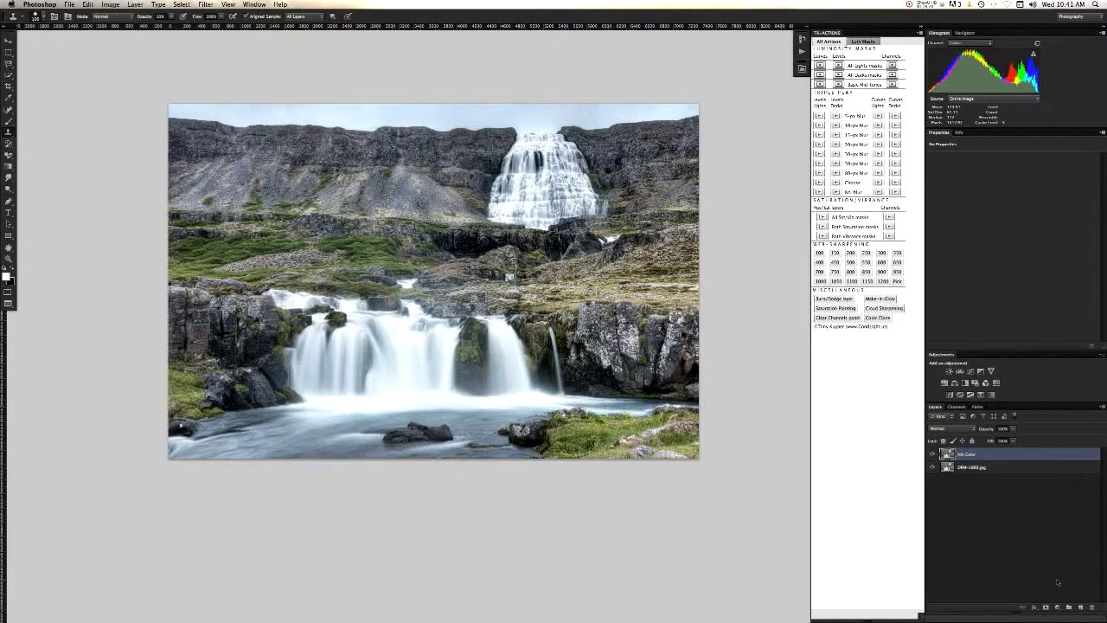
pyautogui.click(933, 454)
pyautogui.click(934, 454)
pyautogui.click(933, 454)
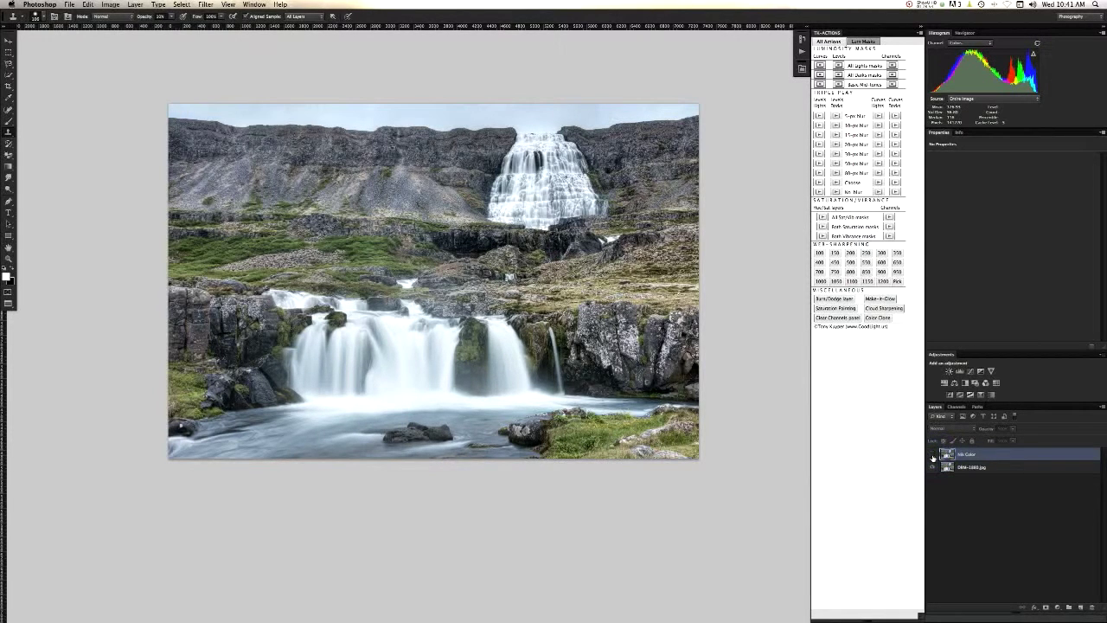
pyautogui.click(933, 454)
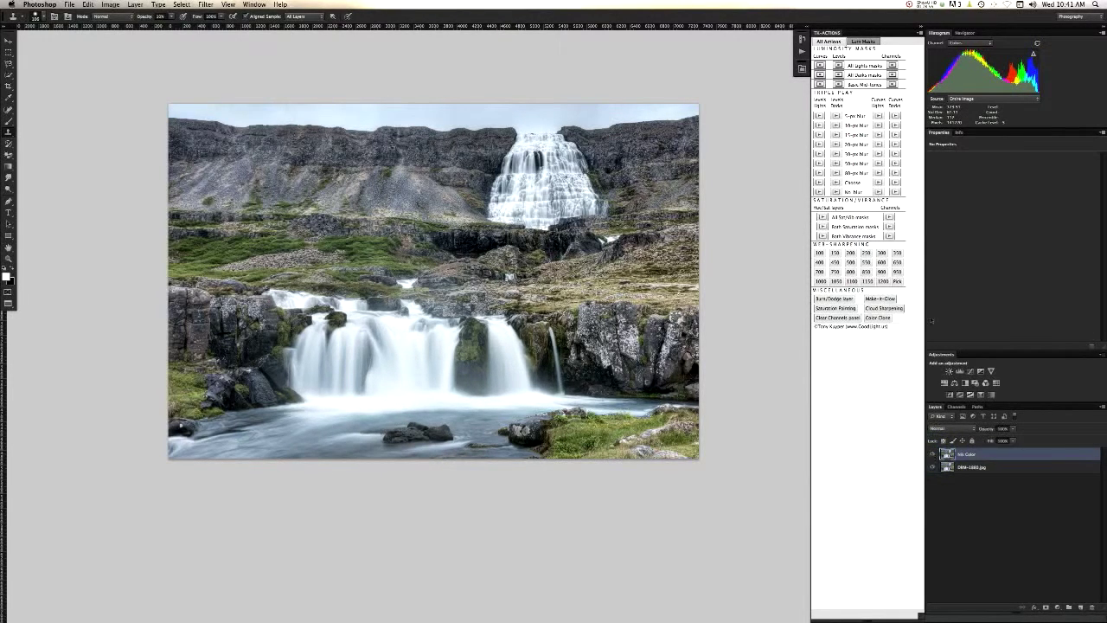
pyautogui.click(933, 454)
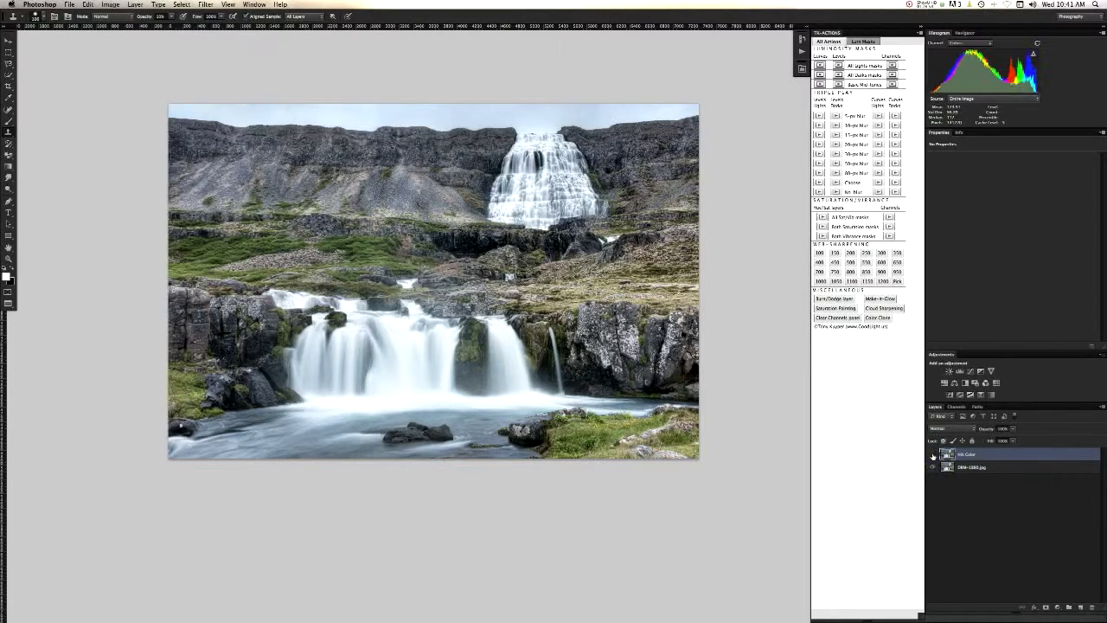
pyautogui.click(933, 454)
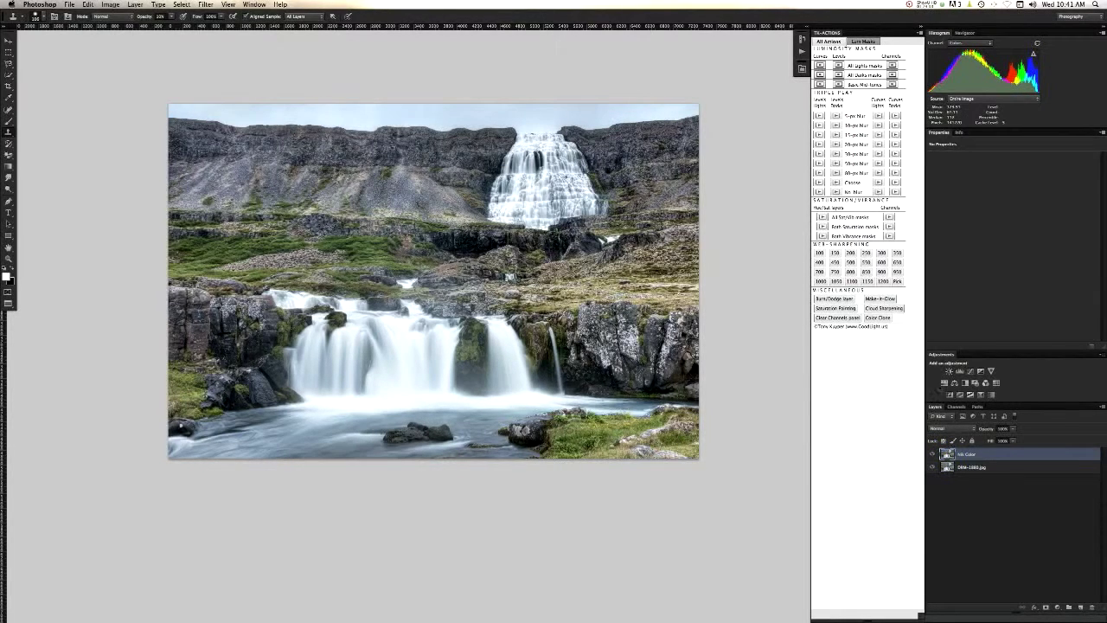
# Add a layer mask to the Nik Color layer and paint it black at 20% brush opacity over the lower waterfall and river.
pyautogui.press('super+m')
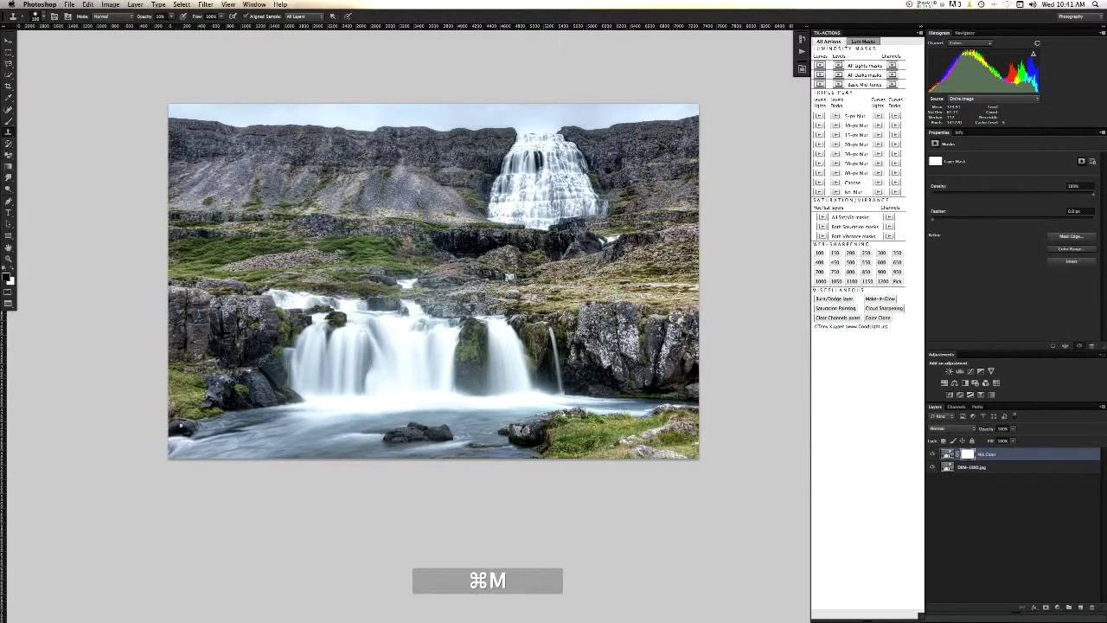
pyautogui.press('b')
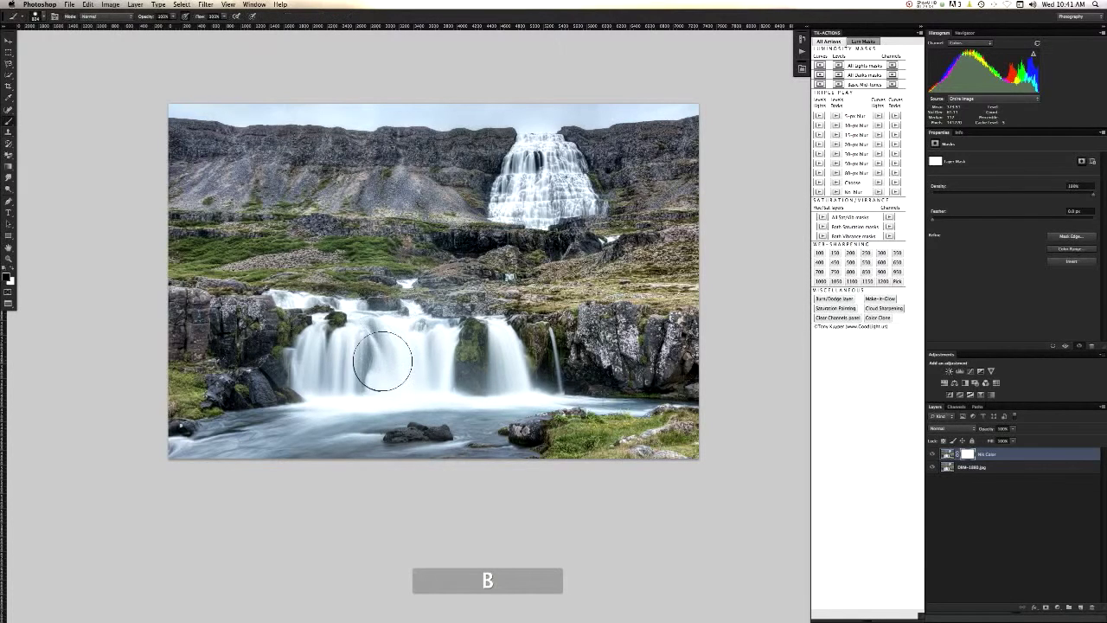
pyautogui.press('2')
pyautogui.click(427, 334)
pyautogui.click(534, 393)
pyautogui.click(347, 392)
pyautogui.click(332, 361)
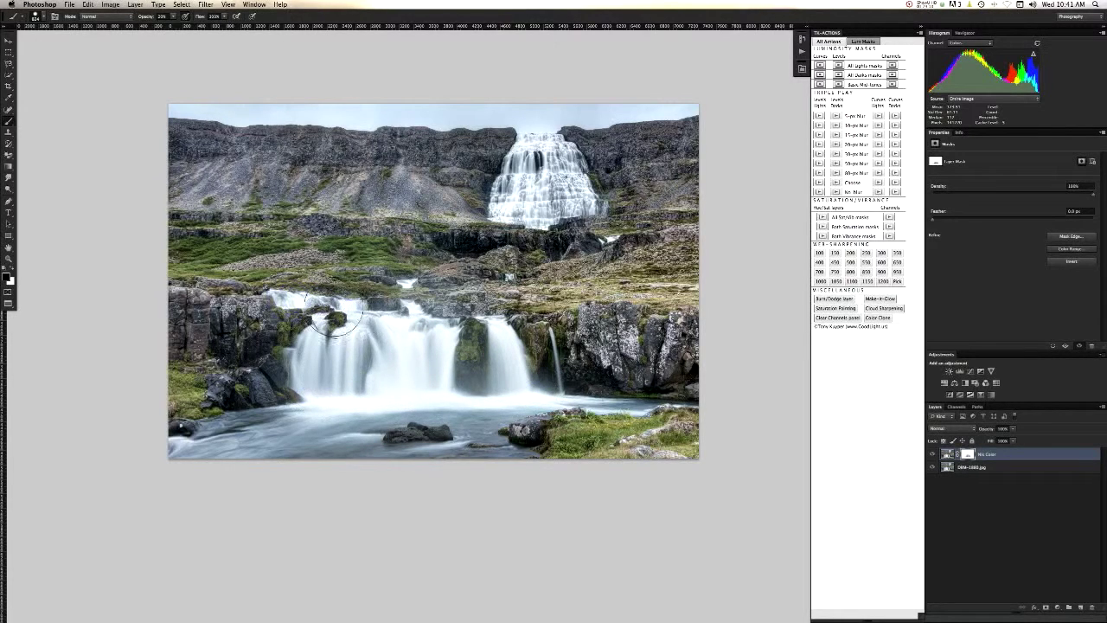
pyautogui.click(337, 438)
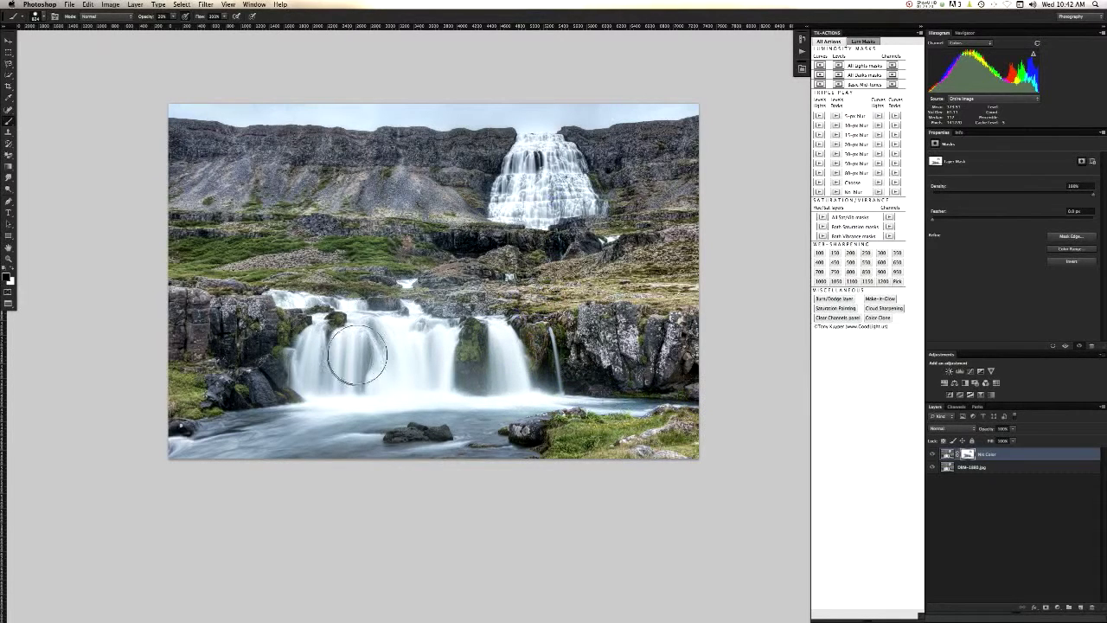
# Mask the lower waterfall and river more strongly at 60% brush opacity, and switch the histogram channel to Luminosity.
pyautogui.press('6')
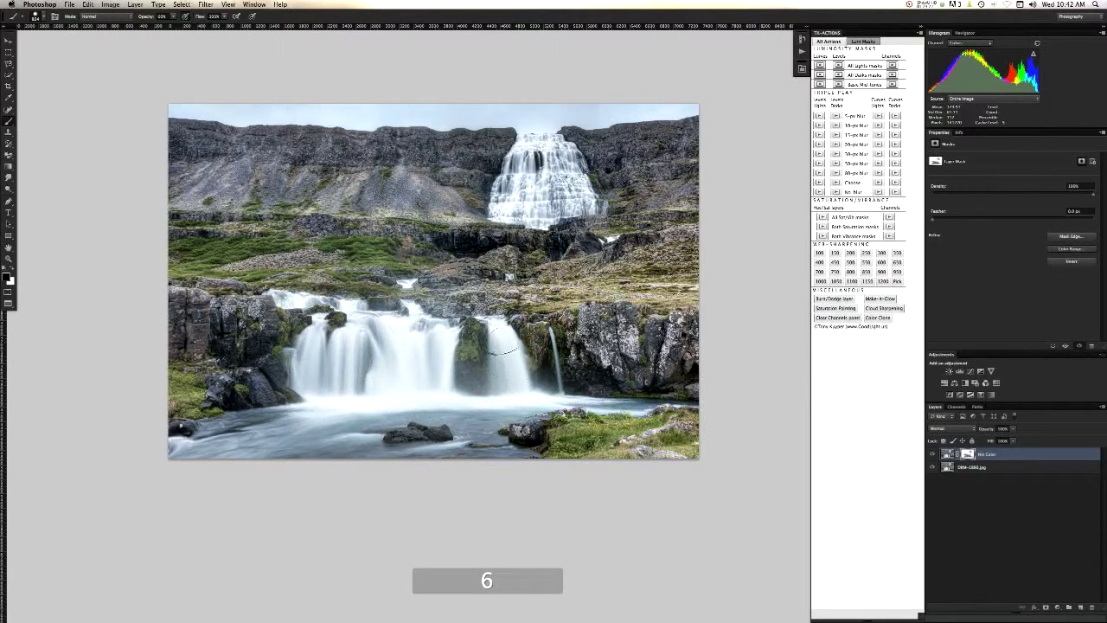
pyautogui.click(960, 42)
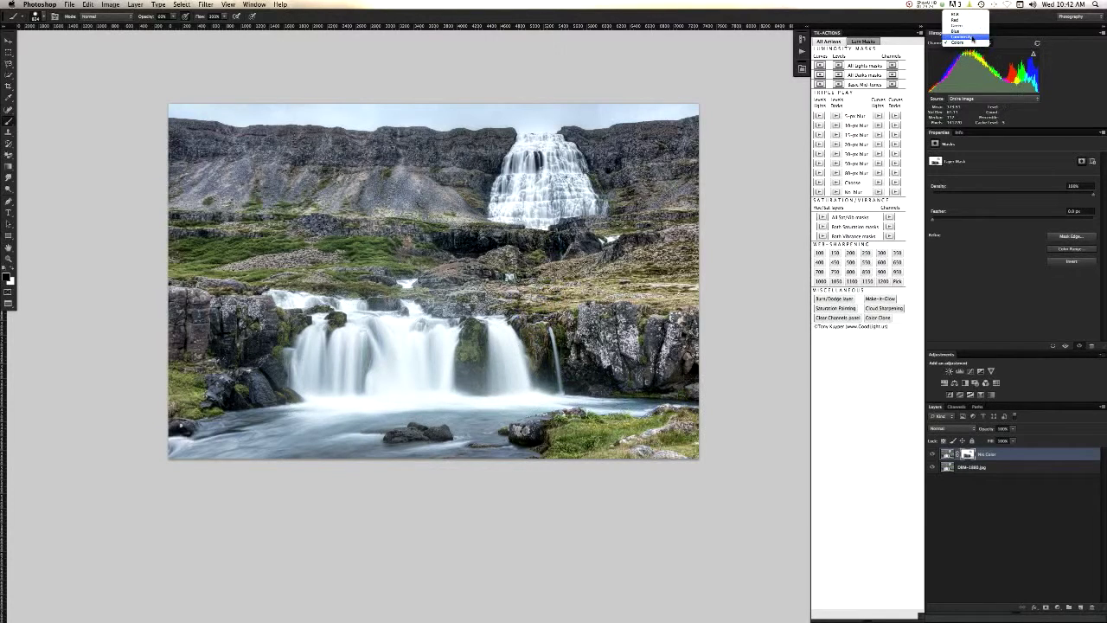
pyautogui.click(971, 38)
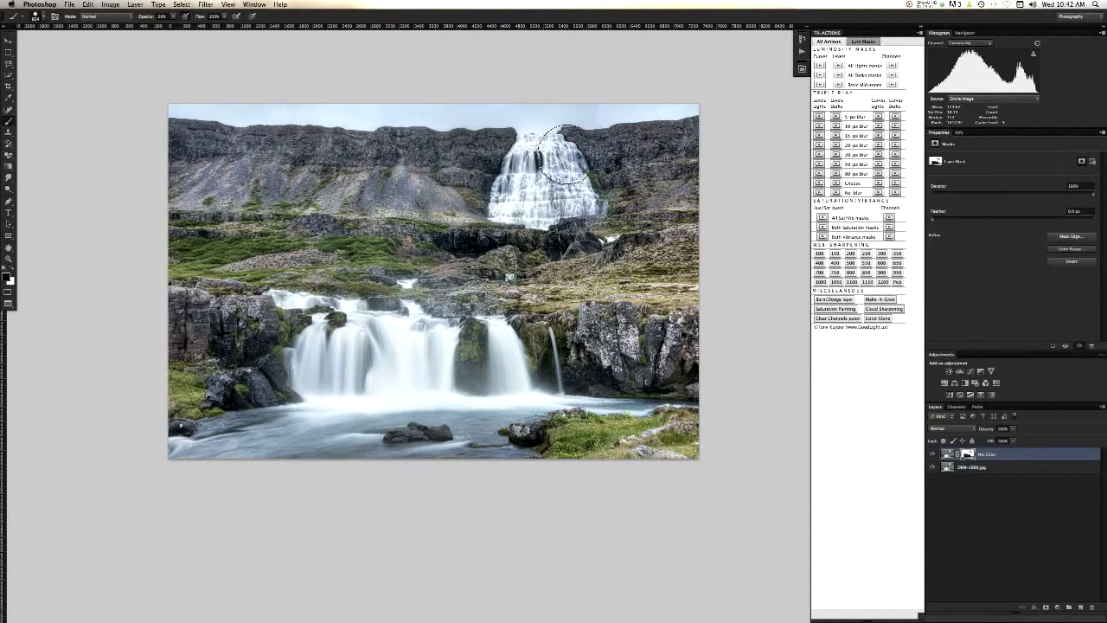
pyautogui.click(316, 384)
pyautogui.click(388, 392)
pyautogui.click(507, 392)
pyautogui.click(540, 405)
pyautogui.click(216, 447)
pyautogui.click(435, 329)
# Merge the masked Nik Color layer into the waterfall image and save the file.
pyautogui.press('super+e')
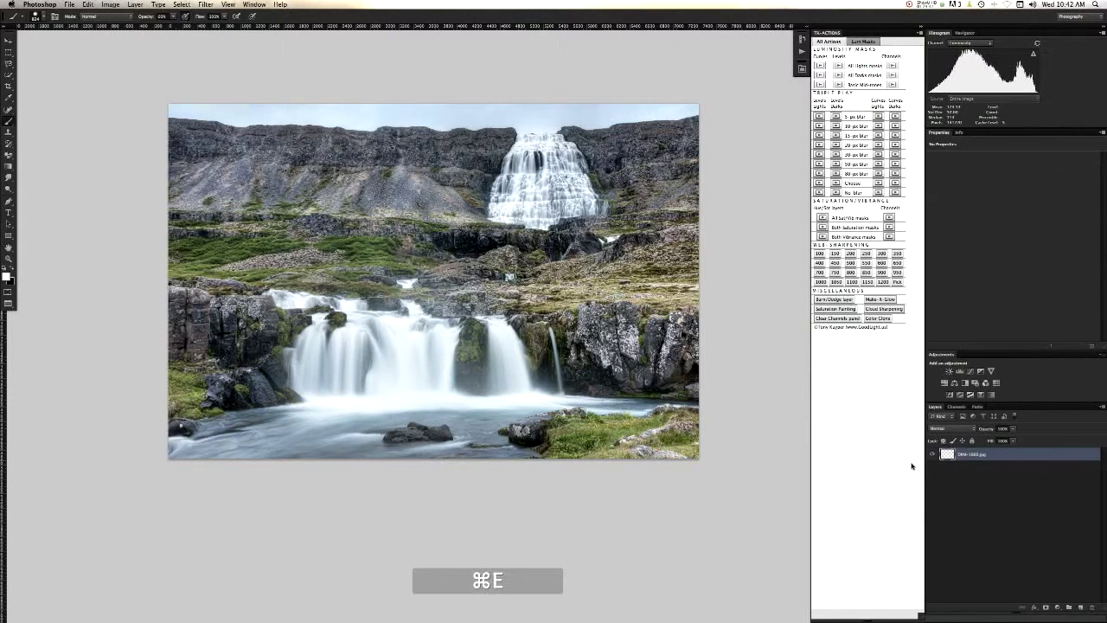
pyautogui.press('super+s')
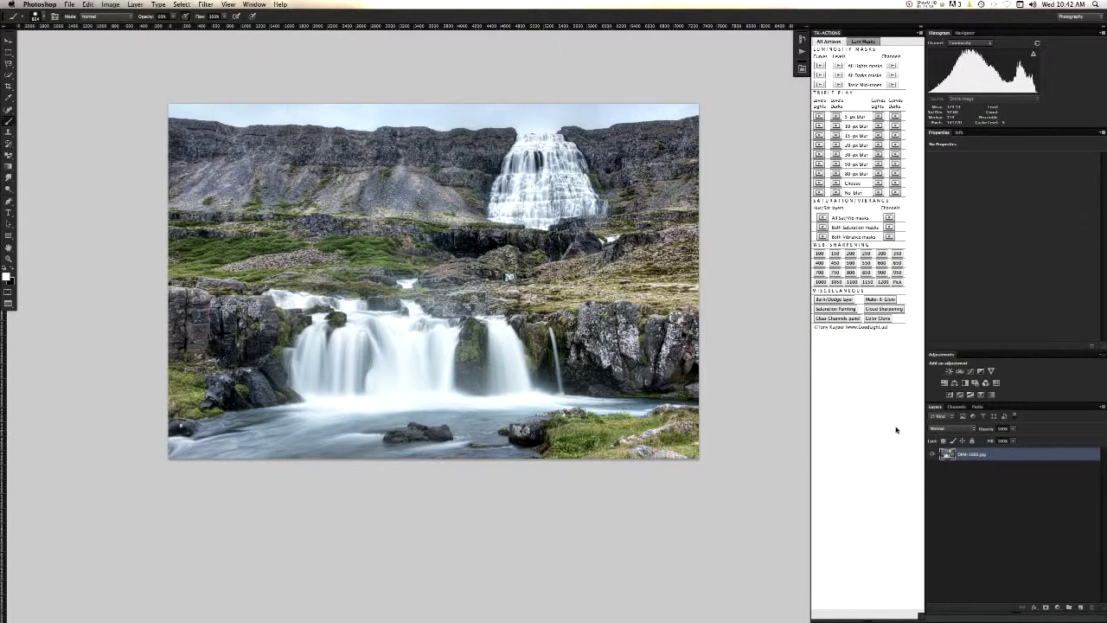
# Add a black Solid Color fill layer above the image, set it to Soft Light blending and reduce its opacity.
pyautogui.click(1056, 611)
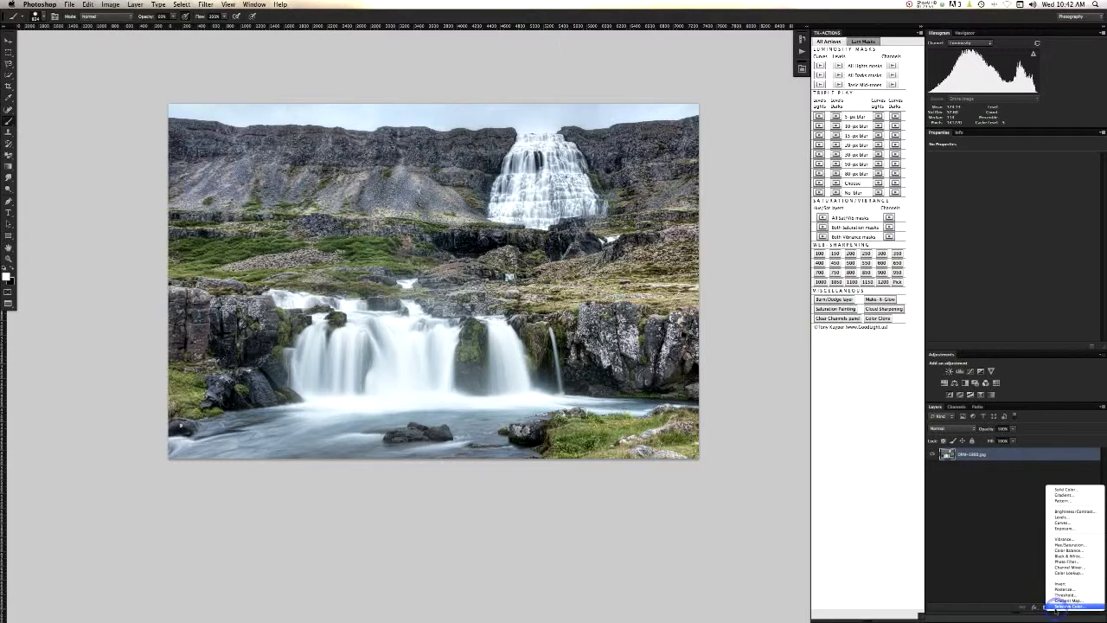
pyautogui.click(1069, 490)
pyautogui.click(735, 552)
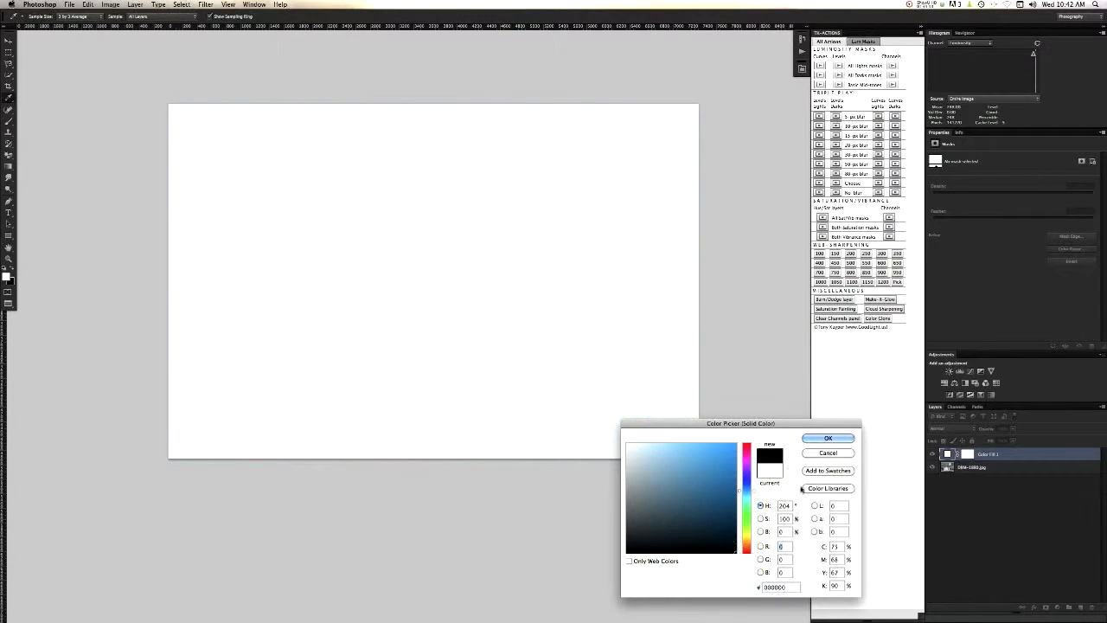
pyautogui.click(828, 437)
pyautogui.click(948, 428)
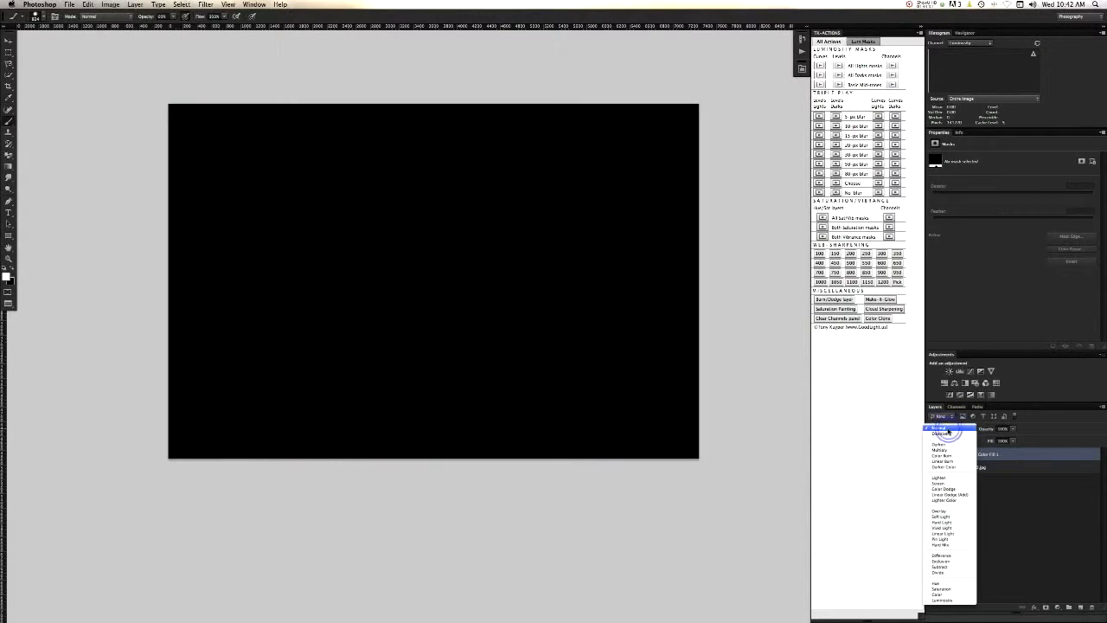
pyautogui.click(940, 516)
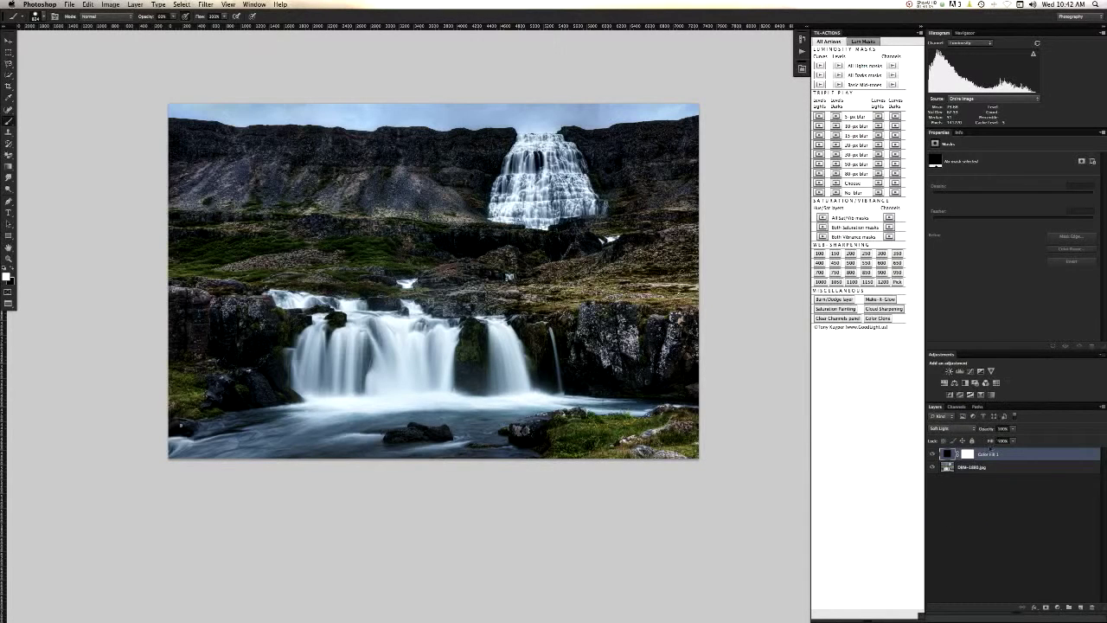
pyautogui.moveTo(985, 432); pyautogui.dragTo(963, 440)
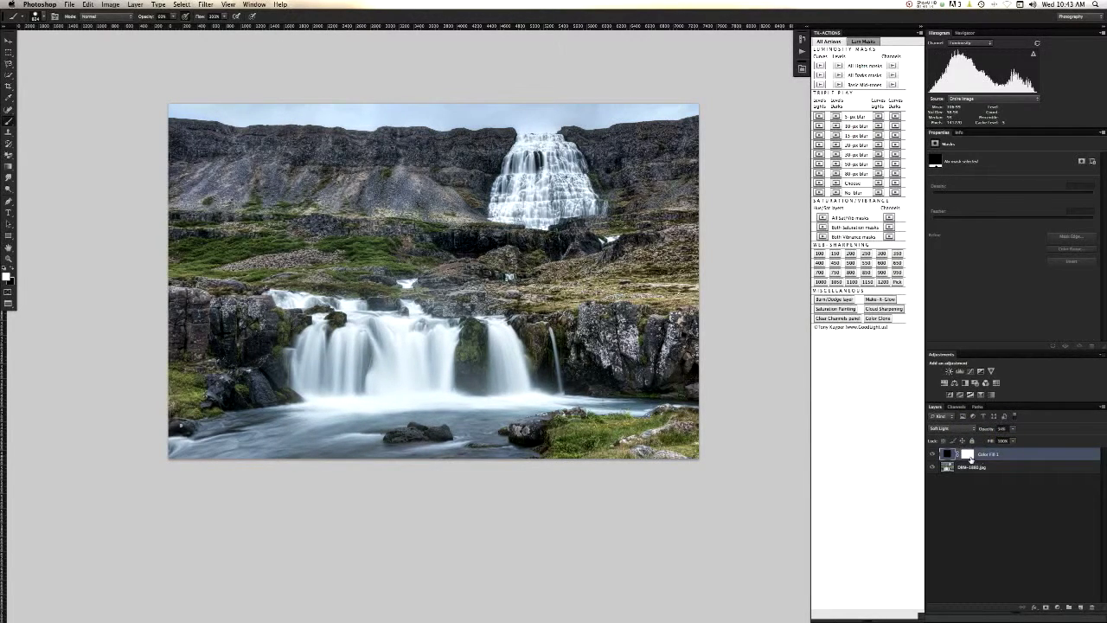
# Paint black on the fill layer's mask over the image center with an enlarged brush at 40%, 80% and 100% opacity to form a vignette.
pyautogui.click(967, 454)
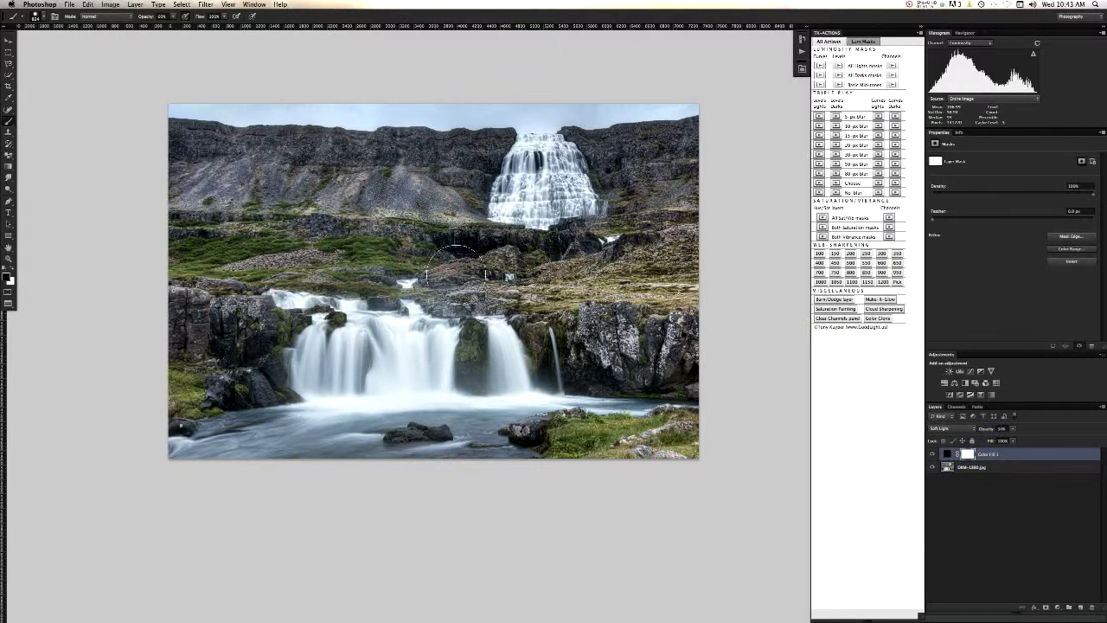
pyautogui.keyDown('ctrl'); pyautogui.keyDown('alt'); pyautogui.moveTo(445, 258); pyautogui.dragTo(512, 260); pyautogui.keyUp('alt'); pyautogui.keyUp('ctrl')
pyautogui.keyDown('ctrl'); pyautogui.keyDown('alt'); pyautogui.moveTo(442, 207); pyautogui.dragTo(472, 206); pyautogui.keyUp('alt'); pyautogui.keyUp('ctrl')
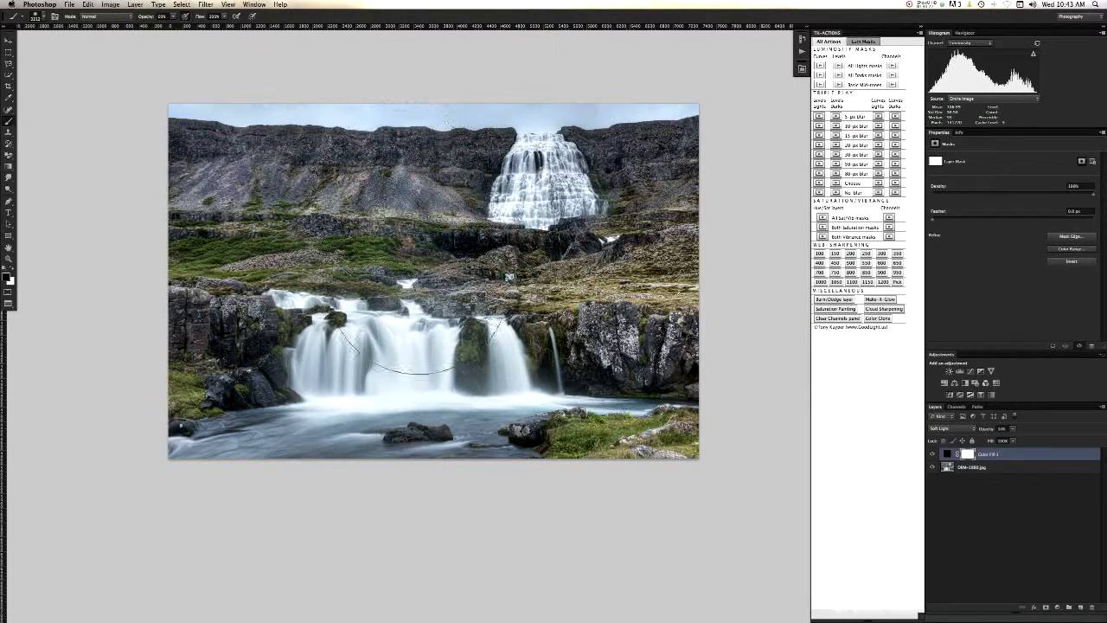
pyautogui.press('4')
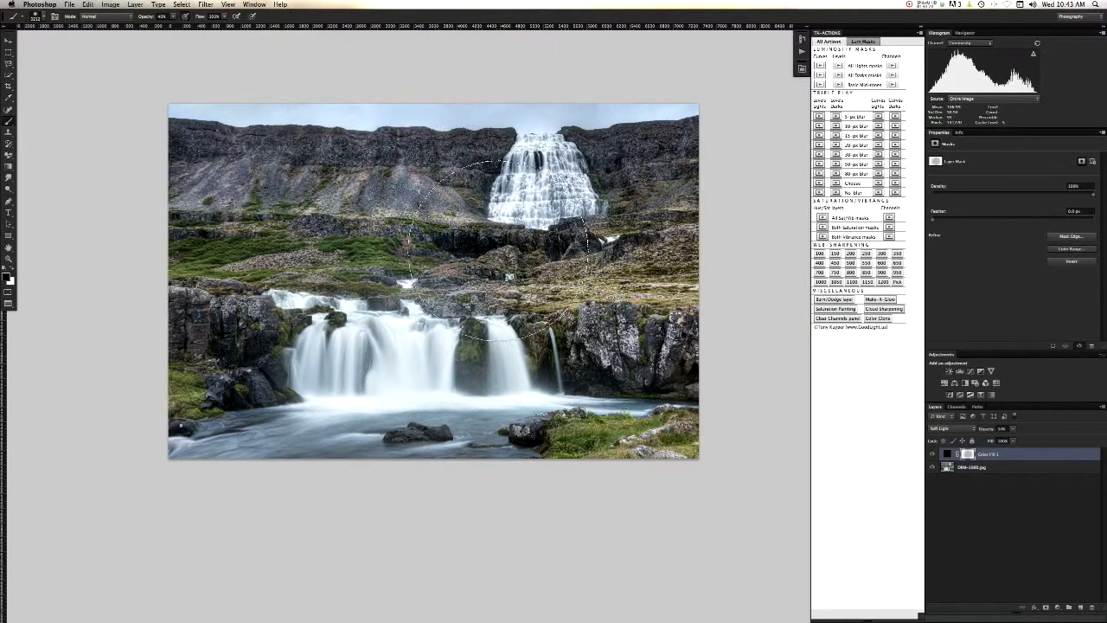
pyautogui.press('8')
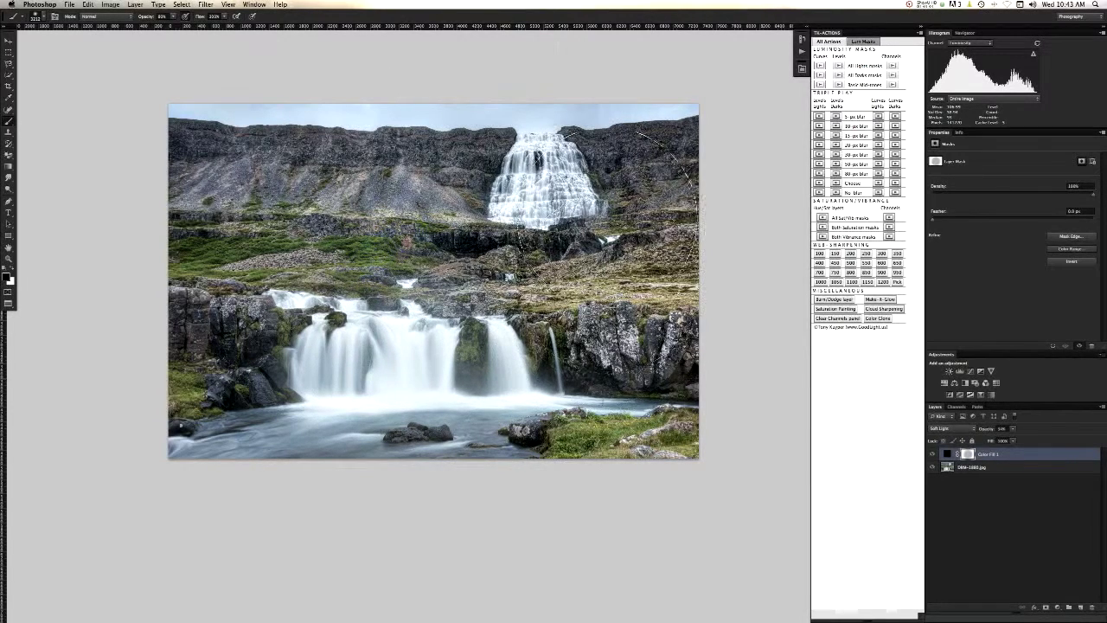
pyautogui.press('0')
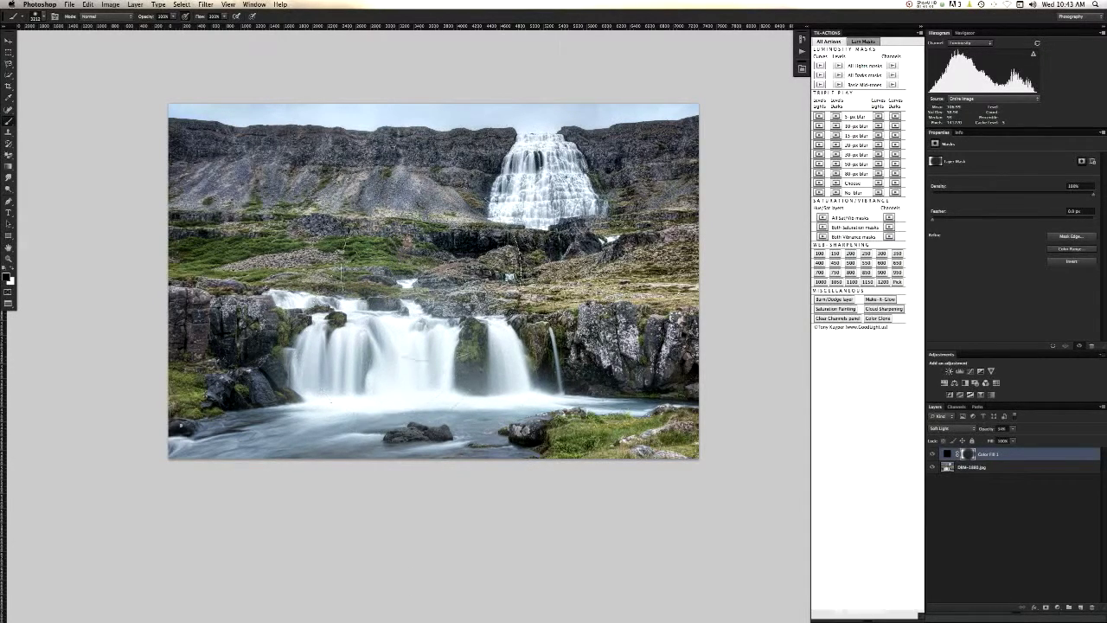
# Paint more black on the vignette mask with a larger brush at 20% opacity, and compare with the fill layer hidden and shown.
pyautogui.press('2')
pyautogui.keyDown('ctrl'); pyautogui.keyDown('alt'); pyautogui.moveTo(473, 244); pyautogui.dragTo(519, 244); pyautogui.keyUp('alt'); pyautogui.keyUp('ctrl')
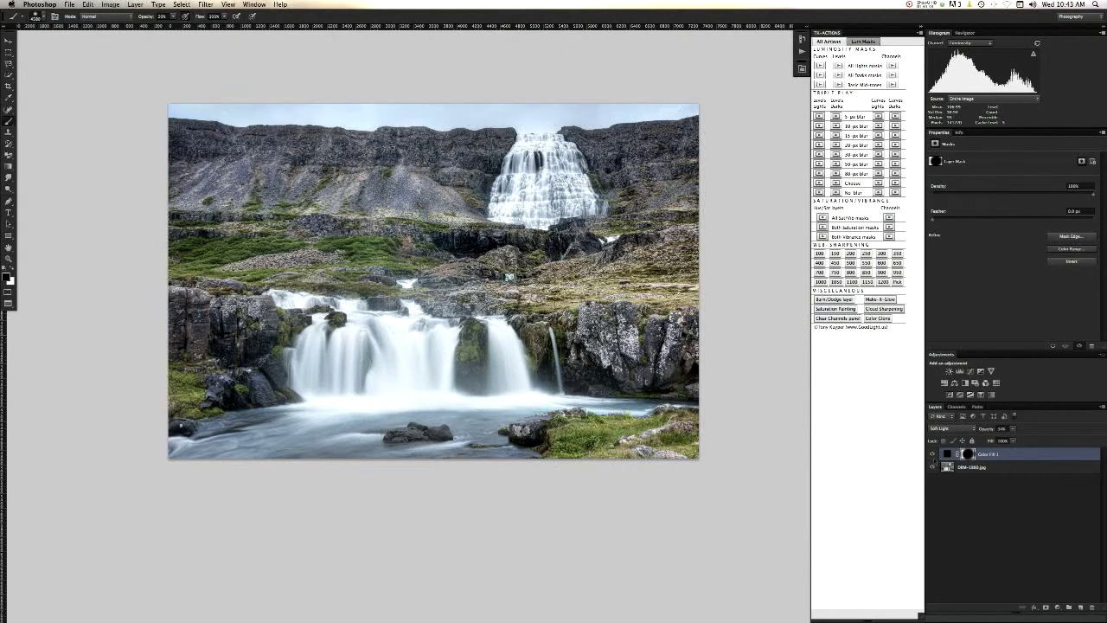
pyautogui.click(932, 456)
pyautogui.click(929, 466)
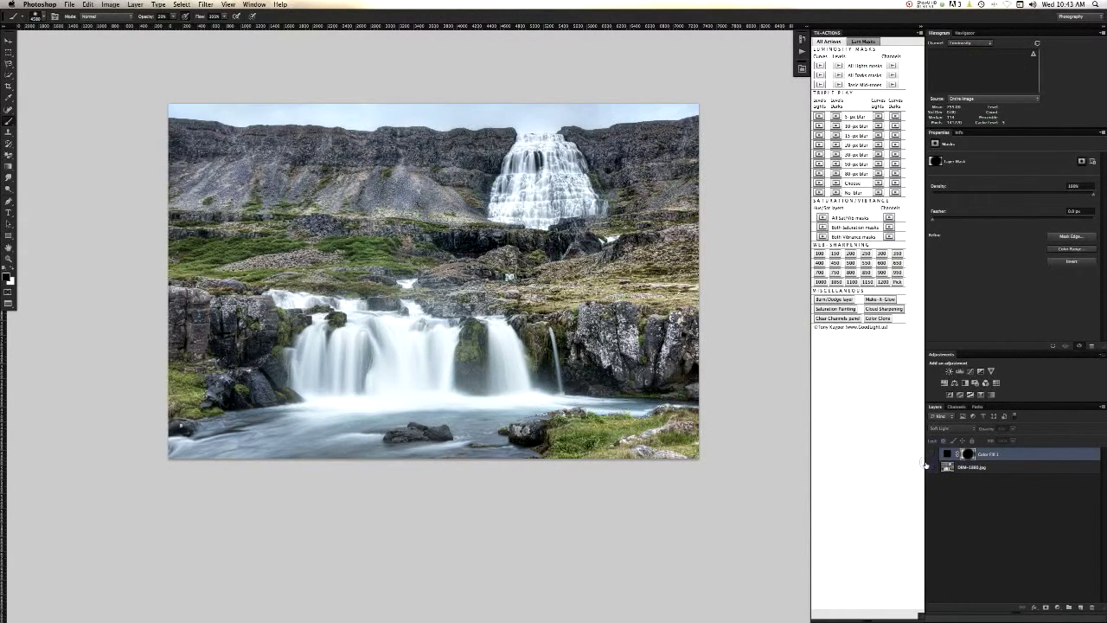
pyautogui.moveTo(932, 458); pyautogui.dragTo(931, 470)
pyautogui.click(933, 455)
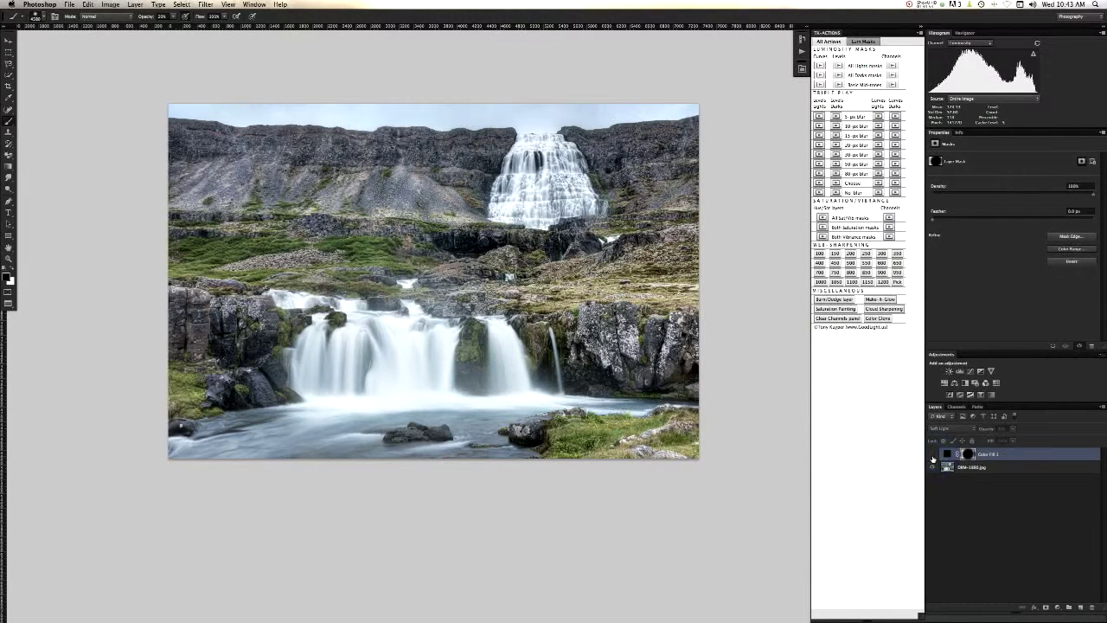
pyautogui.click(933, 458)
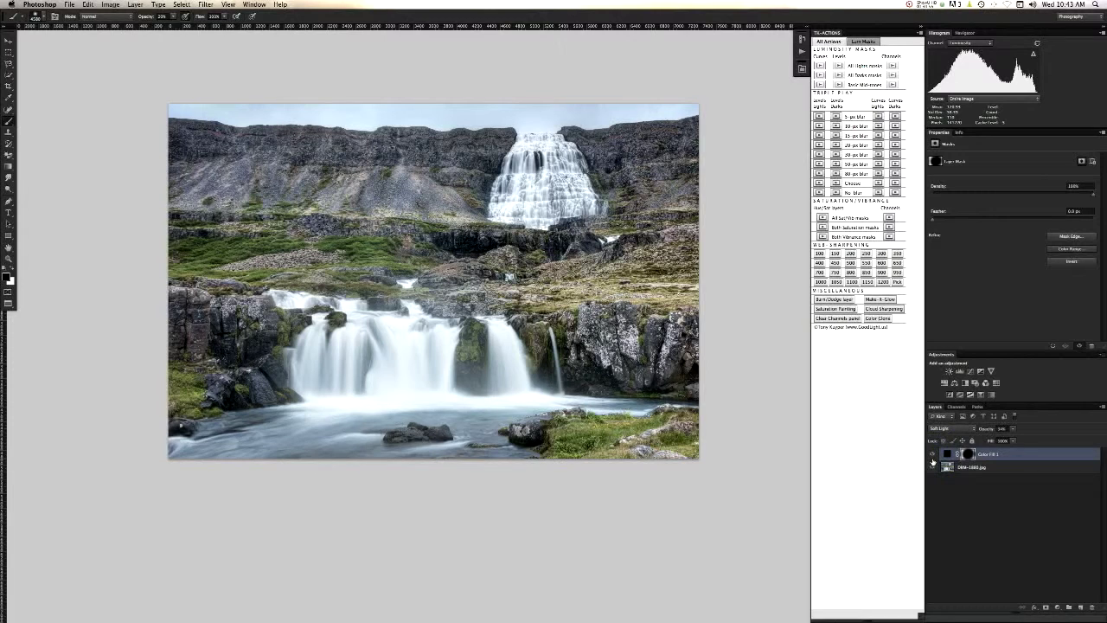
# Paint black at 100% opacity on the vignette mask to clear more darkening, and compare the image with and without the fill layer.
pyautogui.press('0')
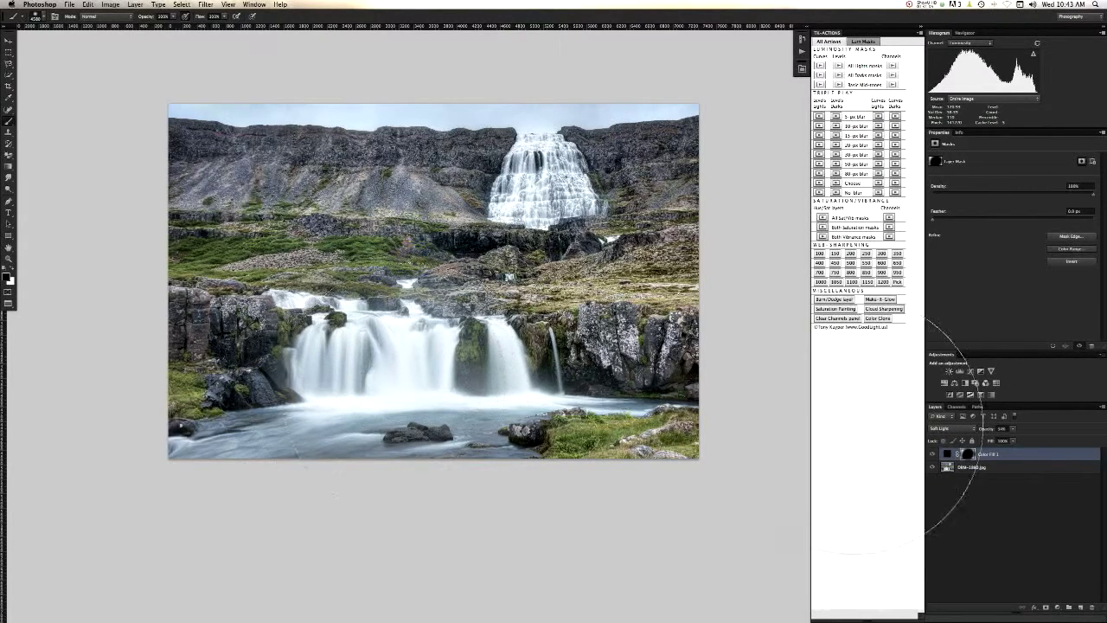
pyautogui.click(933, 454)
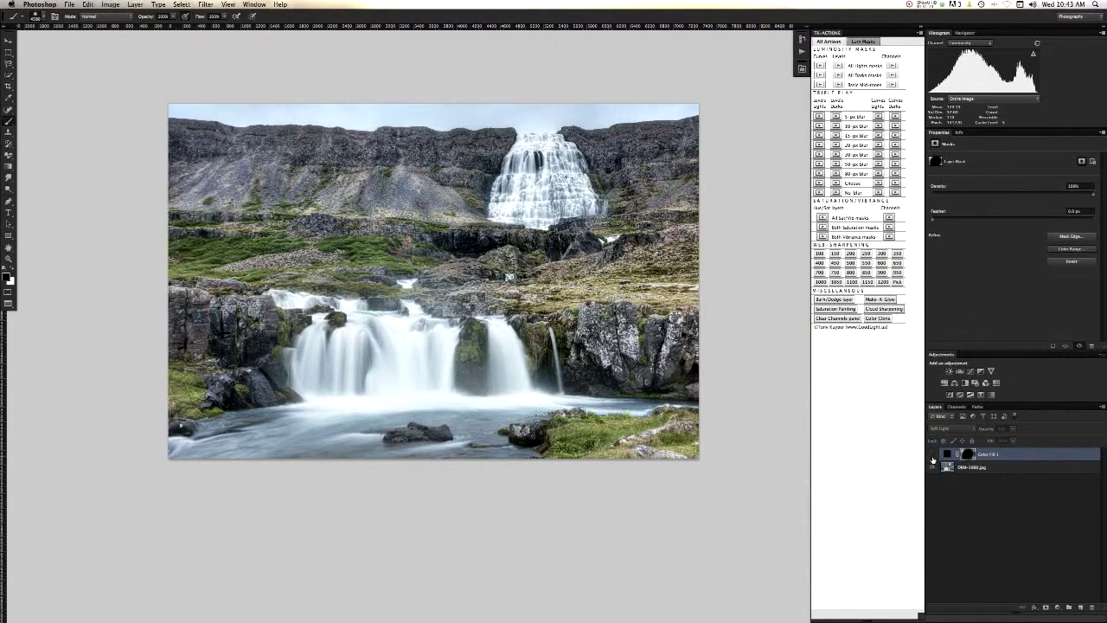
pyautogui.click(932, 454)
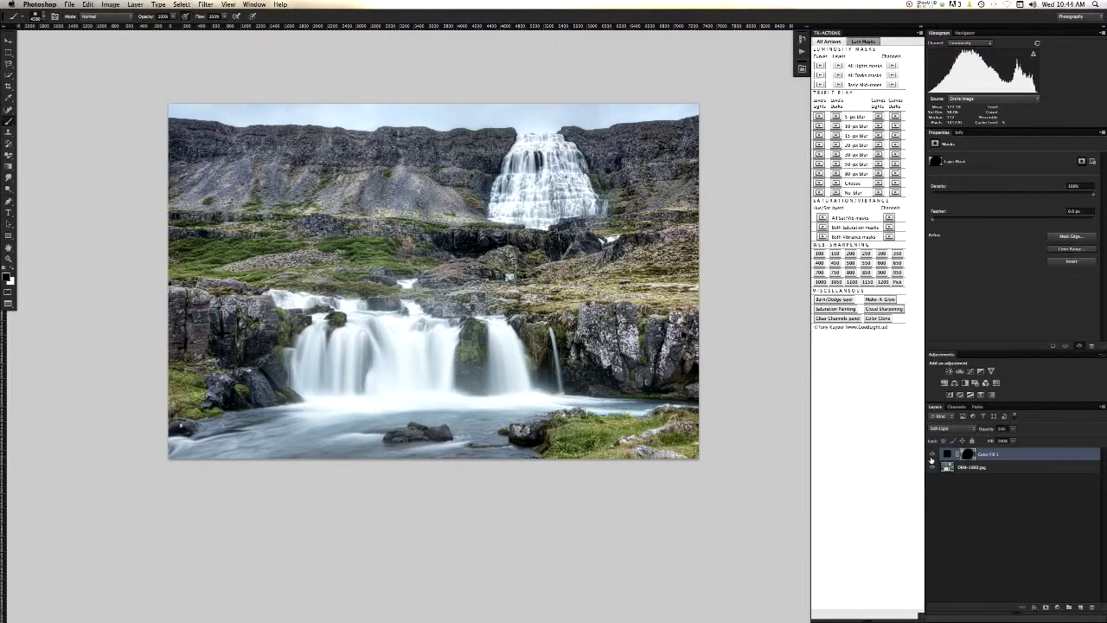
pyautogui.click(932, 454)
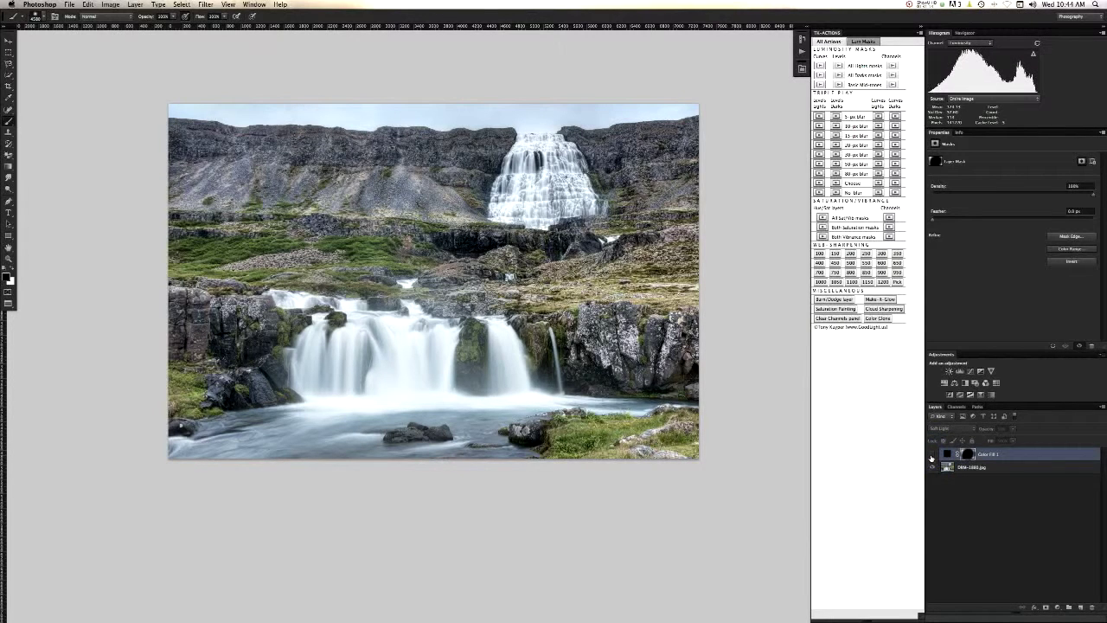
pyautogui.click(932, 454)
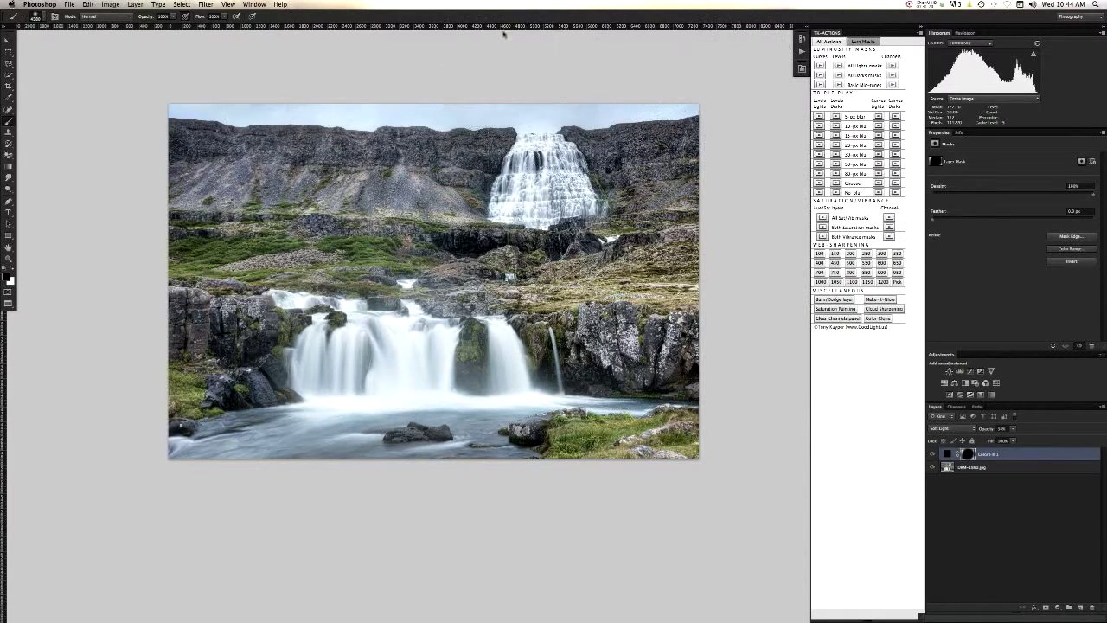
# Paint white on the vignette mask along the sky edge with a smaller brush at 10% opacity.
pyautogui.press('x')
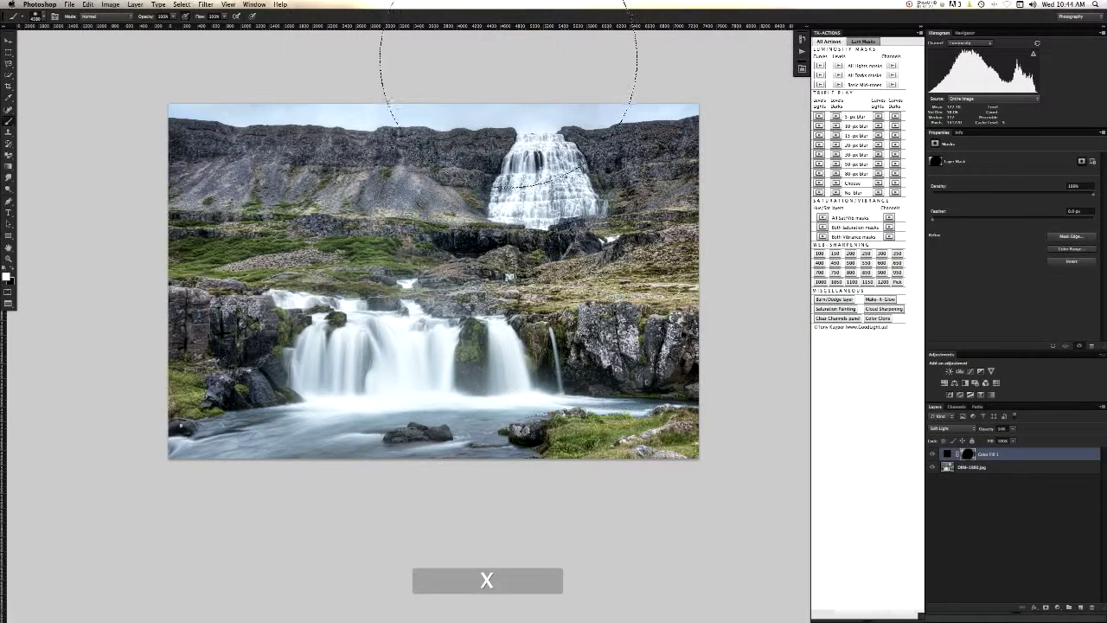
pyautogui.press('1')
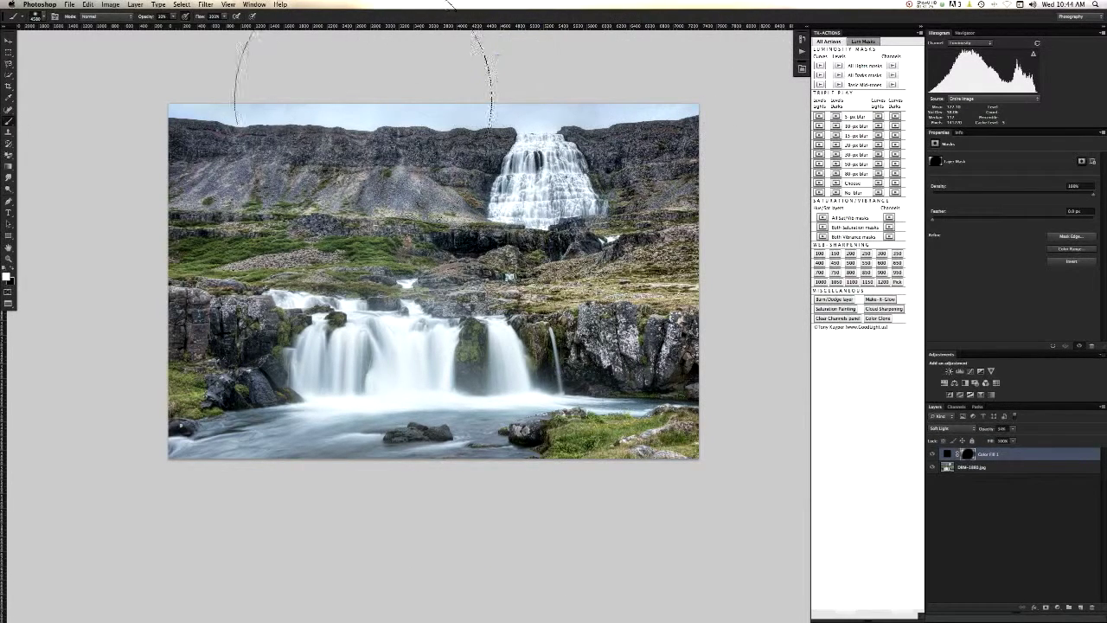
pyautogui.keyDown('ctrl'); pyautogui.keyDown('alt'); pyautogui.moveTo(391, 143); pyautogui.dragTo(313, 147); pyautogui.keyUp('alt'); pyautogui.keyUp('ctrl')
pyautogui.click(402, 93)
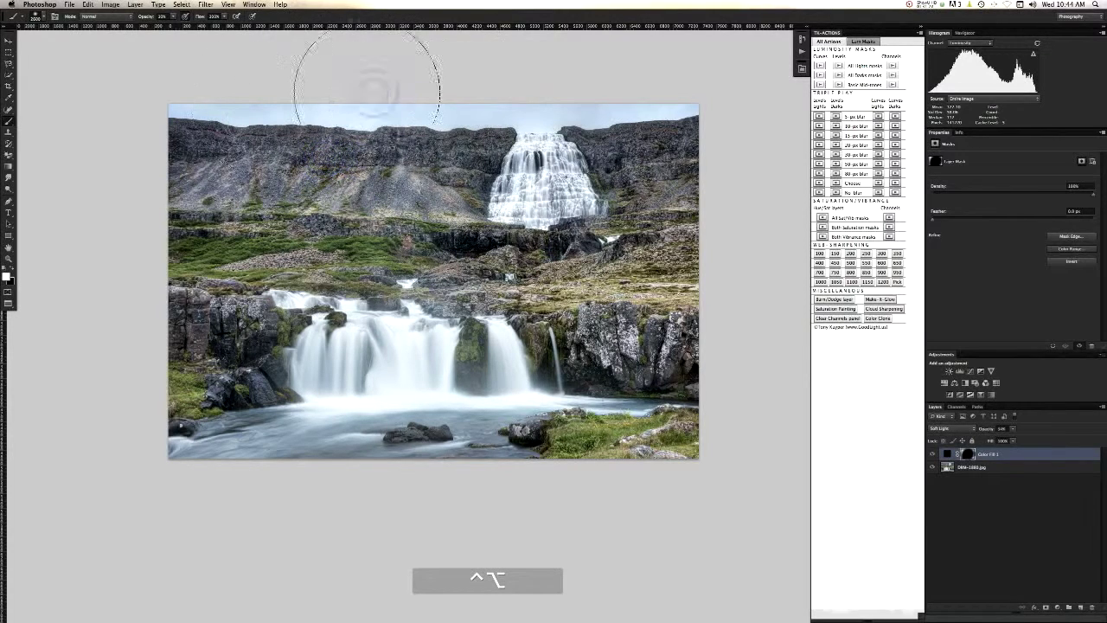
pyautogui.press('x')
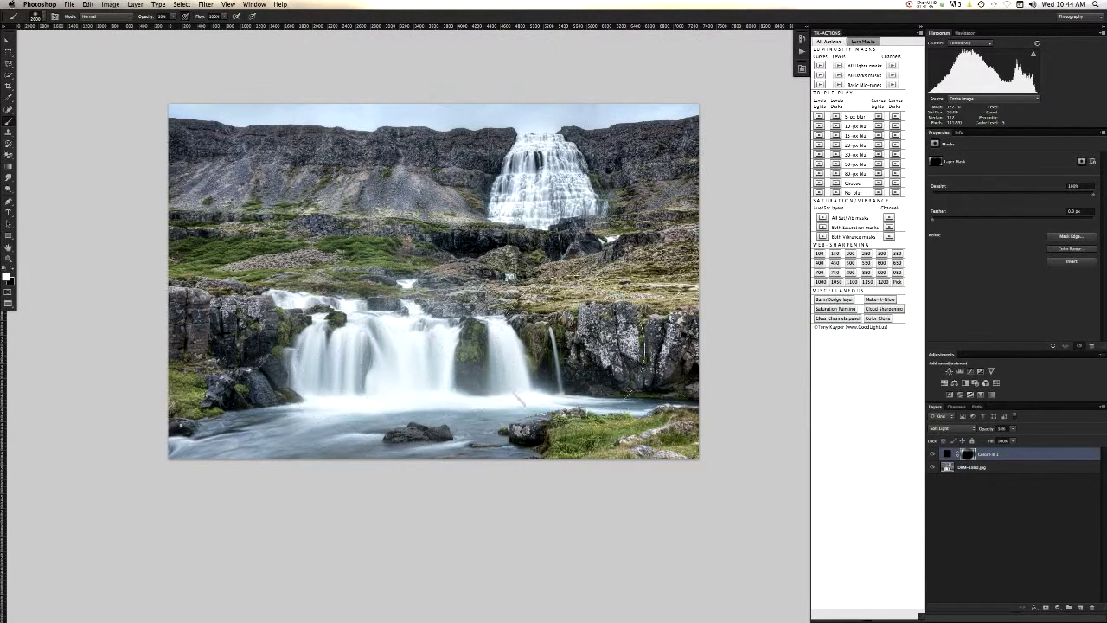
# Merge the vignette fill layer into the waterfall image and save the file.
pyautogui.press('super+space')
pyautogui.moveTo(437, 337); pyautogui.dragTo(400, 337)
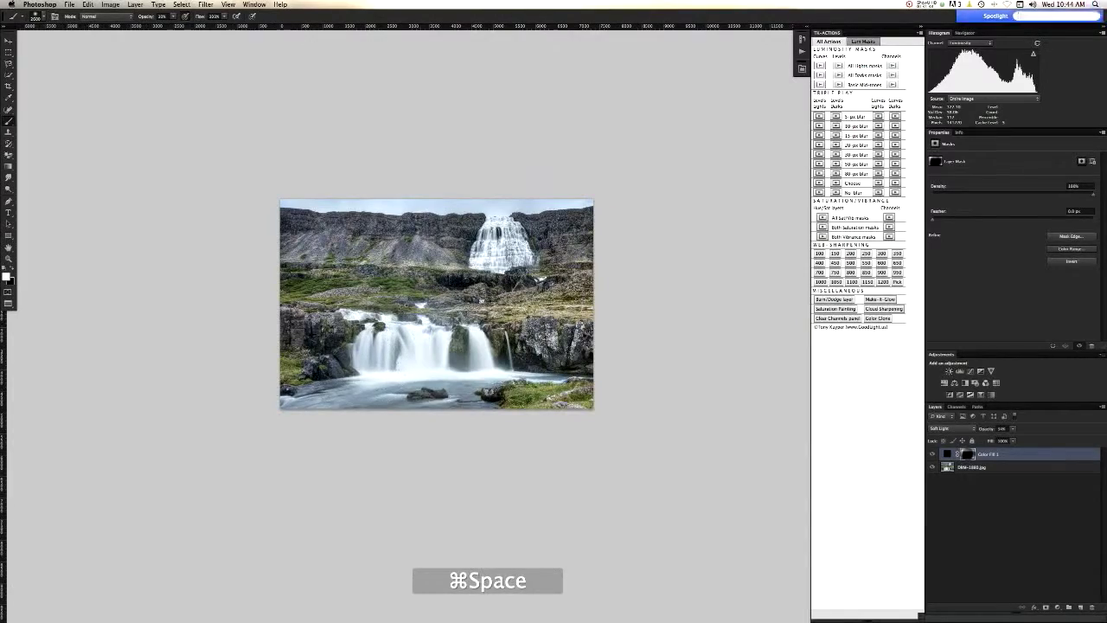
pyautogui.click(388, 319)
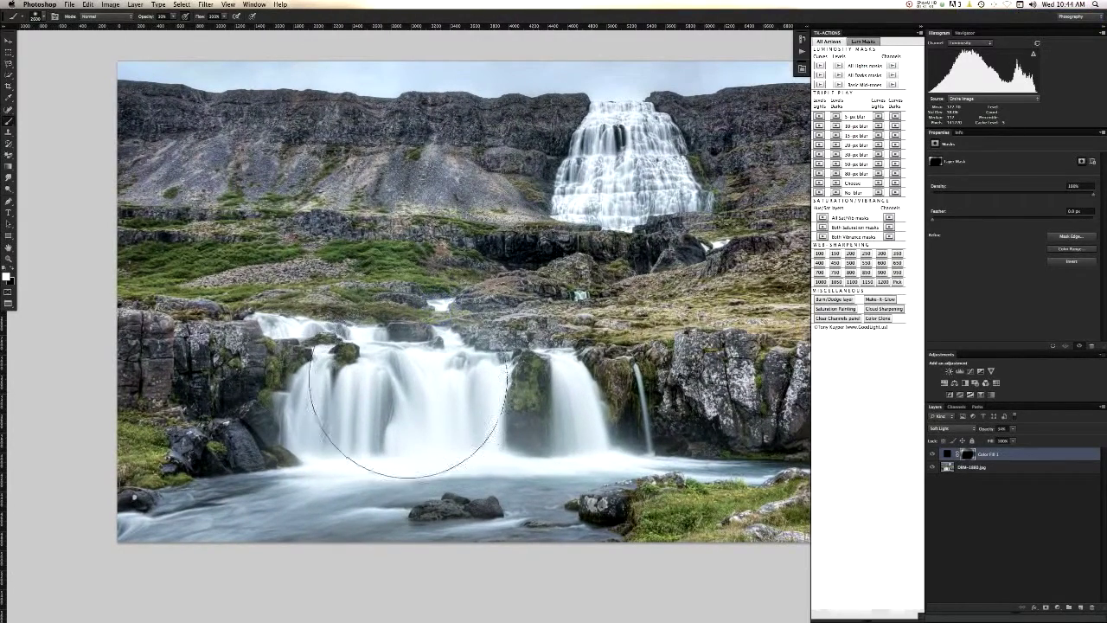
pyautogui.press('super+e')
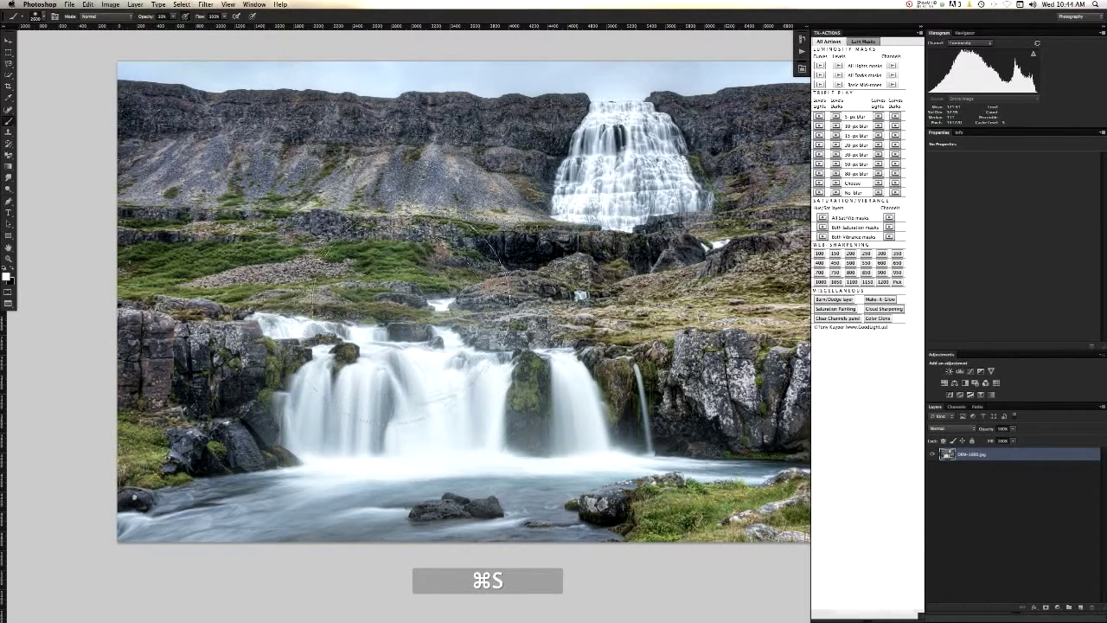
# Duplicate the image layer, apply a High Pass filter with a 3.5-pixel radius and set the copy to Soft Light blending.
pyautogui.press('super+j')
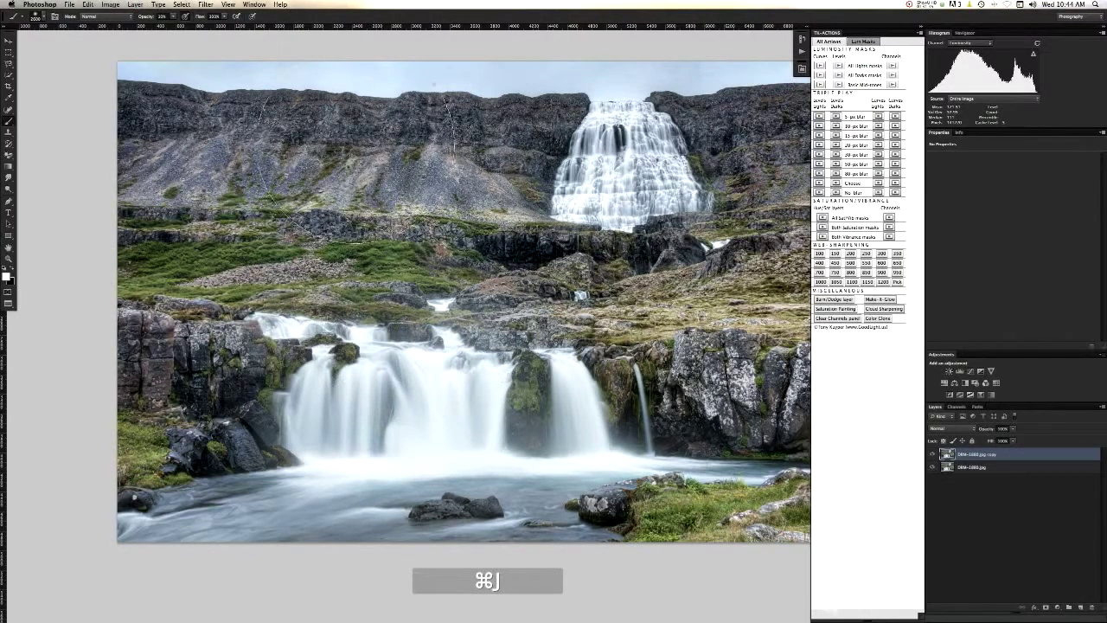
pyautogui.click(207, 4)
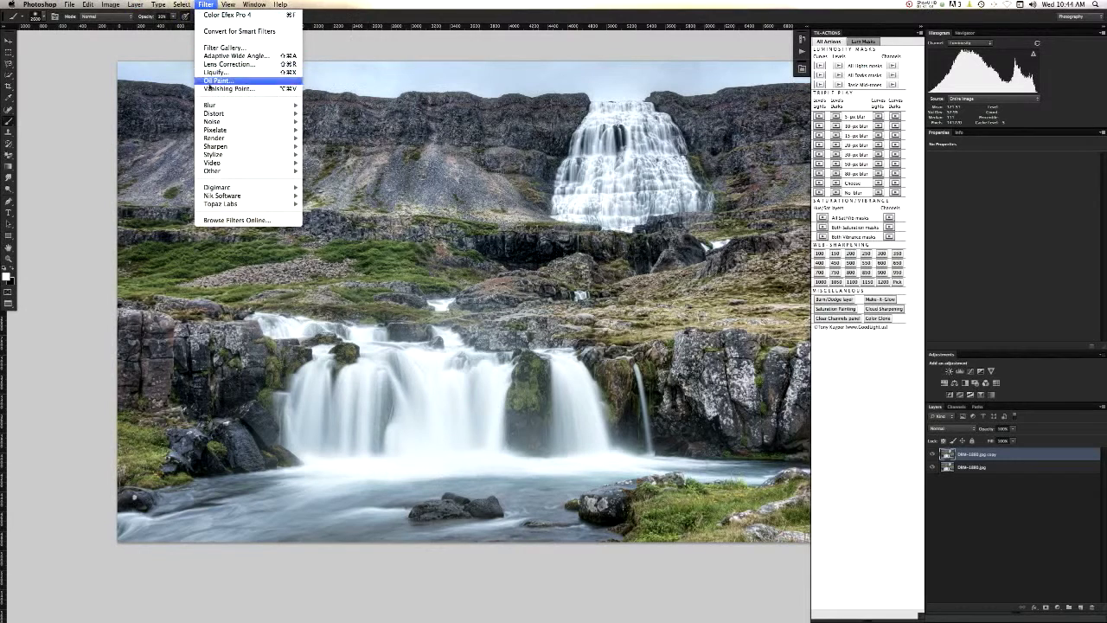
pyautogui.moveTo(231, 176)
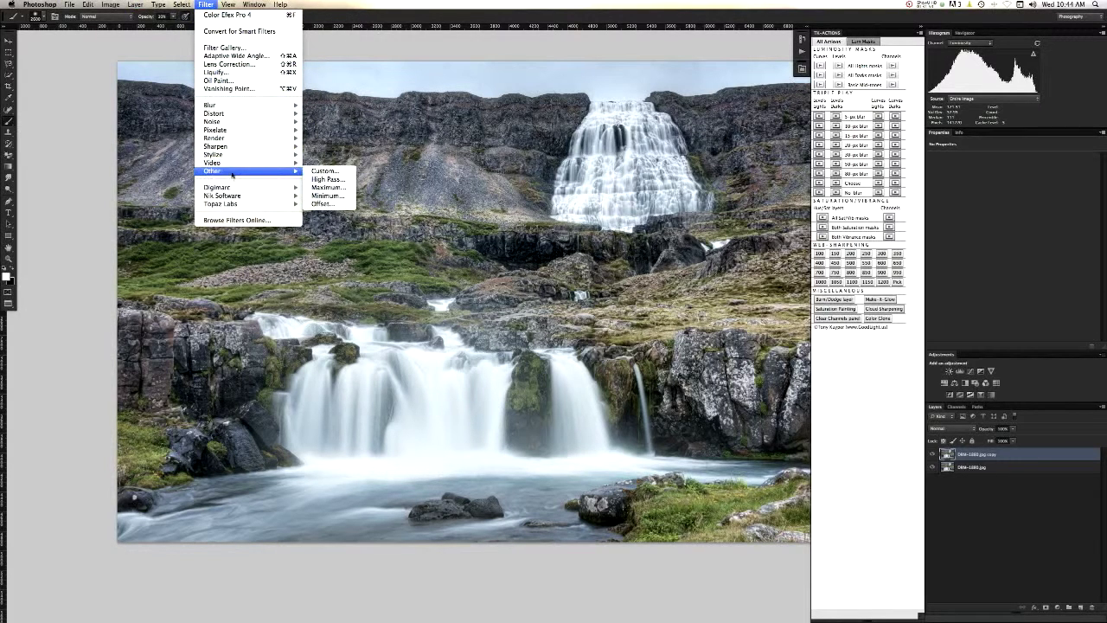
pyautogui.click(332, 179)
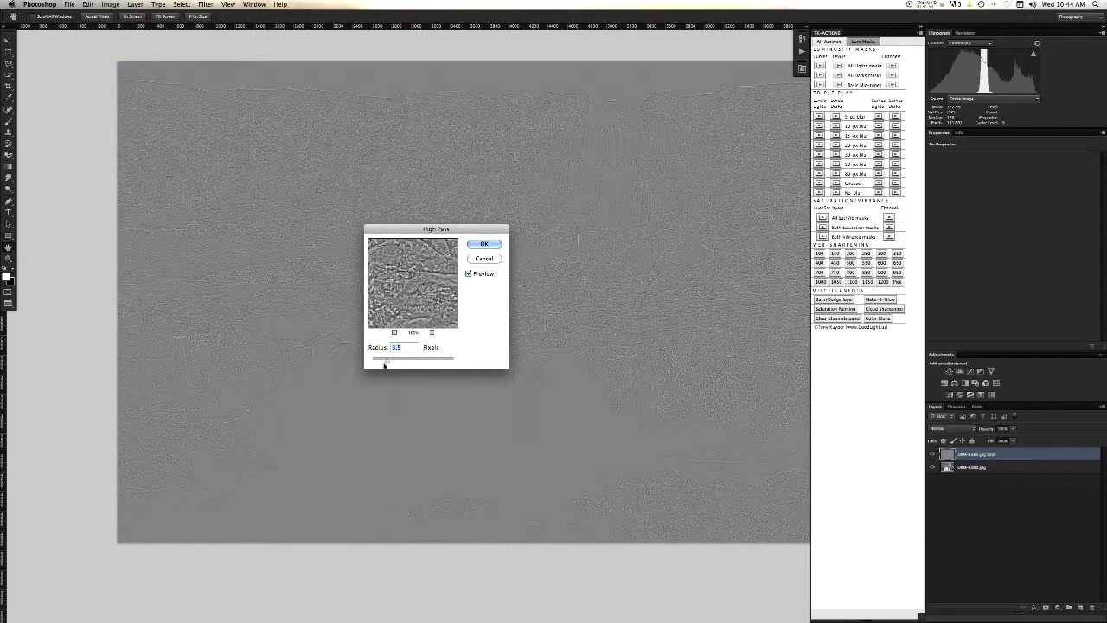
pyautogui.click(484, 245)
pyautogui.press('b')
pyautogui.click(949, 428)
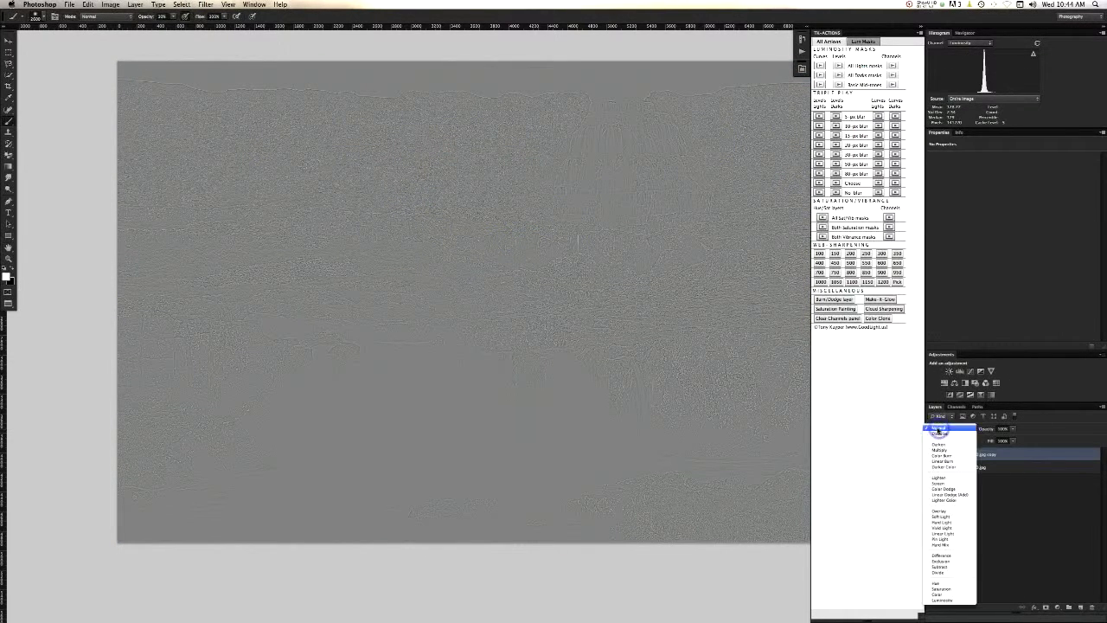
pyautogui.click(941, 516)
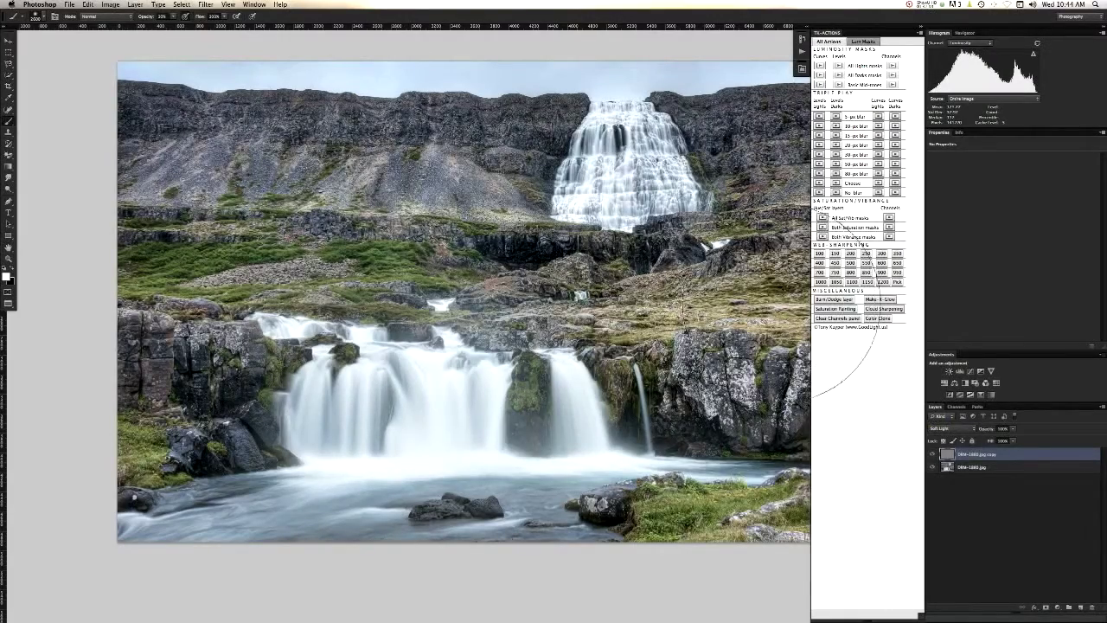
# Inspect the High Pass sharpening up close on the rocks, and delete the sharpening layer.
pyautogui.keyDown('super'); pyautogui.click(650, 299); pyautogui.keyUp('super')
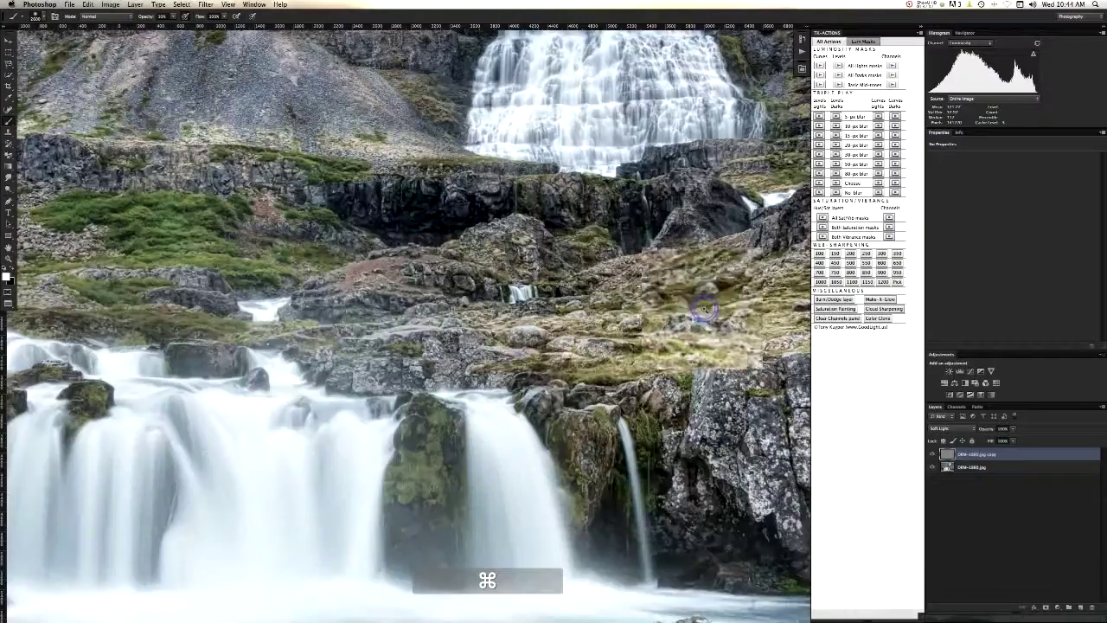
pyautogui.keyDown('super'); pyautogui.click(702, 309); pyautogui.keyUp('super')
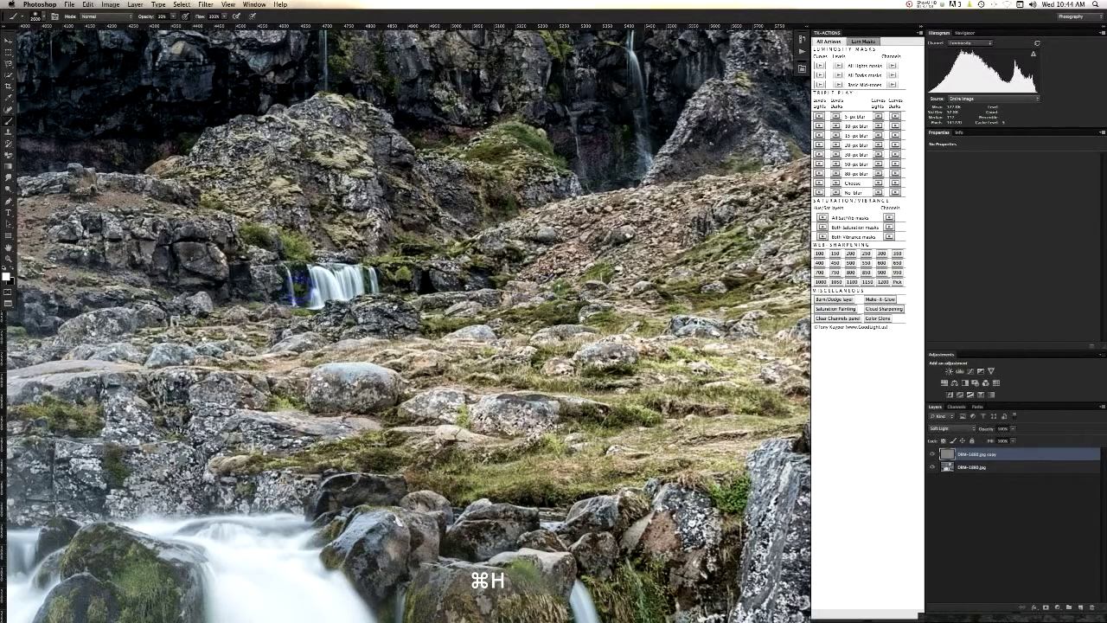
pyautogui.moveTo(406, 313); pyautogui.dragTo(441, 302)
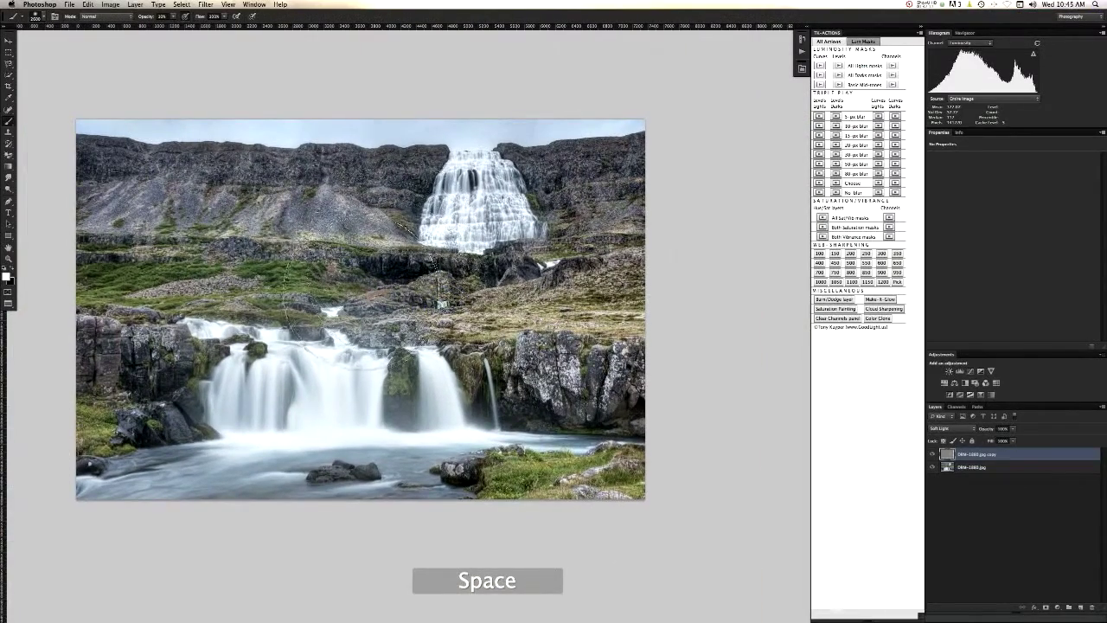
pyautogui.press('BackSpace')
# Duplicate the image layer and sharpen it with Nik Sharpener Pro 3.0 Output Sharpener at 113% output sharpening strength.
pyautogui.press('super+j')
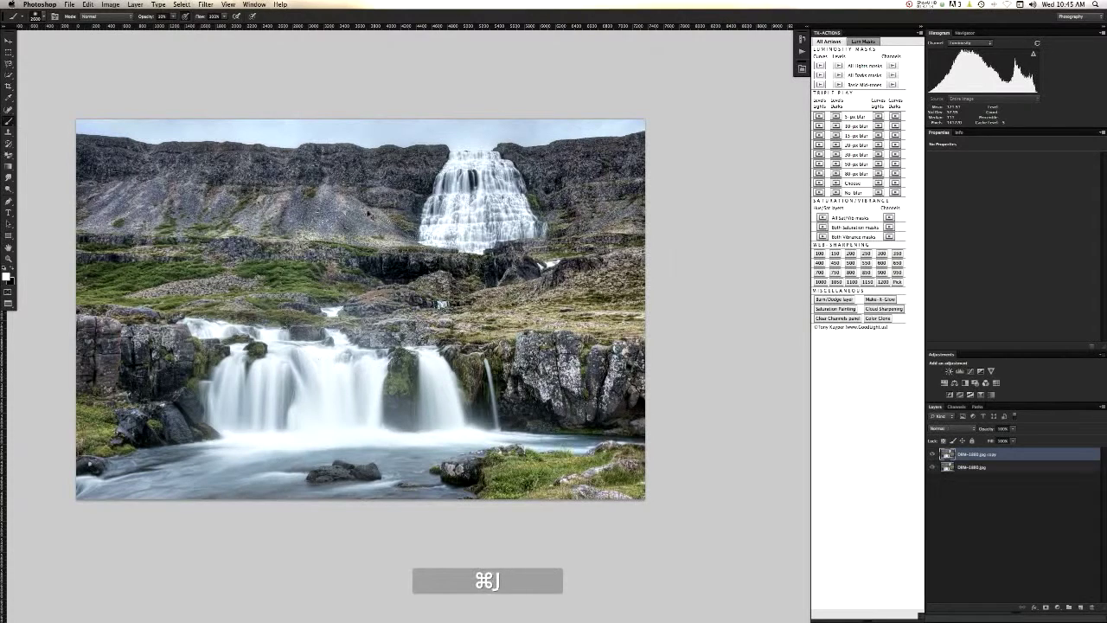
pyautogui.click(205, 5)
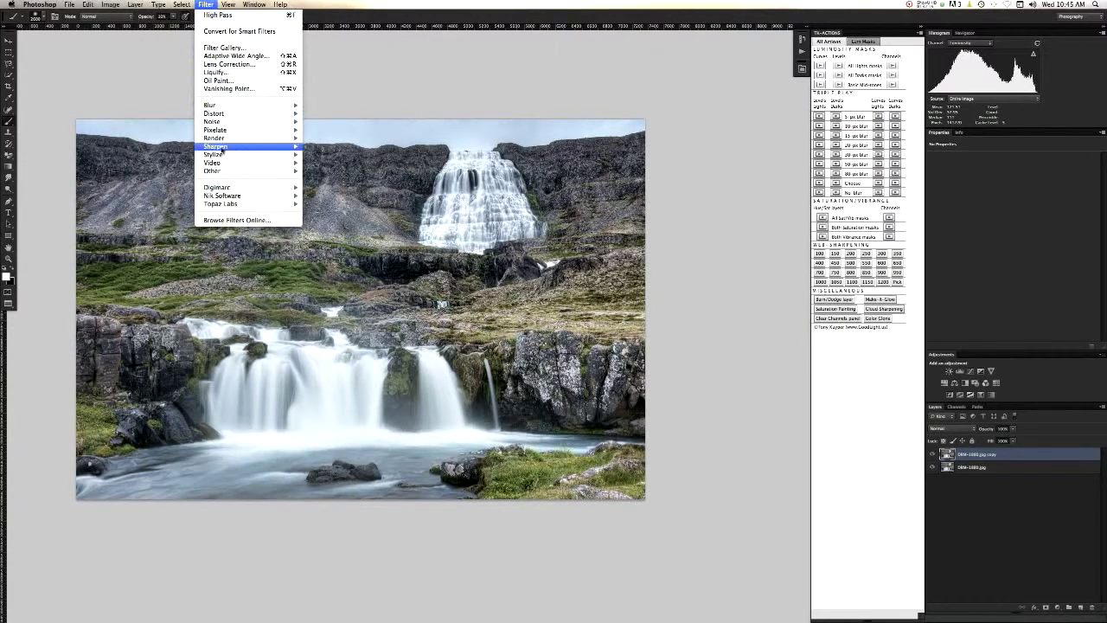
pyautogui.moveTo(229, 198)
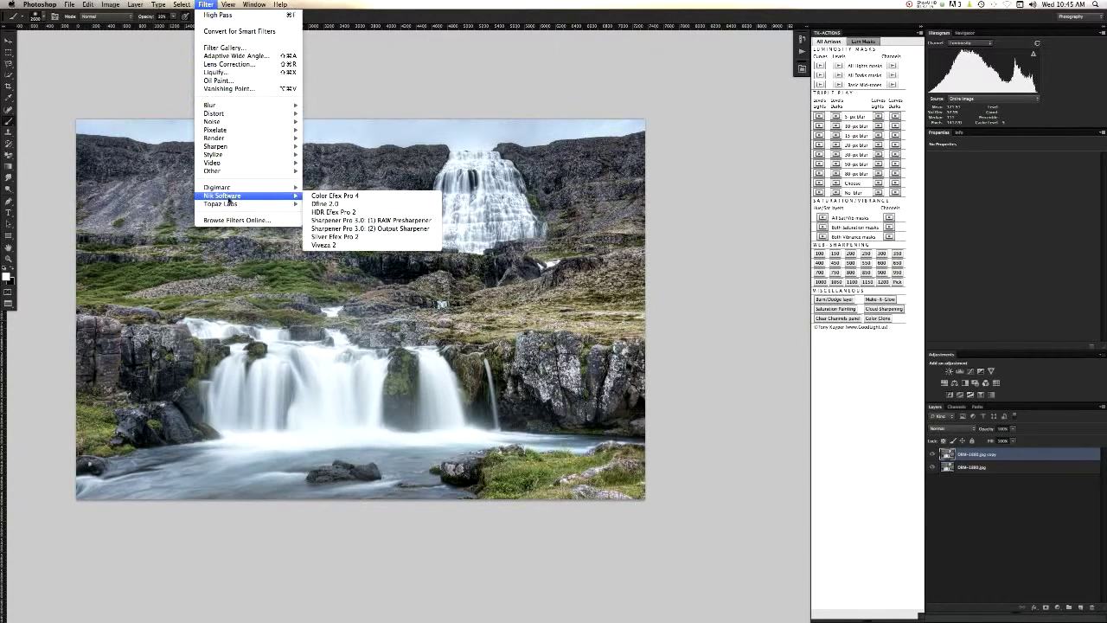
pyautogui.click(336, 228)
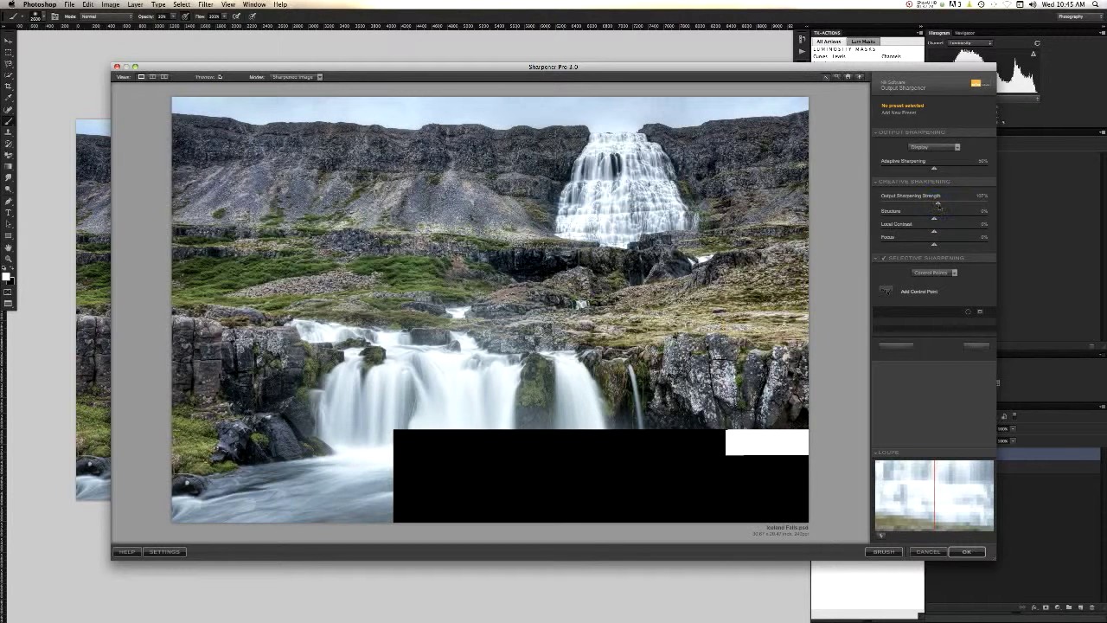
pyautogui.moveTo(939, 204); pyautogui.dragTo(941, 205)
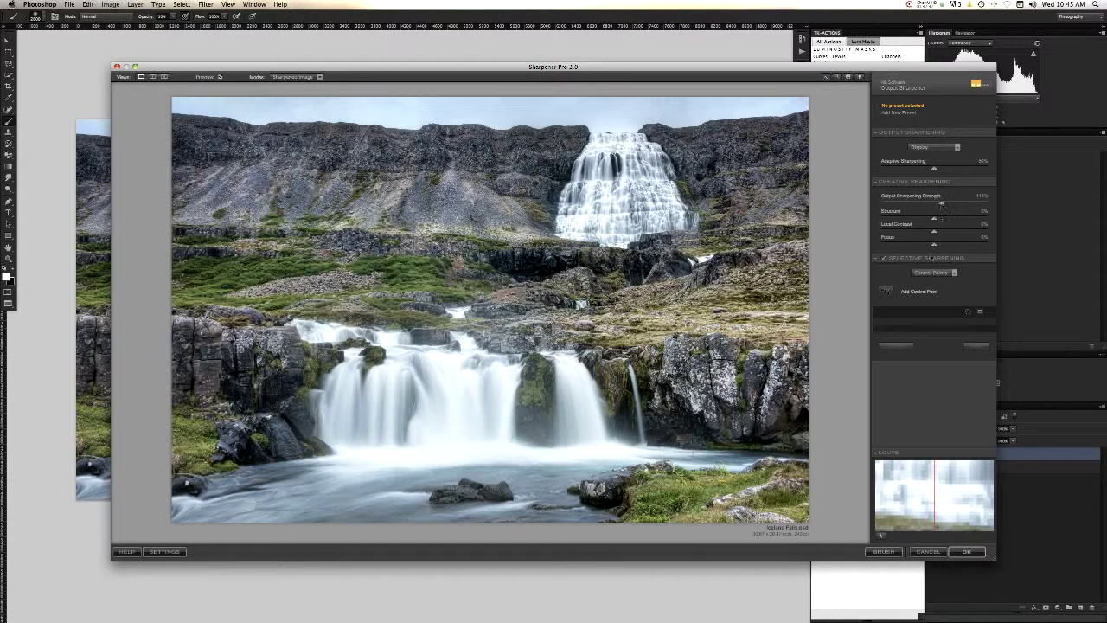
pyautogui.click(960, 553)
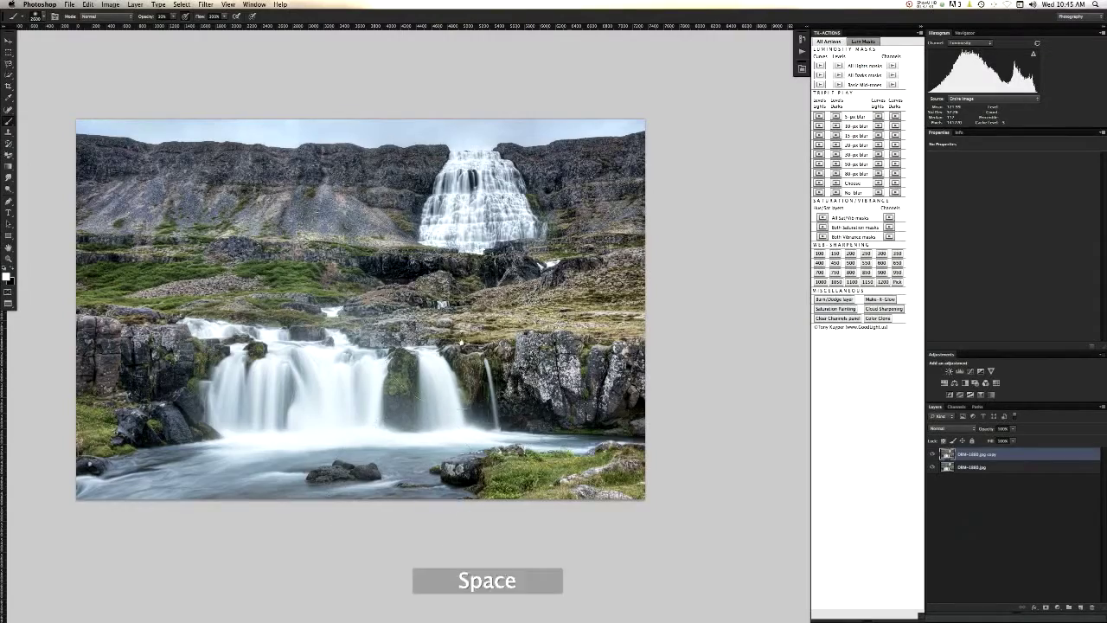
# Examine the sharpened detail in the rocks, grass and waterfalls up close.
pyautogui.press('super+plus')
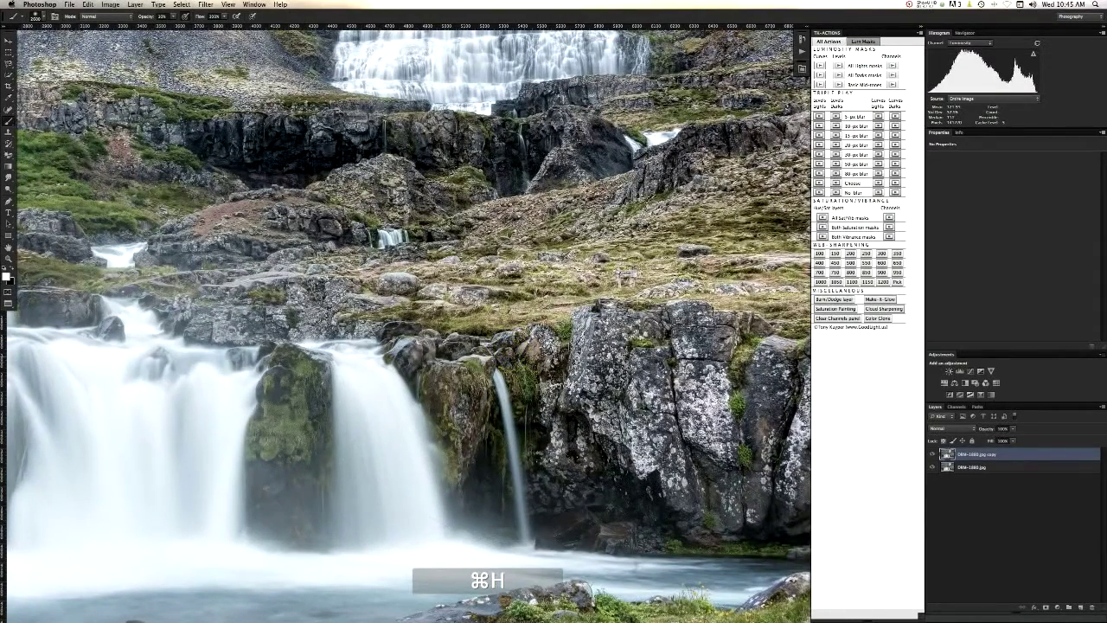
pyautogui.press('super+space')
pyautogui.press('super+h')
pyautogui.press('super+space')
pyautogui.moveTo(432, 335); pyautogui.dragTo(473, 361)
pyautogui.press('space')
pyautogui.press('super')
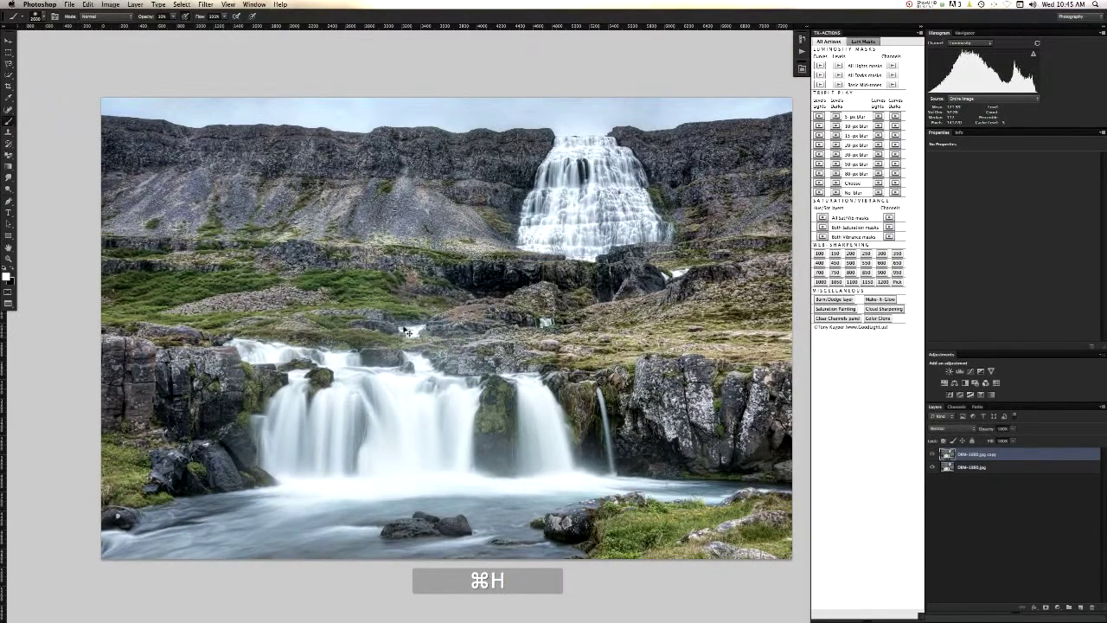
# Add a white layer mask to the sharpened copy and paint black at 40% brush opacity over the lower waterfall and flowing water.
pyautogui.press('super')
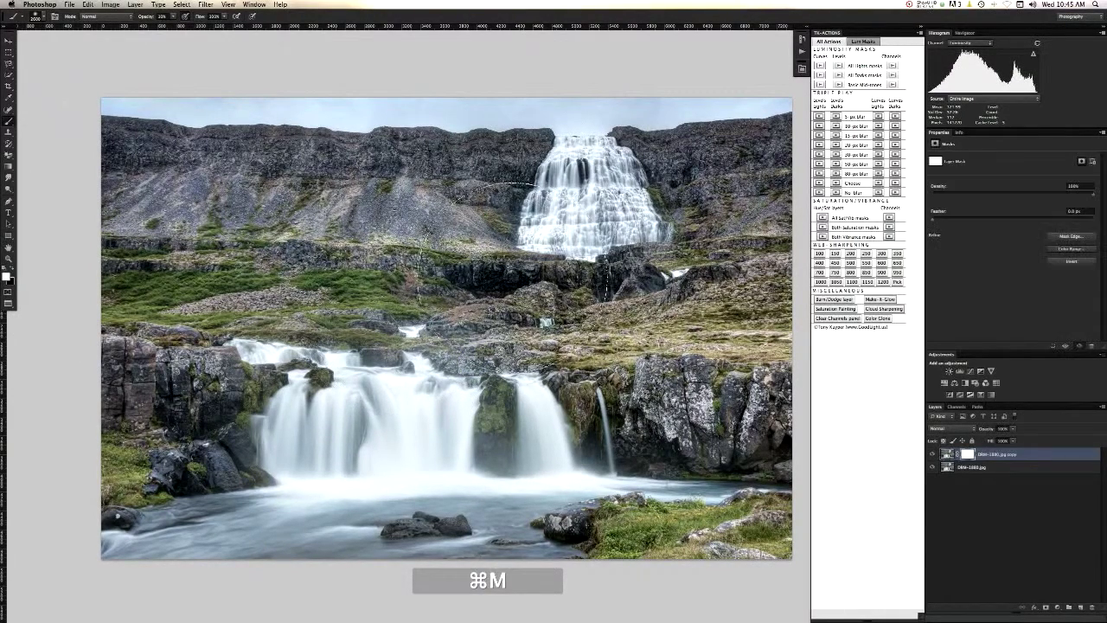
pyautogui.press('4')
pyautogui.moveTo(417, 383)
pyautogui.keyDown('ctrl'); pyautogui.keyDown('alt'); pyautogui.mouseDown()
pyautogui.moveTo(353, 390)
pyautogui.moveTo(348, 436)
pyautogui.moveTo(317, 431)
pyautogui.moveTo(373, 428)
pyautogui.moveTo(423, 458)
pyautogui.mouseUp(); pyautogui.keyUp('alt'); pyautogui.keyUp('ctrl')
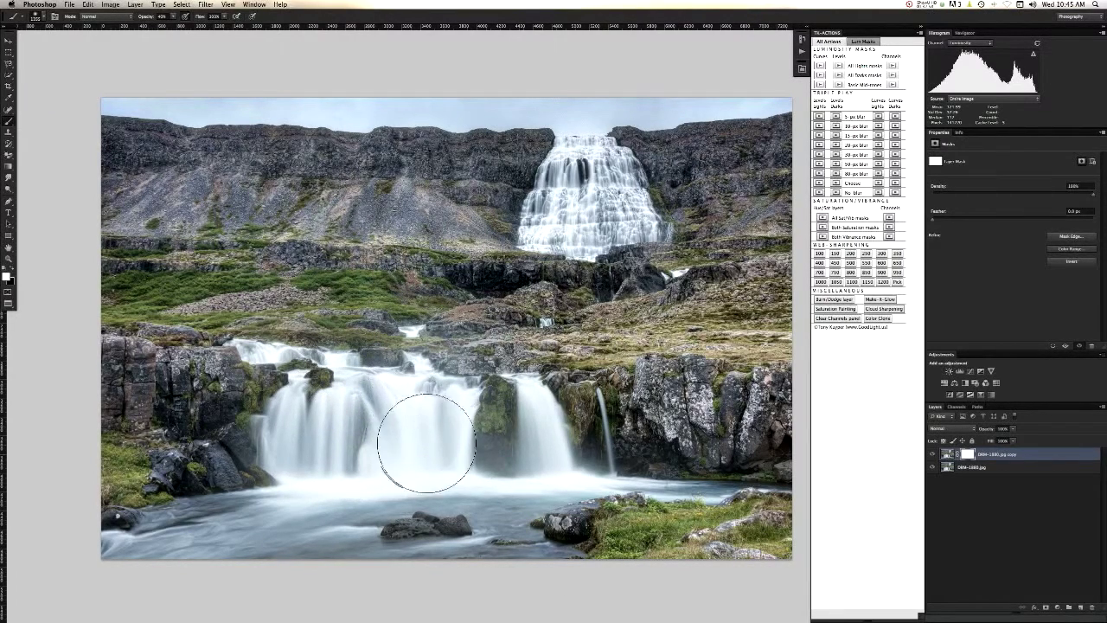
pyautogui.keyDown('ctrl'); pyautogui.keyDown('alt'); pyautogui.moveTo(481, 424); pyautogui.dragTo(447, 423); pyautogui.keyUp('alt'); pyautogui.keyUp('ctrl')
pyautogui.press('x')
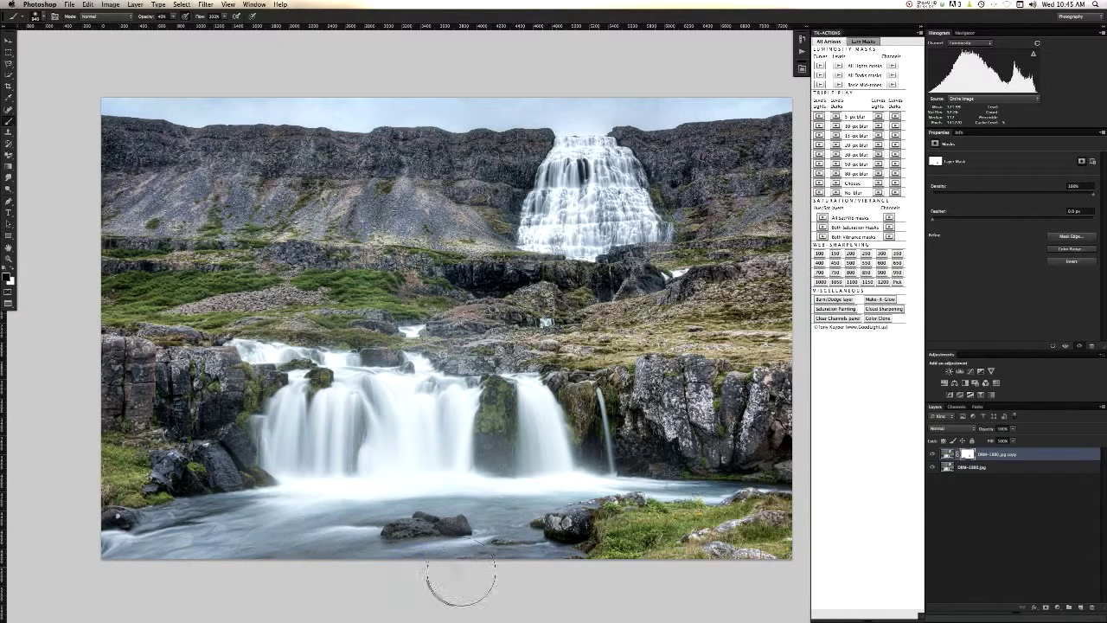
pyautogui.click(440, 431)
pyautogui.click(430, 410)
pyautogui.click(432, 382)
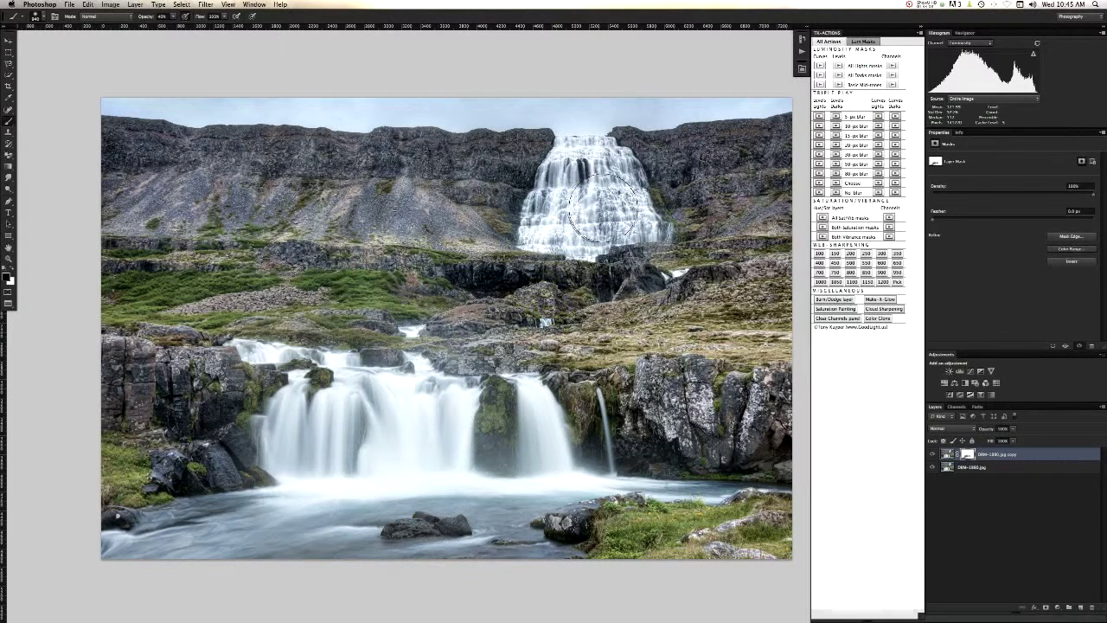
# Set the mask brush to white at 100% opacity and undo the stray duplication of the masked layer.
pyautogui.press('super+space')
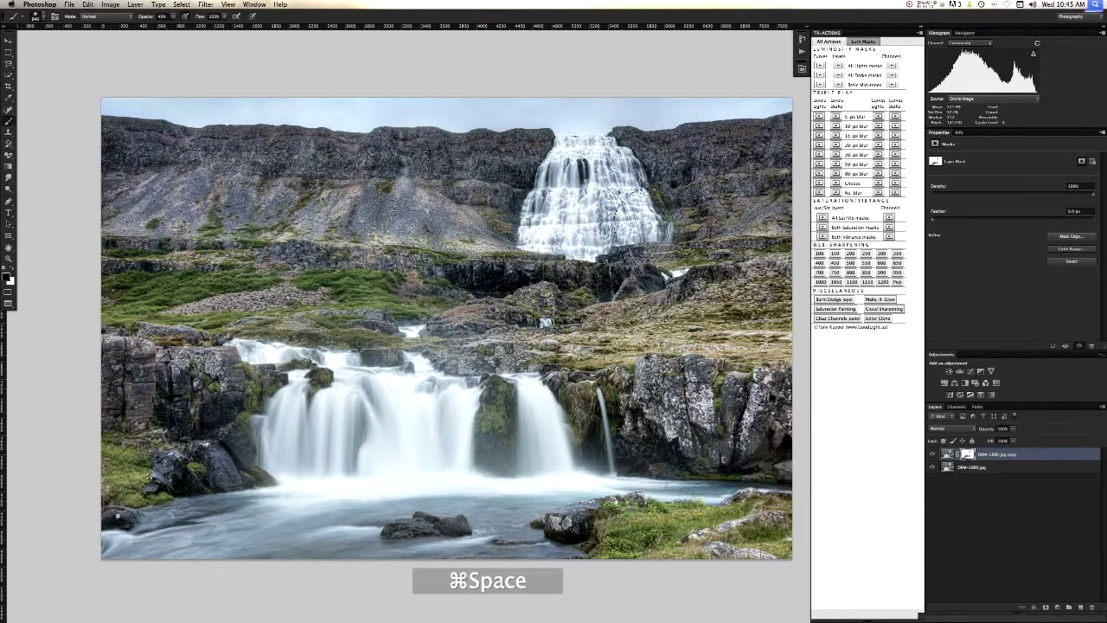
pyautogui.moveTo(665, 203); pyautogui.dragTo(380, 68)
pyautogui.press('space')
pyautogui.moveTo(356, 180); pyautogui.dragTo(423, 253)
pyautogui.press('super+space')
pyautogui.moveTo(387, 145)
pyautogui.mouseDown()
pyautogui.moveTo(423, 177)
pyautogui.moveTo(415, 196)
pyautogui.moveTo(450, 233)
pyautogui.moveTo(467, 200)
pyautogui.moveTo(458, 220)
pyautogui.mouseUp()
pyautogui.press('x')
pyautogui.press('0')
pyautogui.keyDown('alt'); pyautogui.keyDown('super'); pyautogui.click(464, 219); pyautogui.keyUp('super'); pyautogui.keyUp('alt')
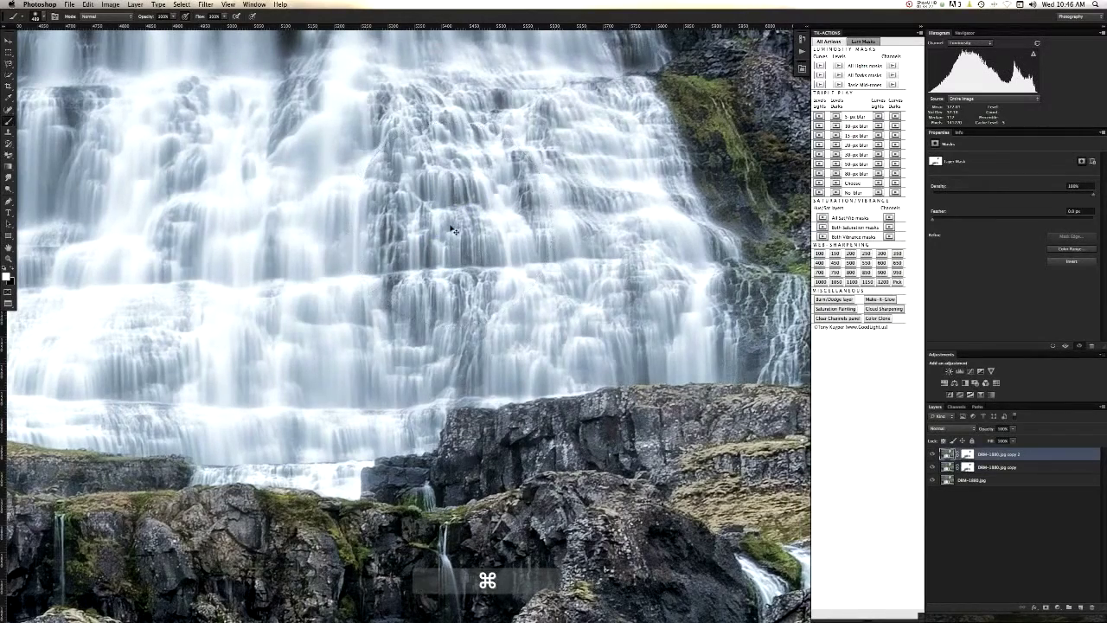
pyautogui.press('super+z')
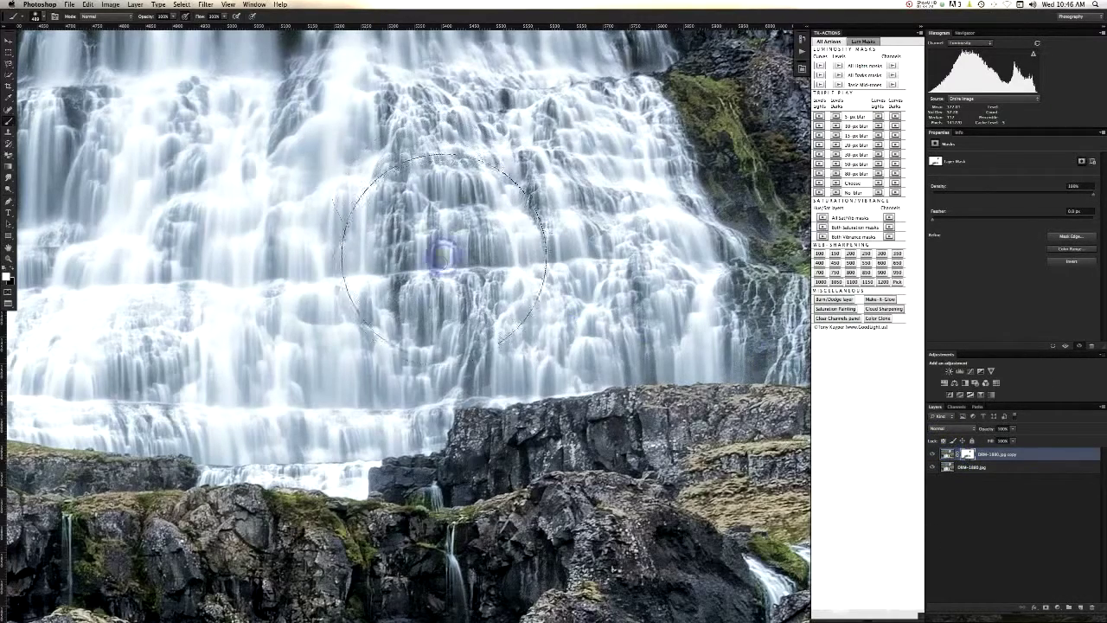
# Refine the mask over the lower tiers of the upper waterfall with a smaller brush, alternating white and black at 100% opacity.
pyautogui.press('0')
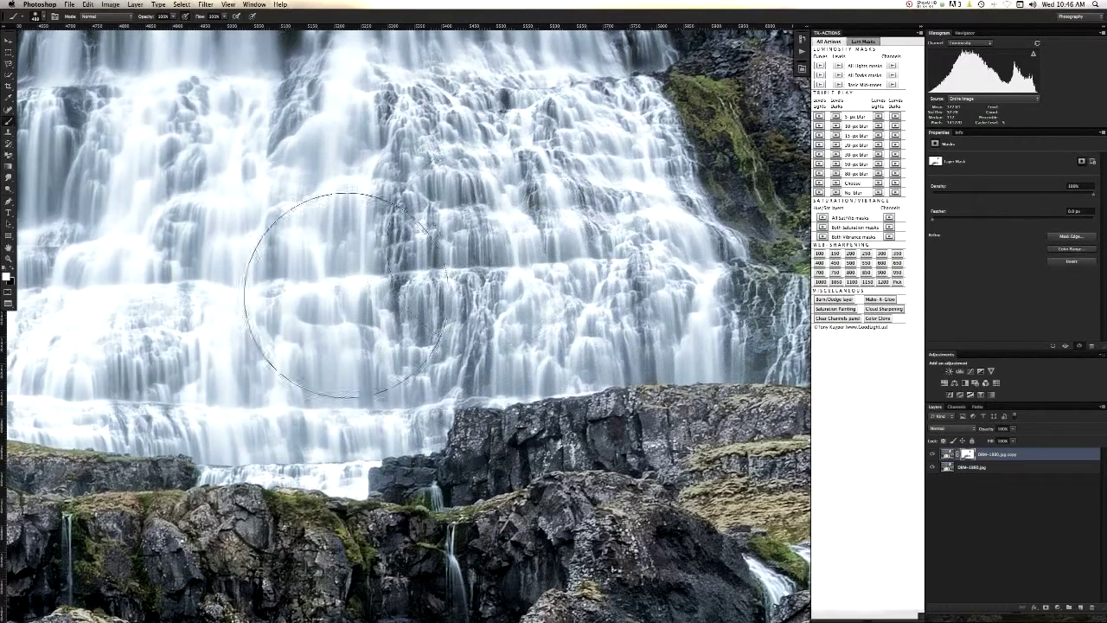
pyautogui.moveTo(358, 297)
pyautogui.mouseDown()
pyautogui.moveTo(302, 299)
pyautogui.moveTo(295, 211)
pyautogui.mouseUp()
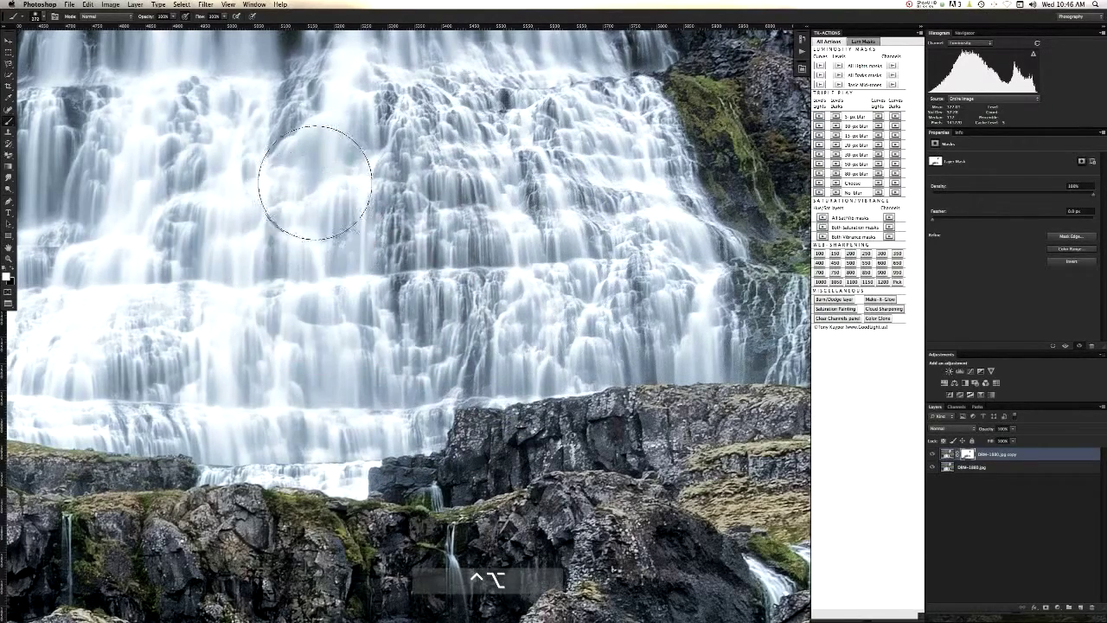
pyautogui.press('x')
pyautogui.press('space')
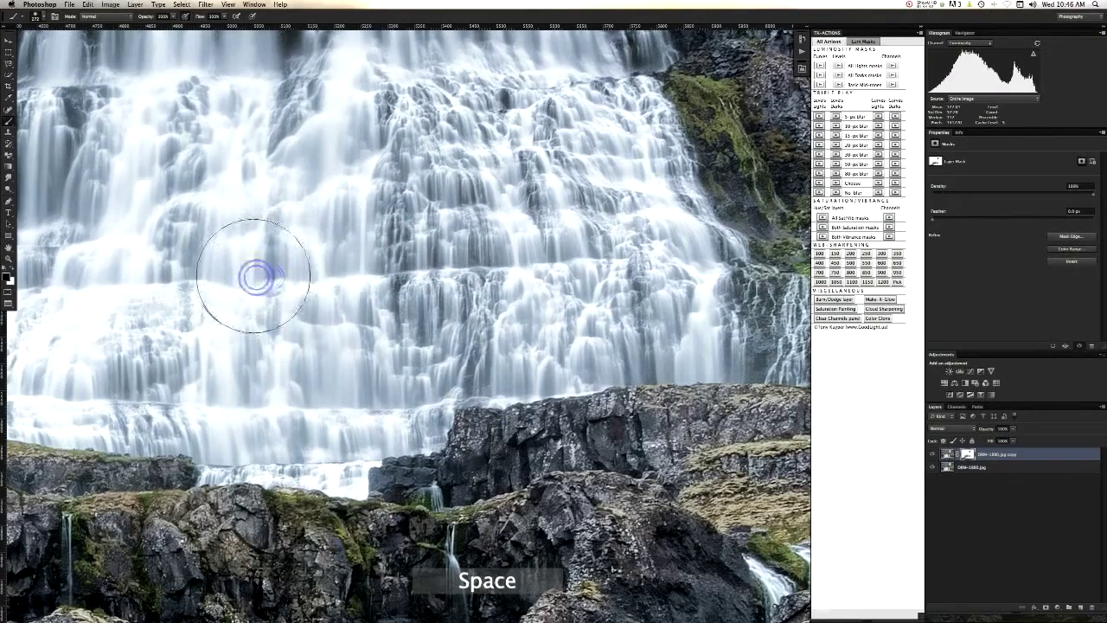
pyautogui.press('x')
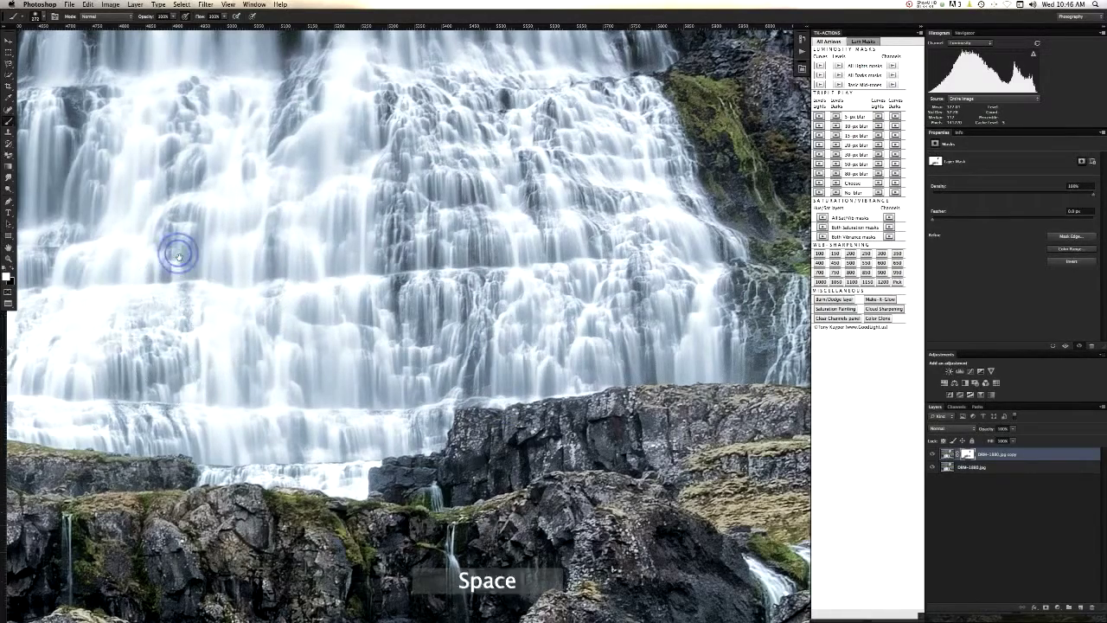
# Refine the mask around the top tiers of the upper waterfall, painting white over the rock gaps with a smaller brush.
pyautogui.moveTo(175, 246); pyautogui.dragTo(159, 532)
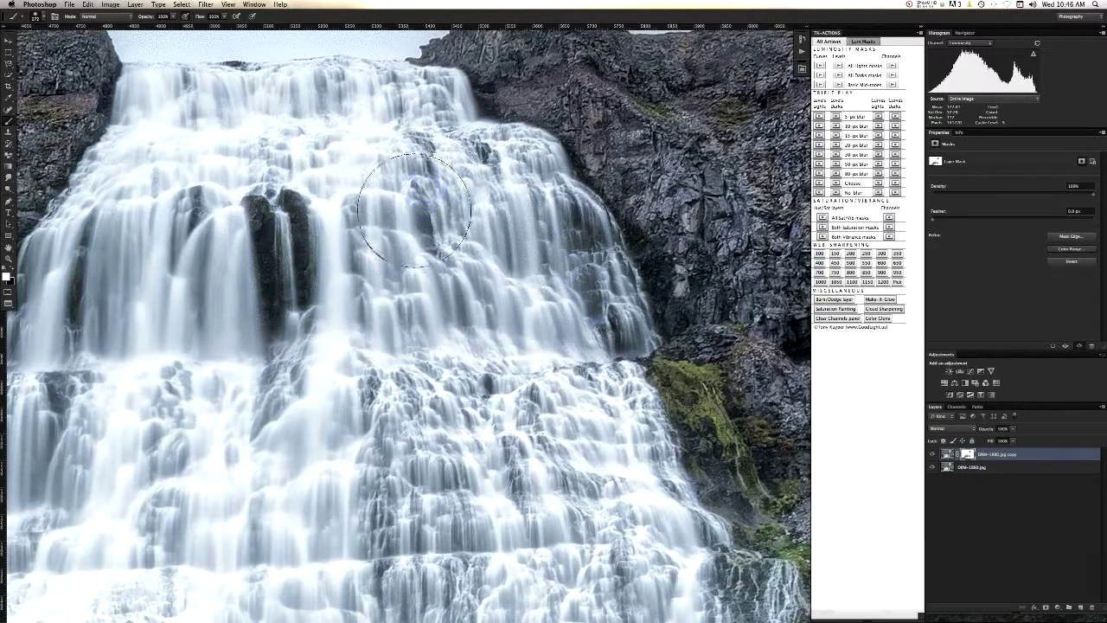
pyautogui.moveTo(372, 212); pyautogui.dragTo(327, 218)
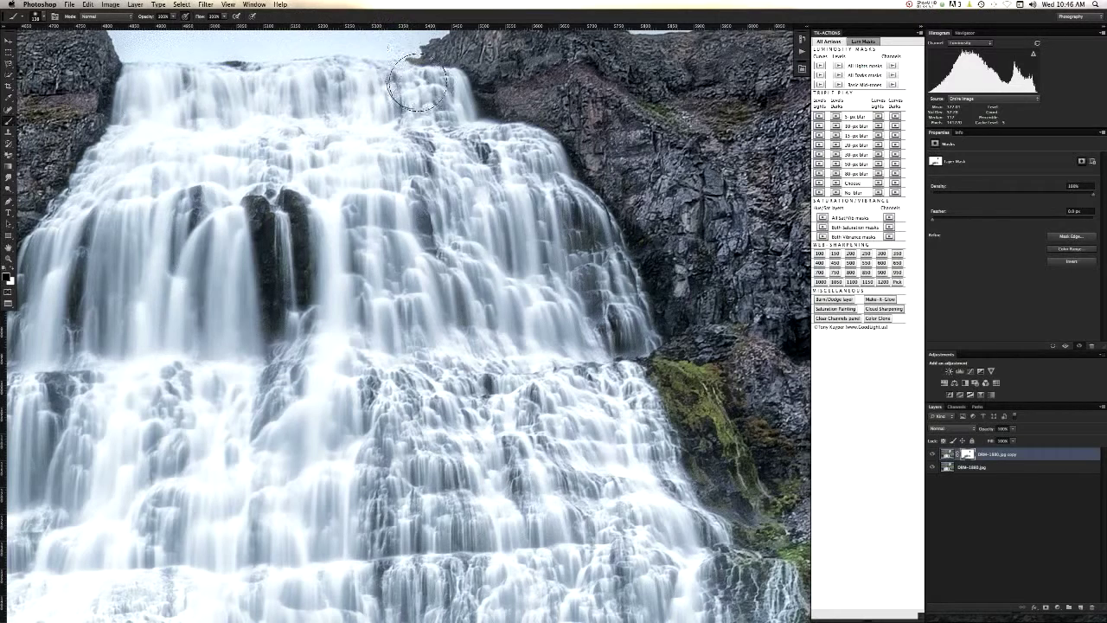
pyautogui.press('x')
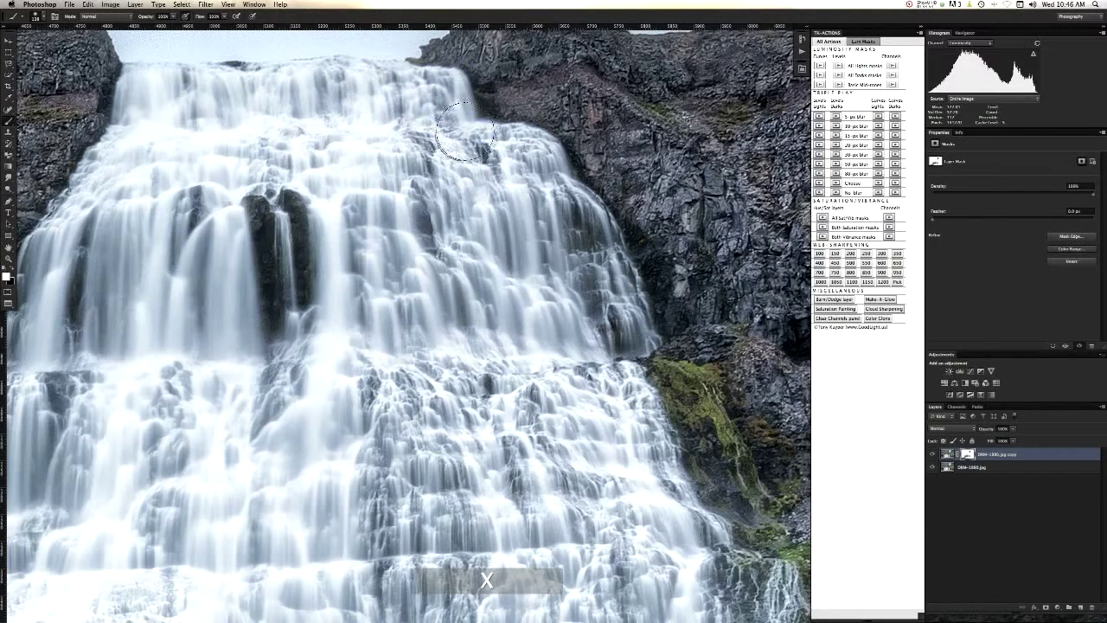
pyautogui.click(481, 147)
pyautogui.click(275, 155)
pyautogui.click(179, 214)
# Paint white on the mask along the left side of the upper waterfall, with black touch-ups over the smooth water.
pyautogui.press('space')
pyautogui.moveTo(139, 320); pyautogui.dragTo(204, 290)
pyautogui.moveTo(204, 357); pyautogui.dragTo(232, 343)
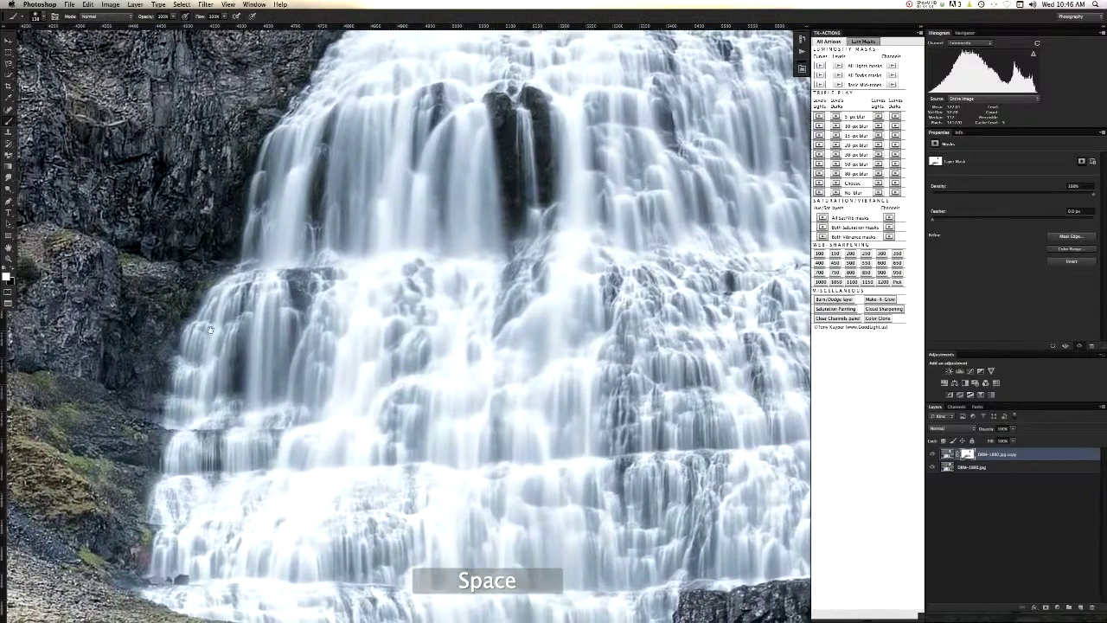
pyautogui.click(291, 435)
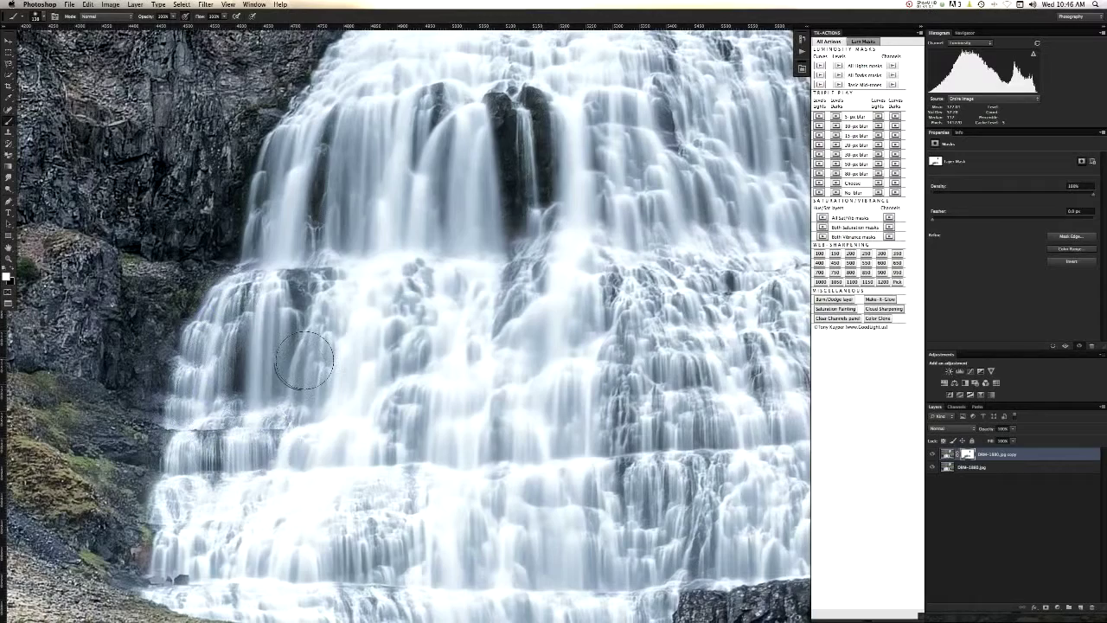
pyautogui.click(405, 355)
pyautogui.click(397, 511)
pyautogui.press('space')
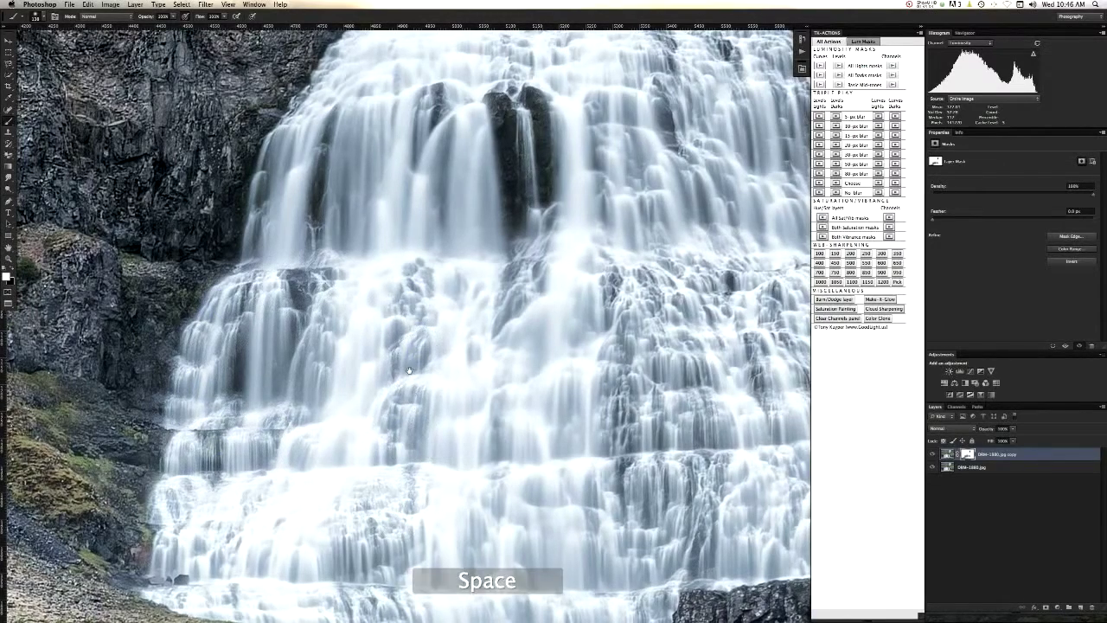
pyautogui.moveTo(425, 379); pyautogui.dragTo(399, 278)
pyautogui.press('x')
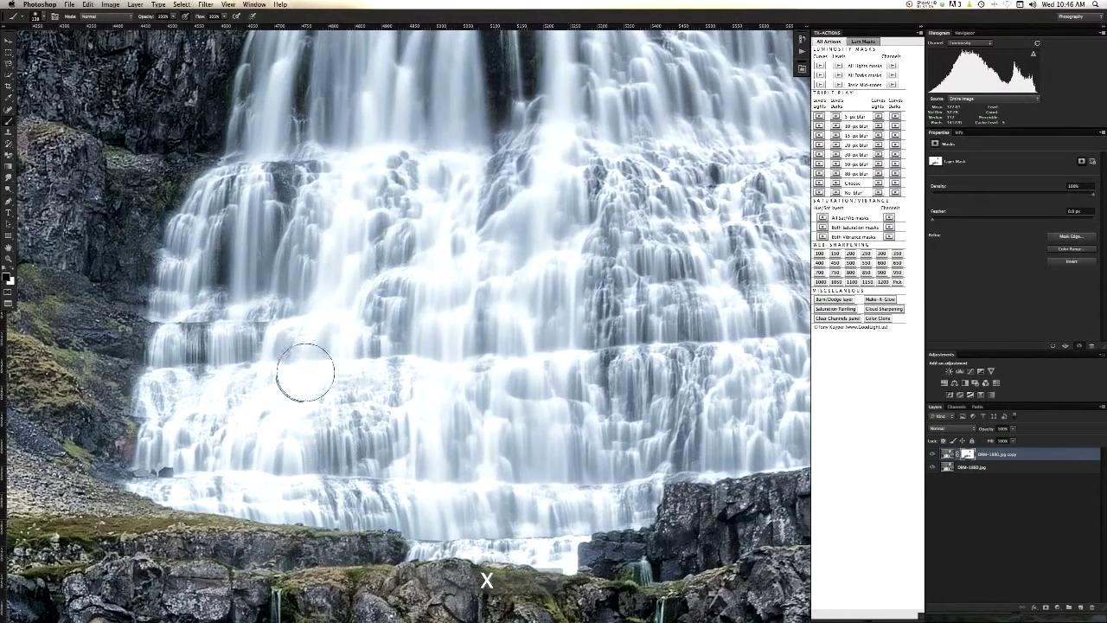
pyautogui.moveTo(497, 279); pyautogui.dragTo(474, 280)
# Touch up the mask in white and black around the rock ledge at the foot of the upper waterfall.
pyautogui.keyDown('alt'); pyautogui.keyDown('super'); pyautogui.click(474, 279); pyautogui.keyUp('super'); pyautogui.keyUp('alt')
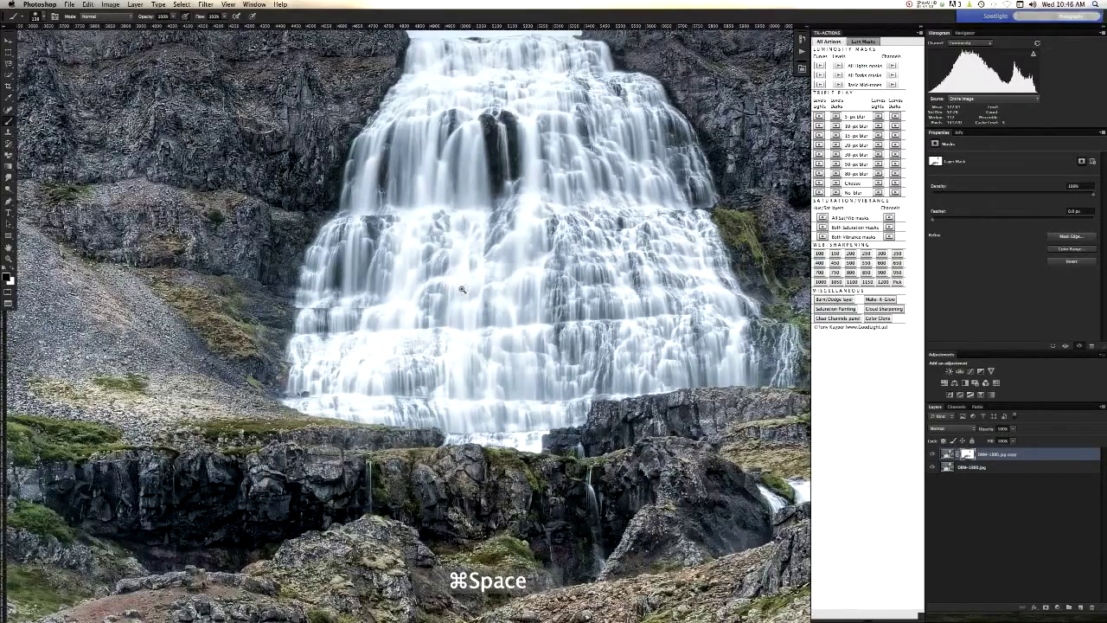
pyautogui.keyDown('alt'); pyautogui.keyDown('super'); pyautogui.click(469, 289); pyautogui.keyUp('super'); pyautogui.keyUp('alt')
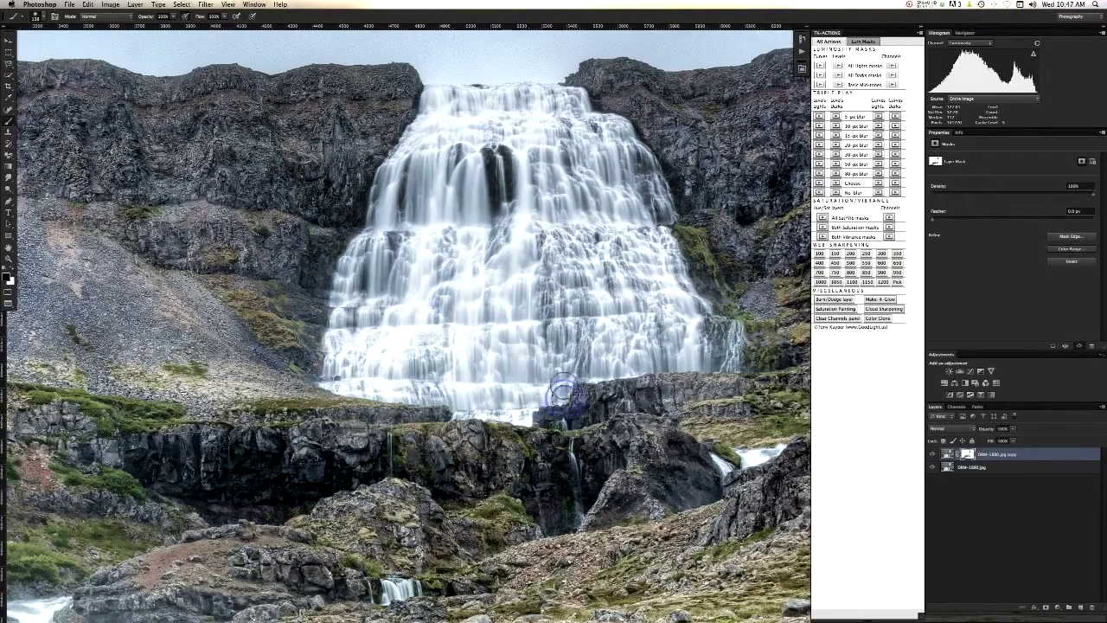
pyautogui.press('x')
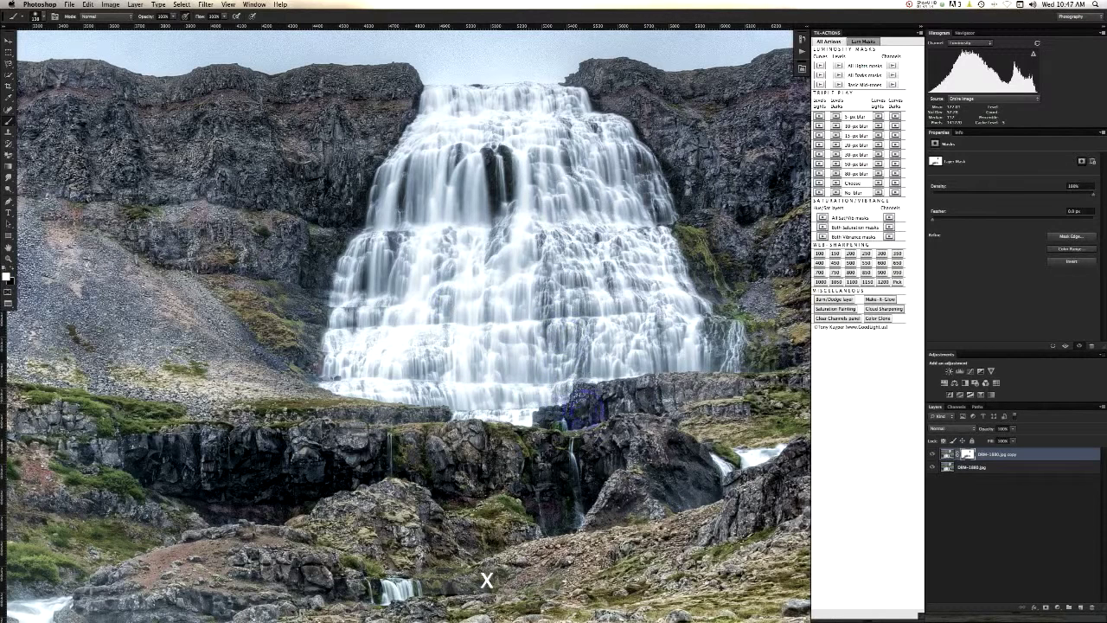
pyautogui.moveTo(588, 391)
pyautogui.mouseDown()
pyautogui.moveTo(597, 385)
pyautogui.moveTo(593, 394)
pyautogui.mouseUp()
pyautogui.press('x')
pyautogui.click(578, 408)
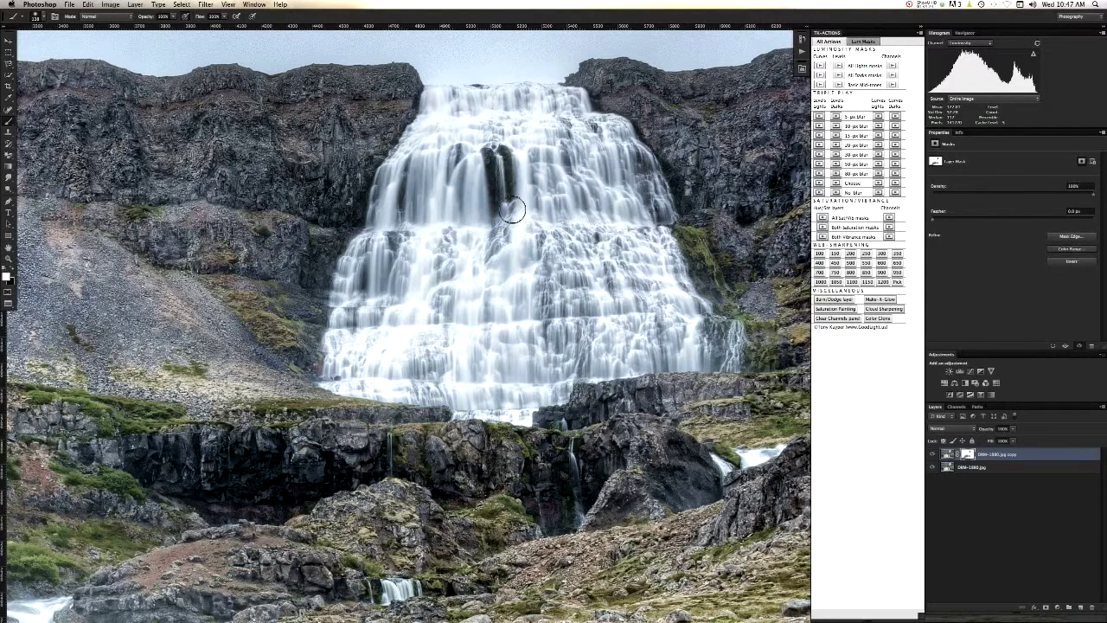
# Touch up the mask around the dark central rock gap and outer edges of the upper waterfall, adjusting the brush size.
pyautogui.press('x')
pyautogui.moveTo(497, 163)
pyautogui.keyDown('ctrl'); pyautogui.keyDown('alt'); pyautogui.mouseDown()
pyautogui.moveTo(484, 163)
pyautogui.moveTo(502, 162)
pyautogui.mouseUp(); pyautogui.keyUp('alt'); pyautogui.keyUp('ctrl')
pyautogui.press('x')
pyautogui.moveTo(742, 347); pyautogui.dragTo(741, 338)
pyautogui.moveTo(413, 243); pyautogui.dragTo(373, 245)
# Refine the mask over the lower waterfall, alternating white for the rocks and black for the smooth water.
pyautogui.moveTo(373, 522); pyautogui.dragTo(488, 336)
pyautogui.keyDown('super'); pyautogui.click(489, 275); pyautogui.keyUp('super')
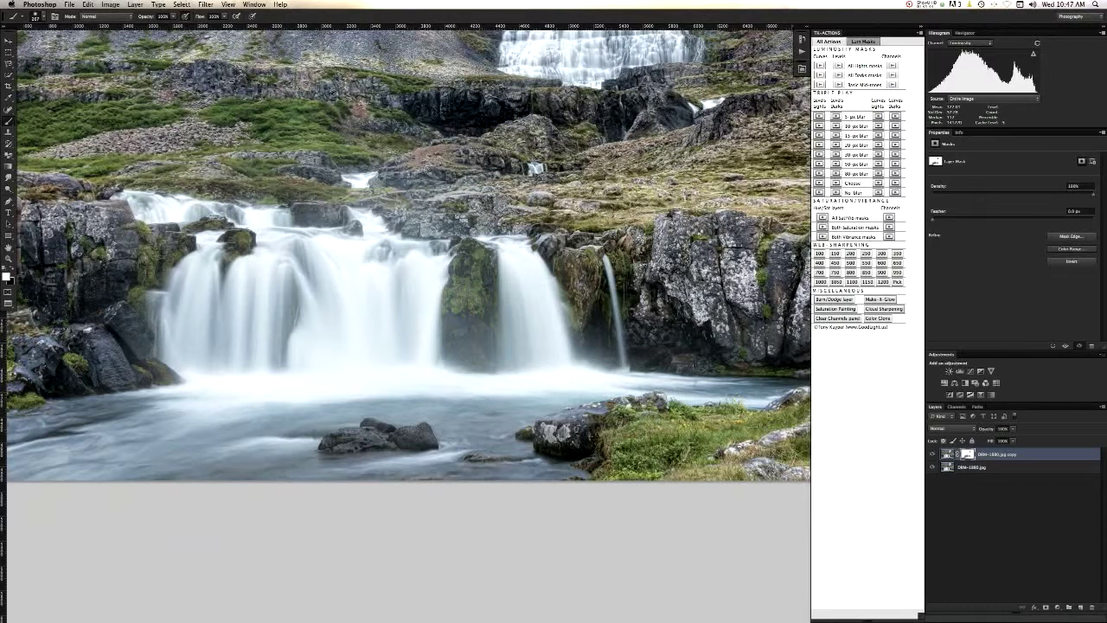
pyautogui.press('x')
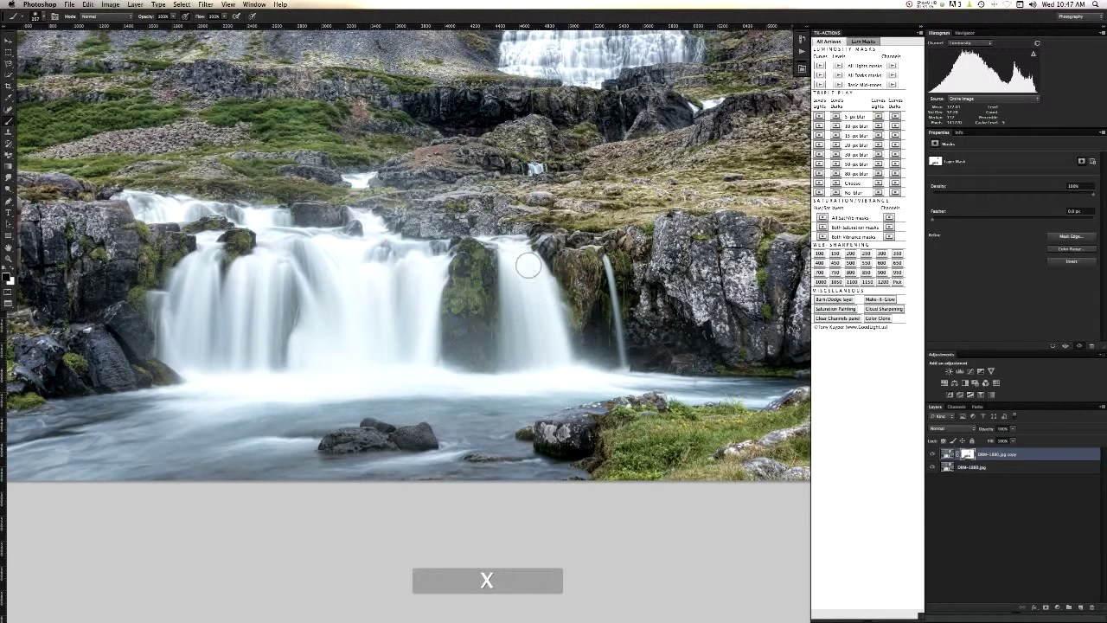
pyautogui.press('x')
pyautogui.click(393, 255)
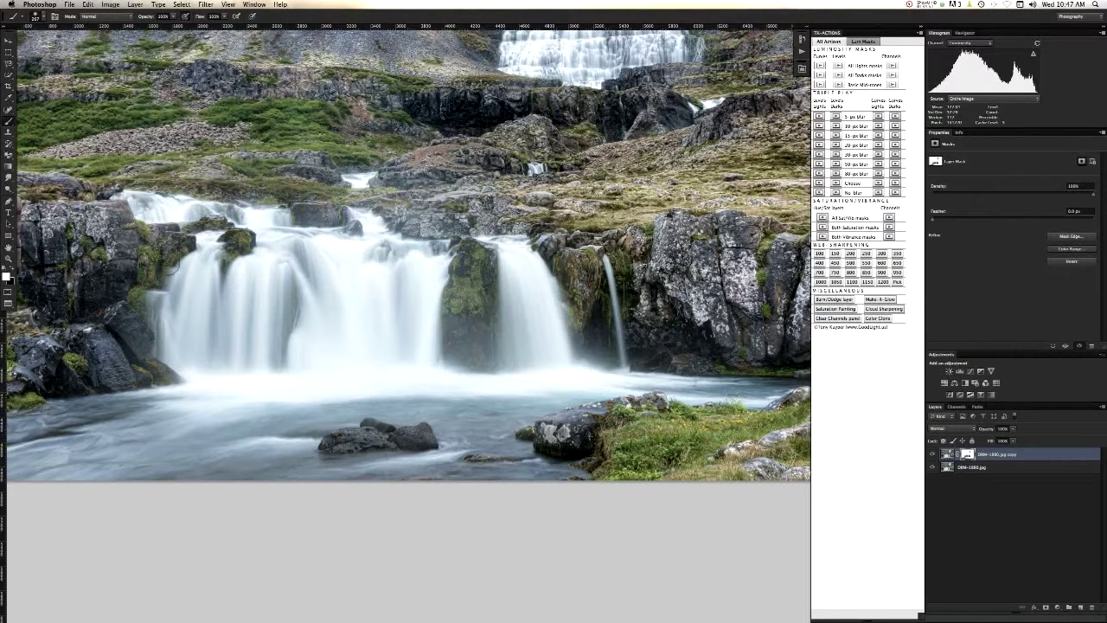
pyautogui.press('x')
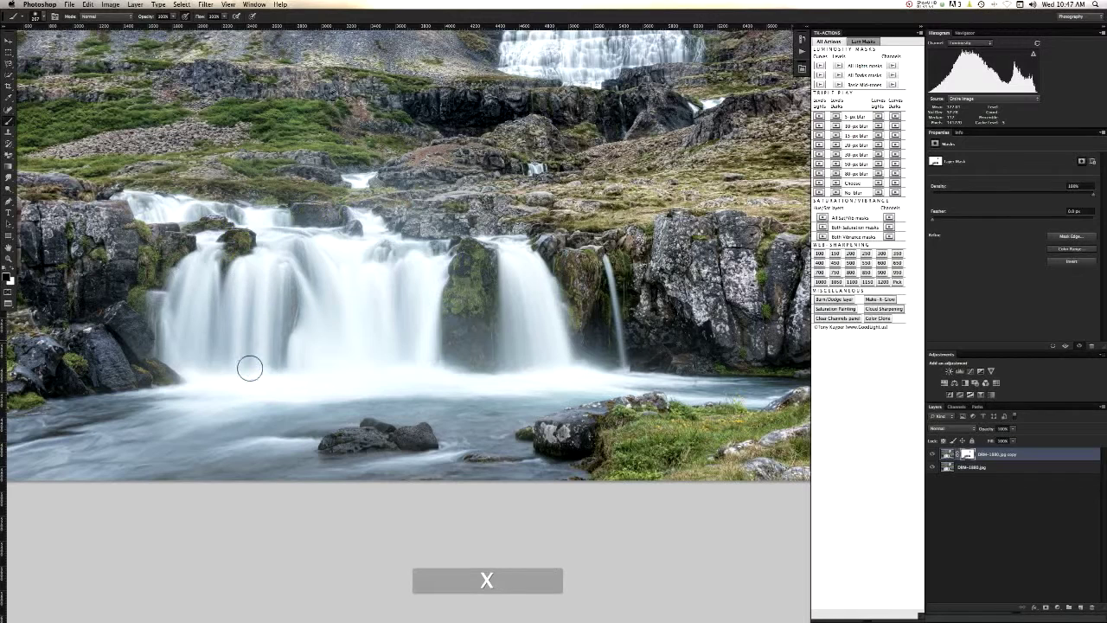
pyautogui.press('x')
pyautogui.press('x')
# Paint black on the mask over the thin side waterfall and white over the mossy rocks beside the lower falls.
pyautogui.press('super+space')
pyautogui.moveTo(366, 351); pyautogui.dragTo(311, 337)
pyautogui.moveTo(550, 318); pyautogui.dragTo(614, 319)
pyautogui.moveTo(482, 289); pyautogui.dragTo(457, 283)
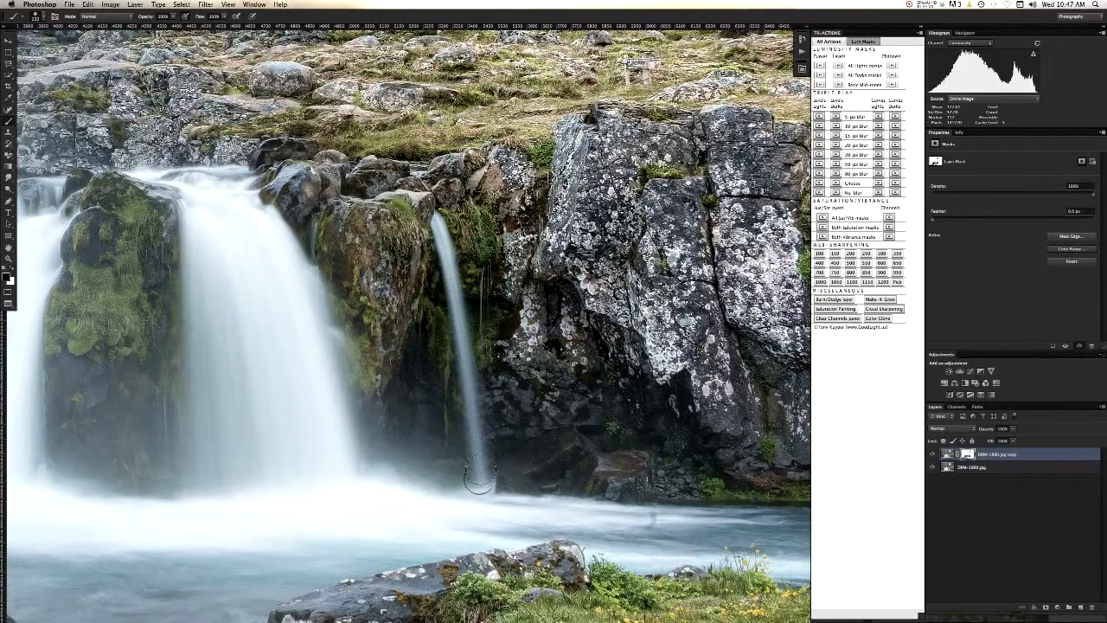
pyautogui.press('x')
pyautogui.moveTo(198, 312); pyautogui.dragTo(146, 308)
# Merge the masked sharpening layer down into the image layer.
pyautogui.moveTo(175, 233); pyautogui.dragTo(426, 257)
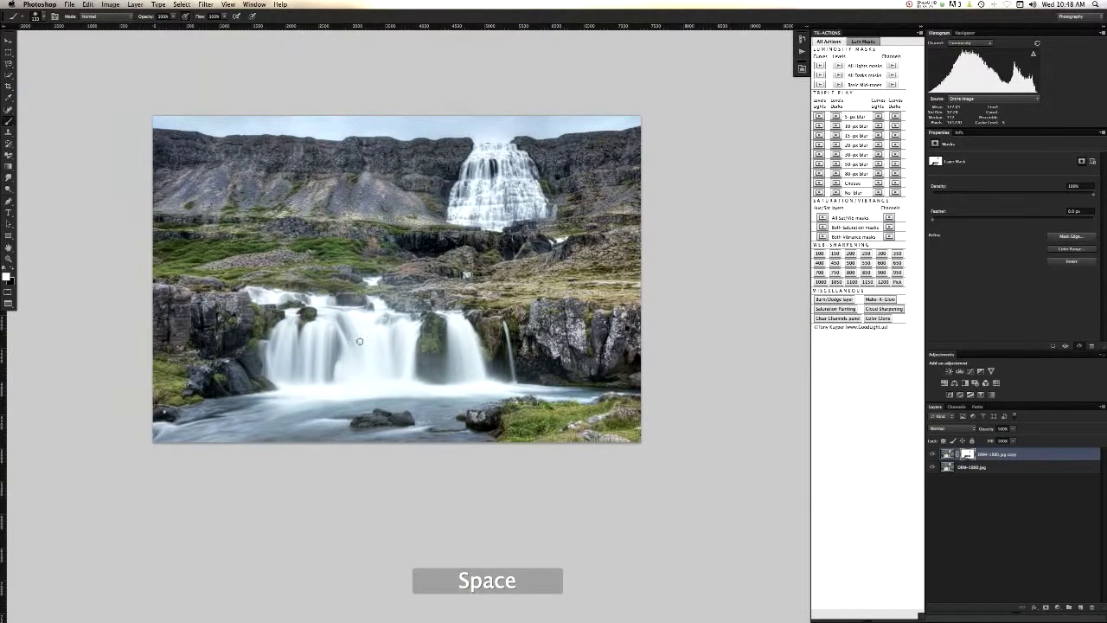
pyautogui.press('super+e')
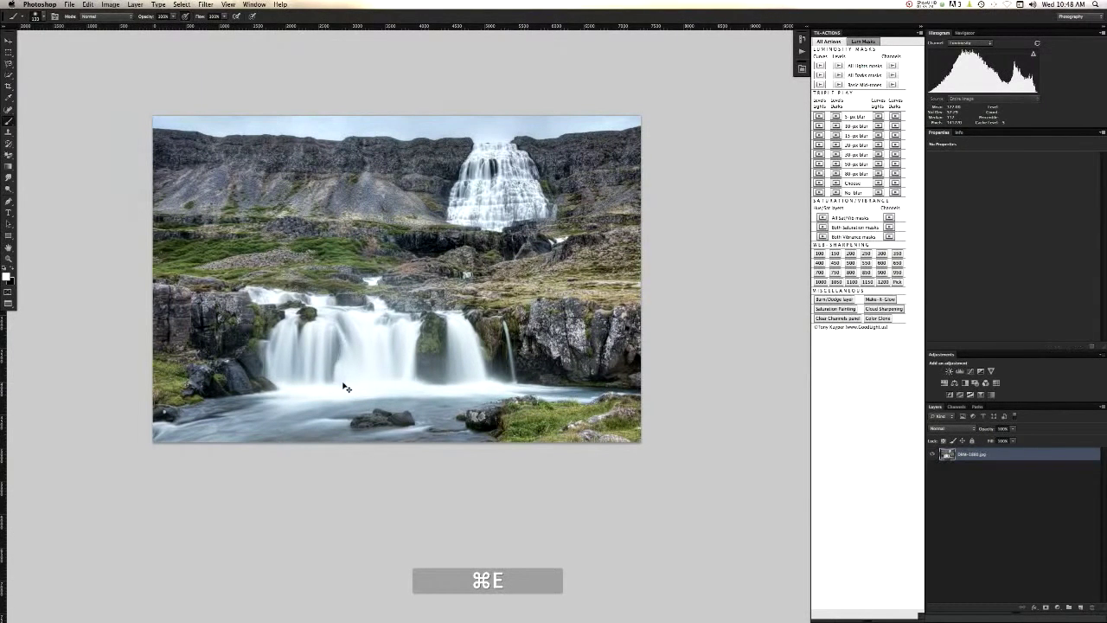